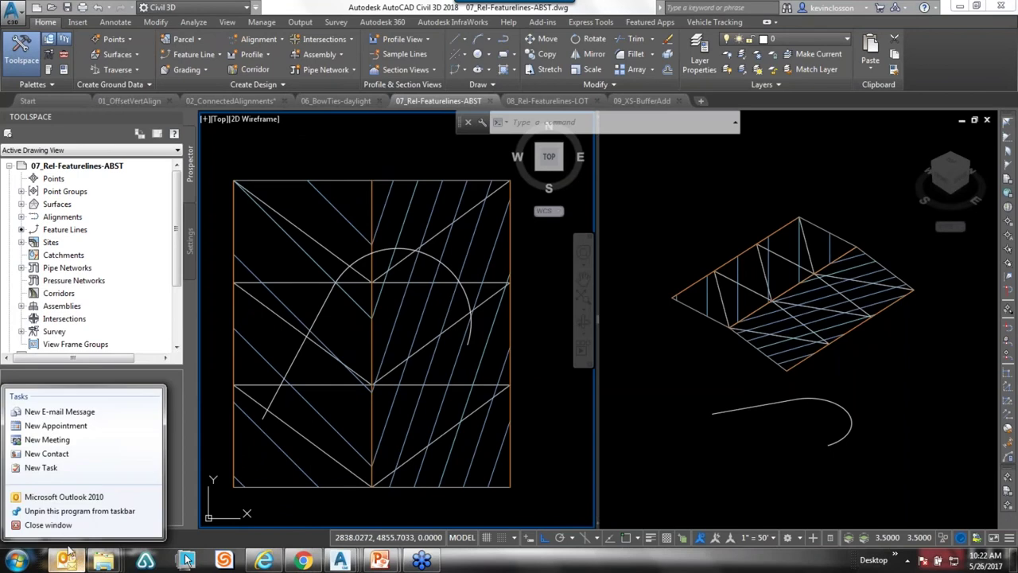
- Inspect the EG surface nearly edge-on in the 3D object viewer, then return to plan
left_click(85, 449)
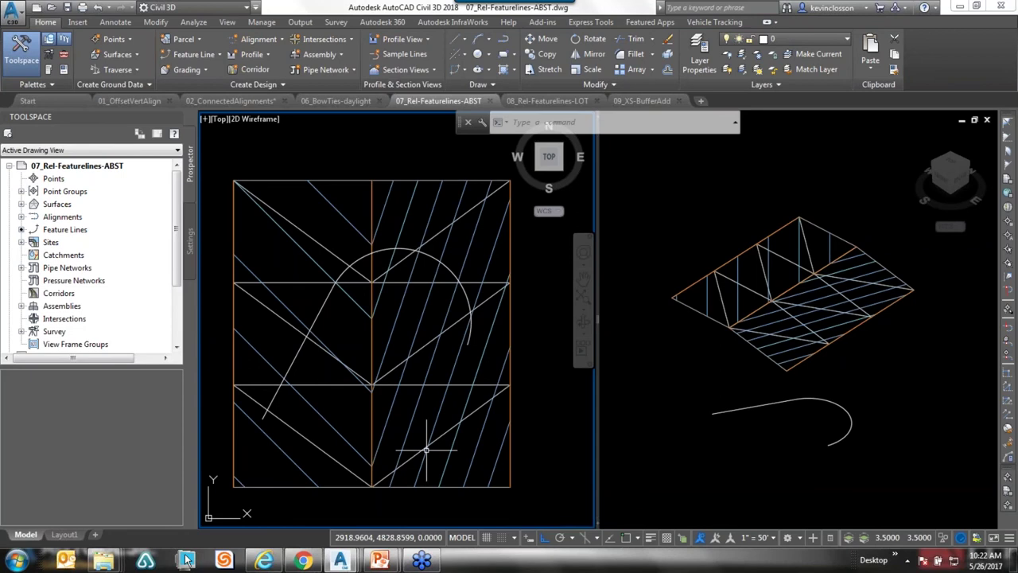
left_click(909, 362)
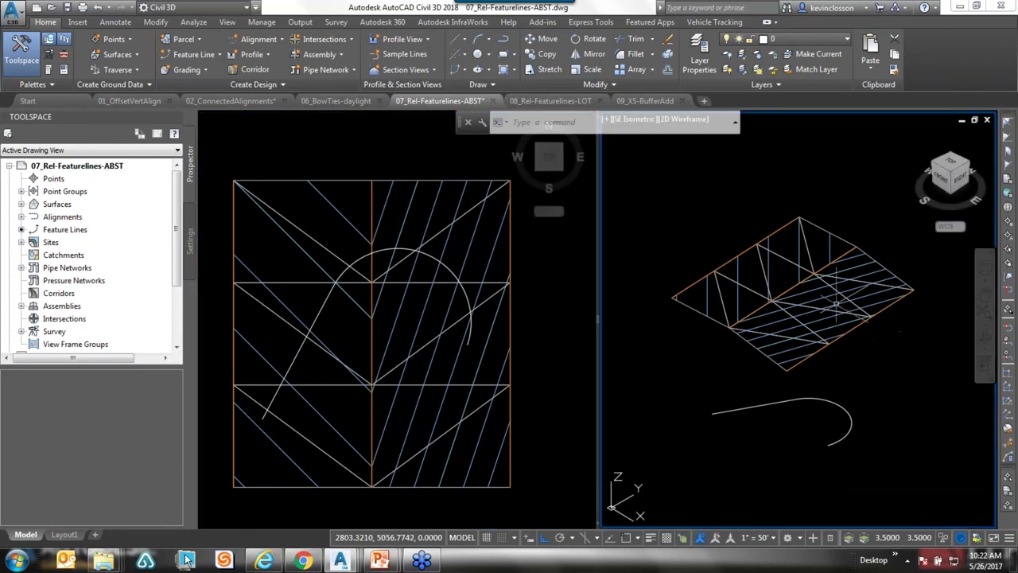
left_click(850, 326)
right_click(822, 306)
left_click(865, 480)
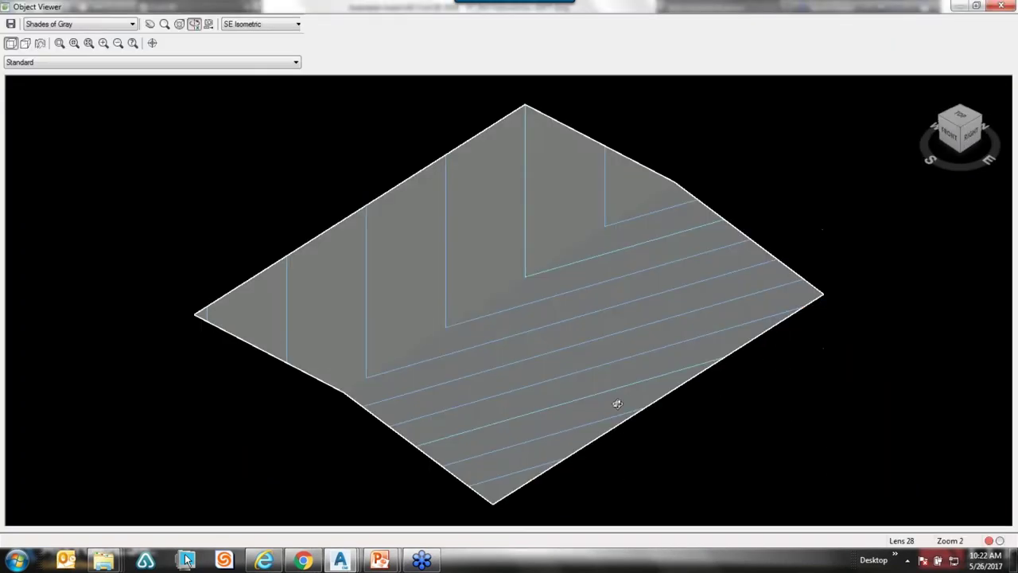
left_click_drag(613, 402, 514, 325)
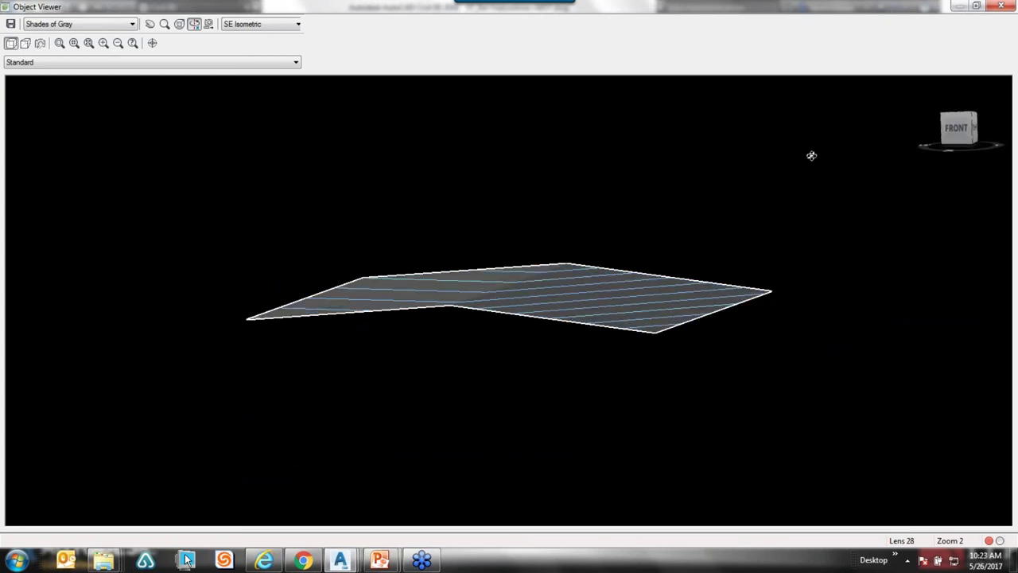
left_click(1000, 5)
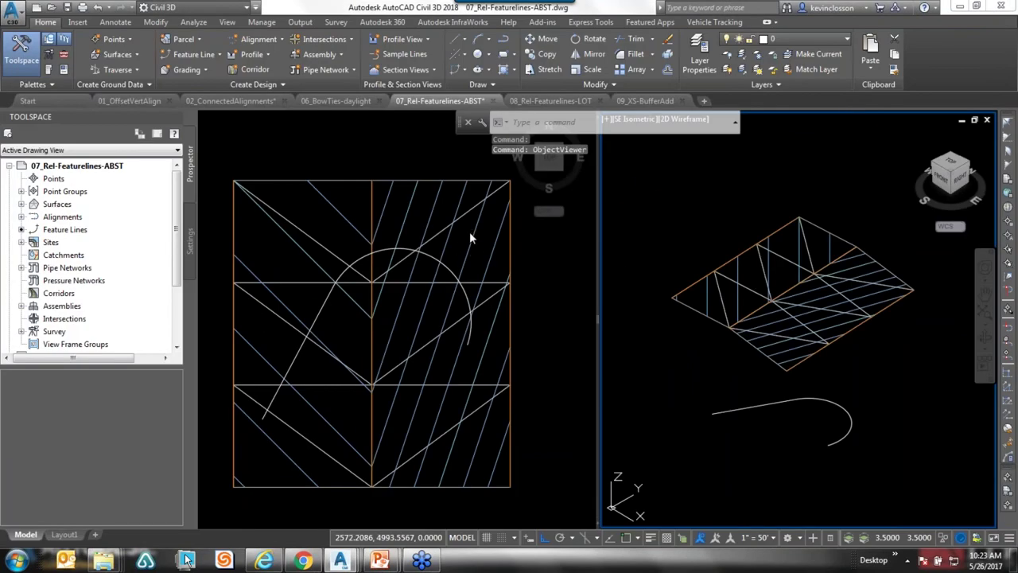
left_click(469, 237)
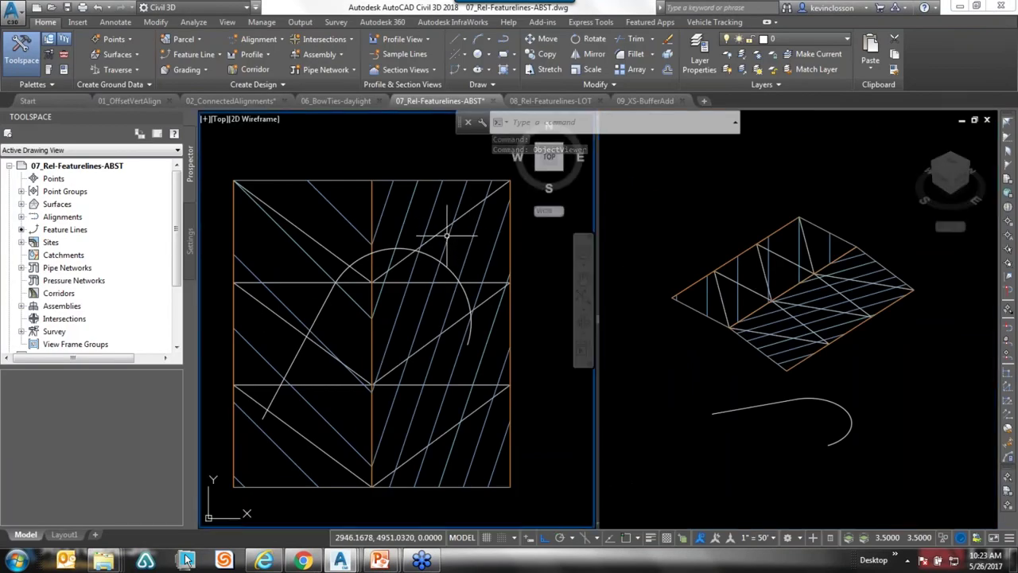
key("ctrl+a")
key("Escape")
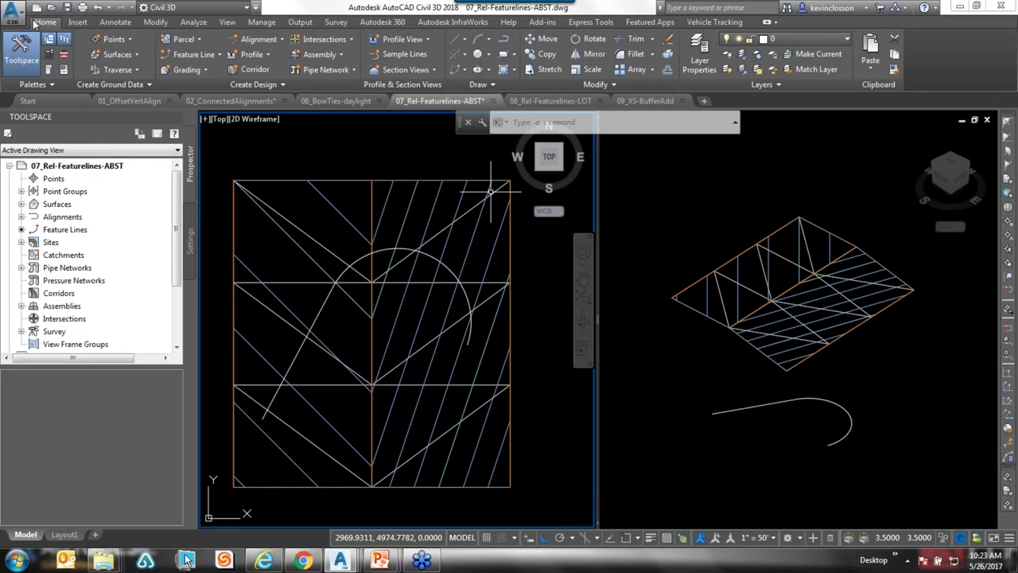
- Convert the curved polyline into an ADSK-BASIC feature line on layer Z-MISC
left_click(194, 53)
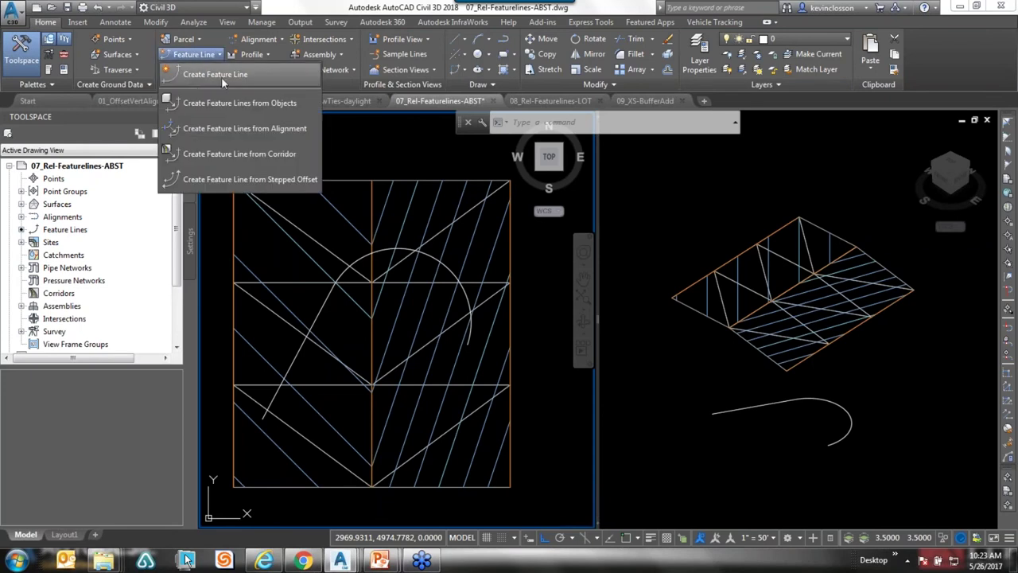
left_click(228, 103)
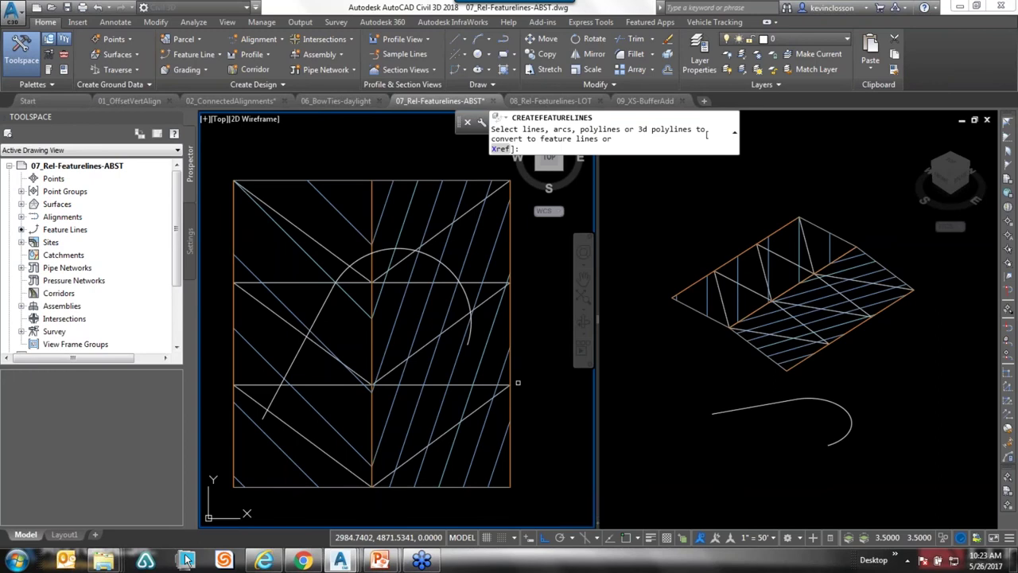
left_click(320, 310)
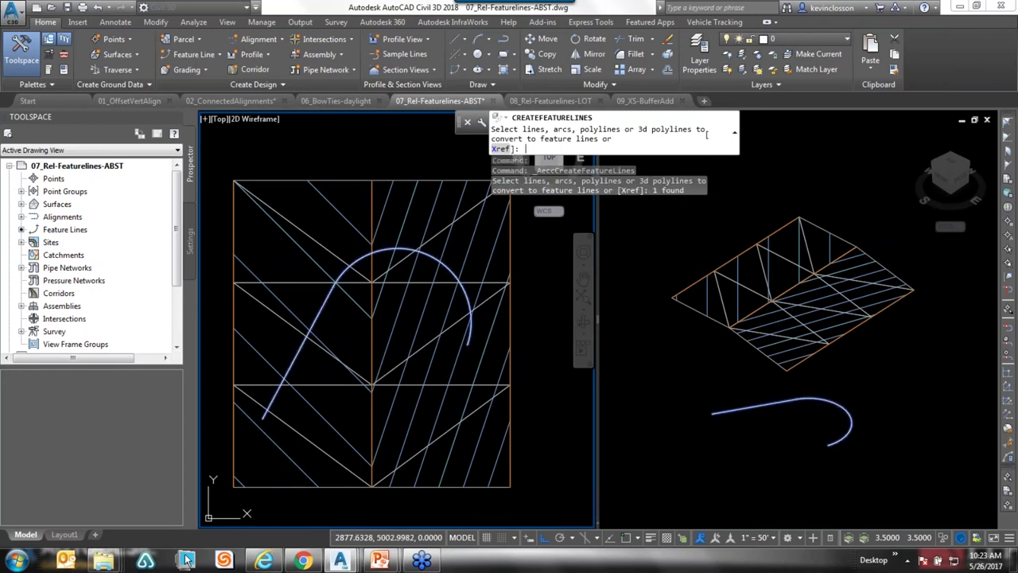
key("Return")
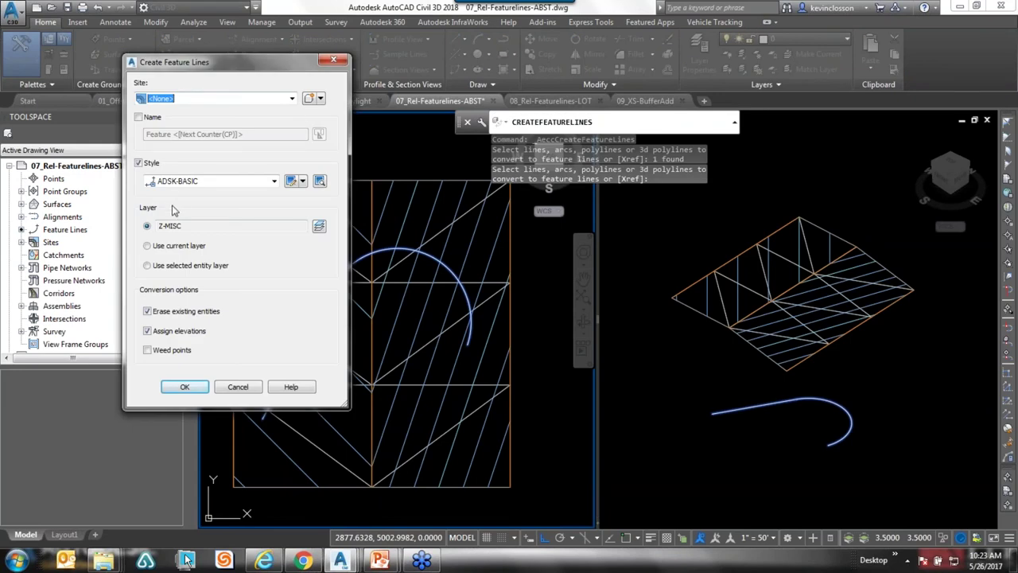
left_click_drag(215, 66, 232, 54)
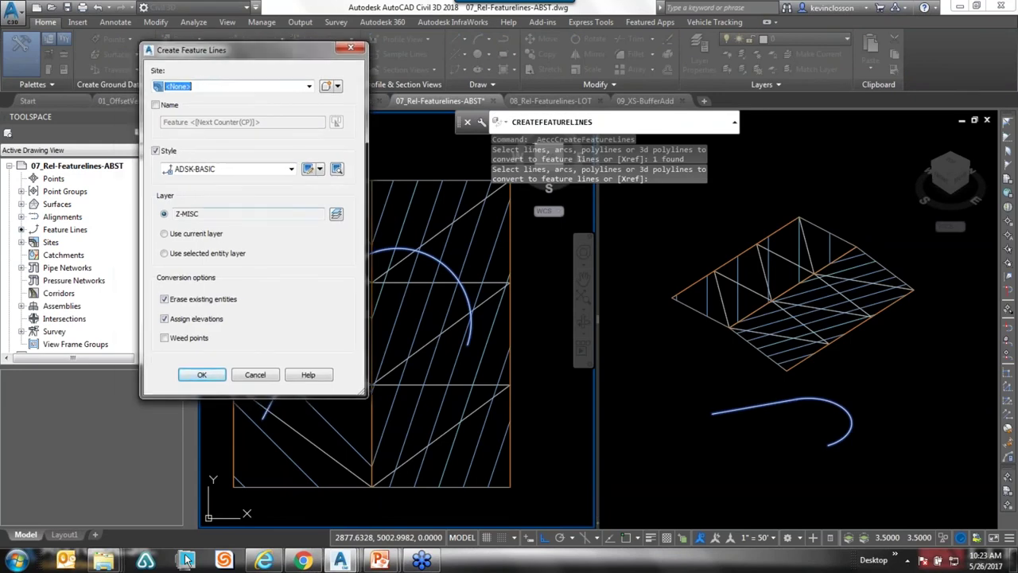
left_click(202, 377)
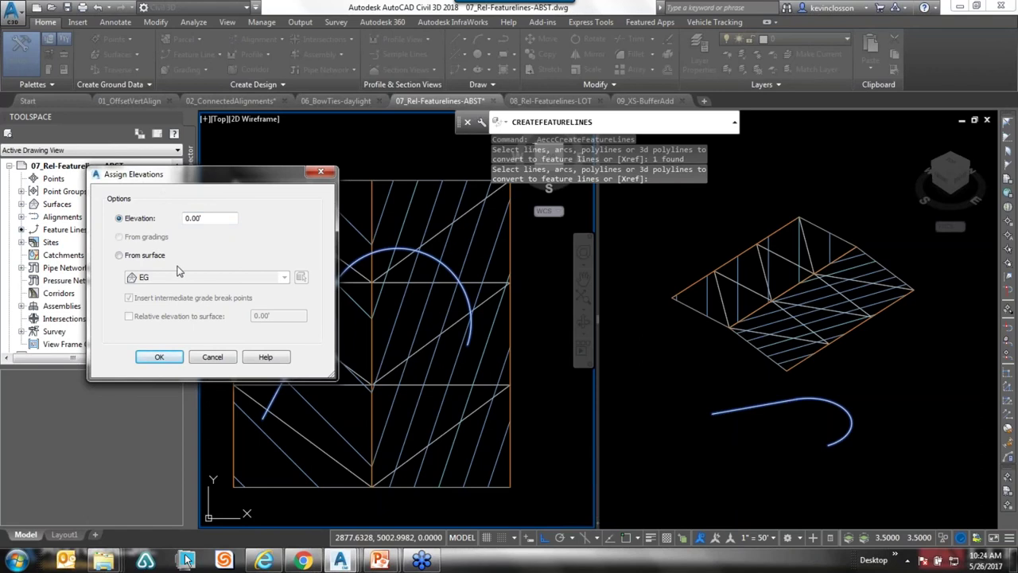
- Take elevations from surface EG with intermediate grade break points, relative to the surface
left_click(120, 256)
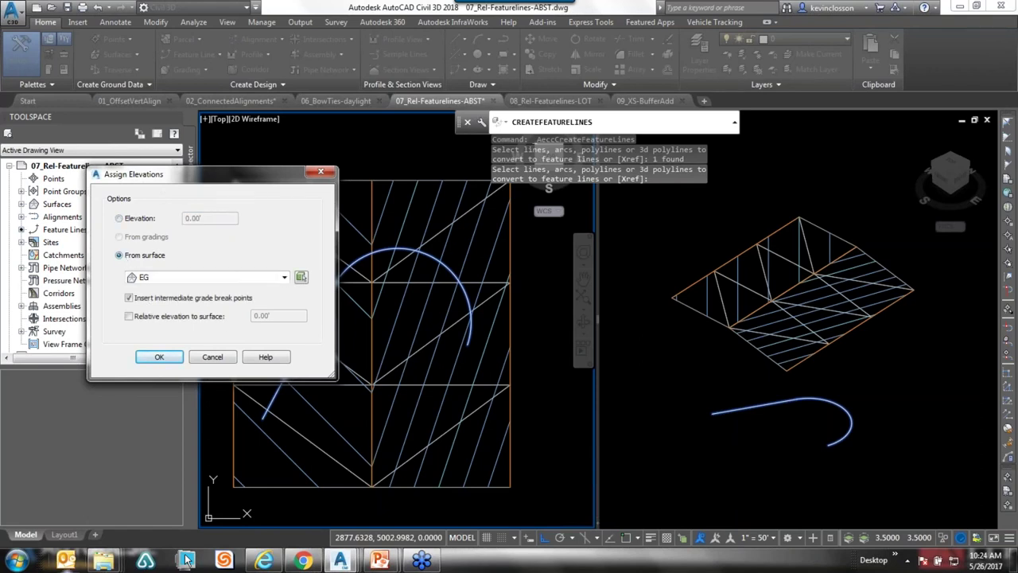
mouse_move(240, 174)
left_mouse_down()
mouse_move(227, 136)
mouse_move(226, 67)
mouse_move(212, 44)
left_mouse_up()
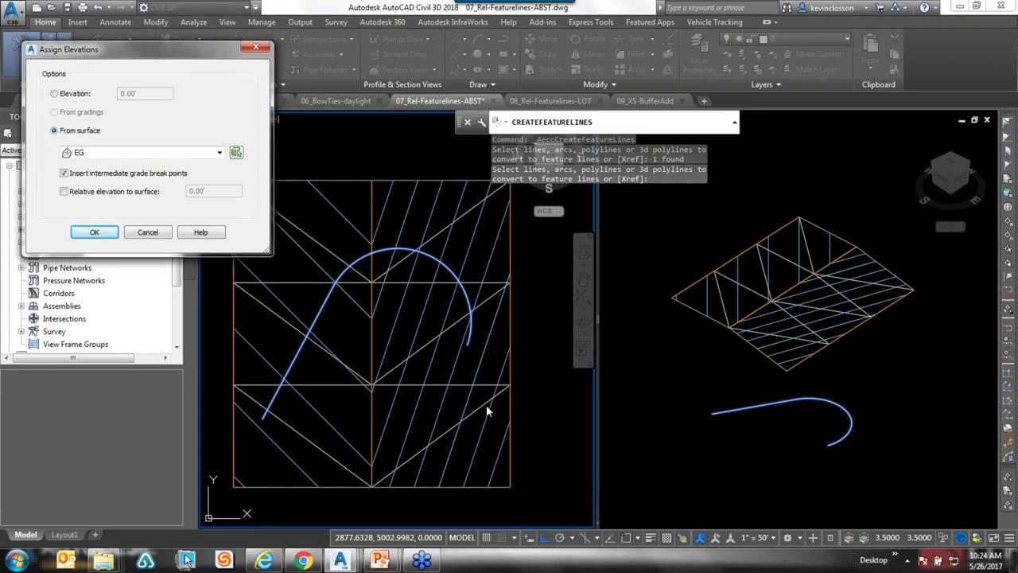
left_click(64, 173)
left_click(65, 191)
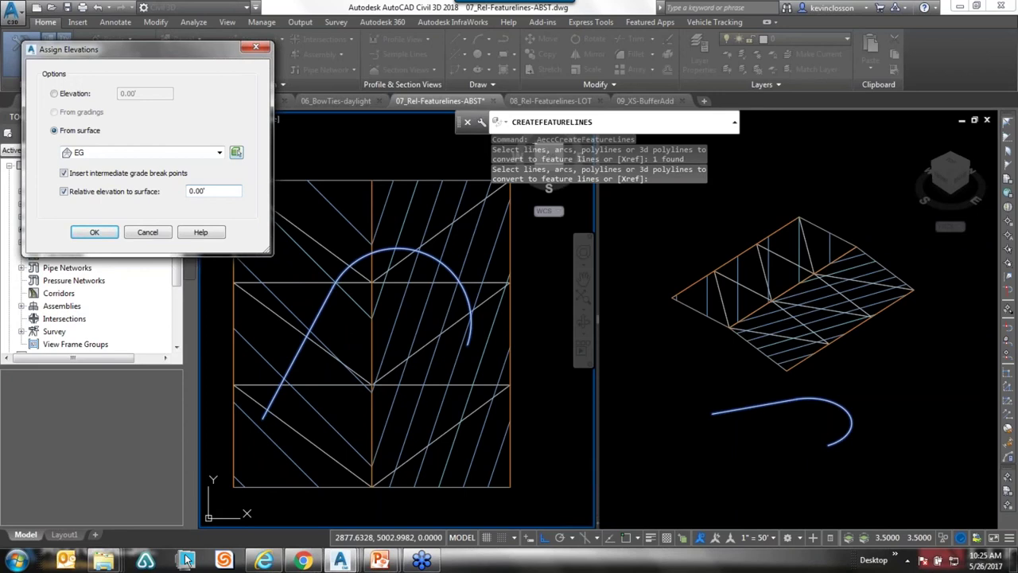
left_click_drag(197, 53, 195, 40)
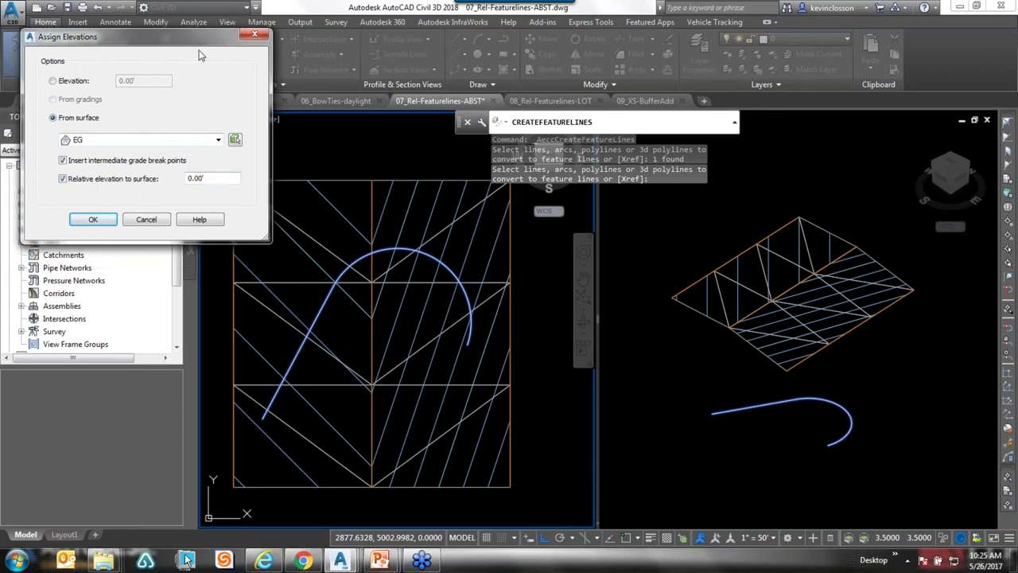
left_click(91, 220)
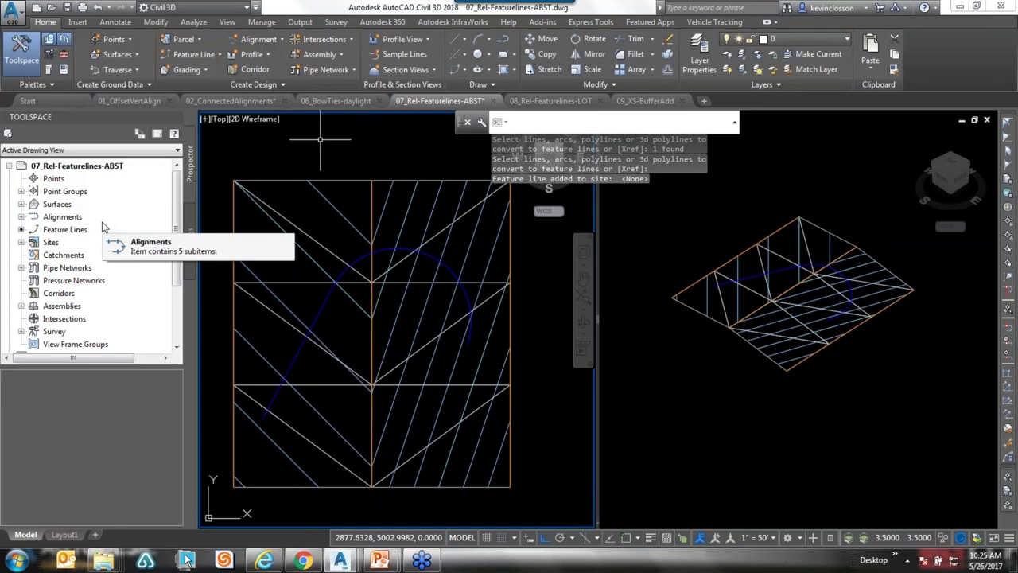
left_click(715, 409)
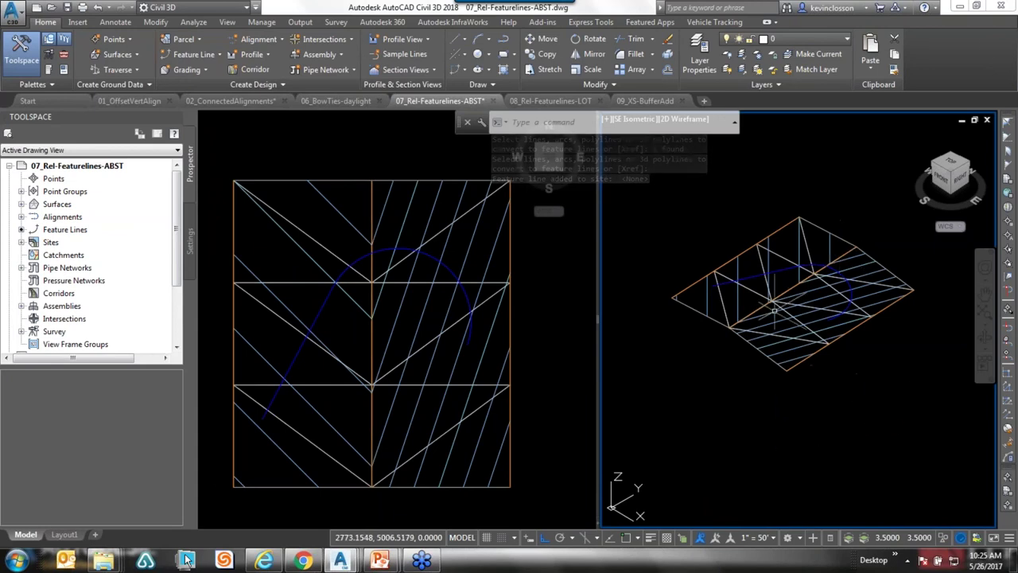
left_click(780, 275)
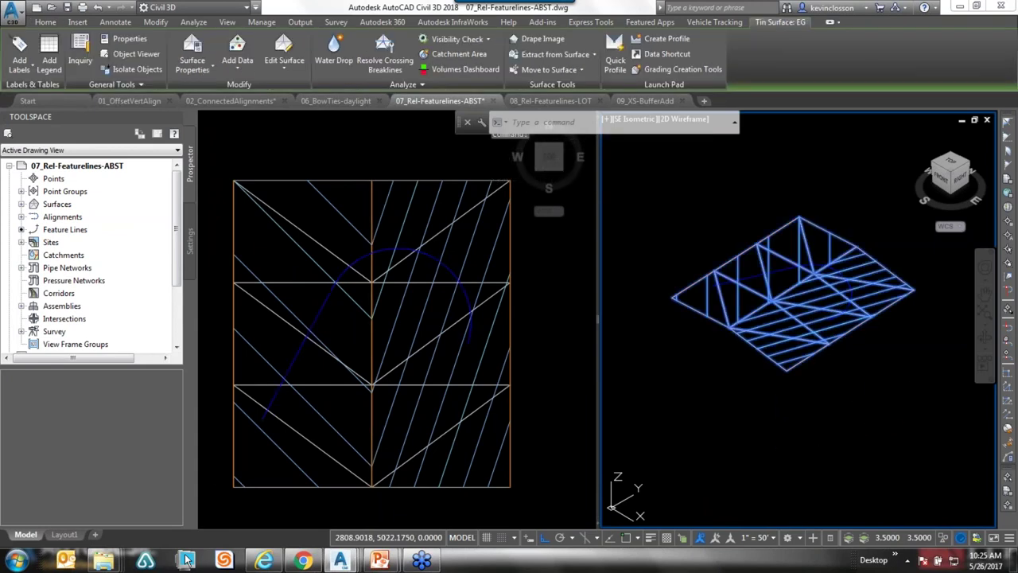
left_click(777, 276)
right_click(729, 206)
left_click(767, 333)
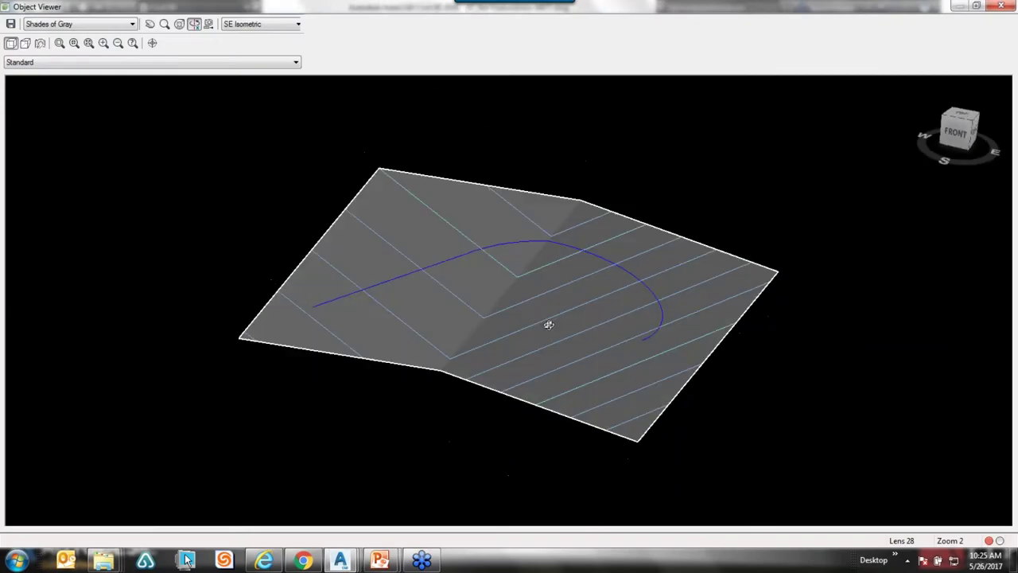
left_click_drag(548, 325, 520, 295)
left_click(976, 6)
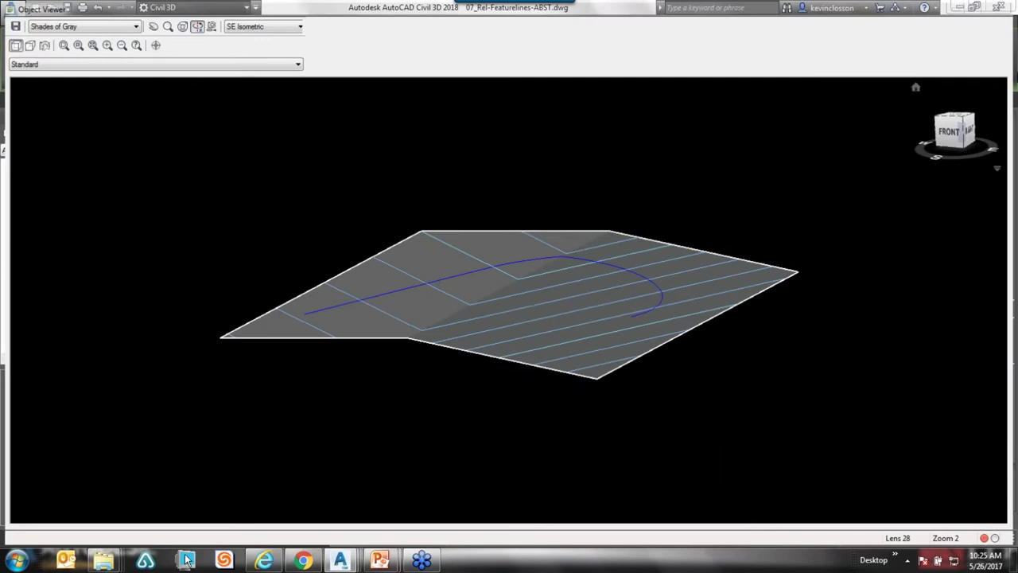
left_click(187, 560)
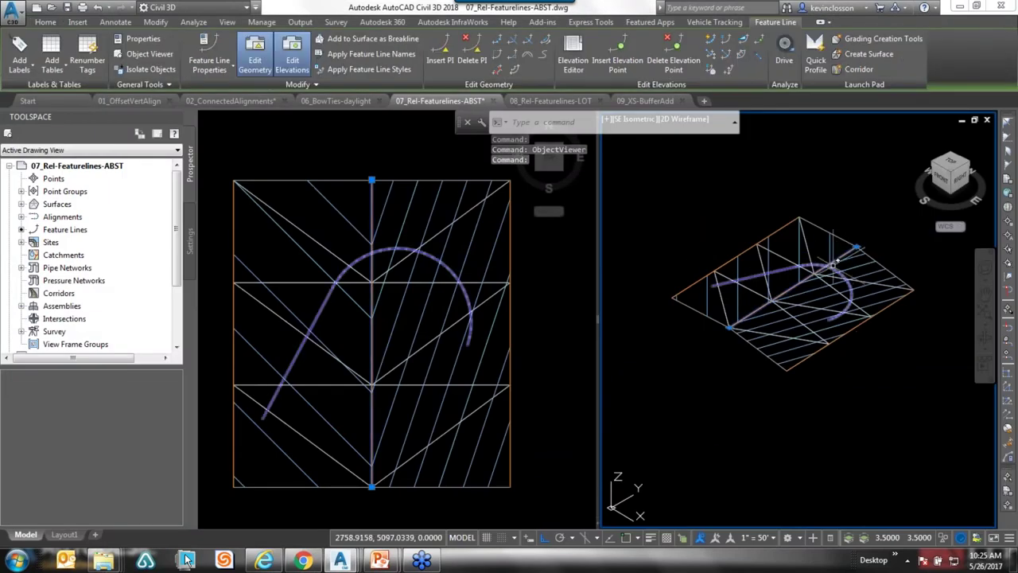
- Raise the feature line's end point above the surface and regenerate the display with RE
left_click(857, 248)
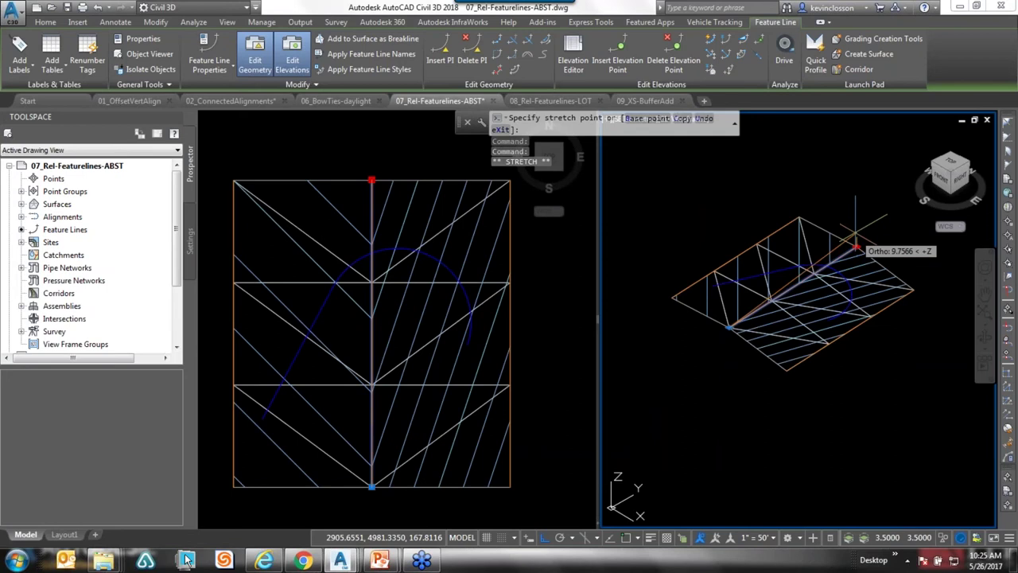
left_click(849, 184)
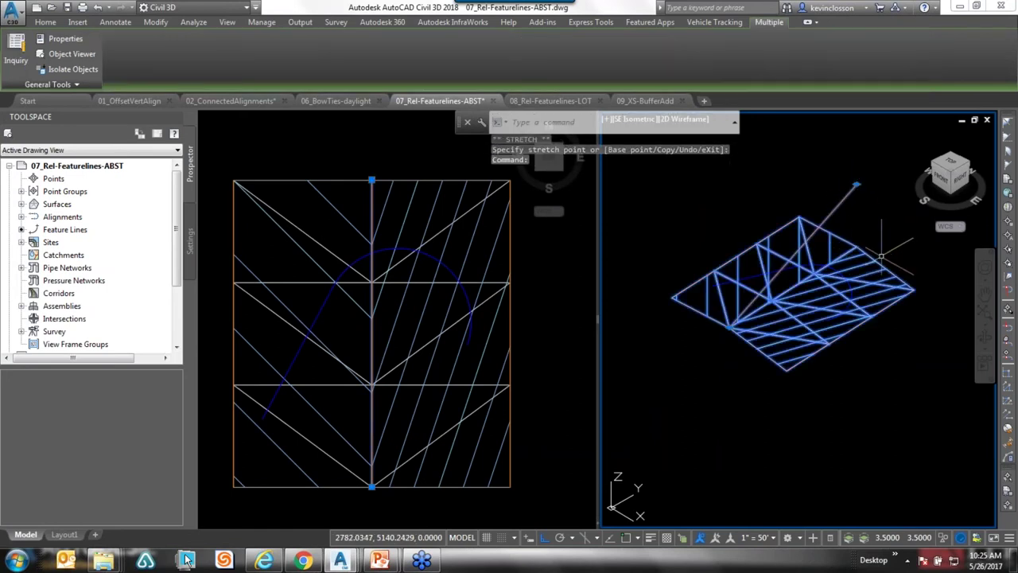
key("Escape")
key("Escape")
key("Escape")
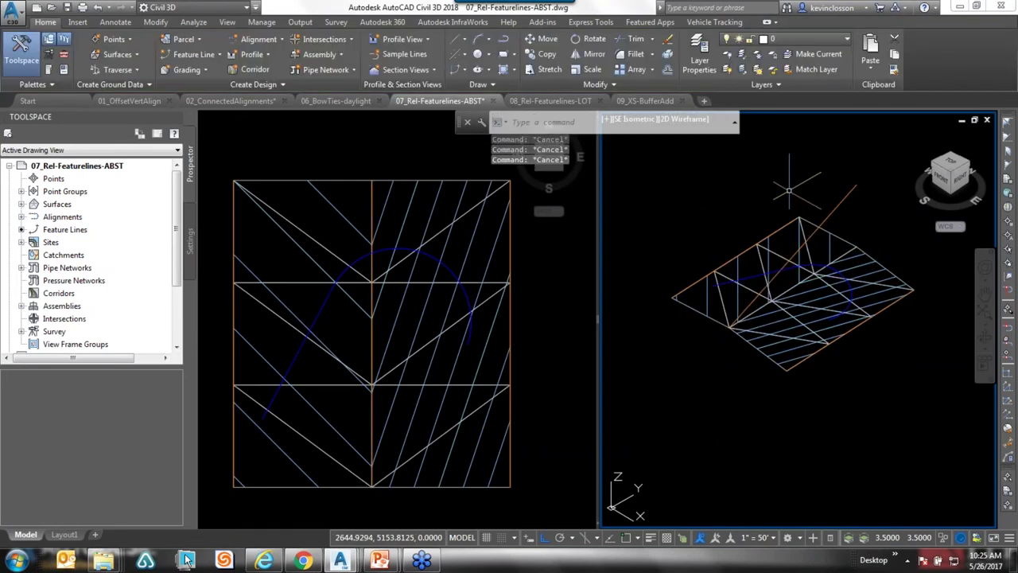
type("re")
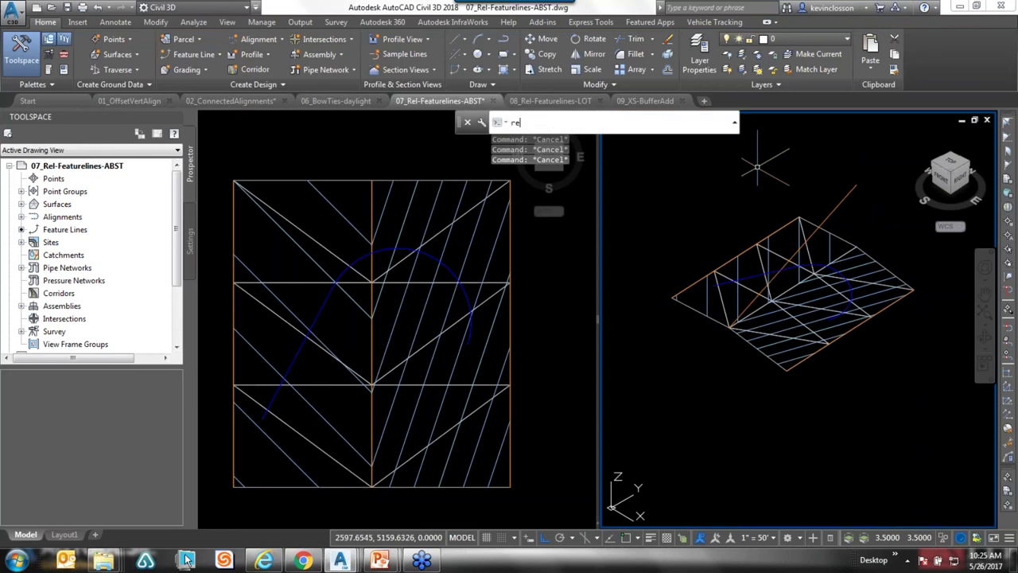
key("Return")
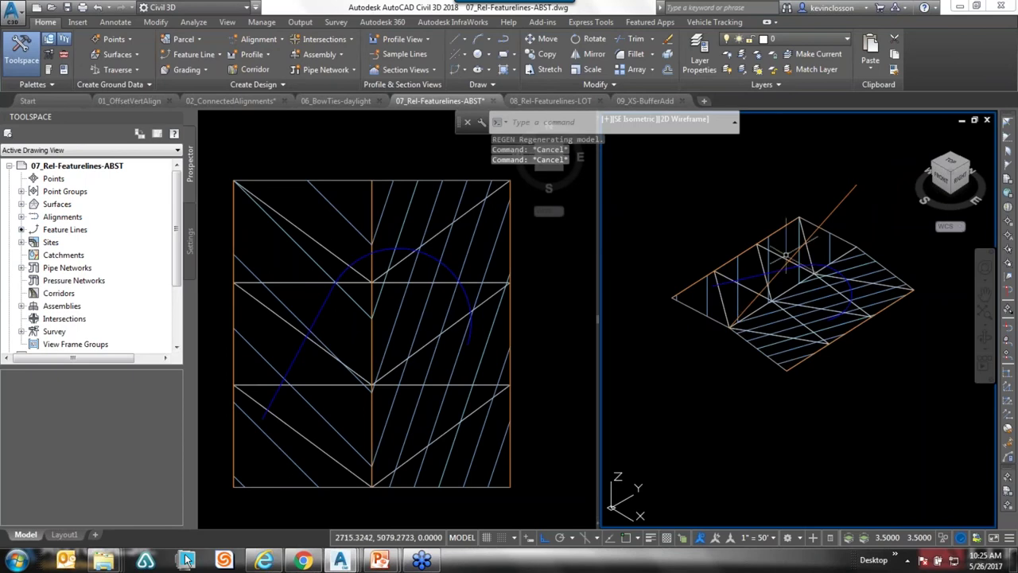
- Switch between plan and isometric views, selecting and clearing the curved feature line and surface
left_click(548, 264)
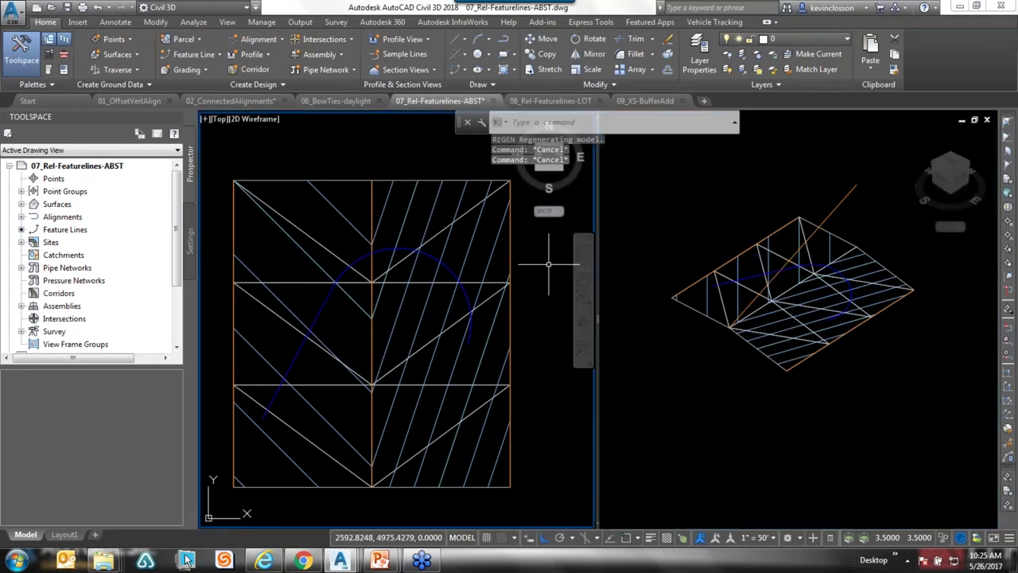
key("Escape")
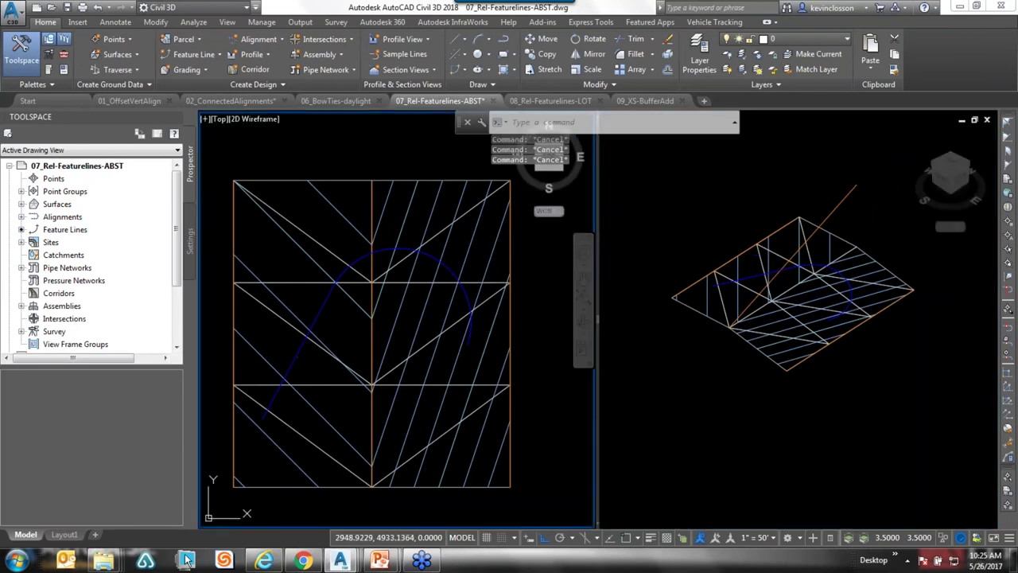
left_click(450, 268)
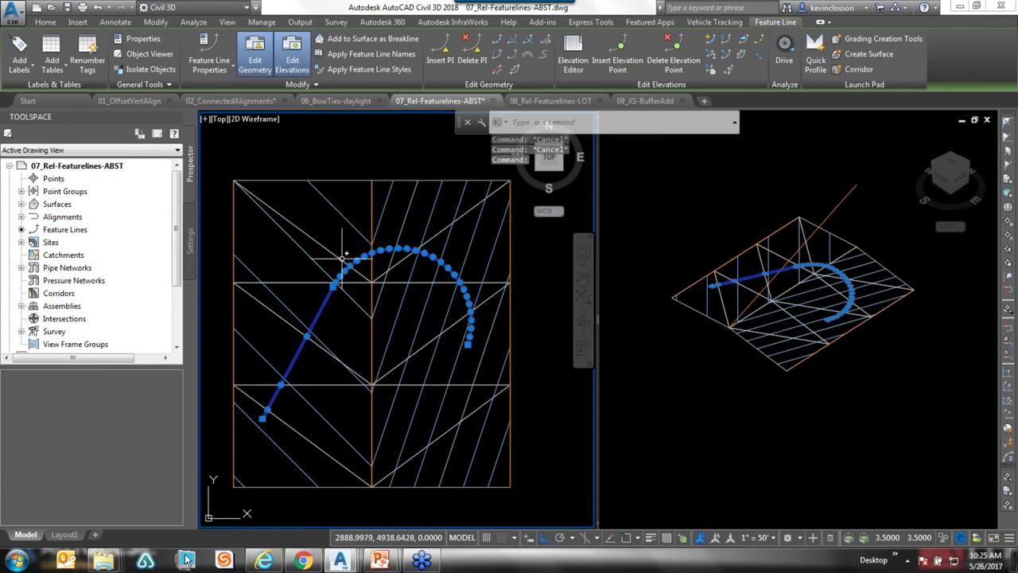
left_click(852, 248)
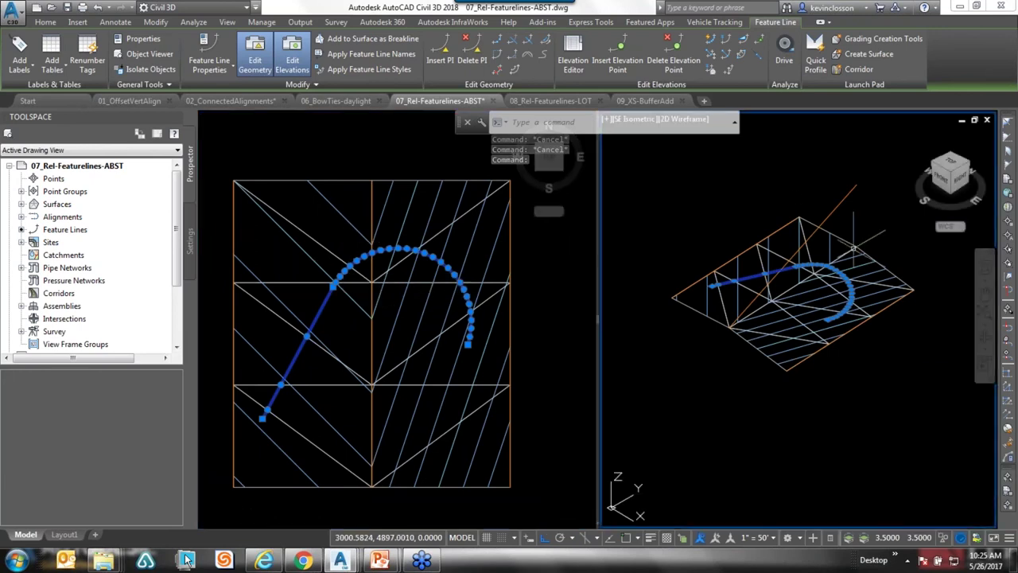
key("Escape")
left_click(852, 248)
key("Escape")
left_click(851, 248)
key("Escape")
- Grab the center feature line's end grip in isometric, cancel, and reselect the line
left_click(839, 203)
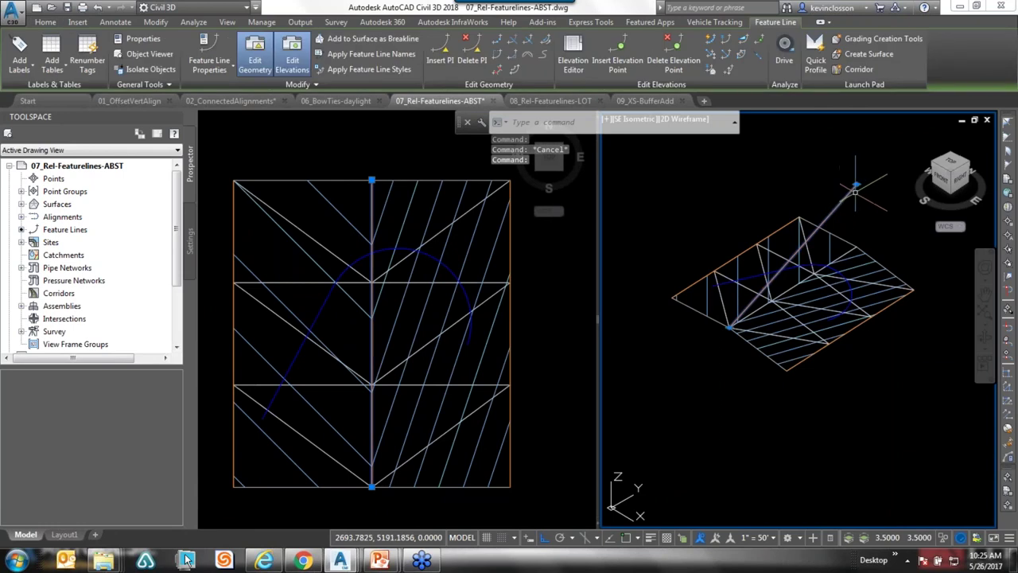
left_click(863, 189)
key("Escape")
key("Escape")
key("Escape")
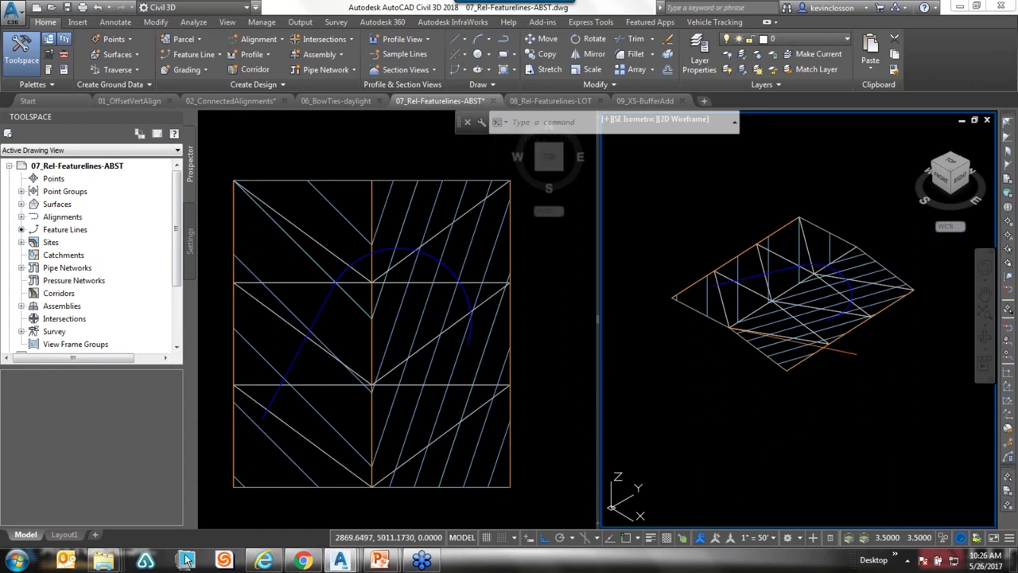
left_click(847, 351)
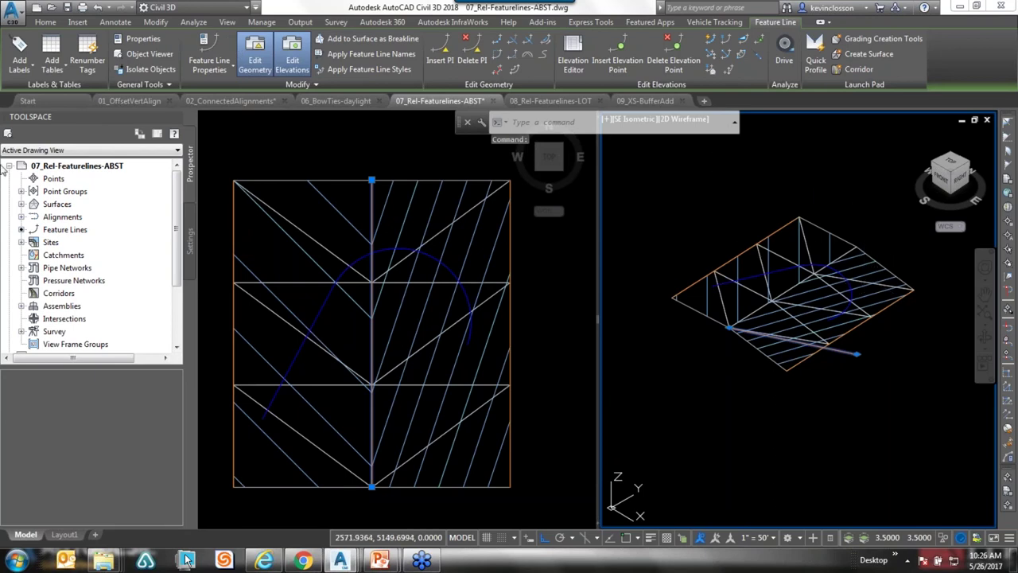
- Add the selected center feature line to EG's definition as breakline set2
left_click(22, 204)
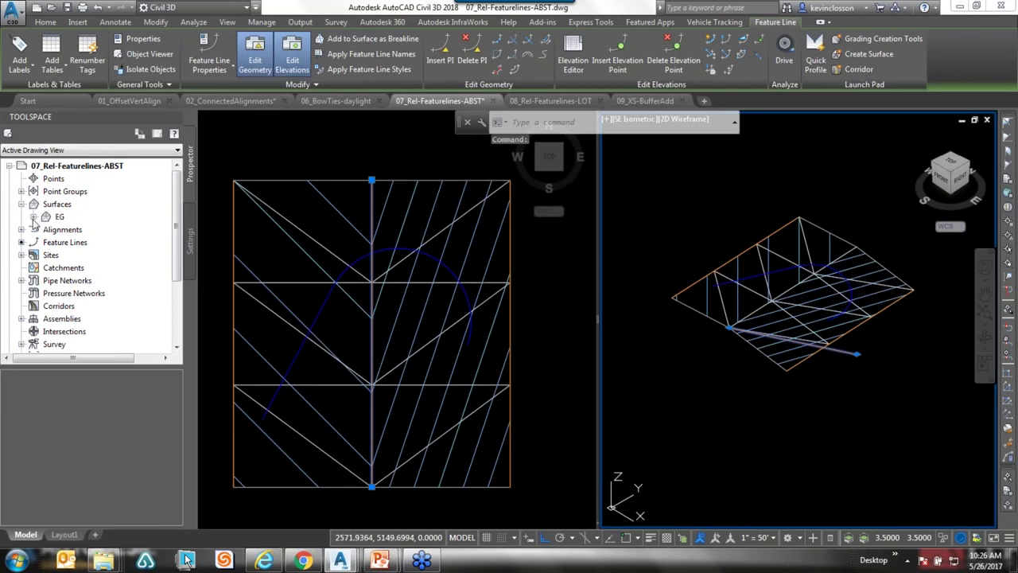
left_click(33, 216)
left_click(45, 255)
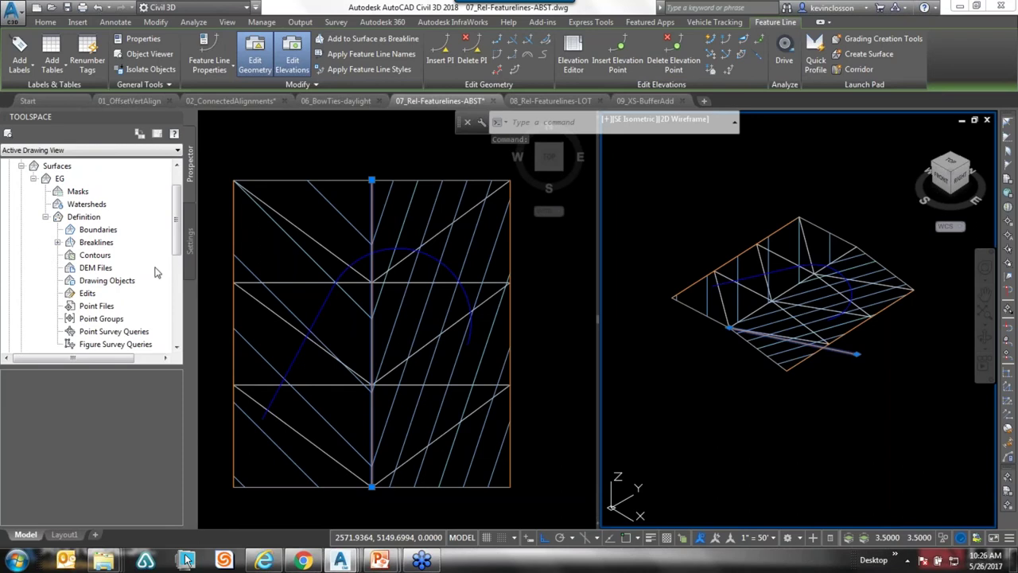
right_click(90, 243)
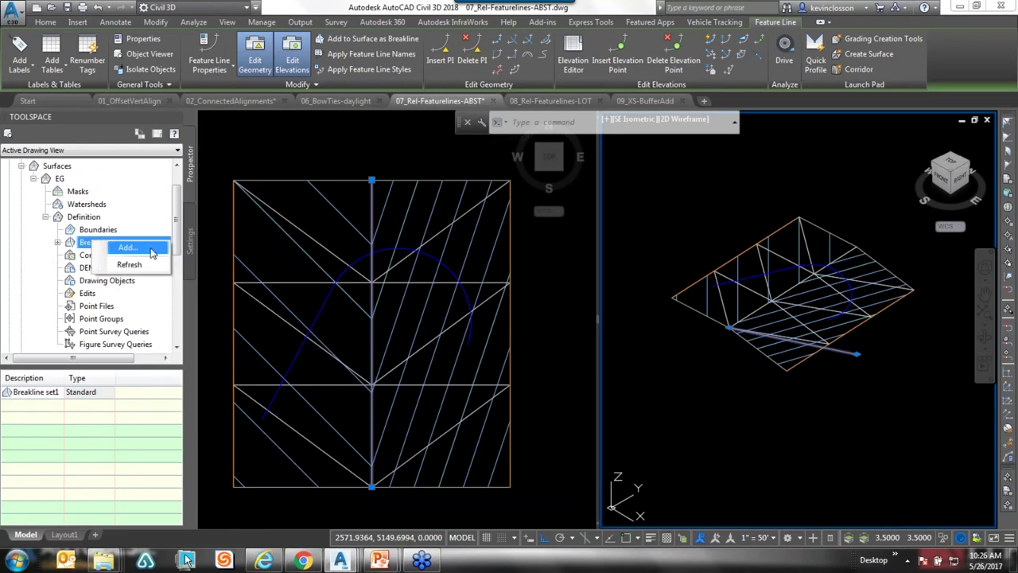
left_click(127, 248)
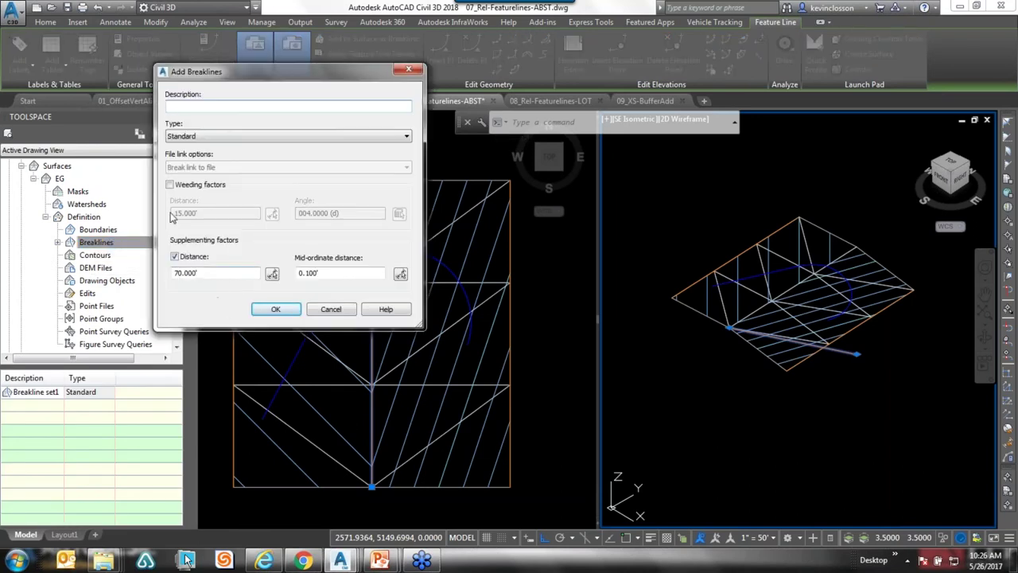
left_click(275, 308)
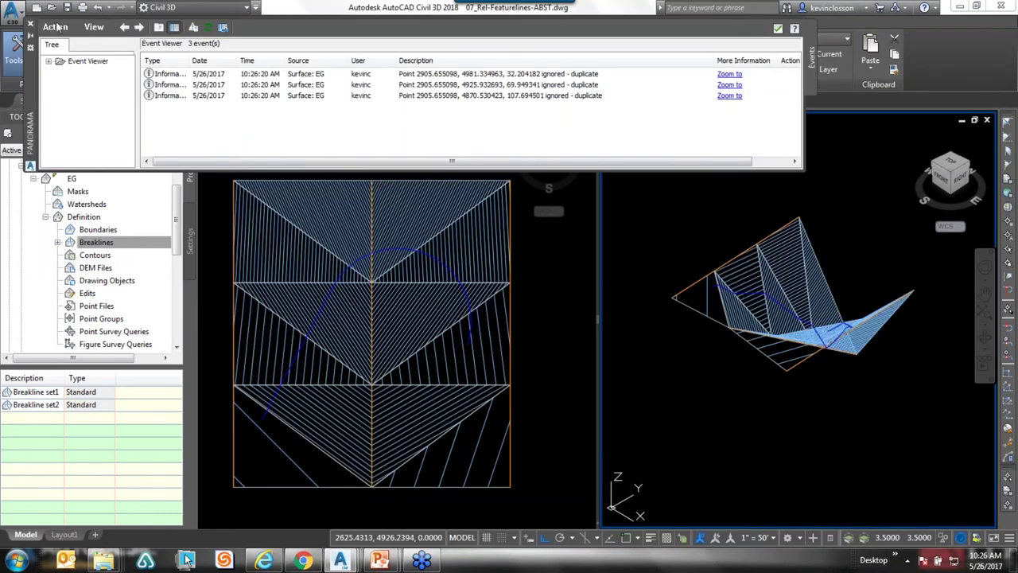
left_click(31, 27)
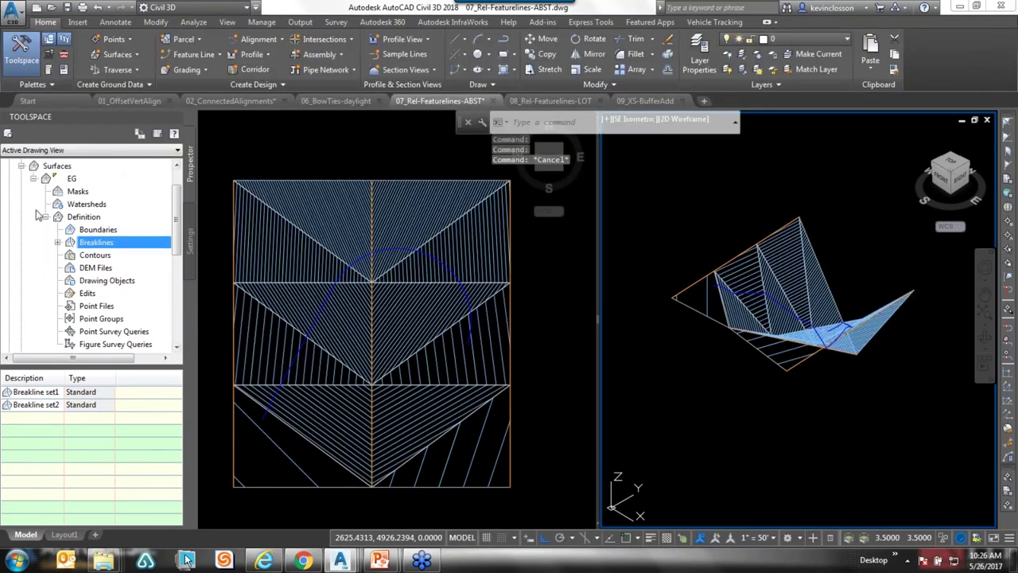
- Undo the feature line's two grip edits from the Undo list
left_click(77, 179)
right_click(77, 181)
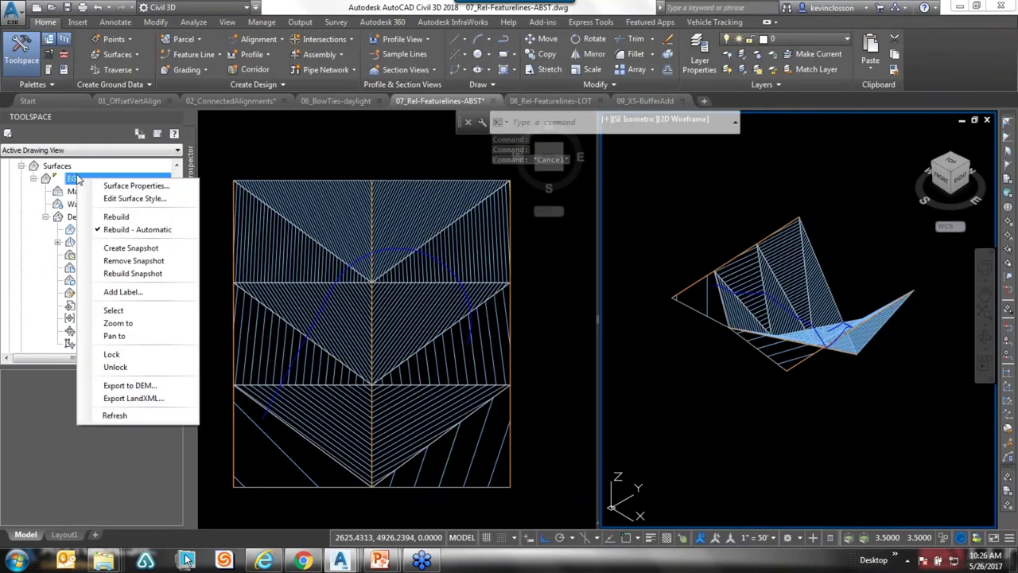
left_click(241, 139)
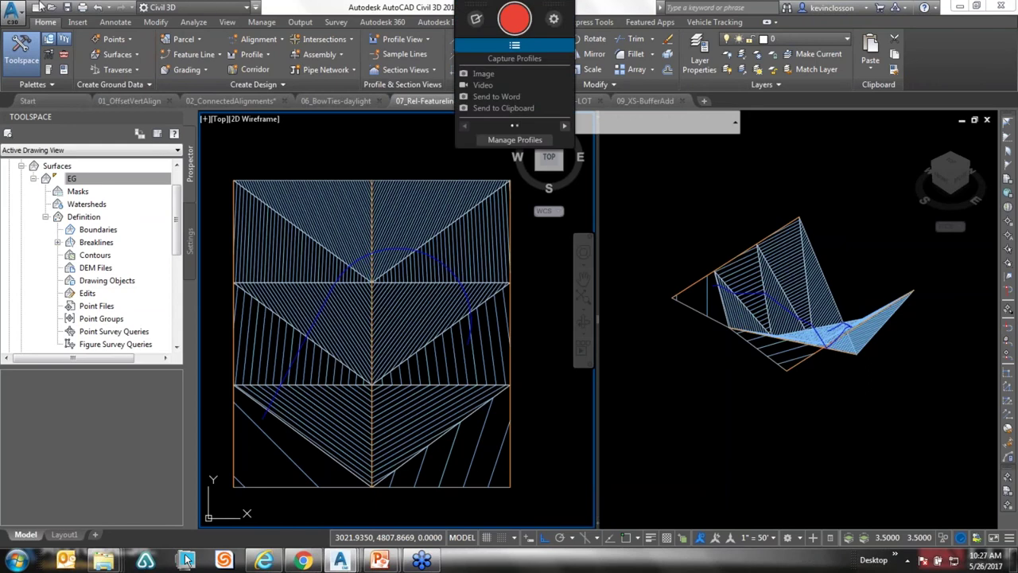
left_click(95, 8)
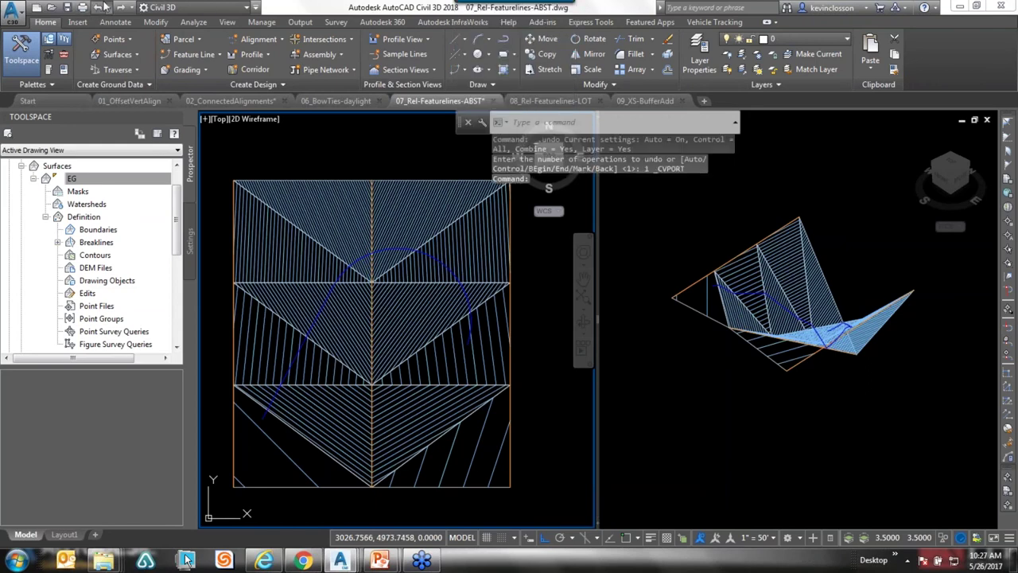
left_click(96, 8)
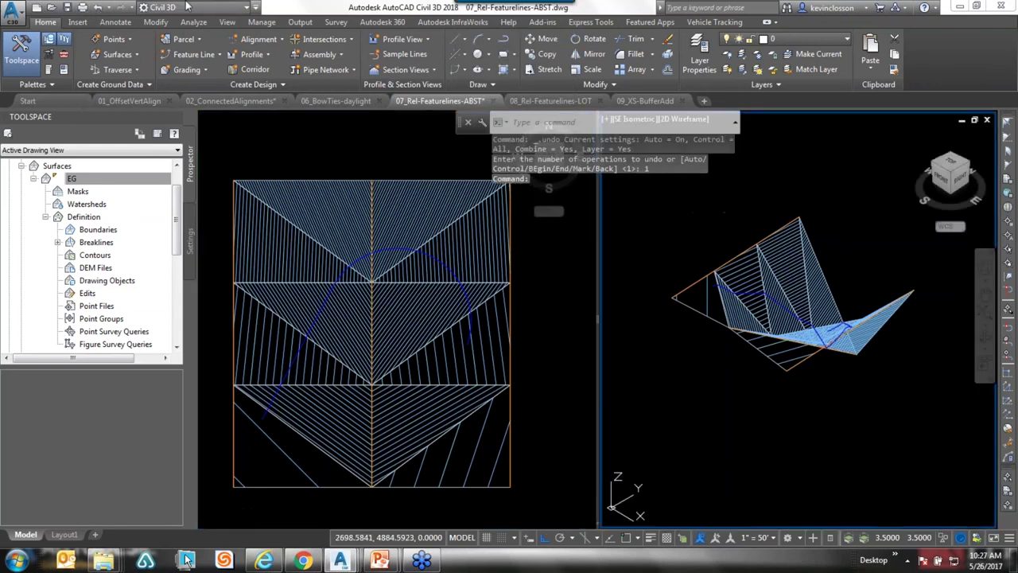
left_click(109, 8)
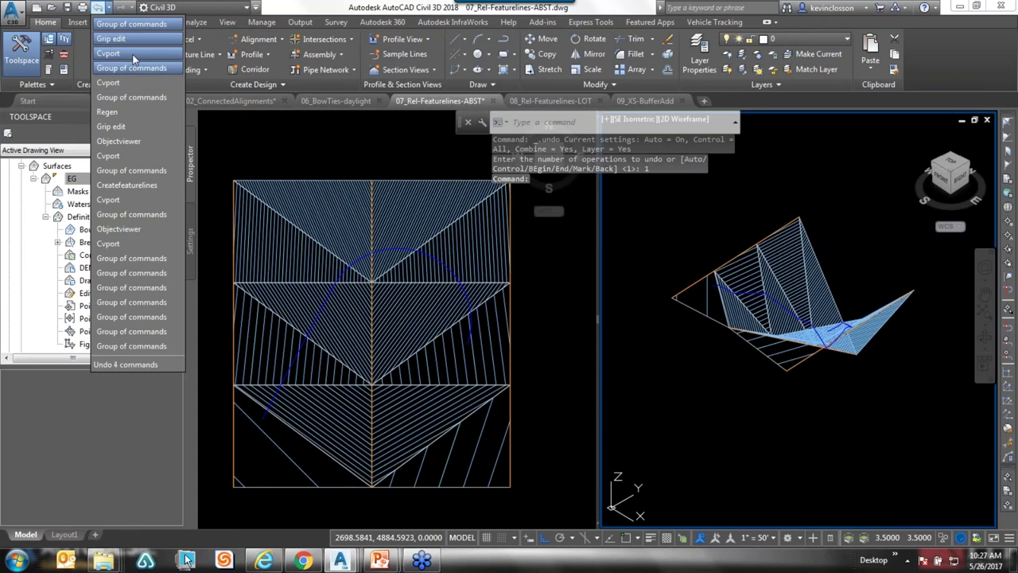
left_click(121, 37)
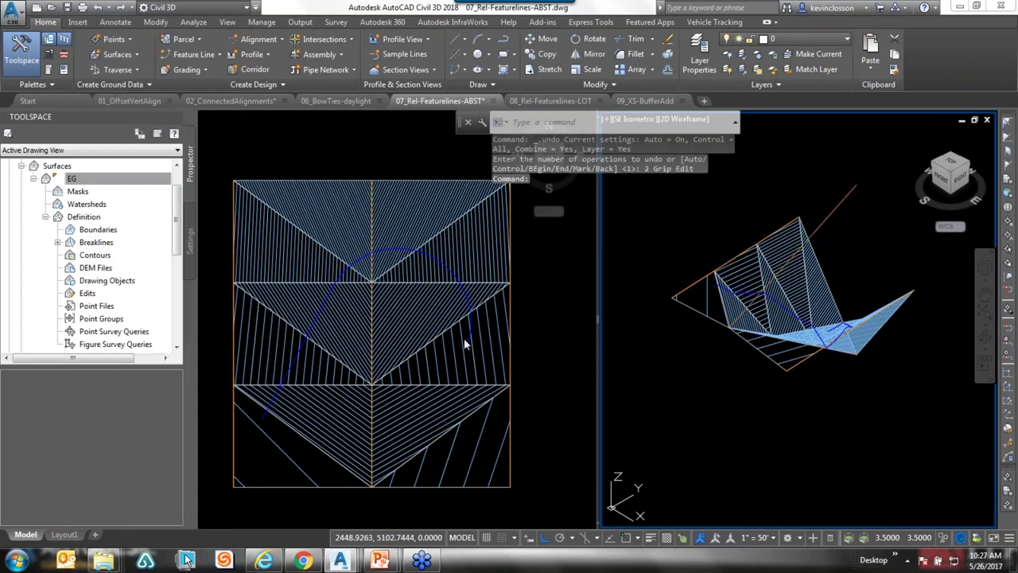
- Rebuild the EG surface and window-select the feature line
right_click(73, 180)
left_click(110, 221)
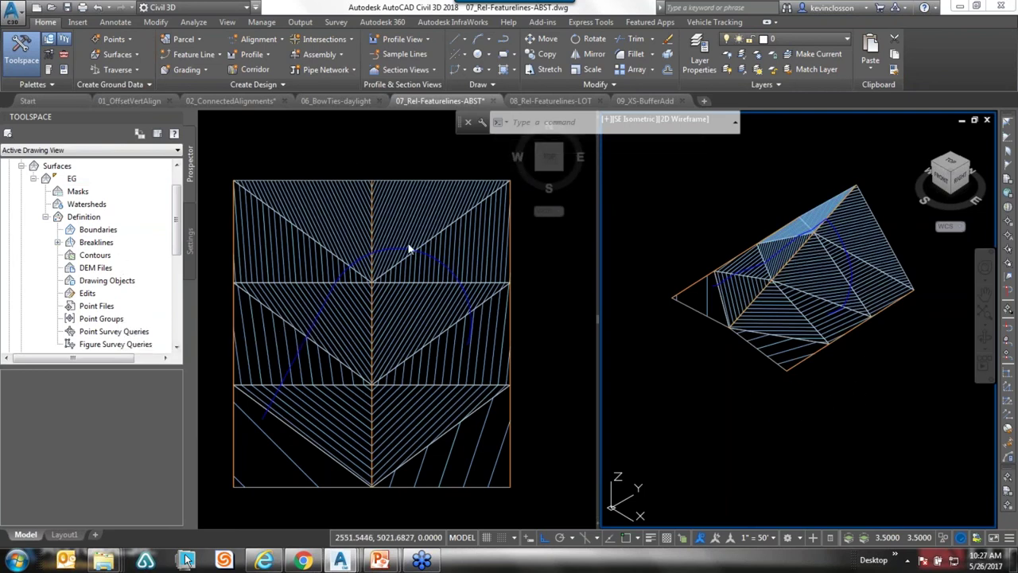
left_click(659, 409)
scroll(719, 294, "up", 2)
scroll(719, 294, "up", 2)
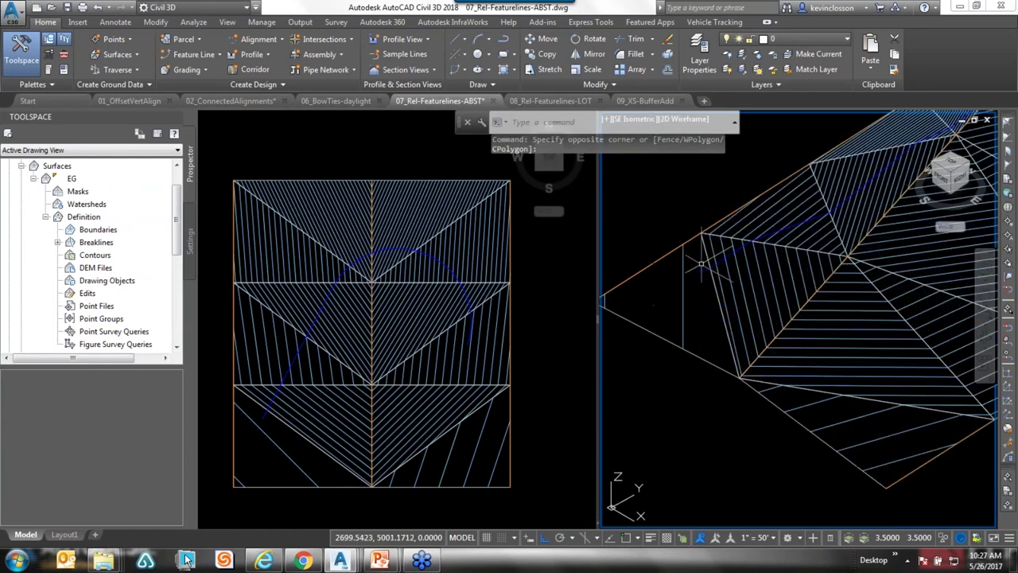
left_click(707, 271)
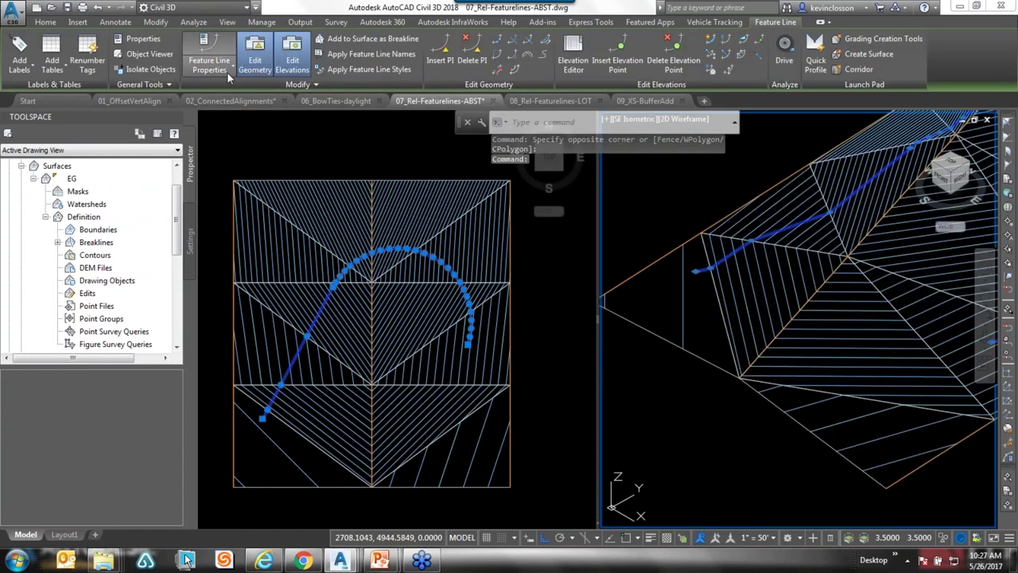
- Set the 0+00.00 vertex's elevation source to Absolute Elevation in the Elevation Editor
left_click(253, 66)
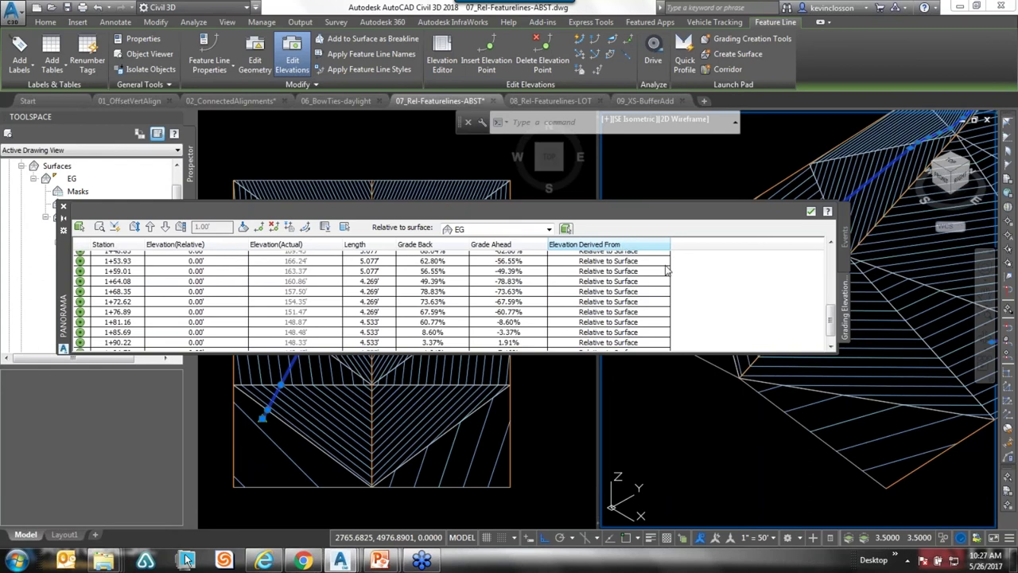
left_click_drag(830, 318, 830, 250)
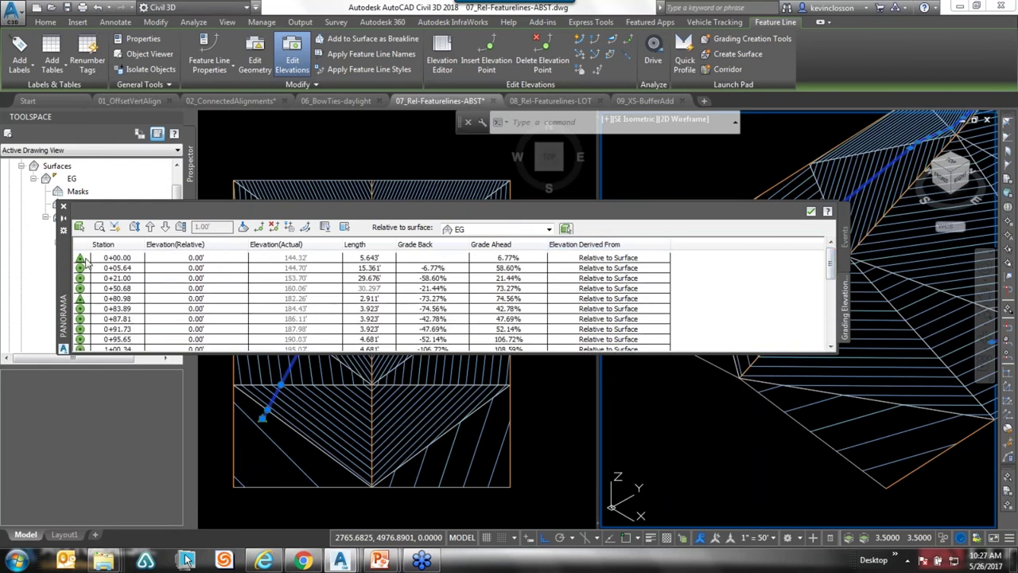
left_click(89, 260)
left_click(606, 260)
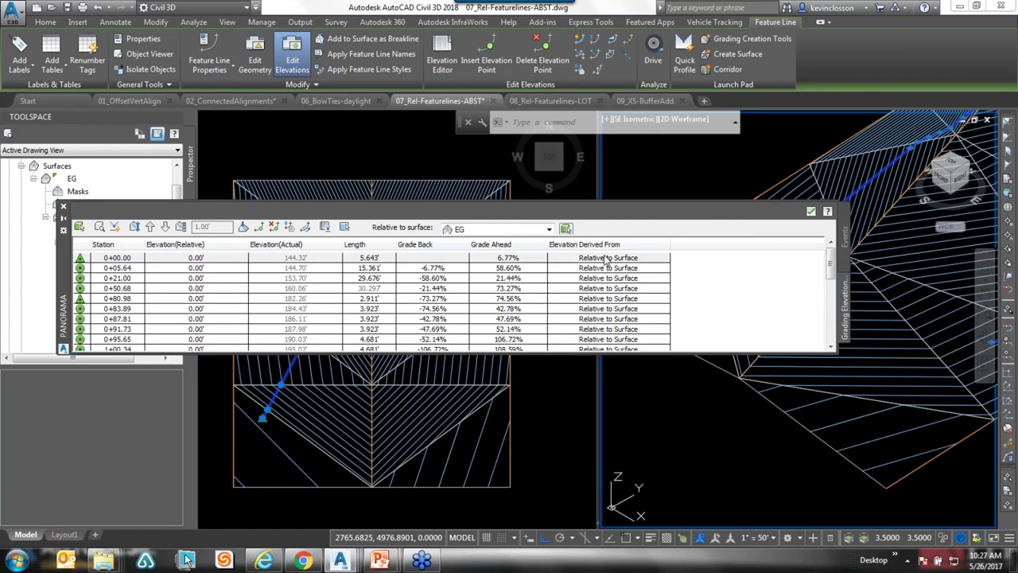
left_click(606, 261)
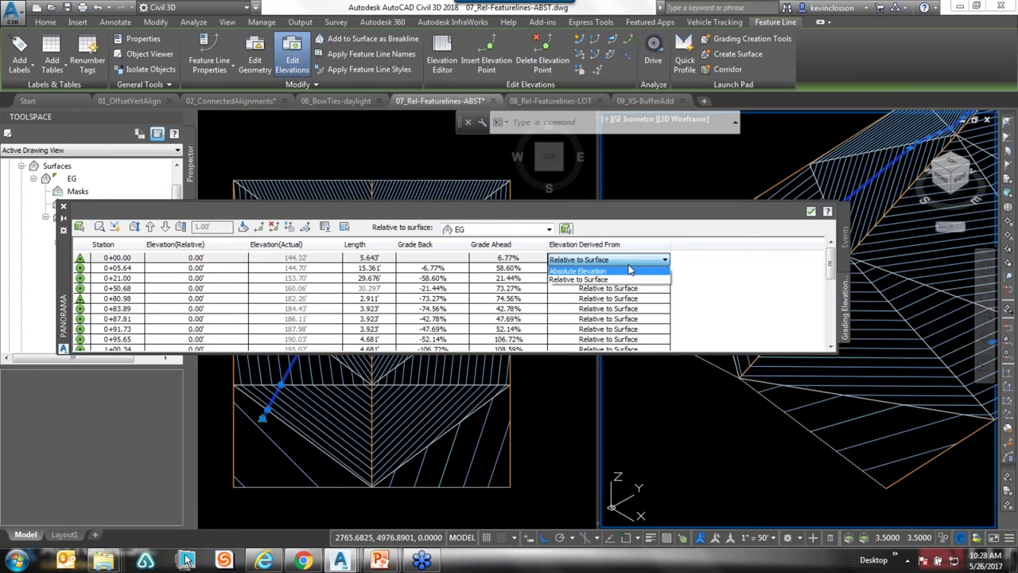
left_click(629, 270)
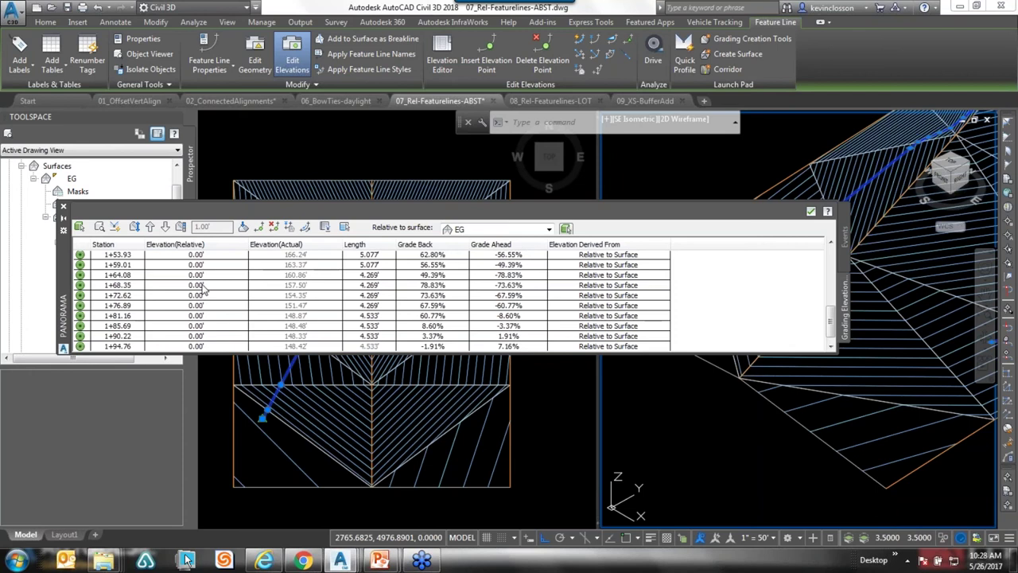
left_click(63, 206)
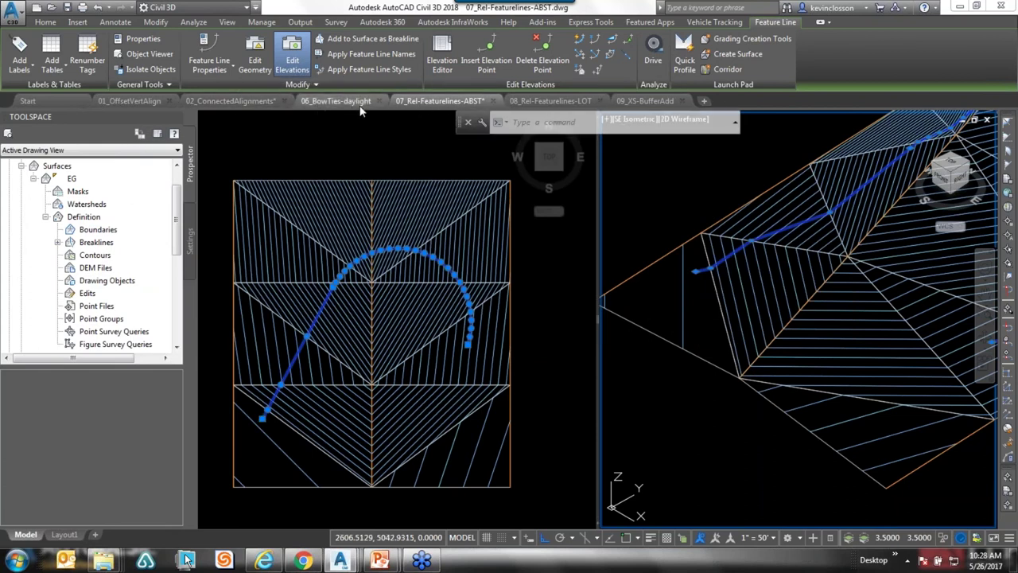
- Open the 08_Rel-Featurelines-LOT drawing and expand Design Surface in Prospector
left_click(549, 101)
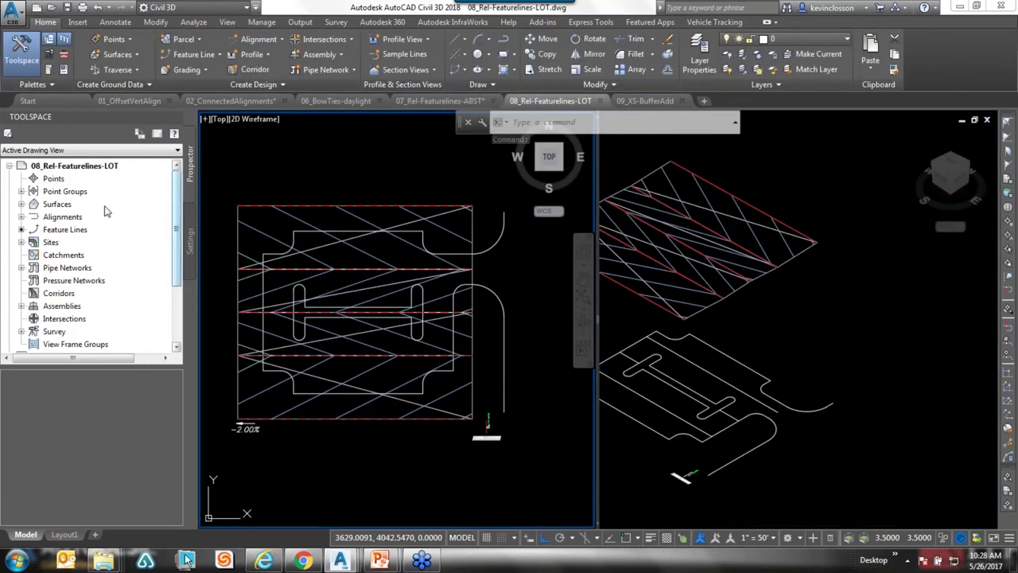
left_click(20, 204)
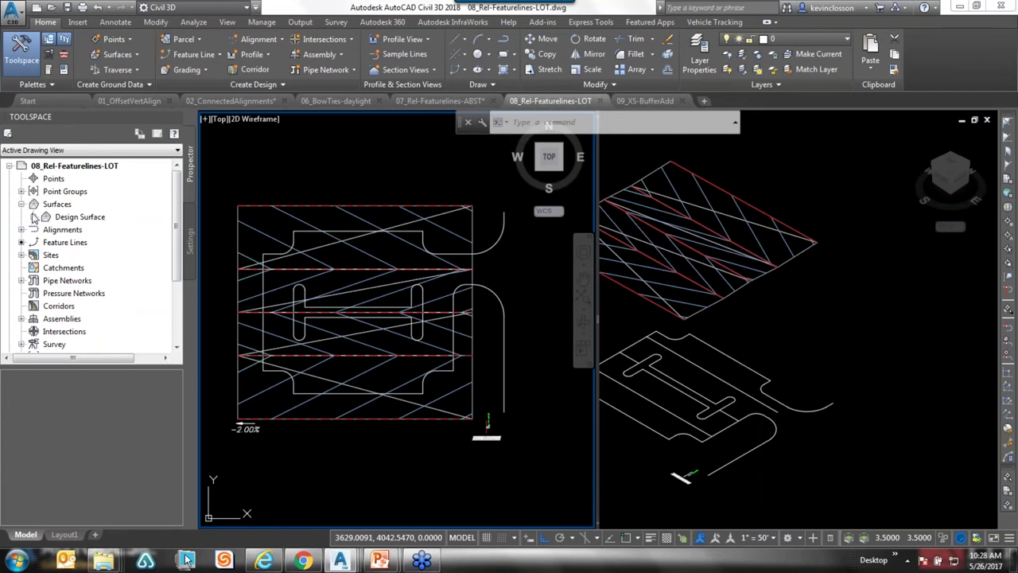
left_click(33, 216)
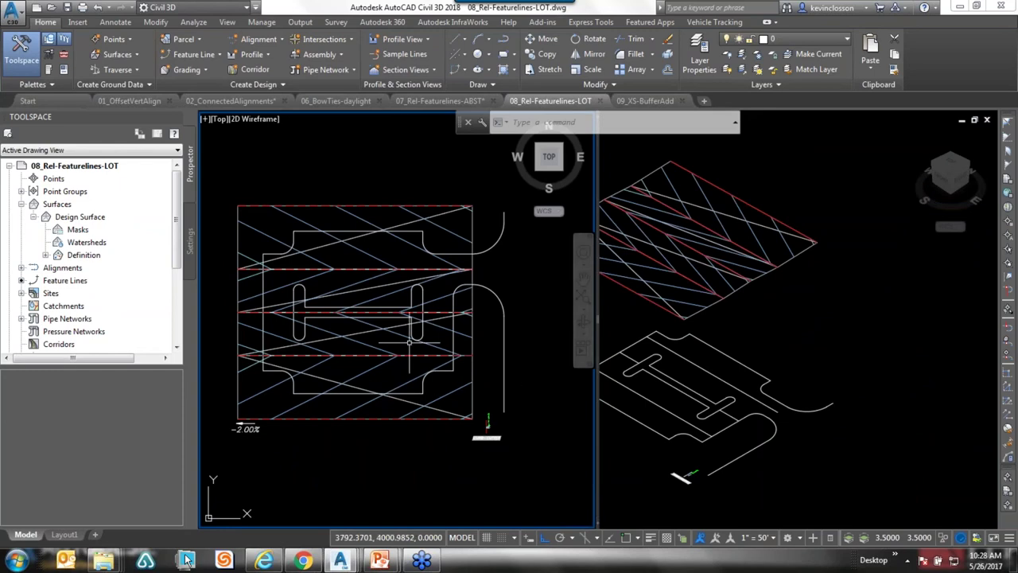
mouse_move(317, 353)
key("Escape")
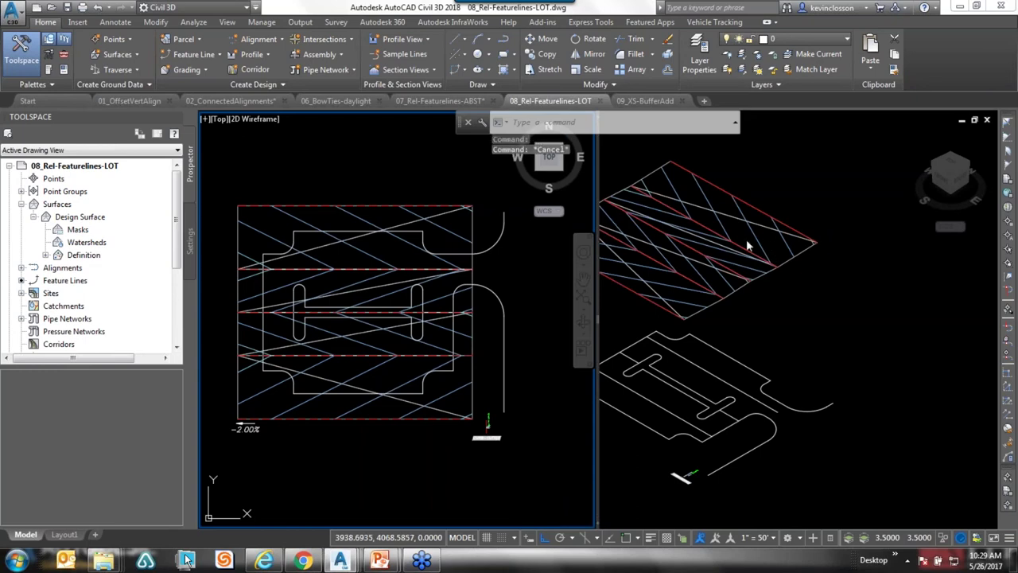
left_click(745, 246)
left_click(732, 219)
right_click(808, 188)
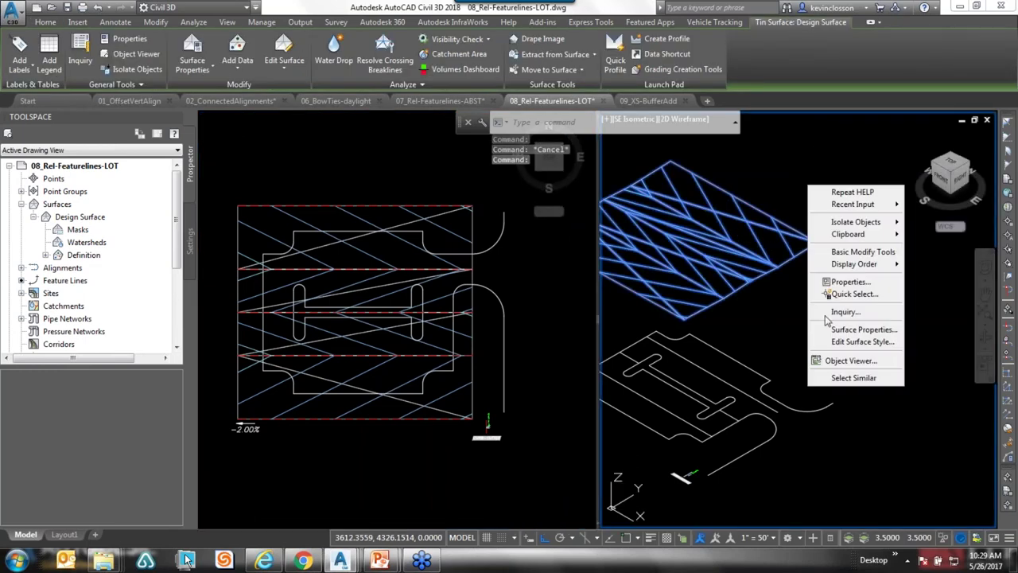
left_click(874, 363)
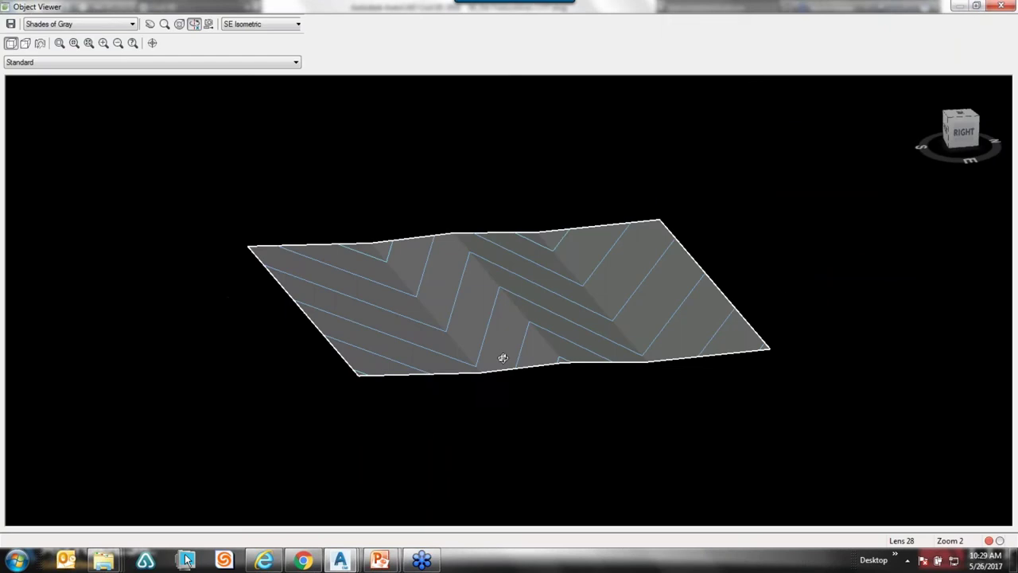
left_click_drag(496, 357, 473, 307)
left_click_drag(432, 420, 572, 376)
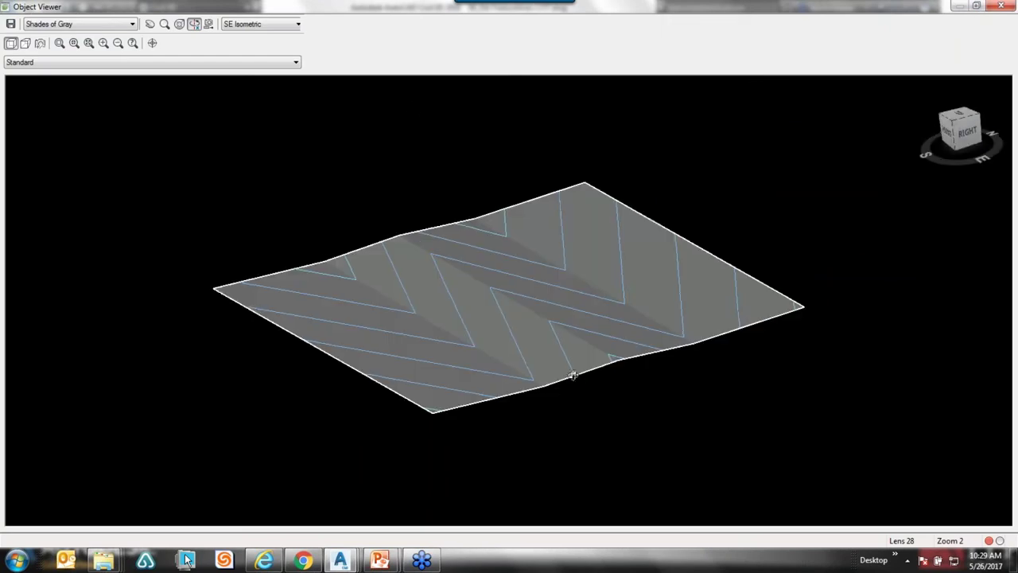
left_click(1007, 6)
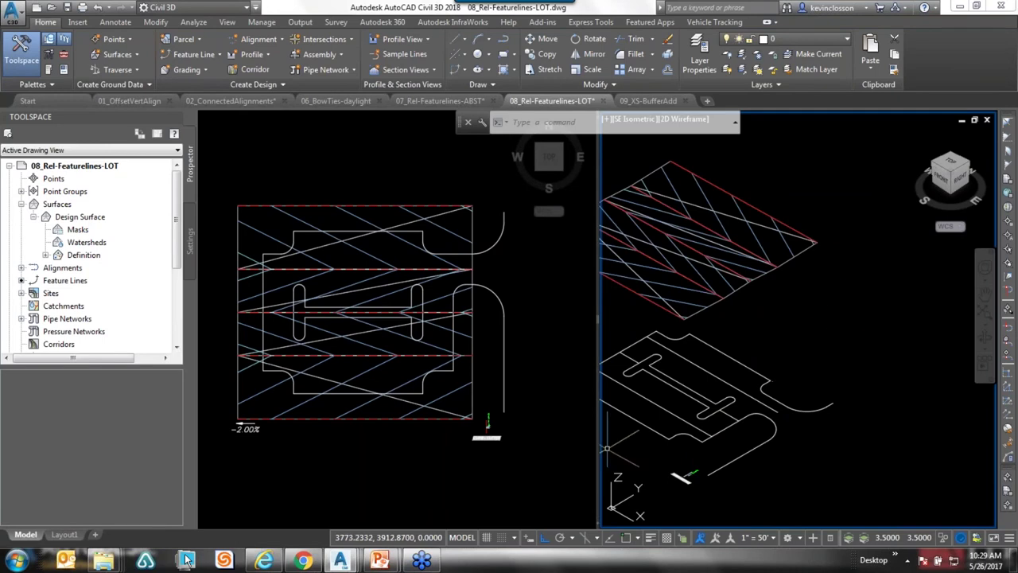
mouse_move(761, 372)
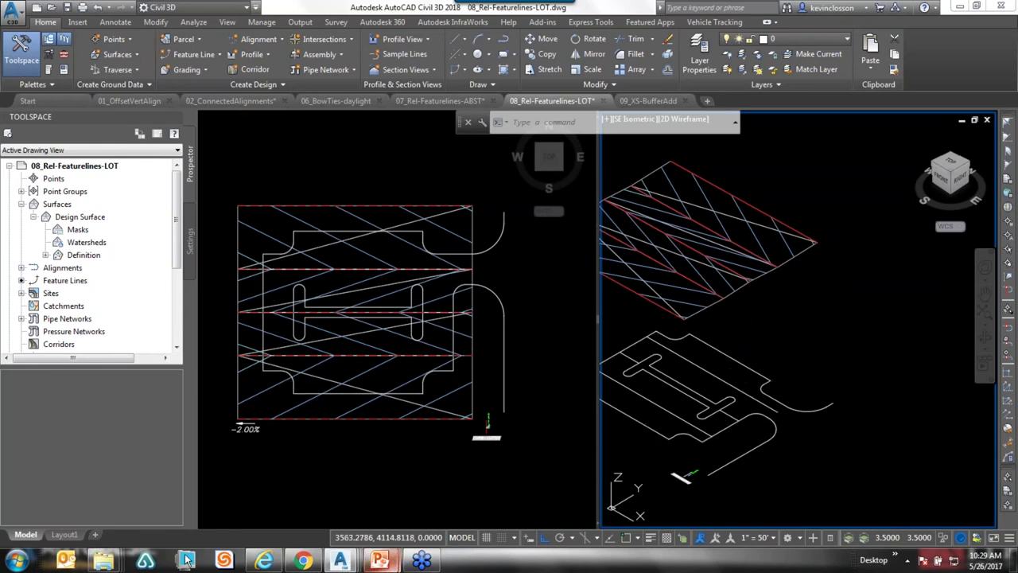
mouse_move(380, 560)
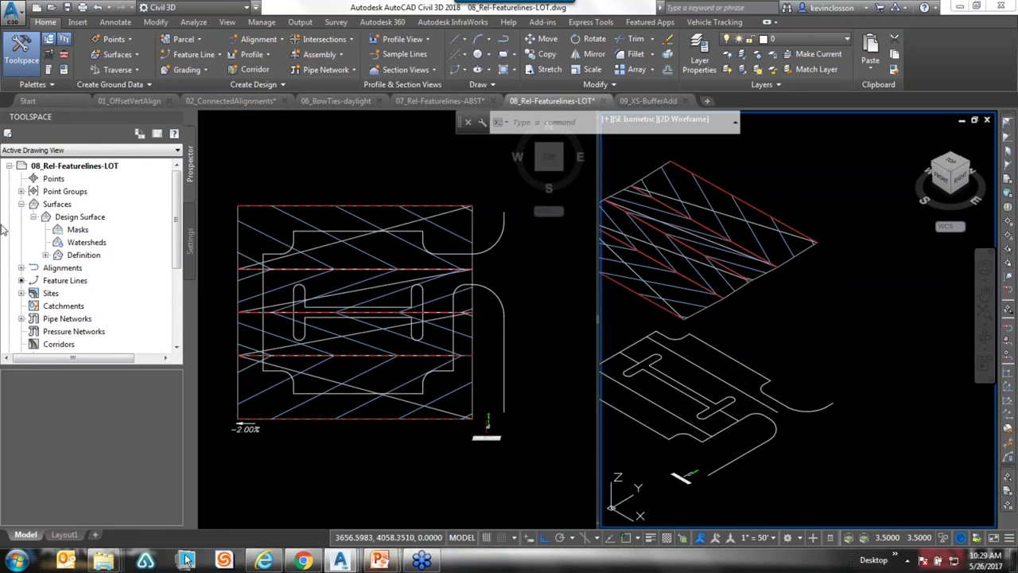
- Start Create Feature Line from Objects and pick the lot outline polyline
left_click(22, 203)
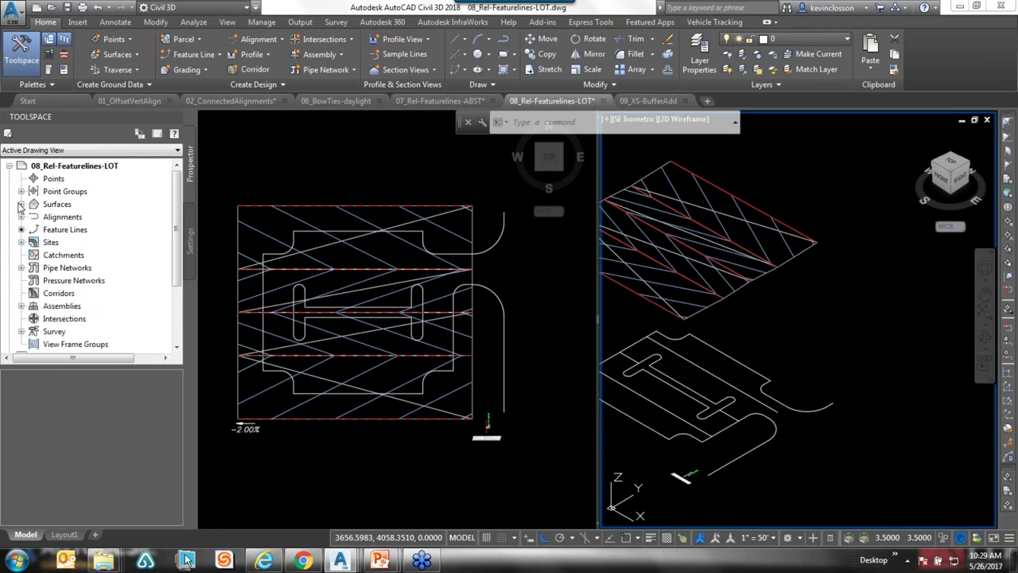
double_click(36, 204)
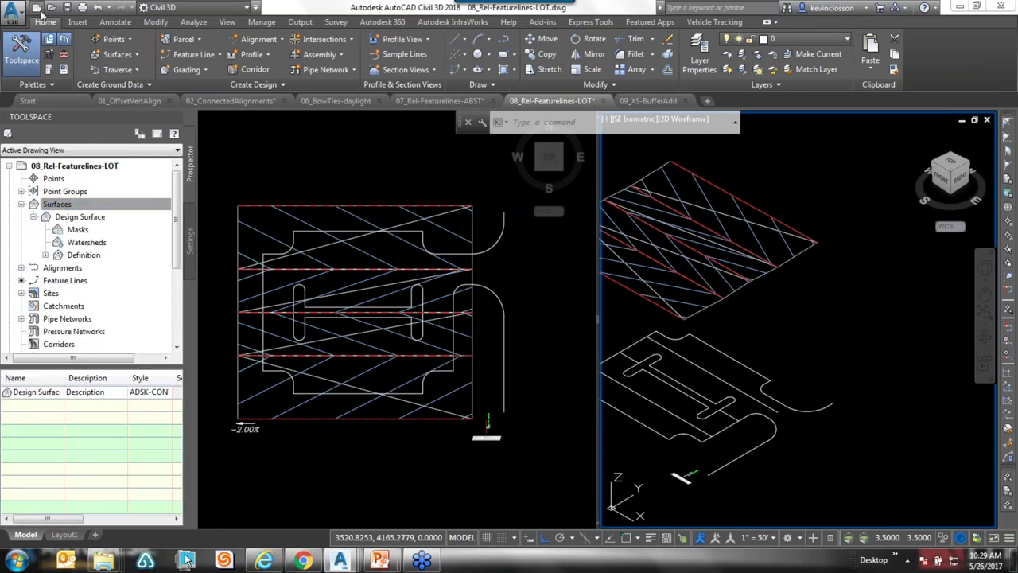
left_click(199, 70)
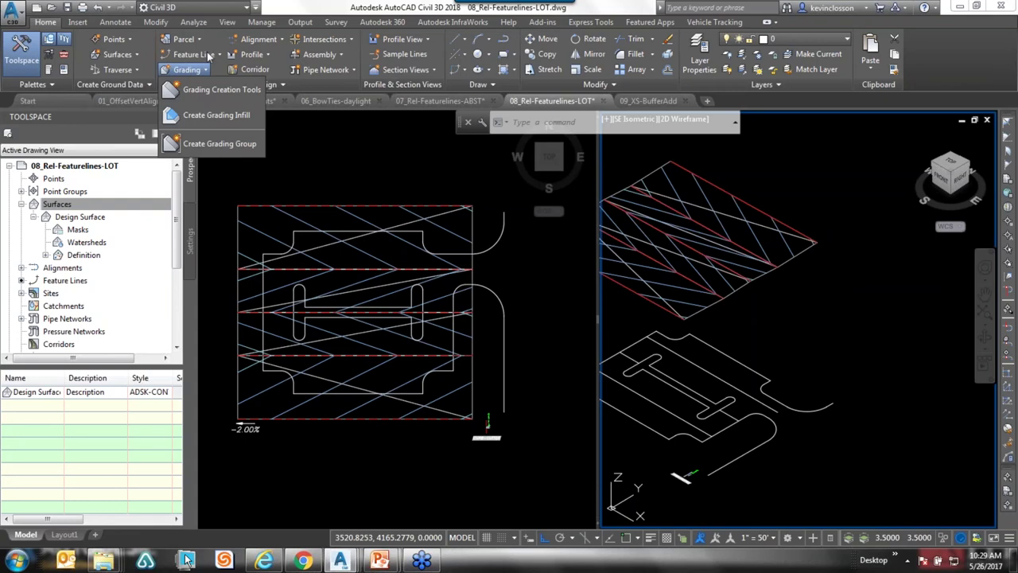
left_click(209, 54)
left_click(239, 101)
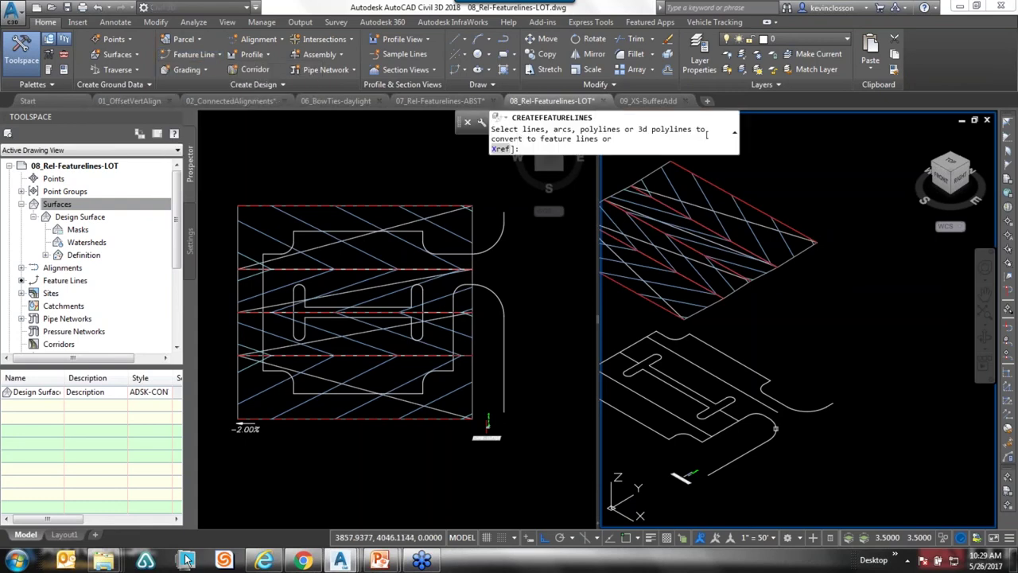
left_click(475, 248)
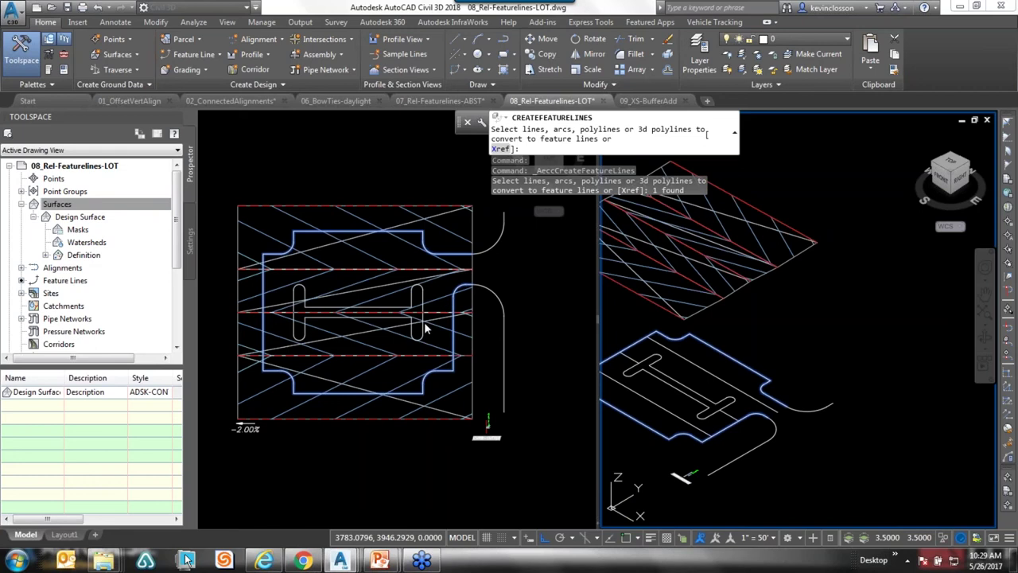
key("Return")
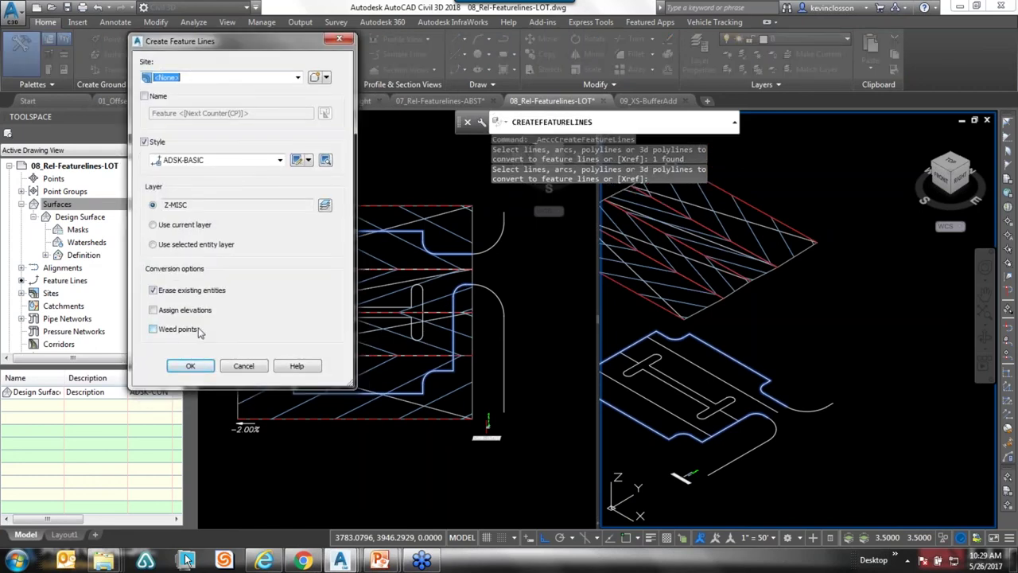
- Name the feature line LOT EOP and drape it relative to the Design Surface
left_click(145, 96)
left_click_drag(252, 46, 226, 54)
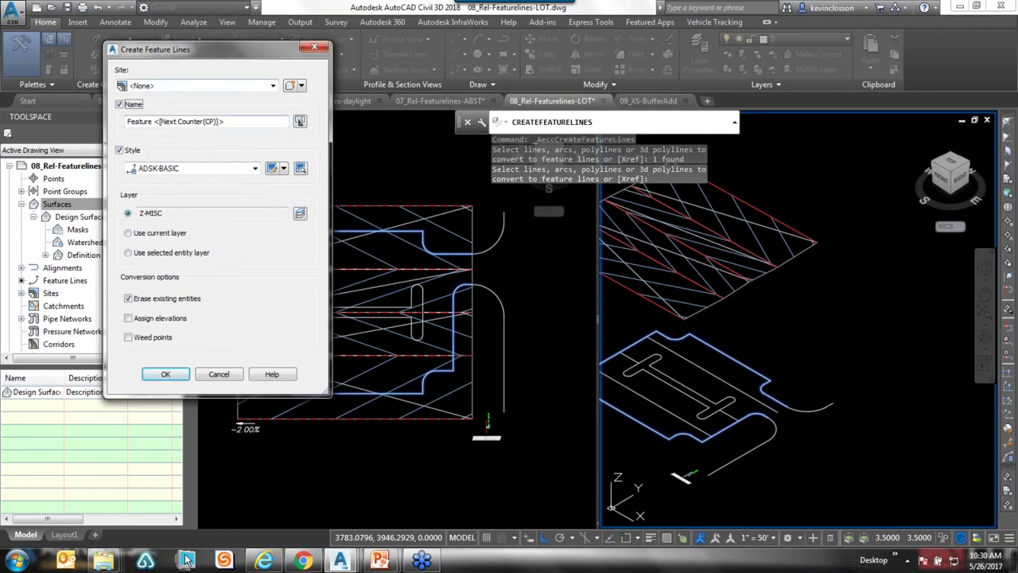
left_click_drag(221, 122, 124, 123)
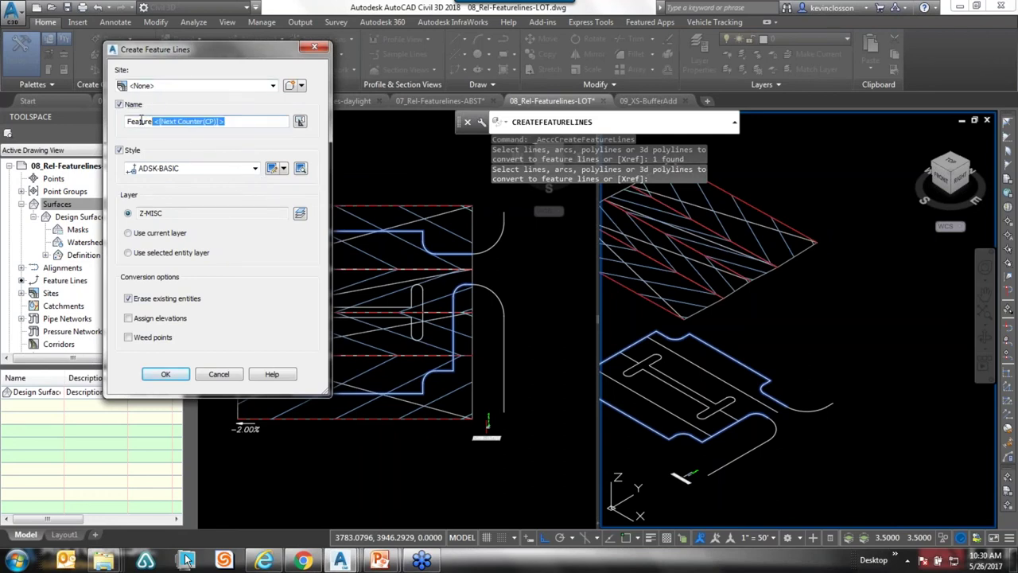
type("LOT EOP")
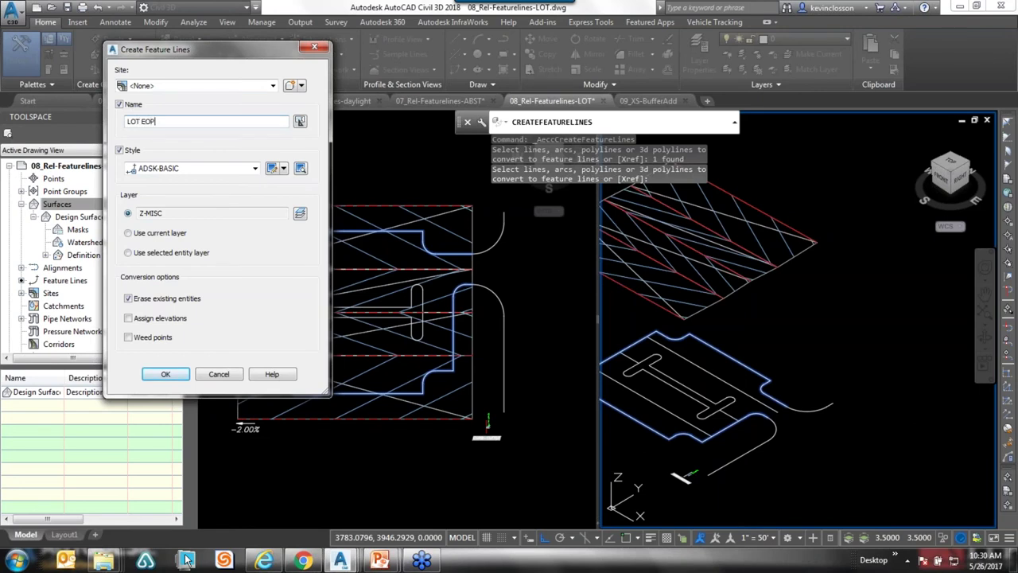
left_click(128, 317)
left_click(165, 374)
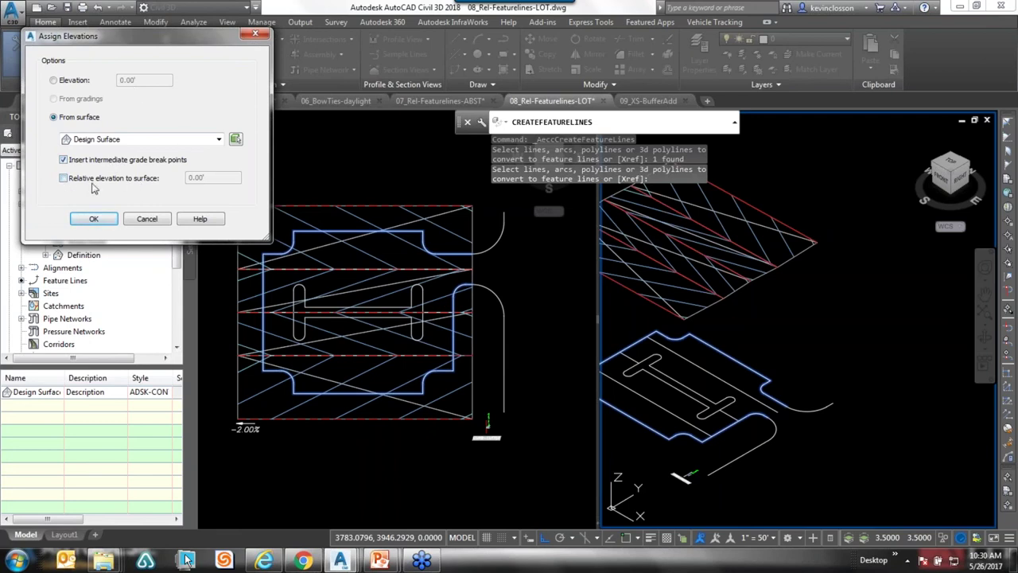
left_click(64, 179)
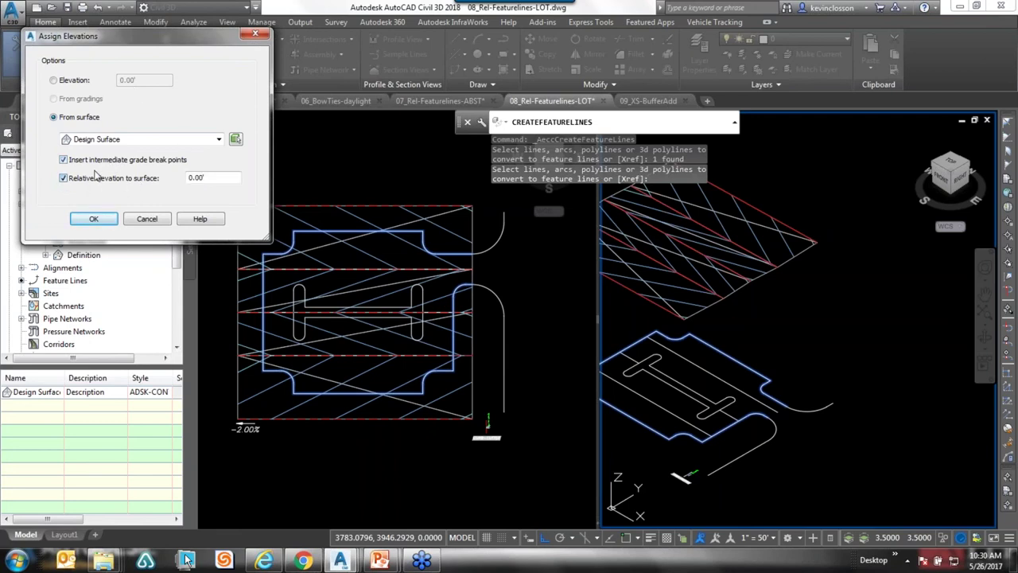
left_click(93, 219)
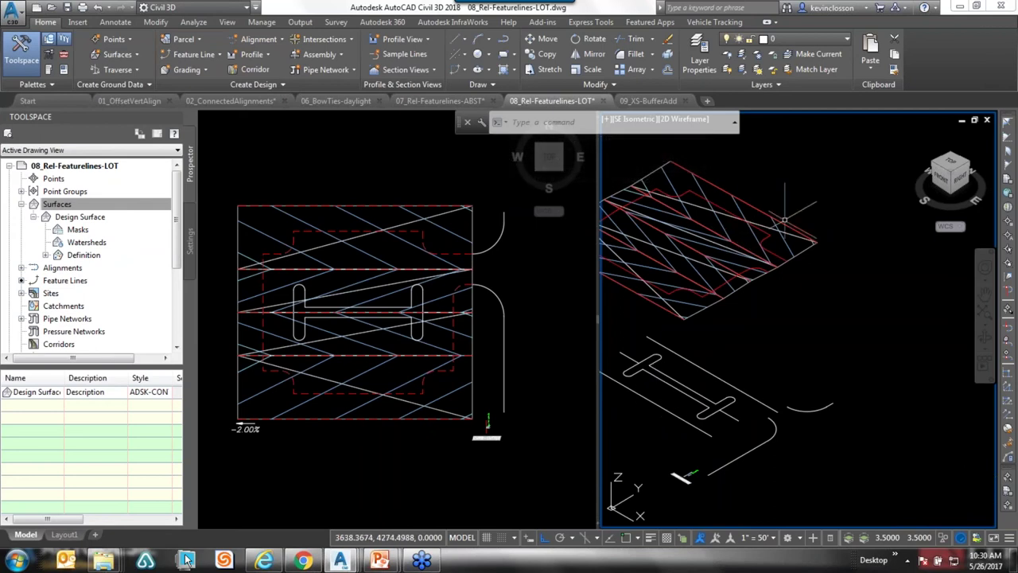
left_click(785, 253)
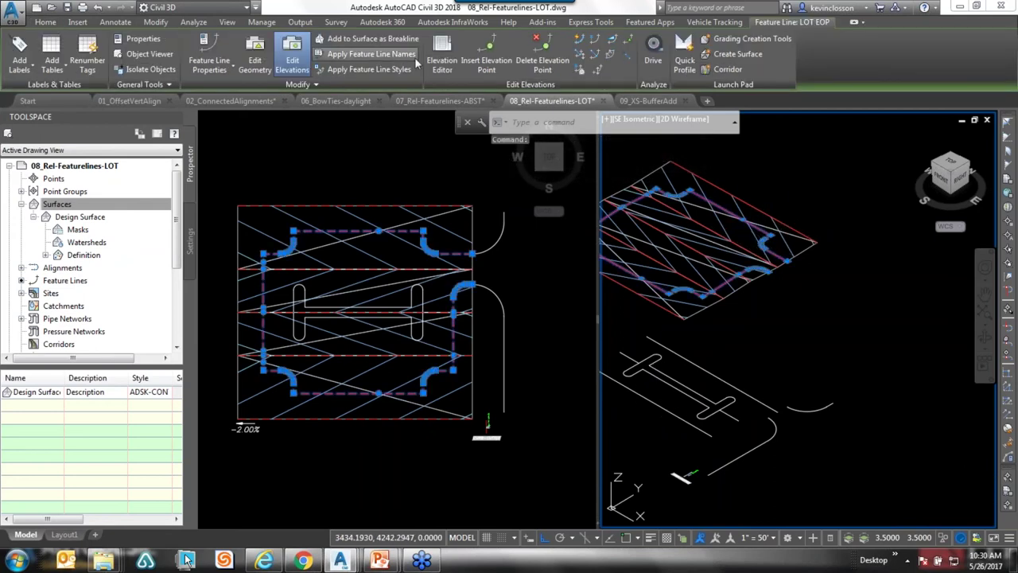
left_click(442, 60)
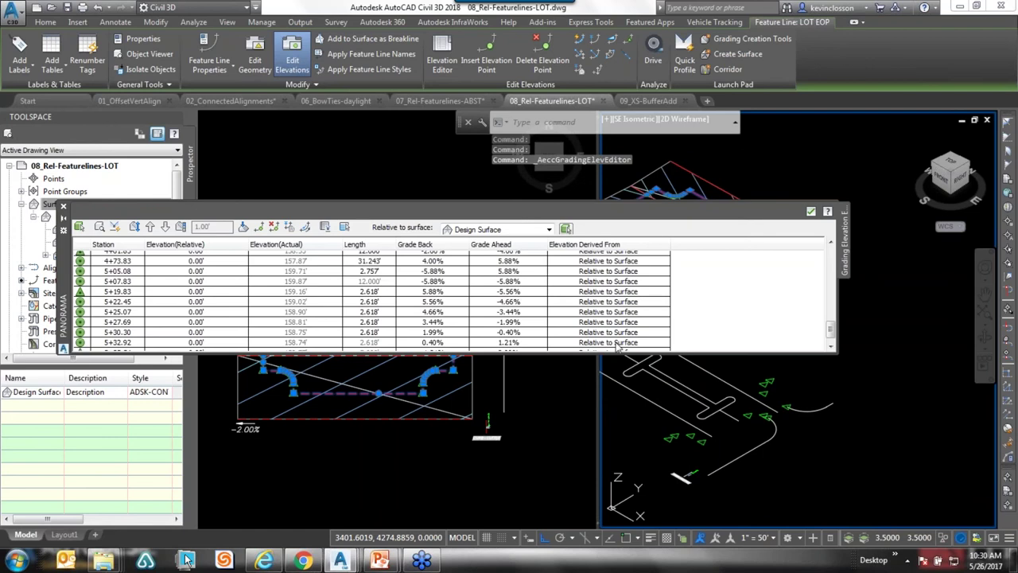
left_click(65, 208)
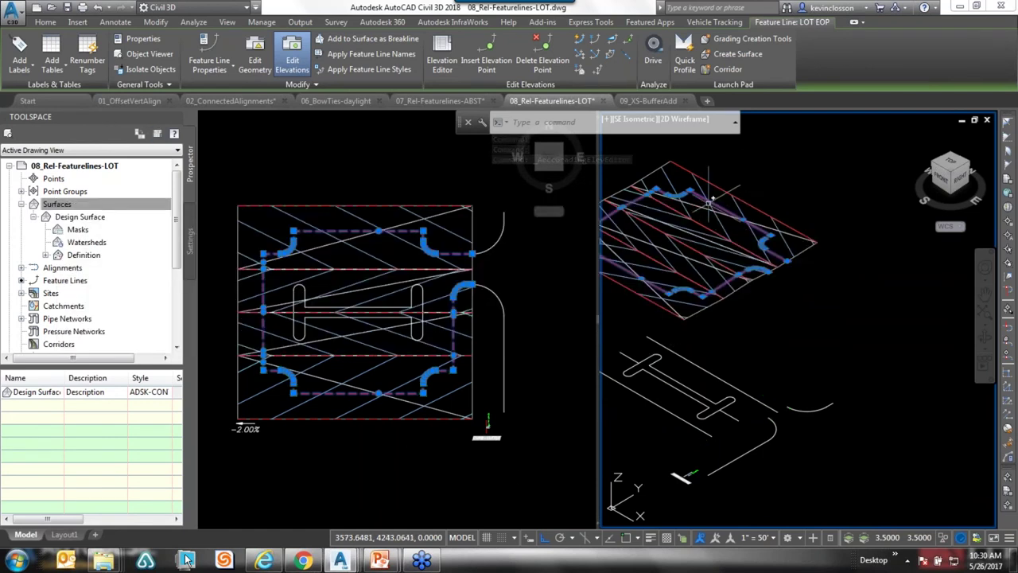
key("Escape")
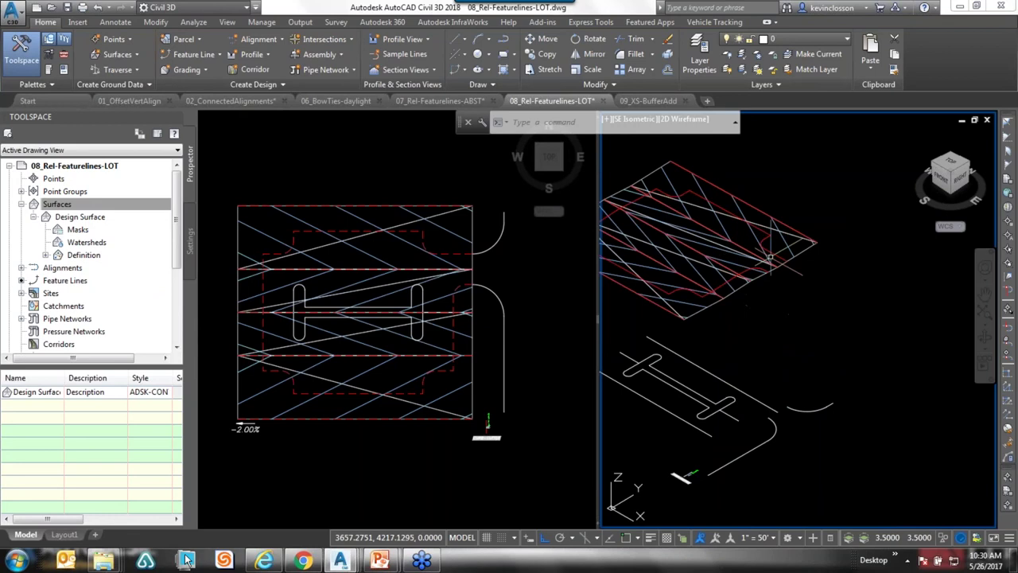
middle_click_drag(789, 311, 868, 334)
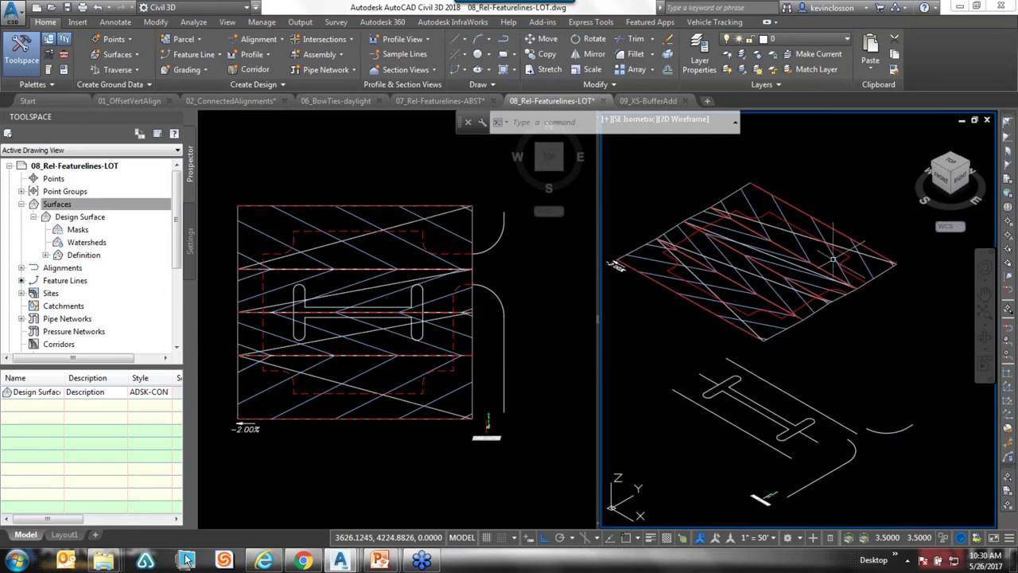
key("Escape")
key("Escape")
key("Escape")
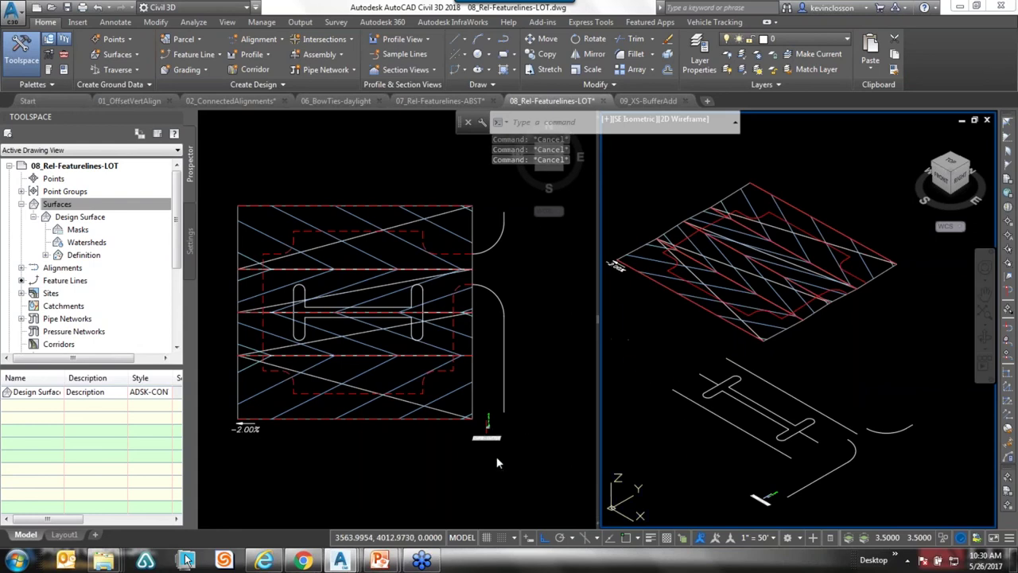
scroll(526, 443, "up", 5)
middle_click_drag(489, 420, 477, 383)
scroll(477, 383, "up", 2)
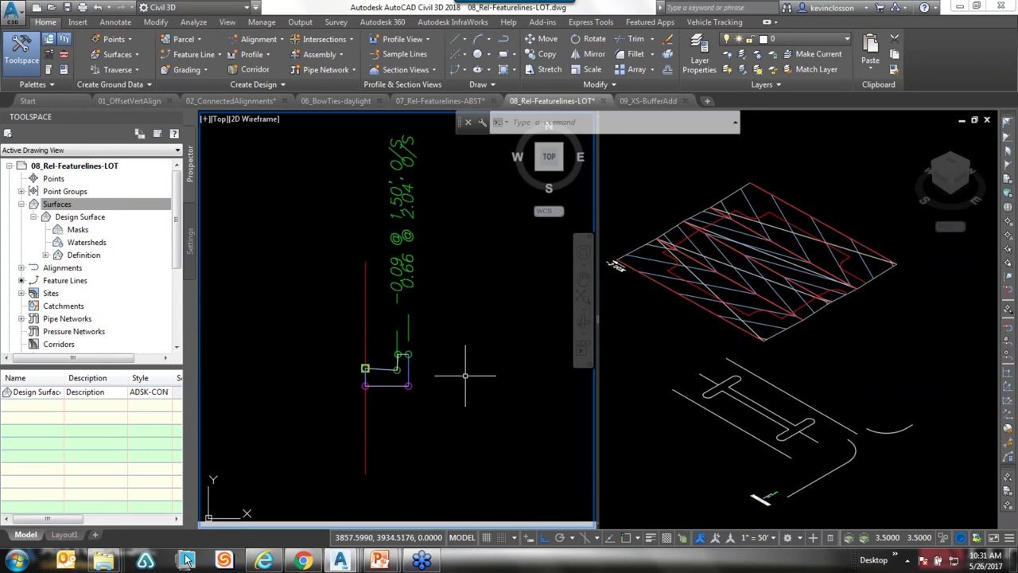
scroll(331, 318, "down", 3)
middle_click_drag(288, 253, 498, 413)
scroll(406, 268, "down", 3)
middle_click_drag(434, 404, 467, 427)
scroll(468, 426, "down", 3)
scroll(392, 387, "up", 2)
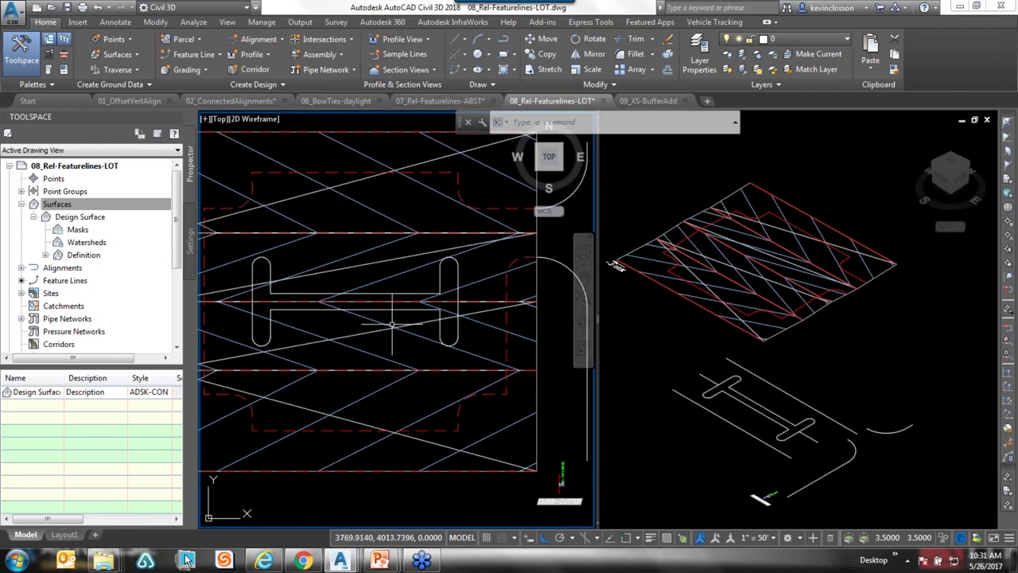
key("Escape")
key("Escape")
key("Escape")
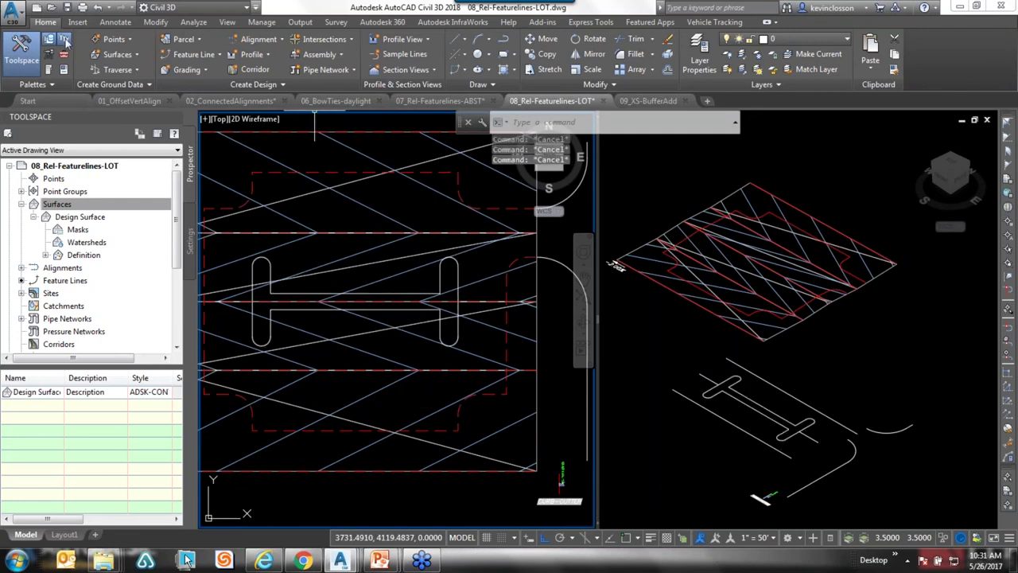
- Define a feature-line corridor named Lot with site None and the Curb-Gutter assembly
left_click(254, 69)
left_click_drag(468, 65, 265, 17)
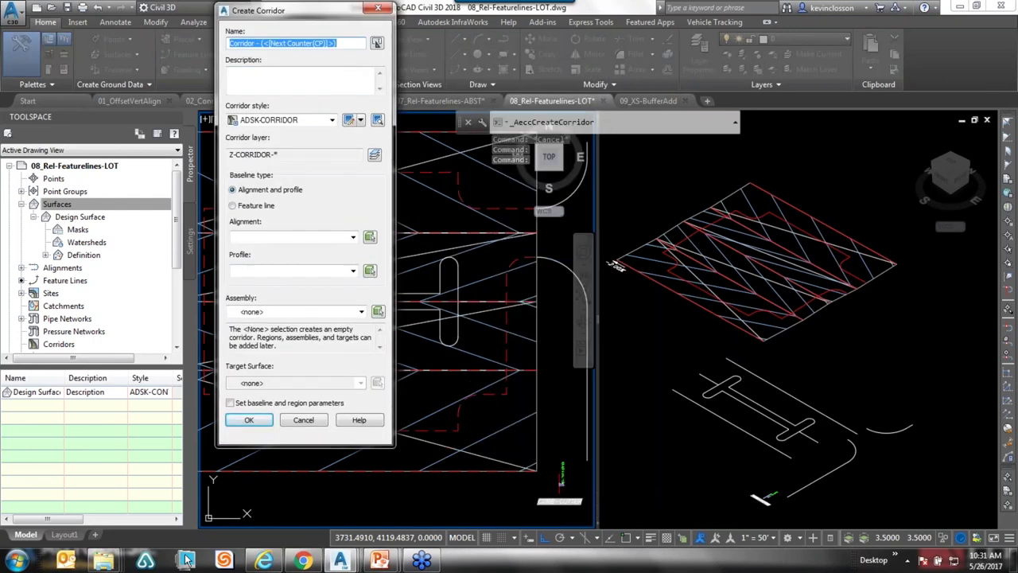
type("Lot")
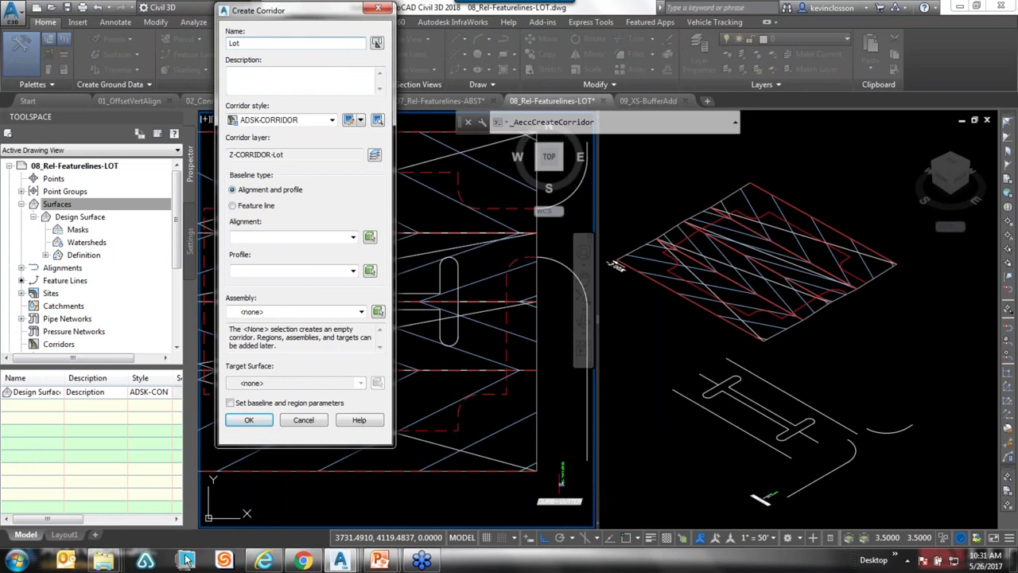
left_click_drag(310, 8, 267, 7)
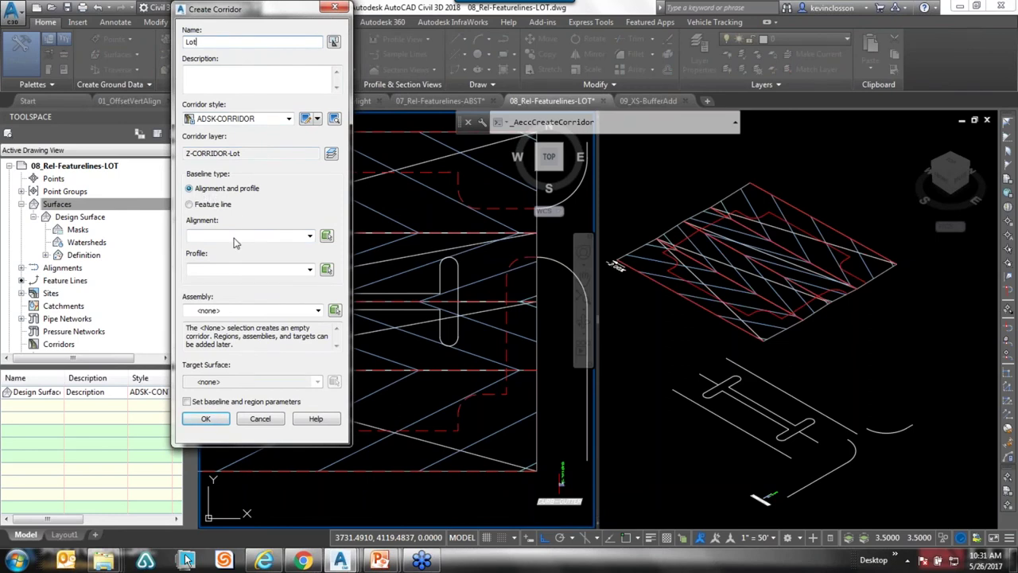
left_click(190, 204)
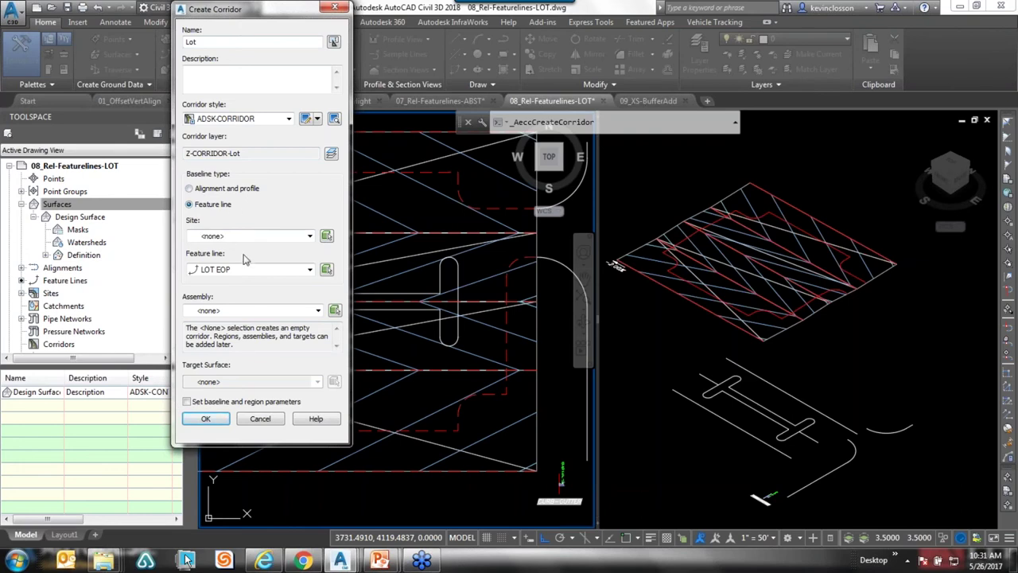
left_click(309, 236)
left_click(309, 236)
left_click(318, 311)
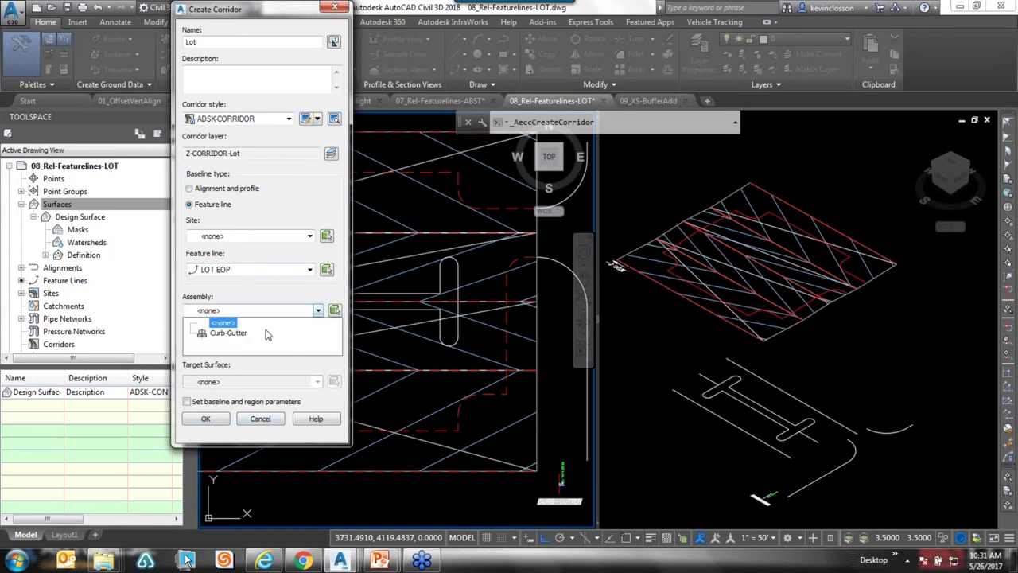
left_click(228, 333)
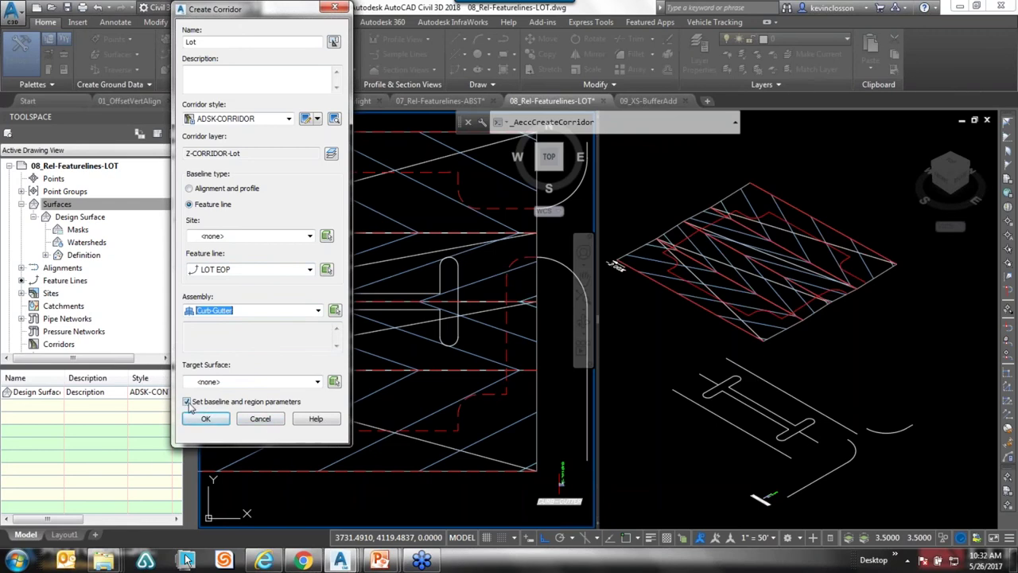
left_click(206, 419)
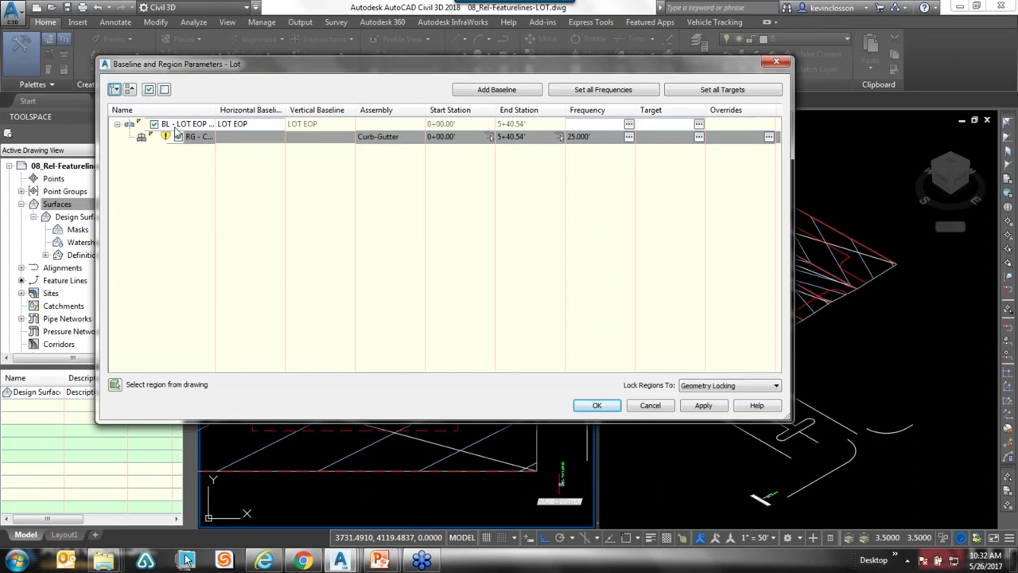
- Keep LOT EOP as the baseline, accept the region parameters, and rebuild the corridor
left_click_drag(222, 77, 225, 88)
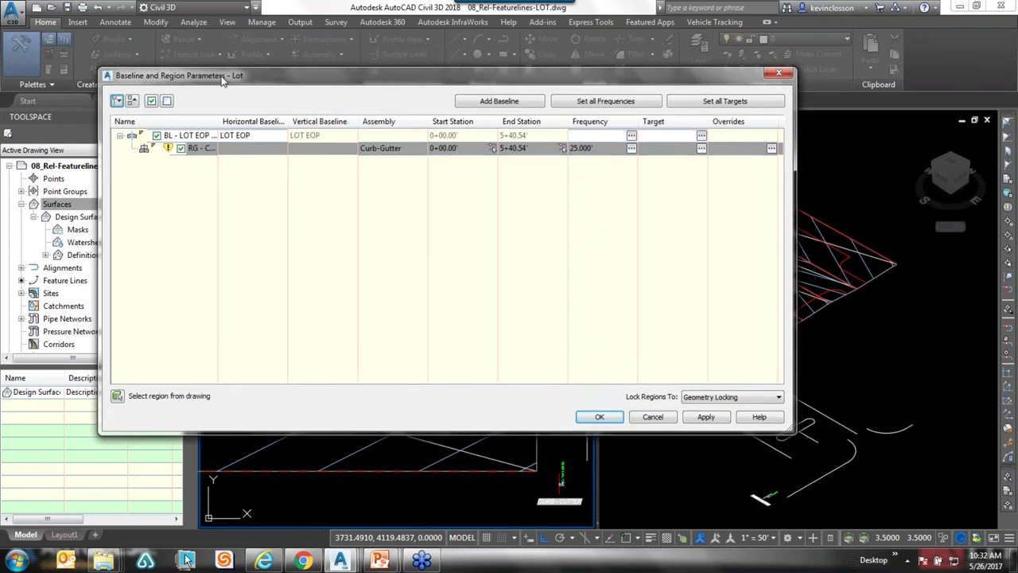
left_click(246, 136)
left_click(286, 150)
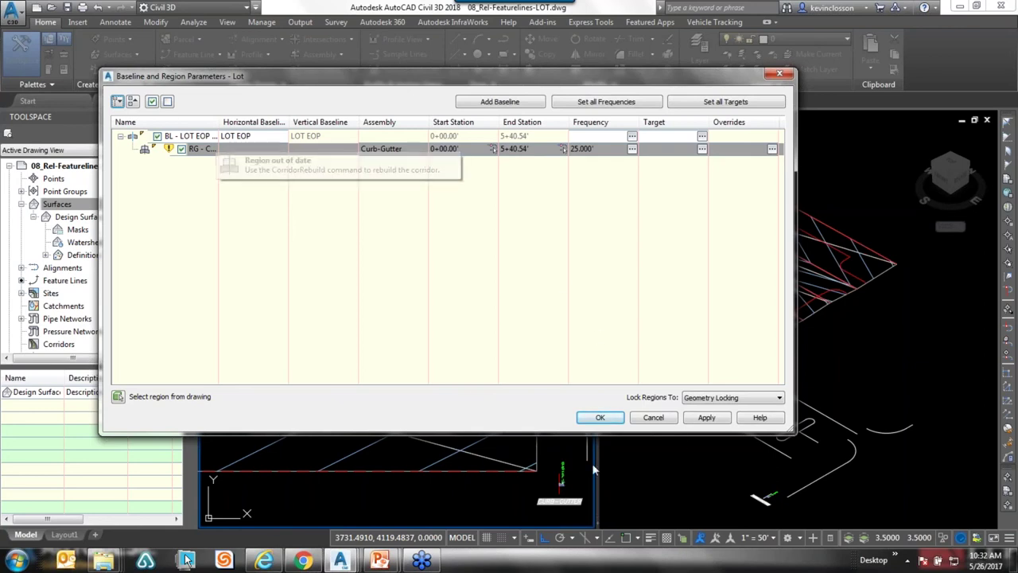
left_click(600, 418)
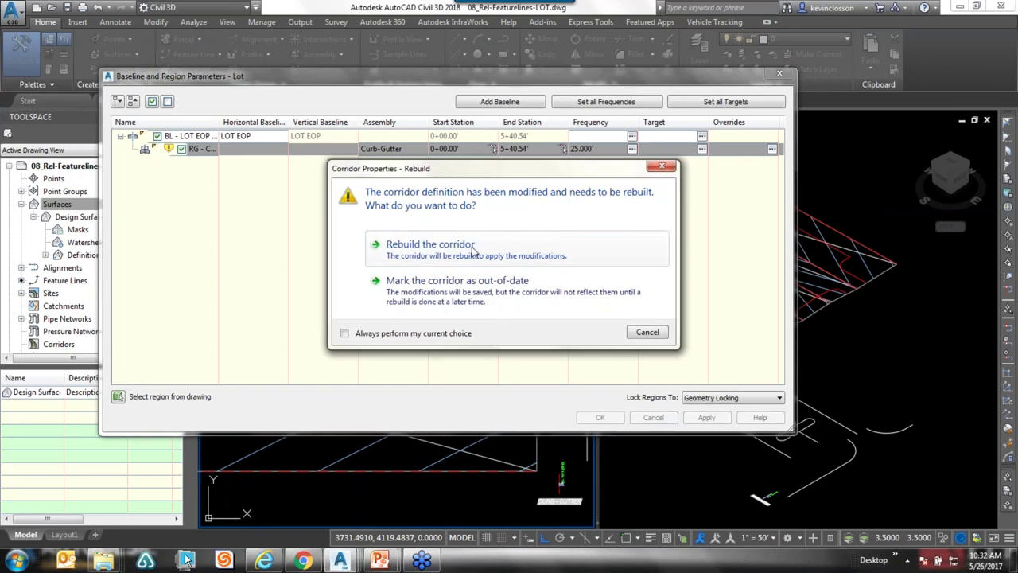
left_click(474, 248)
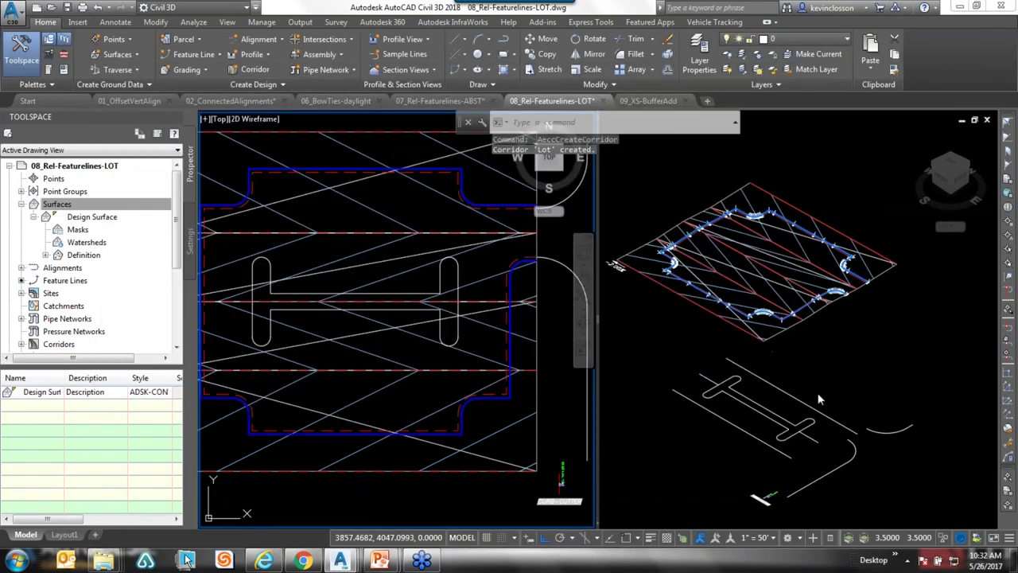
key("Escape")
key("Escape")
left_click(914, 352)
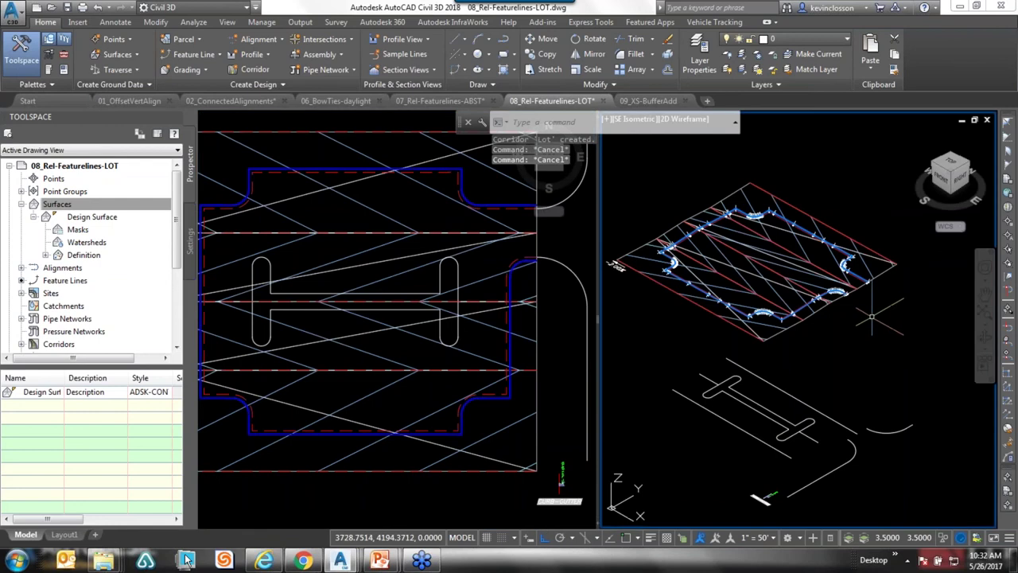
left_click(806, 387)
left_click(752, 310)
right_click(837, 214)
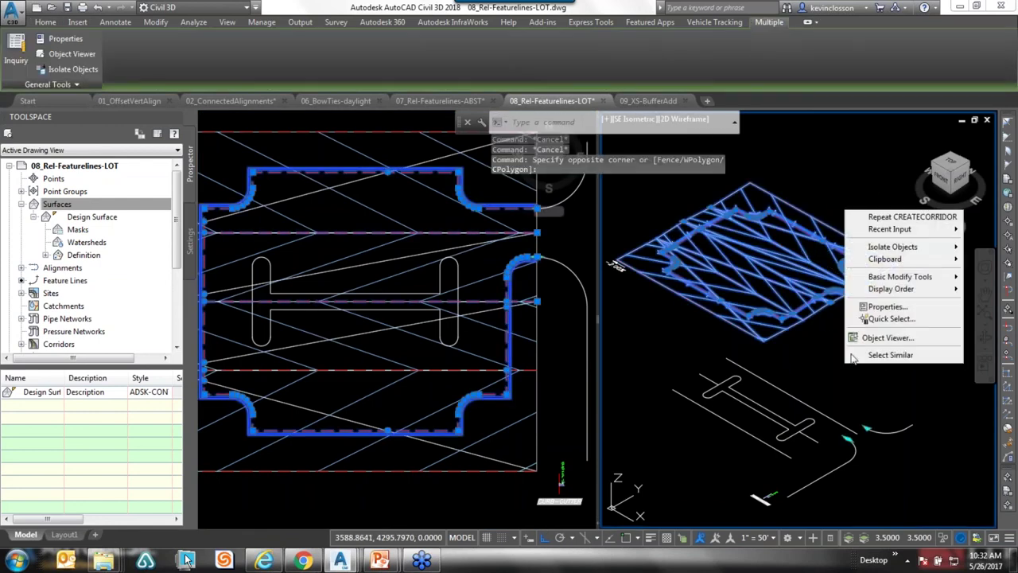
left_click(883, 335)
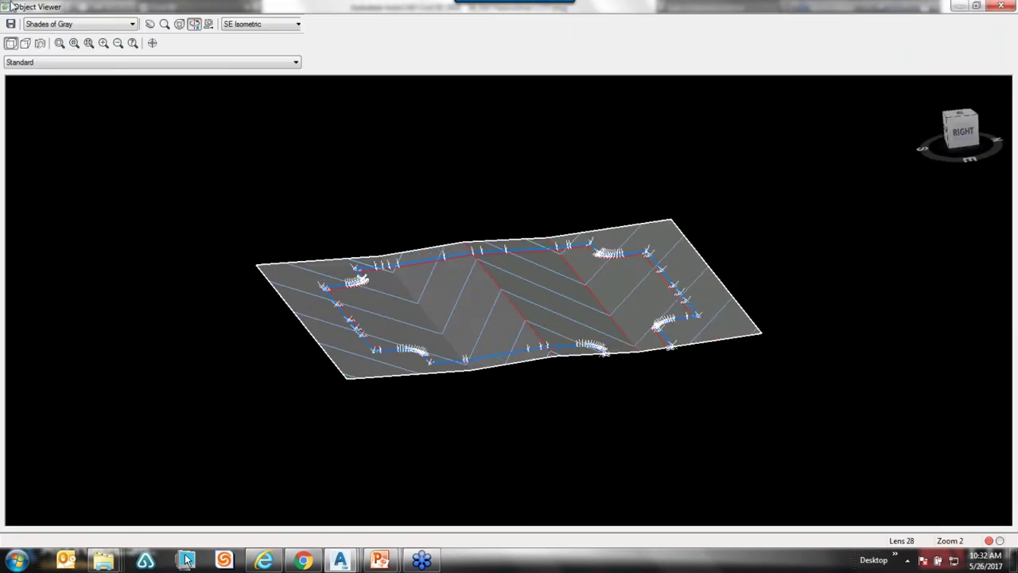
left_click(76, 24)
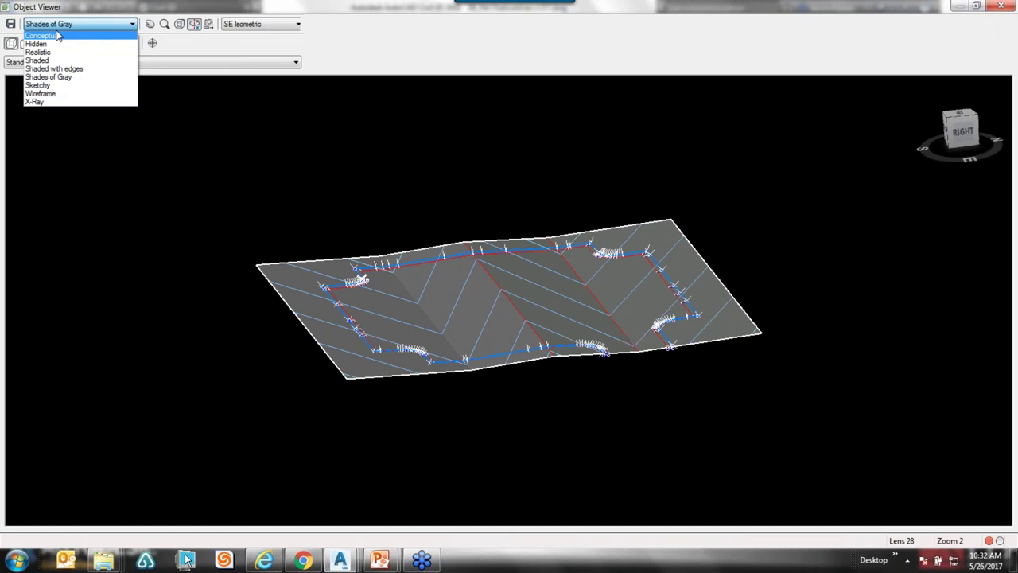
left_click(39, 93)
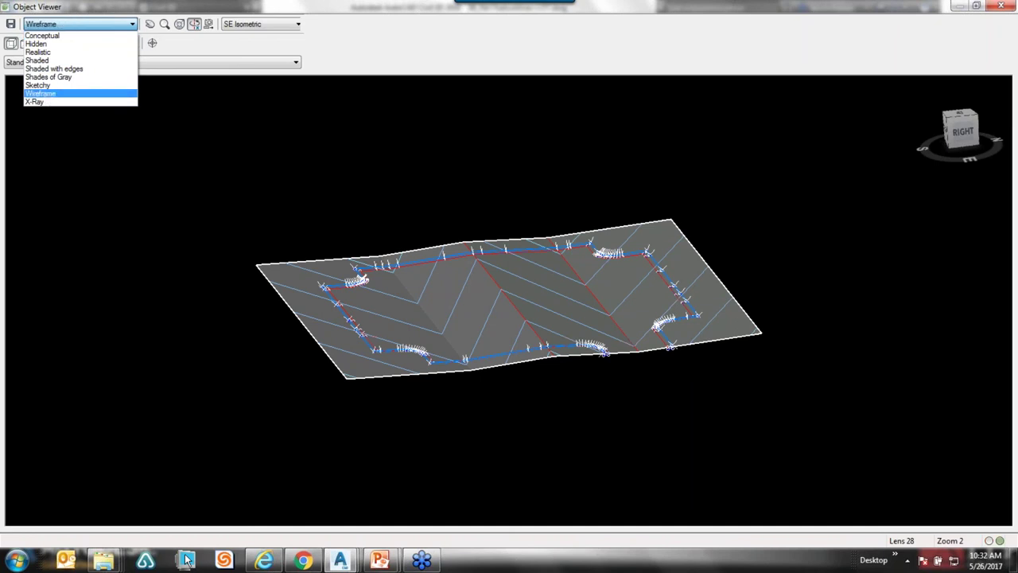
left_click_drag(561, 413, 417, 289)
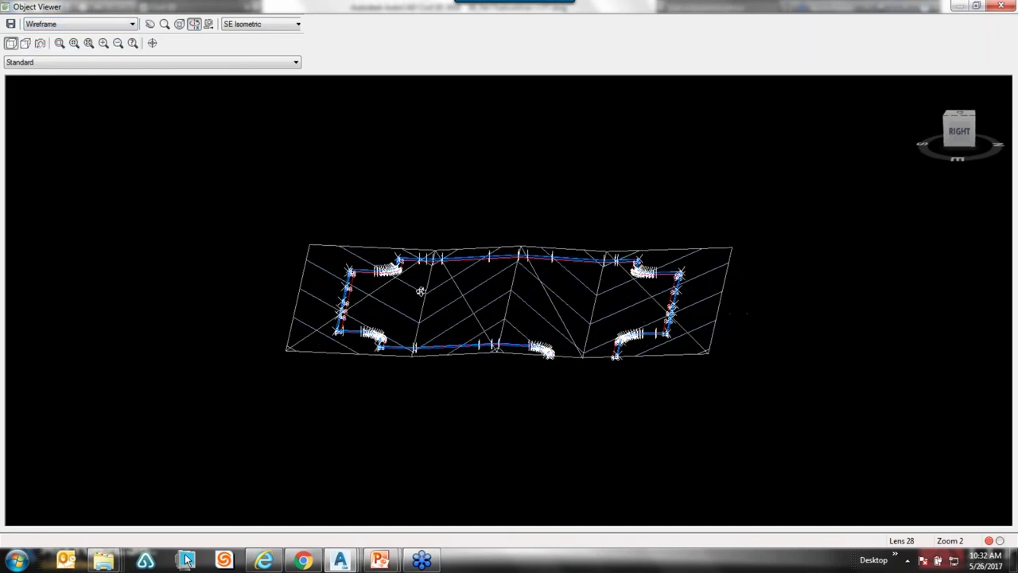
scroll(410, 272, "up", 3)
left_click_drag(727, 353, 505, 358)
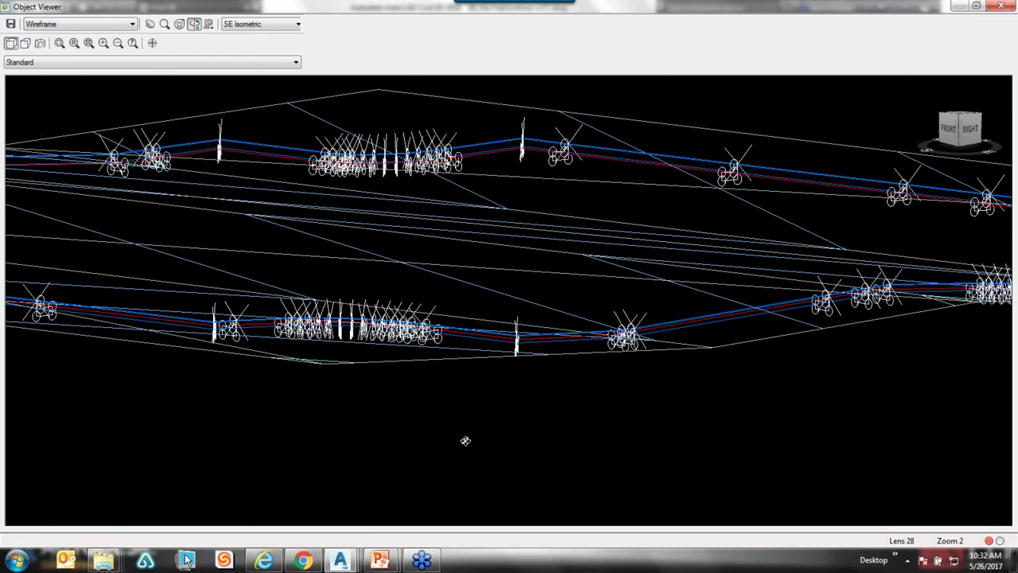
key("Escape")
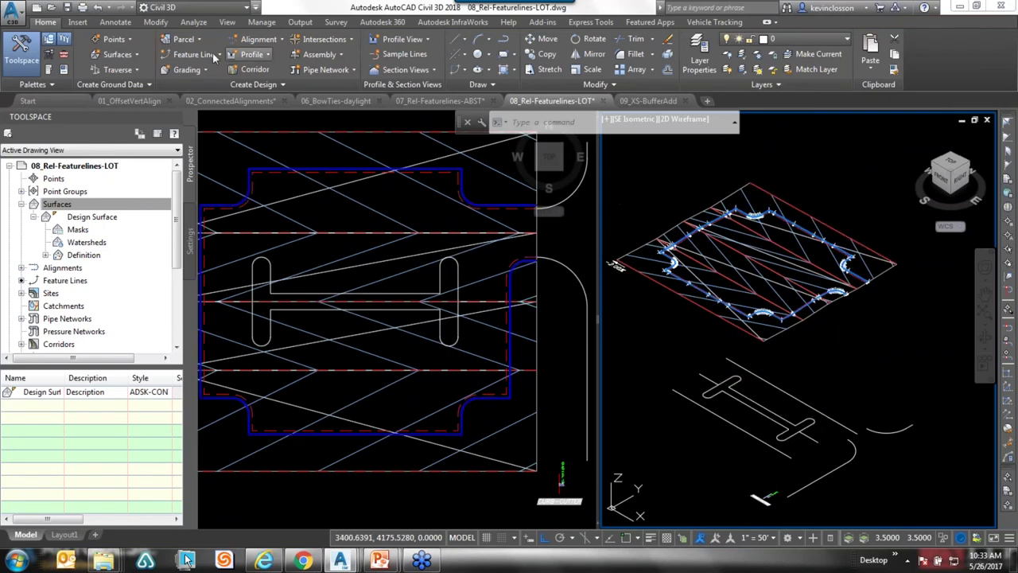
left_click(486, 427)
- Add a feature-line baseline named Island on LOT EOP to the Lot corridor
left_click(461, 422)
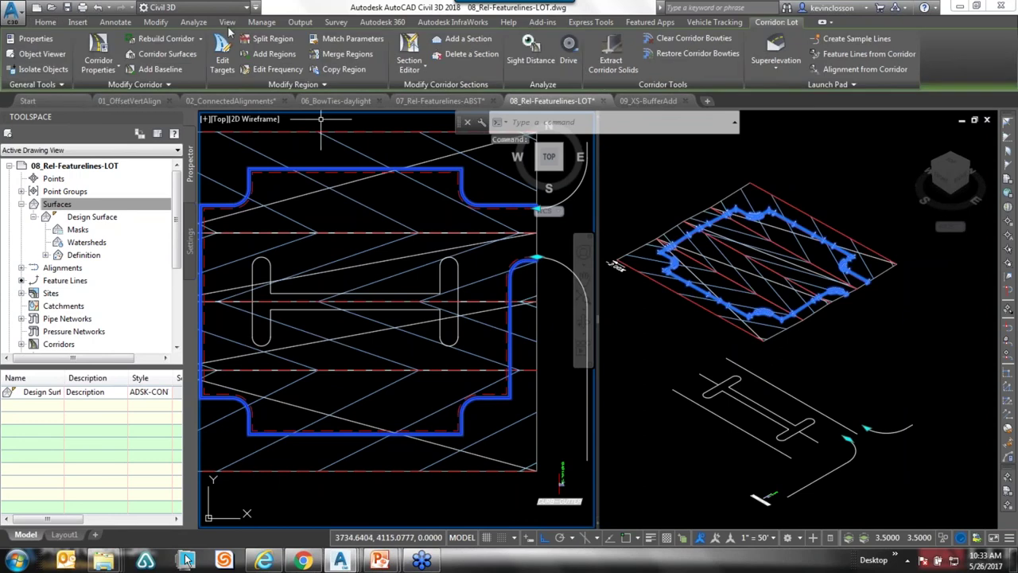
left_click(99, 60)
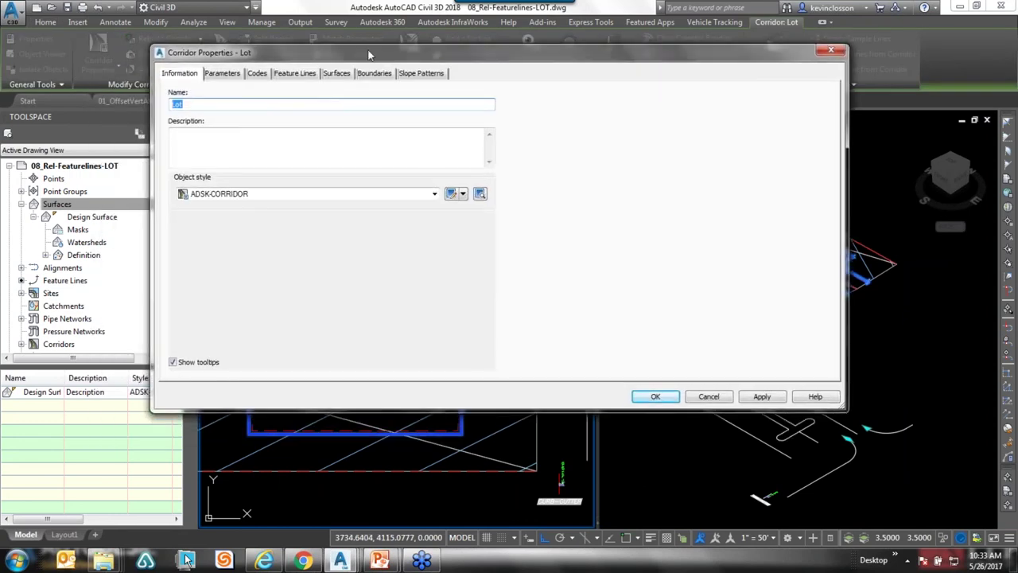
left_click(221, 74)
left_click_drag(262, 51, 278, 41)
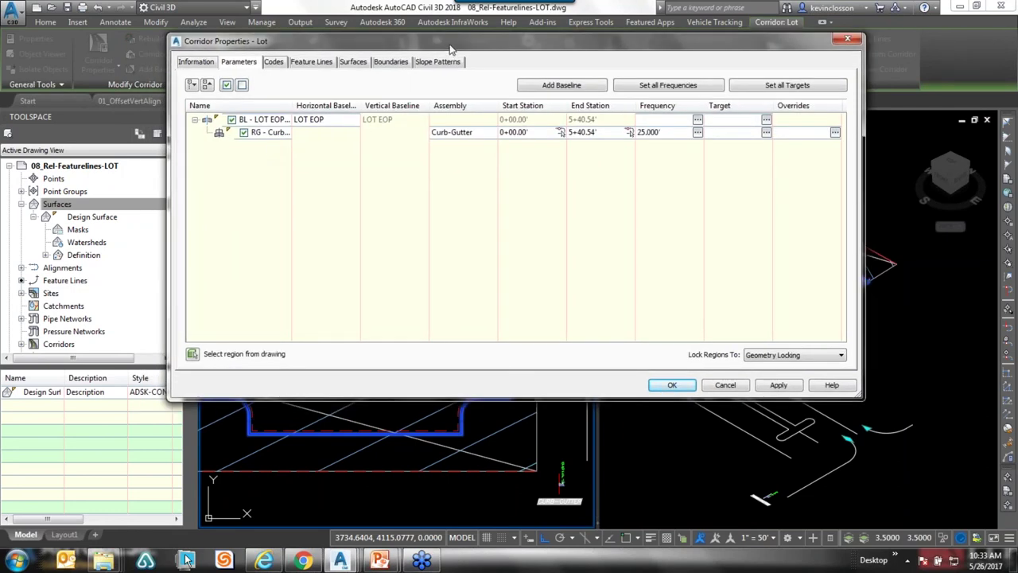
left_click_drag(450, 46, 435, 39)
left_click(545, 79)
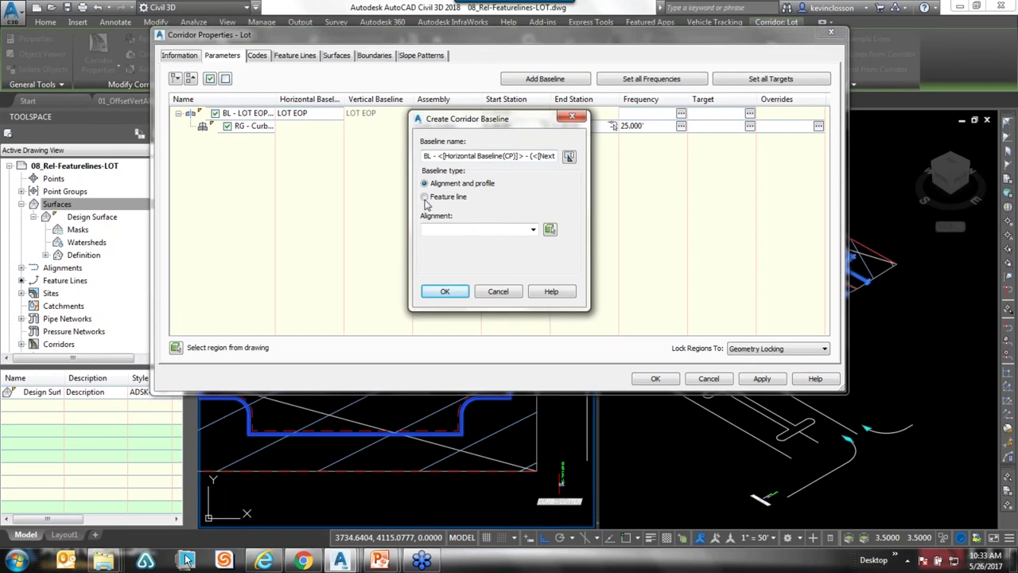
left_click(425, 197)
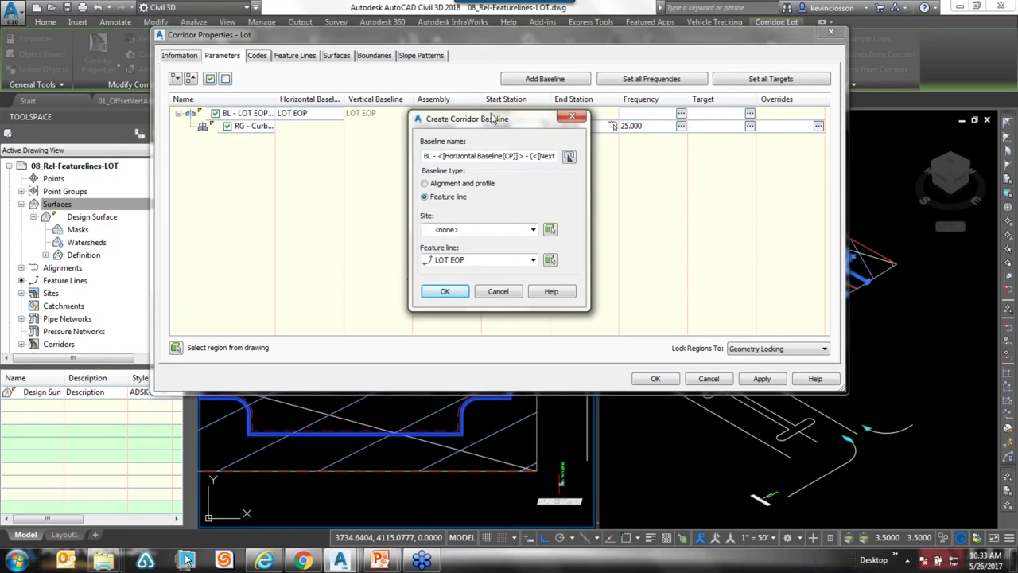
left_click_drag(520, 119, 493, 119)
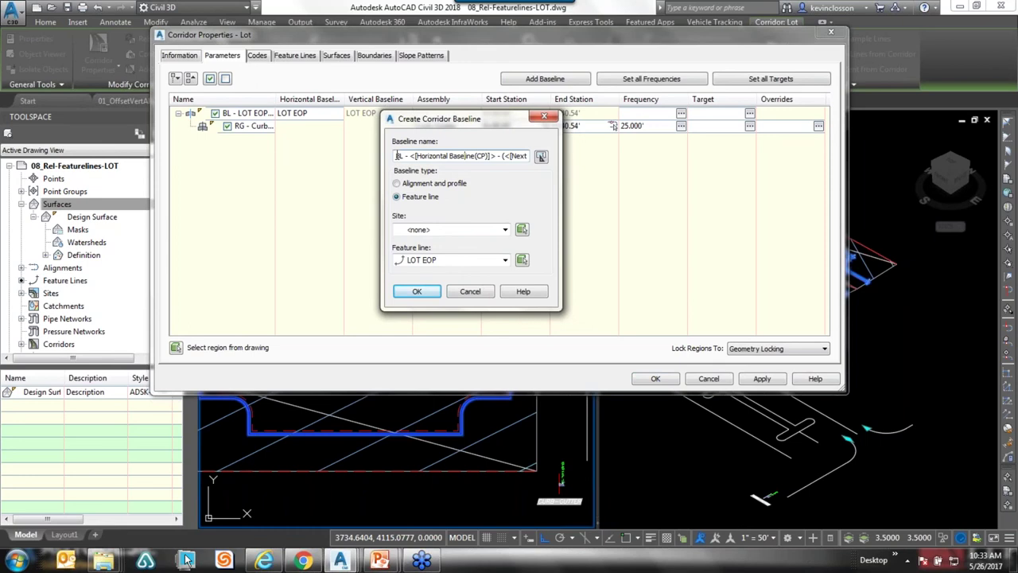
left_click_drag(397, 156, 561, 156)
type("Island")
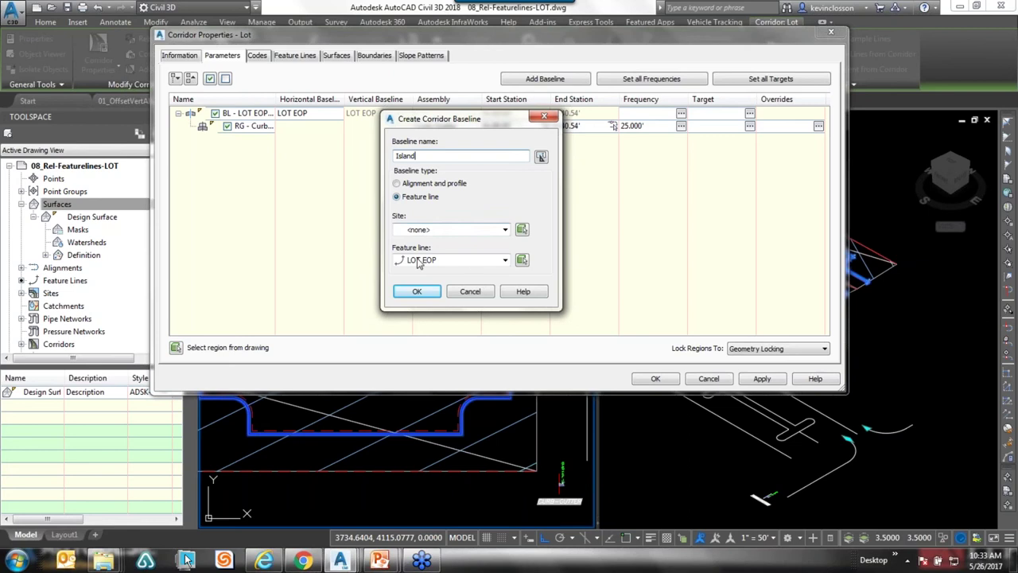
left_click(506, 262)
left_click(506, 262)
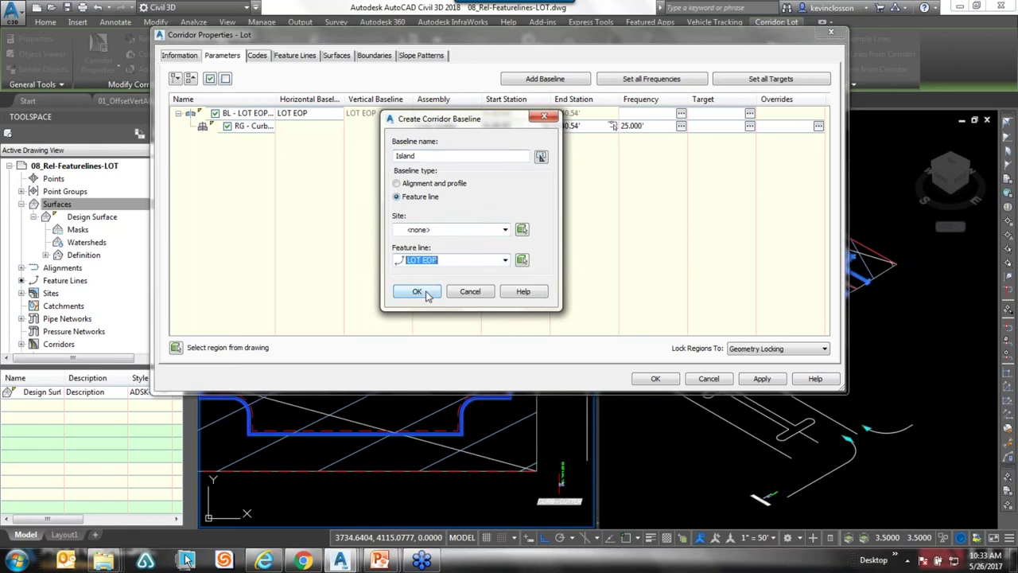
left_click(416, 292)
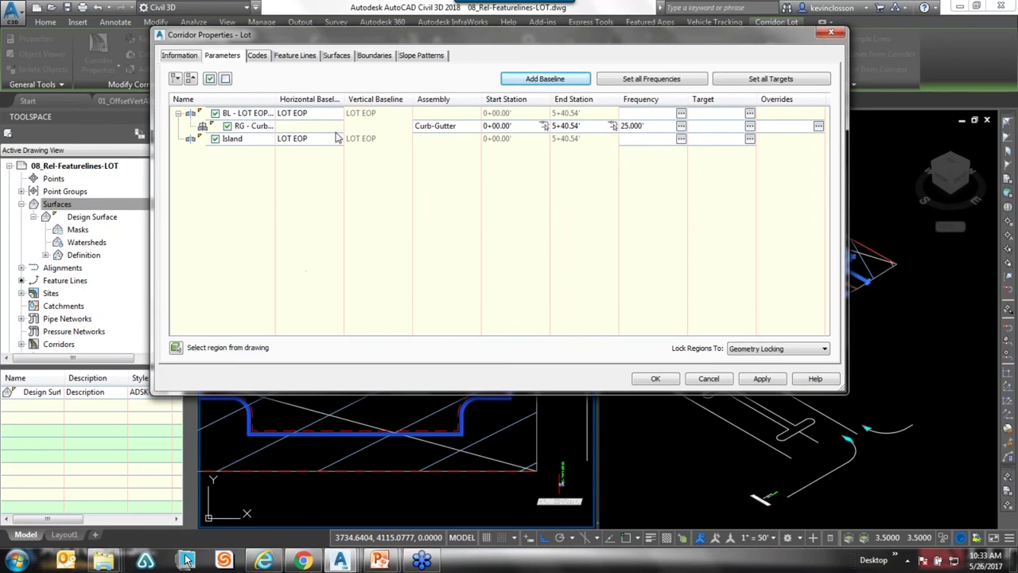
- Give the Island baseline a Curb-Gutter region, then apply and rebuild the corridor
left_click(178, 114)
left_click(179, 114)
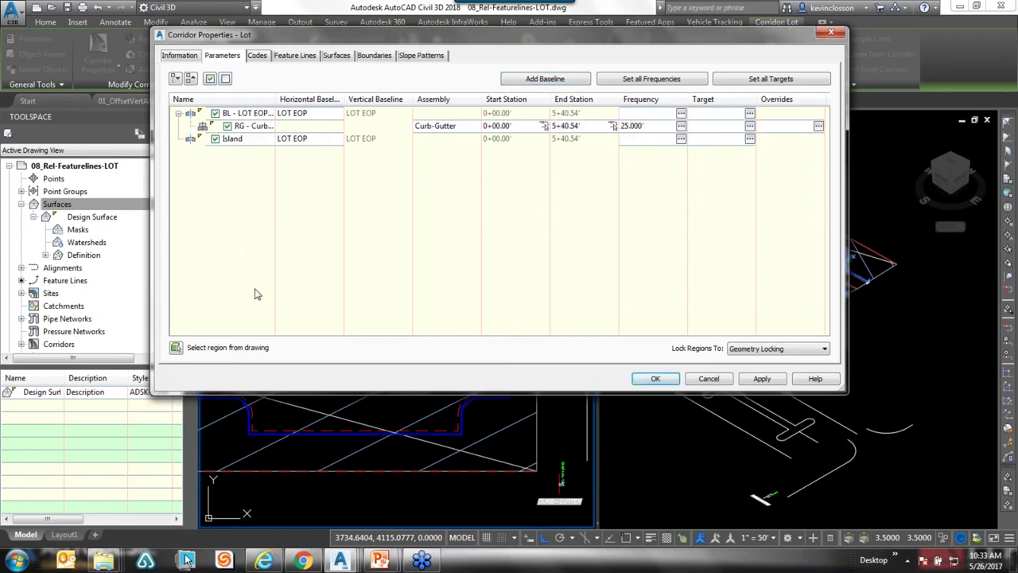
right_click(241, 141)
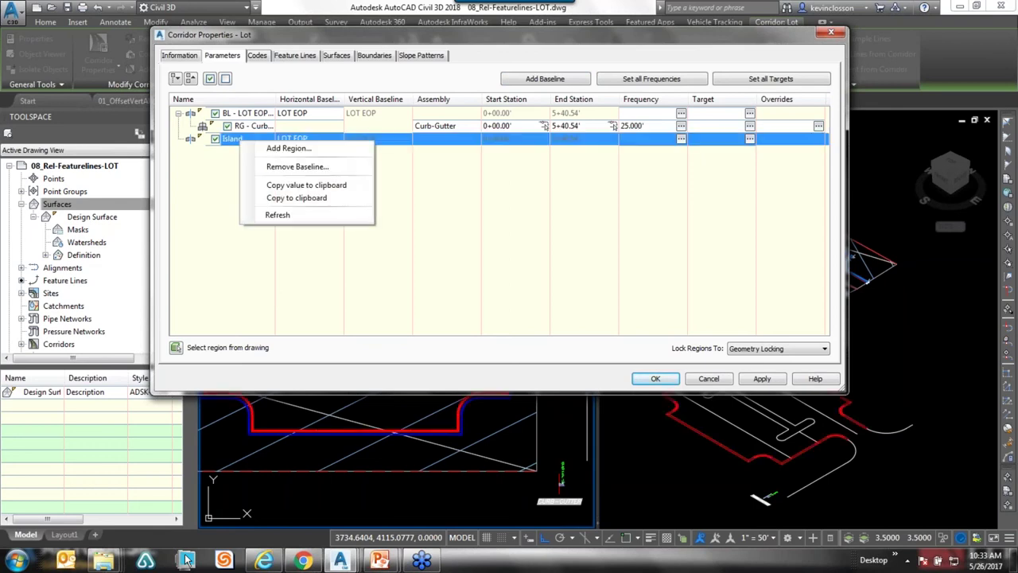
left_click(288, 149)
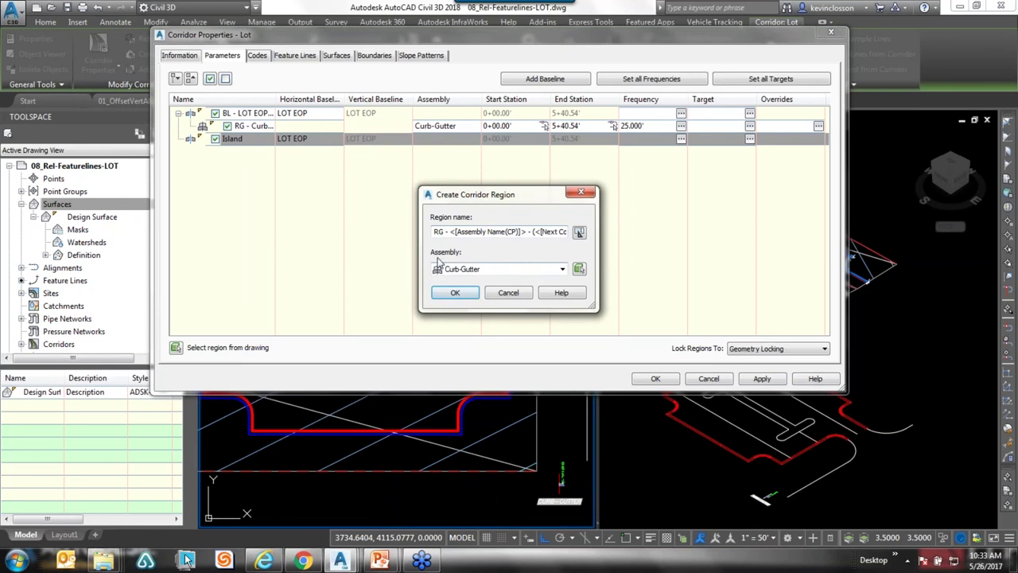
left_click(563, 269)
left_click(469, 286)
left_click(456, 293)
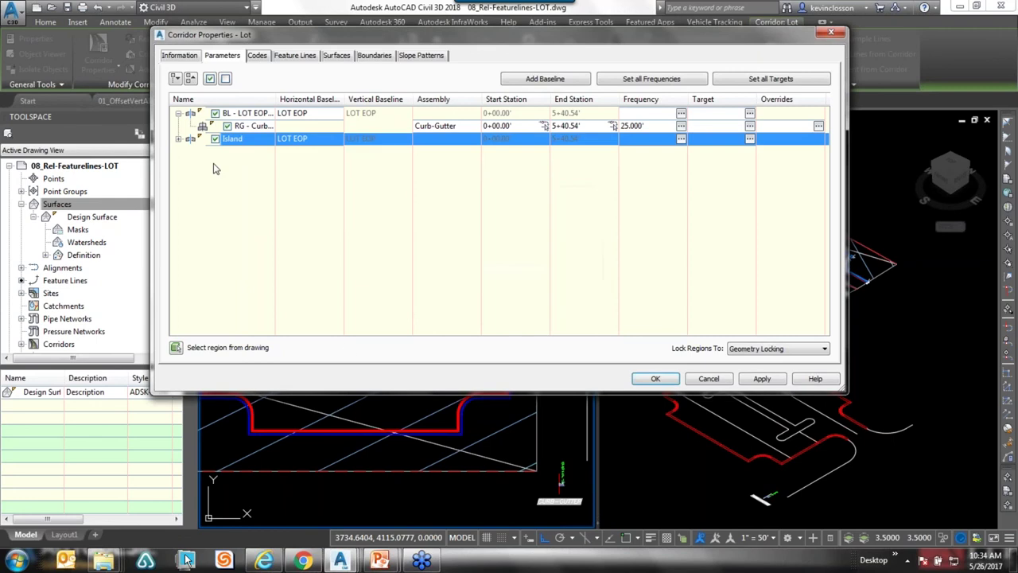
left_click(178, 138)
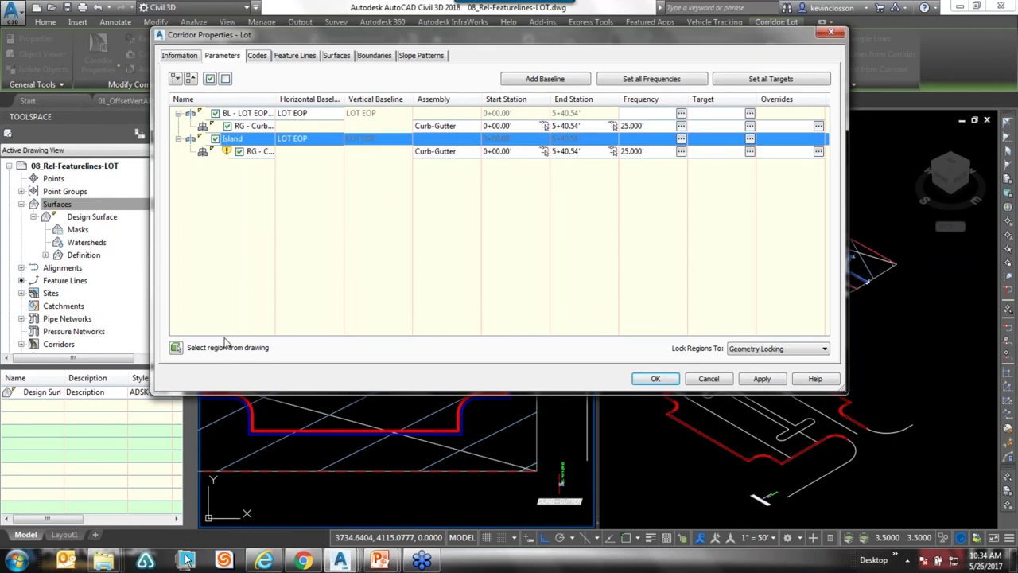
left_click(761, 378)
left_click(433, 244)
left_click(655, 378)
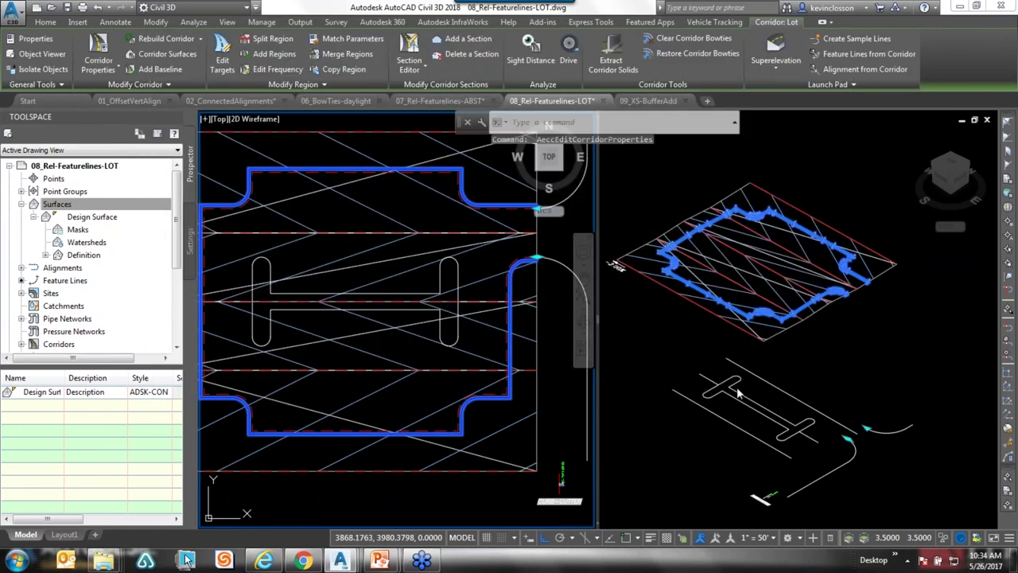
- Cancel pending commands and window-select the Lot corridor in the isometric viewport
key("Escape")
key("Escape")
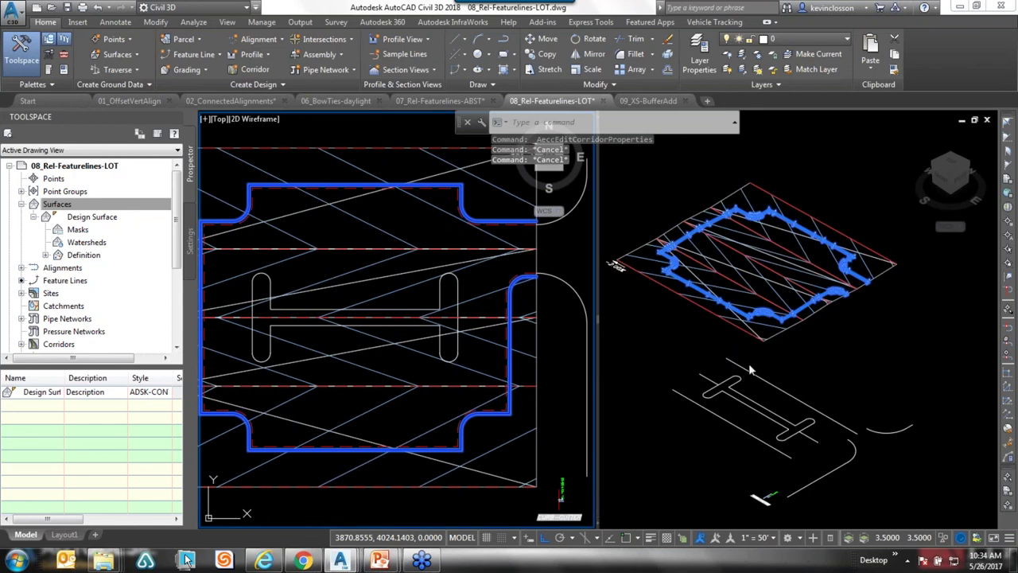
key("Escape")
left_click(834, 384)
left_click(832, 383)
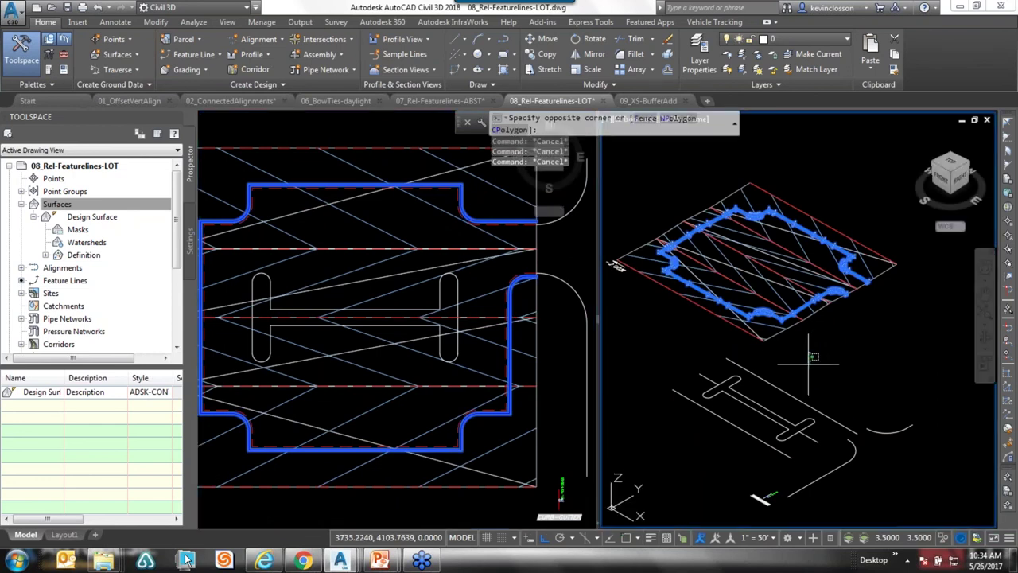
key("Escape")
key("Escape")
scroll(769, 281, "up", 2)
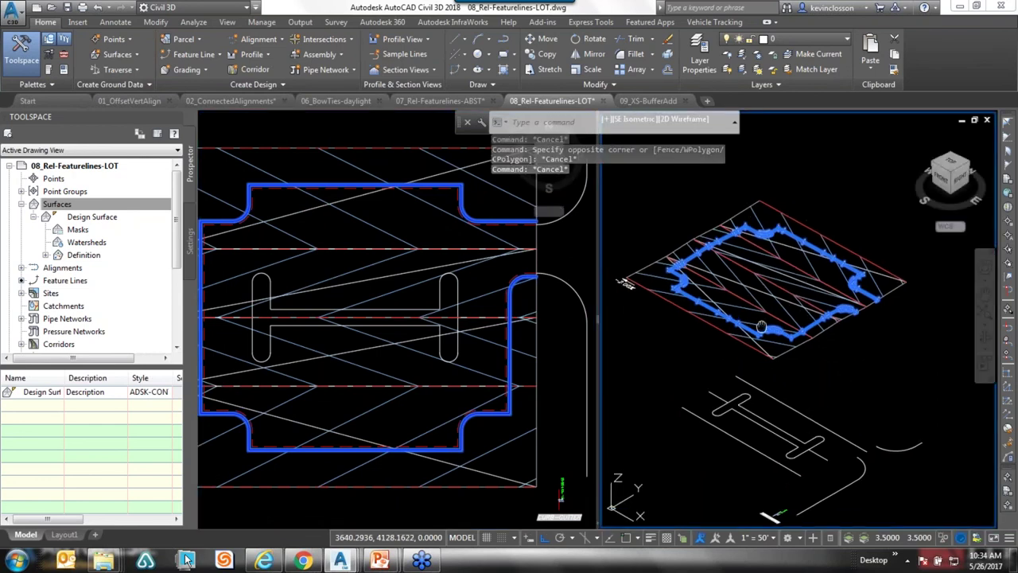
scroll(731, 354, "down", 2)
key("Escape")
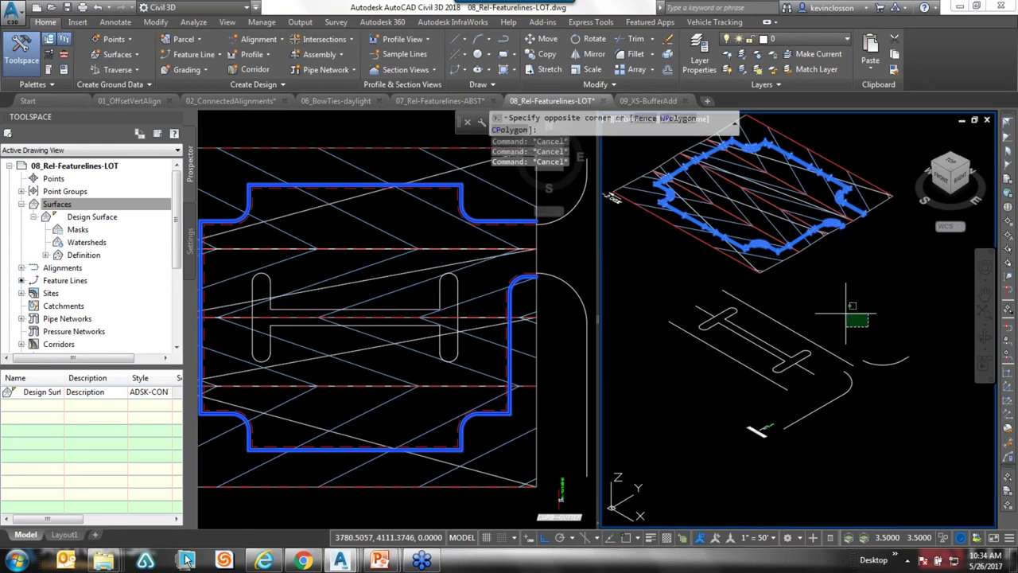
left_click(795, 247)
left_click(823, 259)
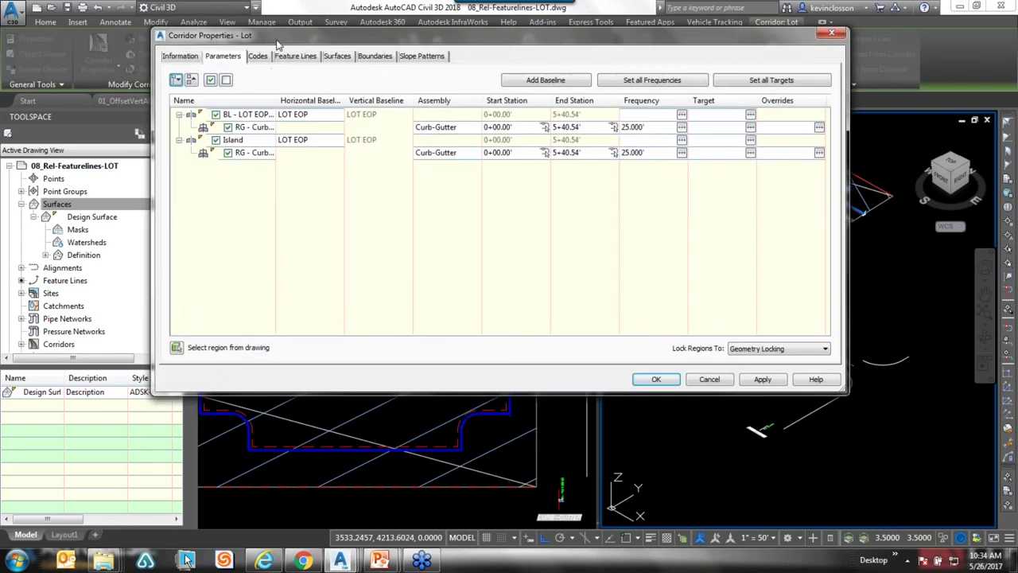
- Remove the Island baseline and rebuild the Lot corridor, leaving only LOT EOP with Curb-Gutter
right_click(218, 134)
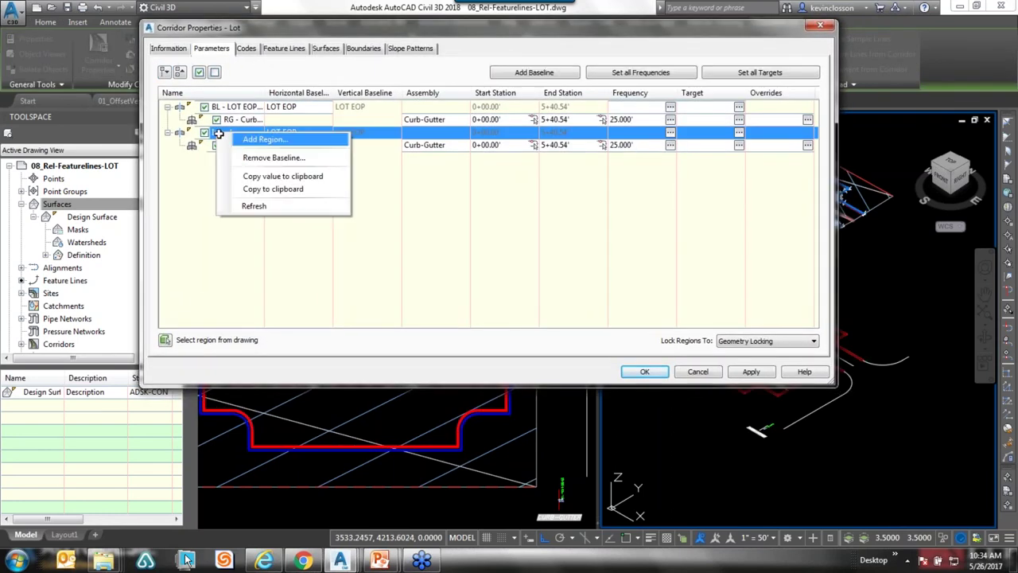
left_click(271, 159)
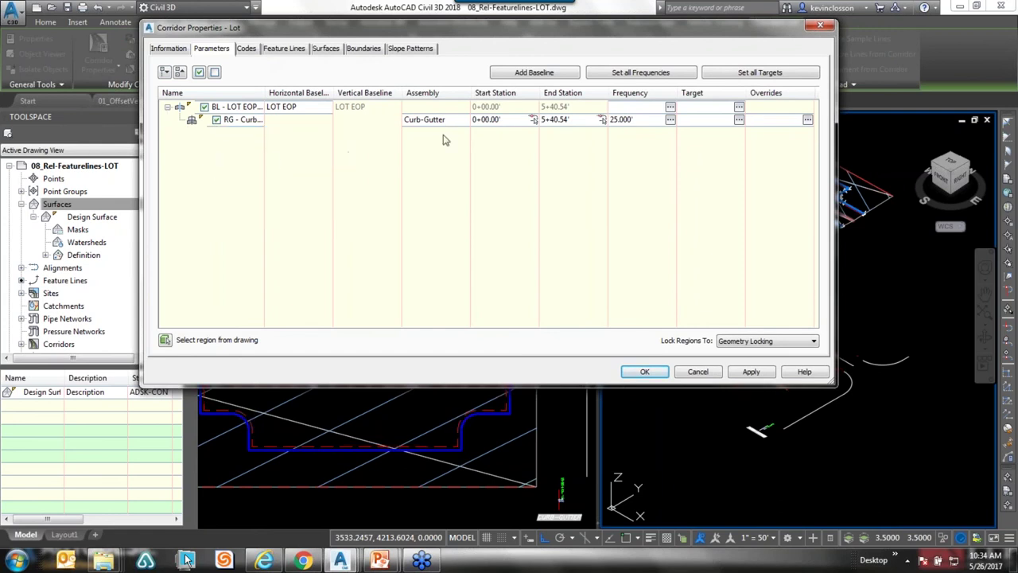
key("Return")
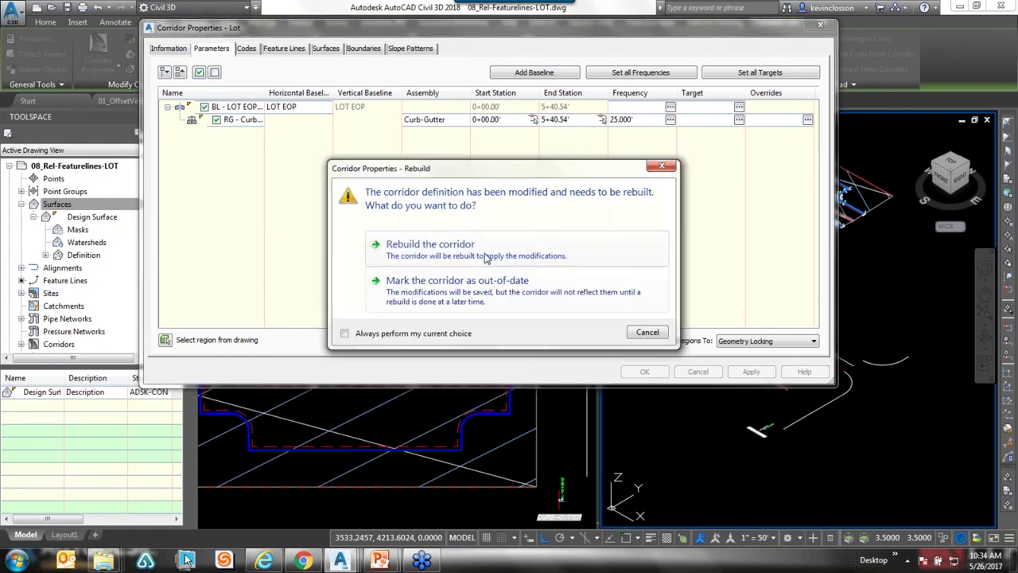
key("Return")
key("Escape")
key("Escape")
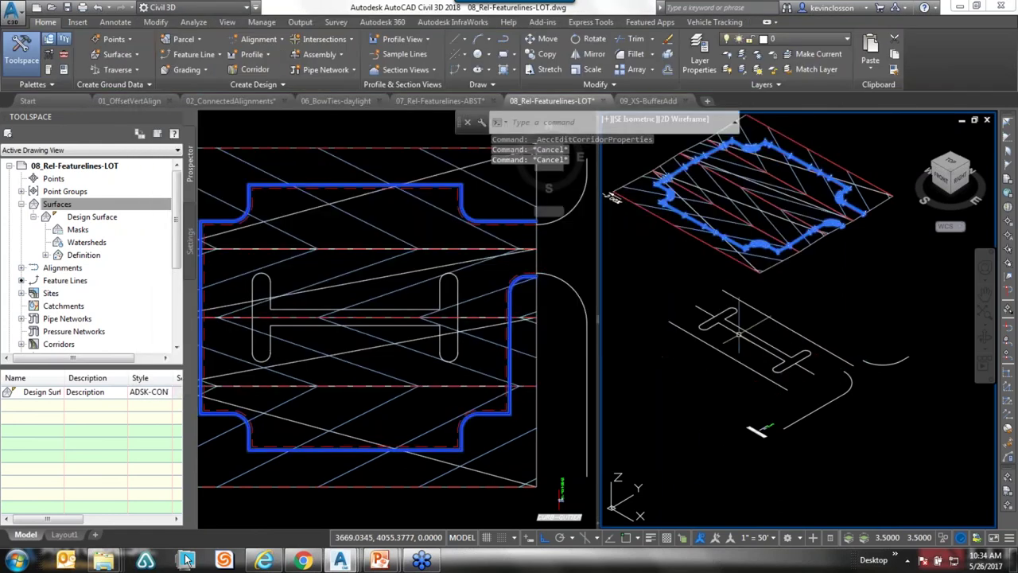
left_click(188, 52)
- Convert the I-shaped island polyline into feature line Island with Design Surface elevations
left_click(239, 107)
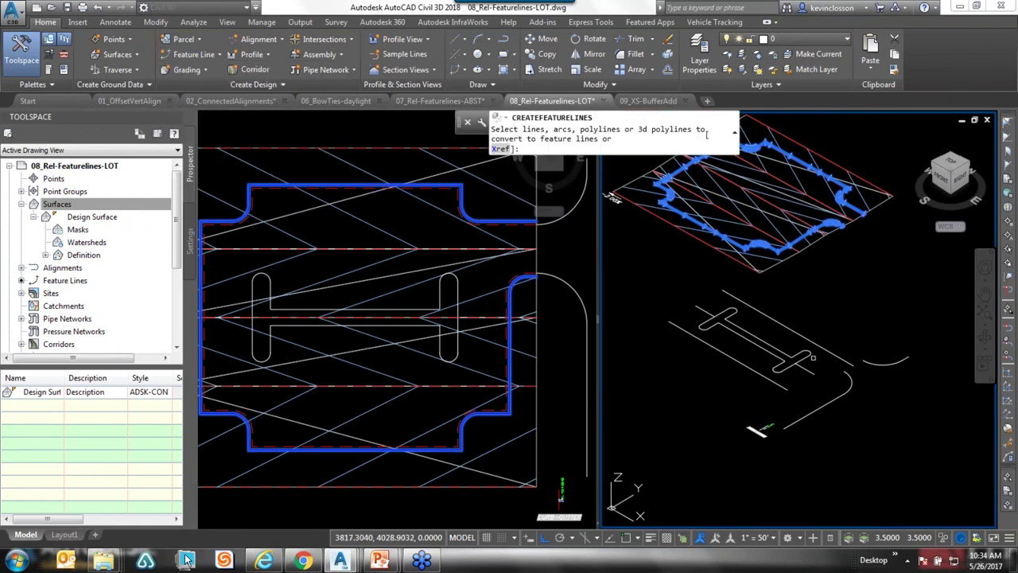
left_click(792, 365)
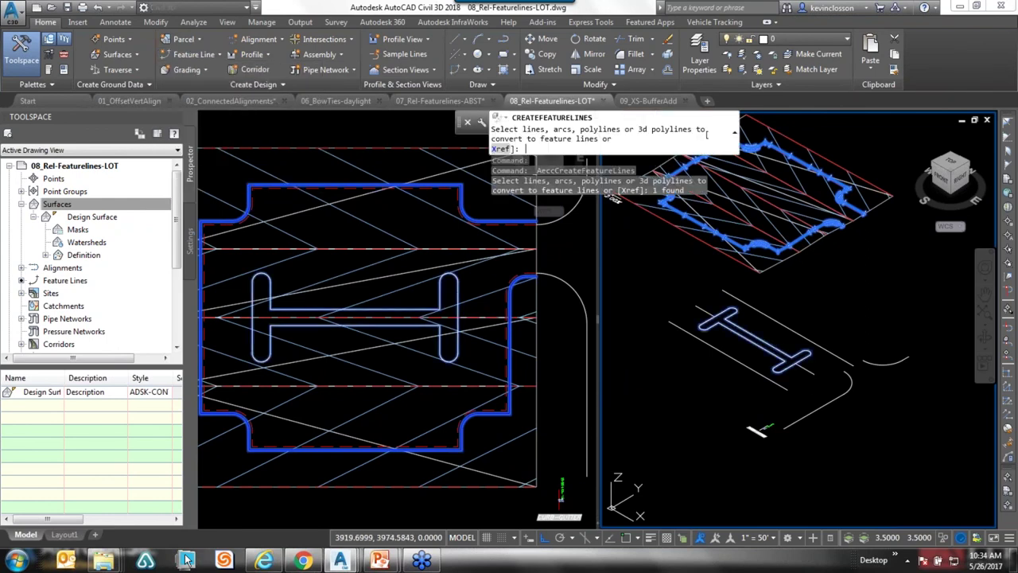
key("Return")
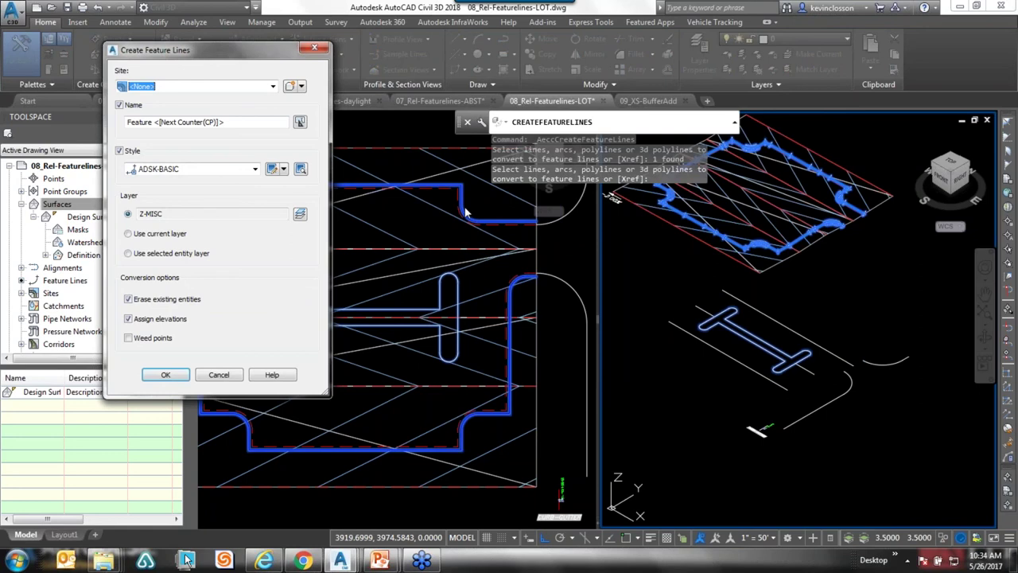
key("Tab")
type("I")
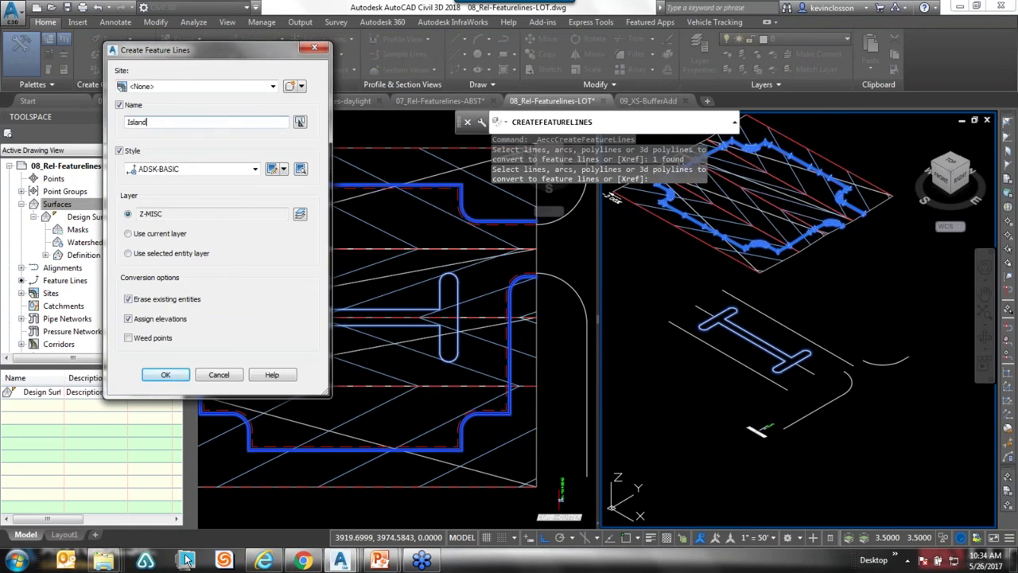
left_click(165, 374)
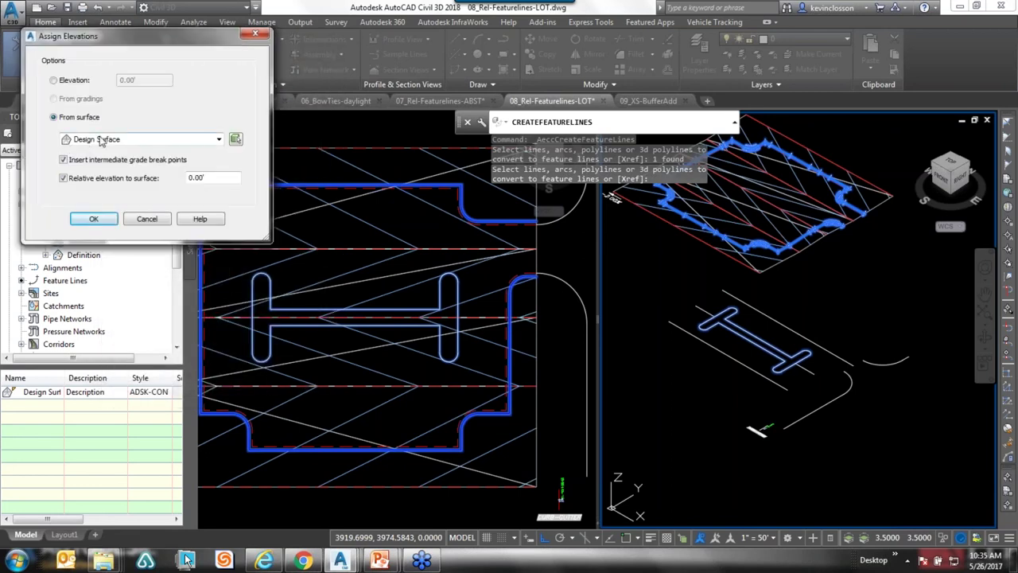
left_click(93, 219)
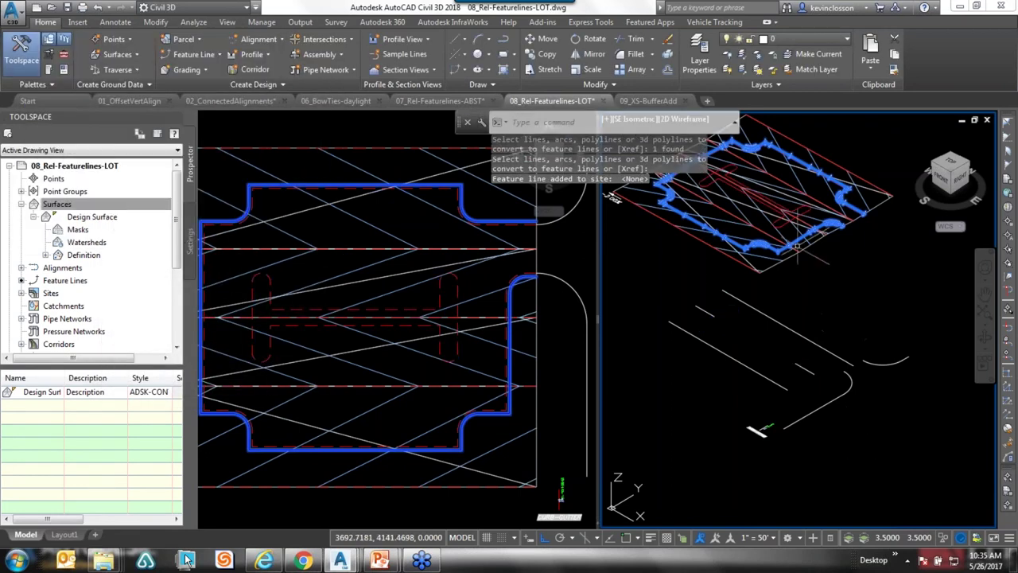
- End the feature line command and select the Lot corridor in the plan view
key("Escape")
key("Escape")
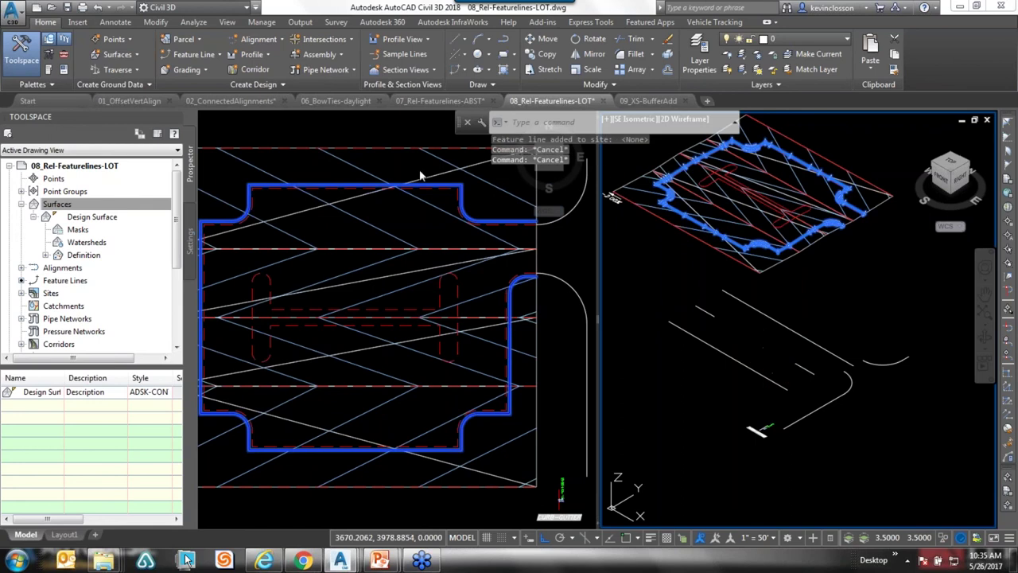
left_click(484, 190)
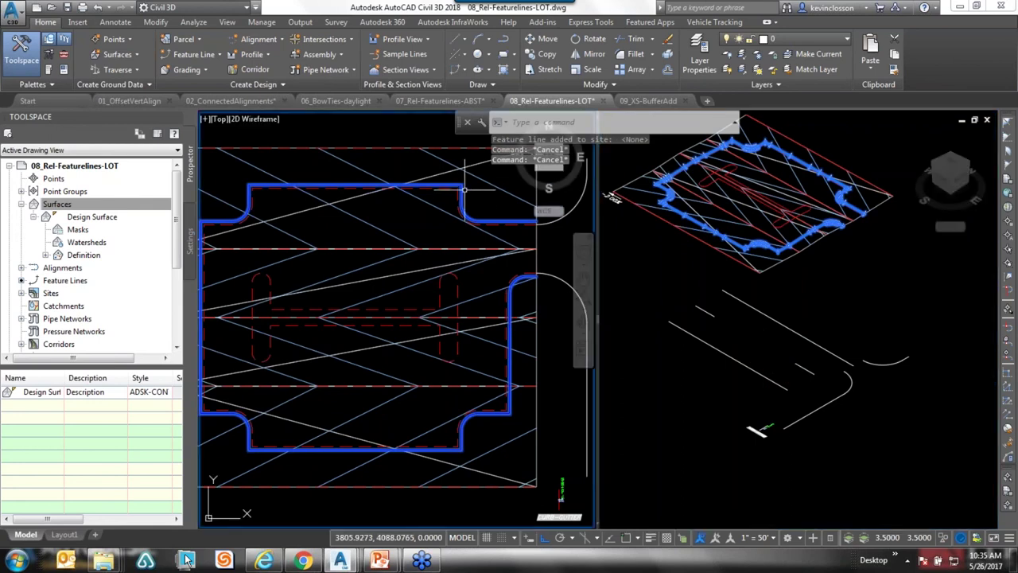
left_click(460, 188)
- In Lot's corridor properties, add a baseline following the Island feature line
left_click(98, 60)
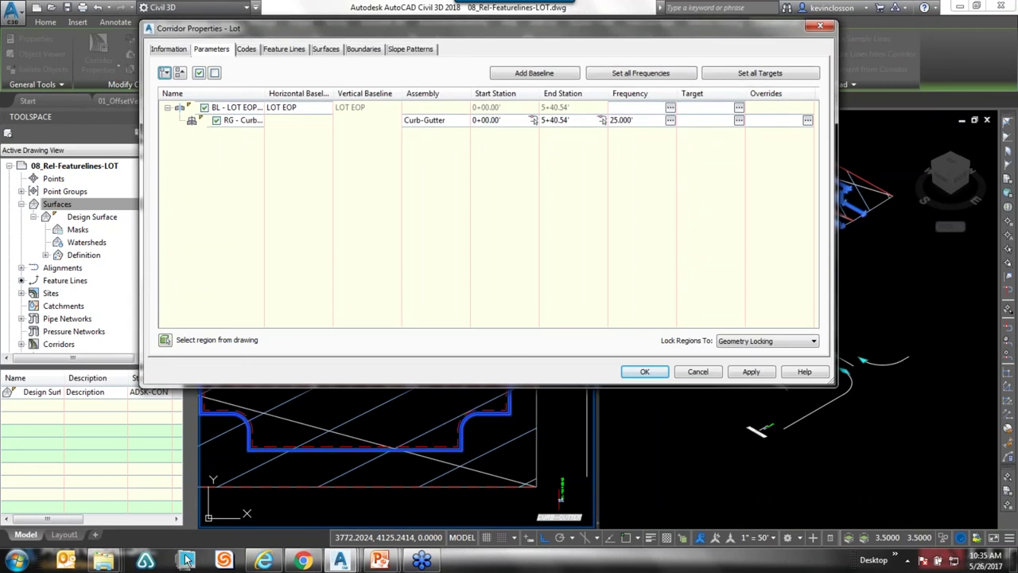
left_click_drag(237, 44, 202, 43)
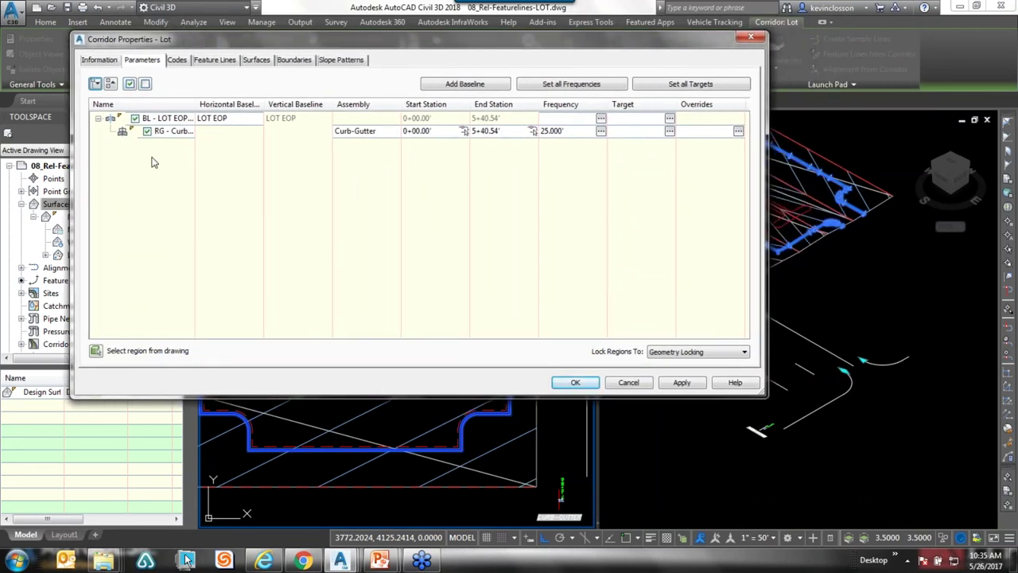
left_click(487, 84)
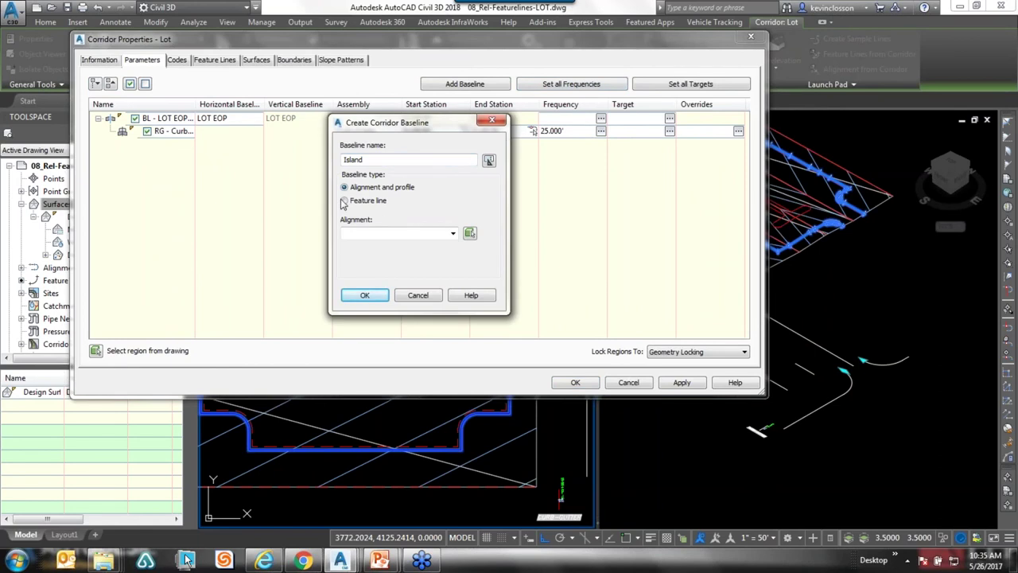
left_click(347, 205)
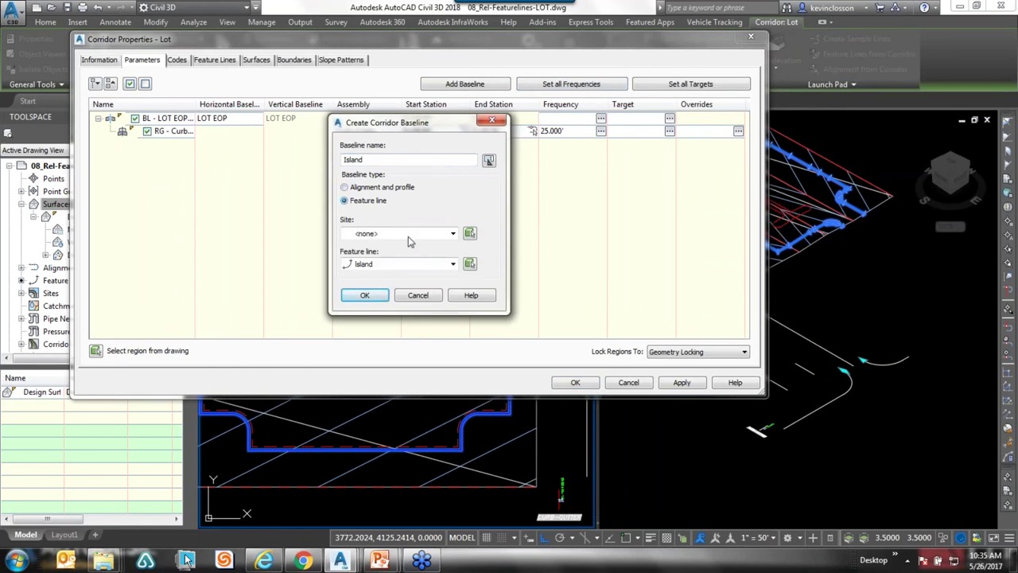
left_click(450, 264)
left_click(446, 264)
left_click(366, 295)
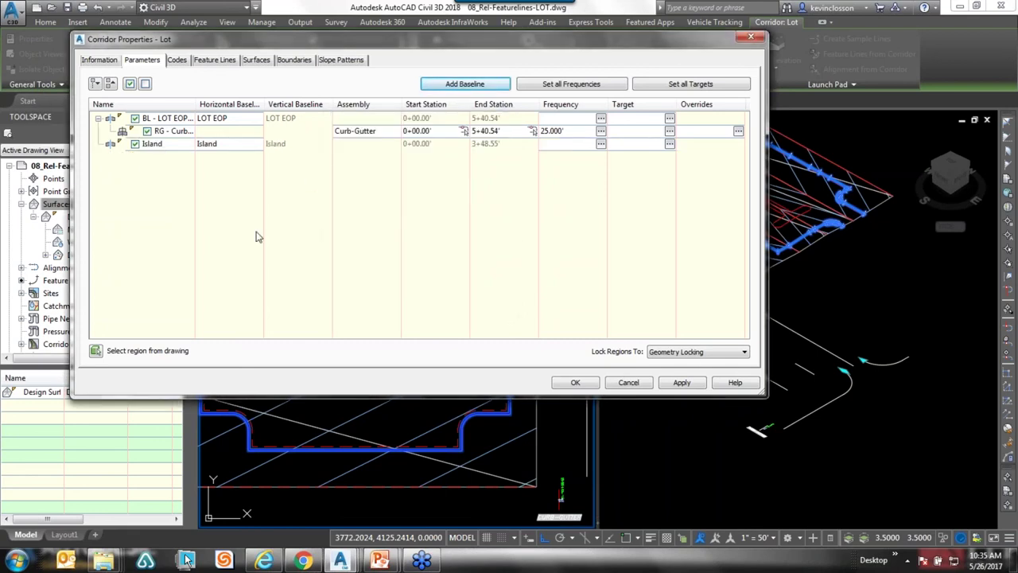
- Give the Island baseline a Curb-Gutter region, apply, and rebuild the corridor
left_click_drag(537, 44, 496, 36)
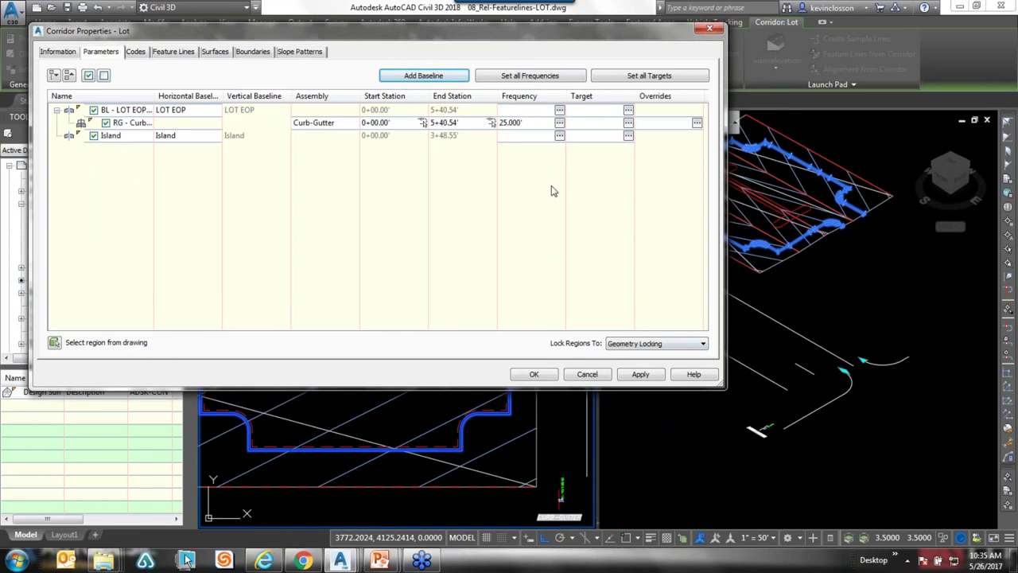
right_click(108, 137)
left_click(162, 145)
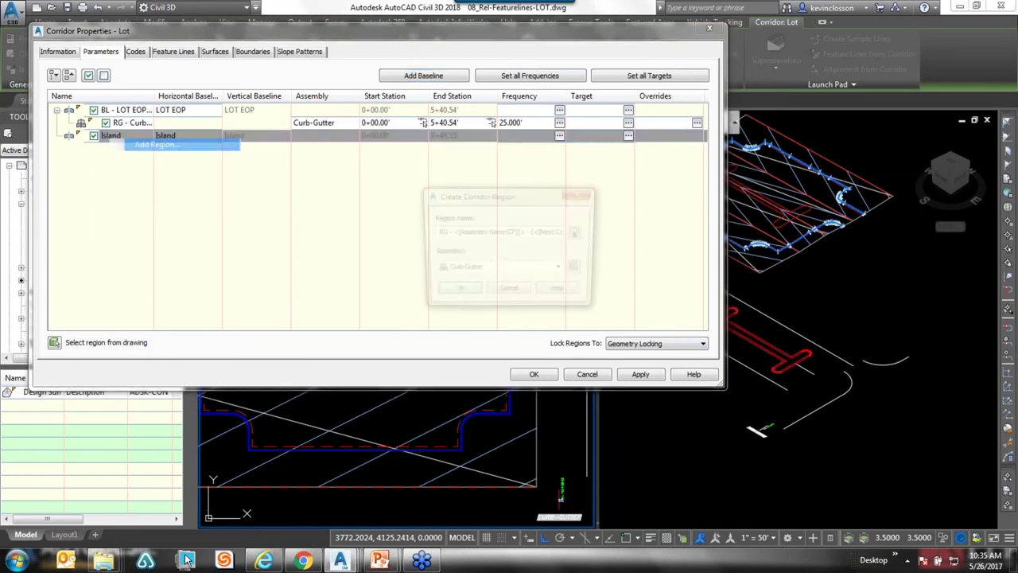
left_click(456, 293)
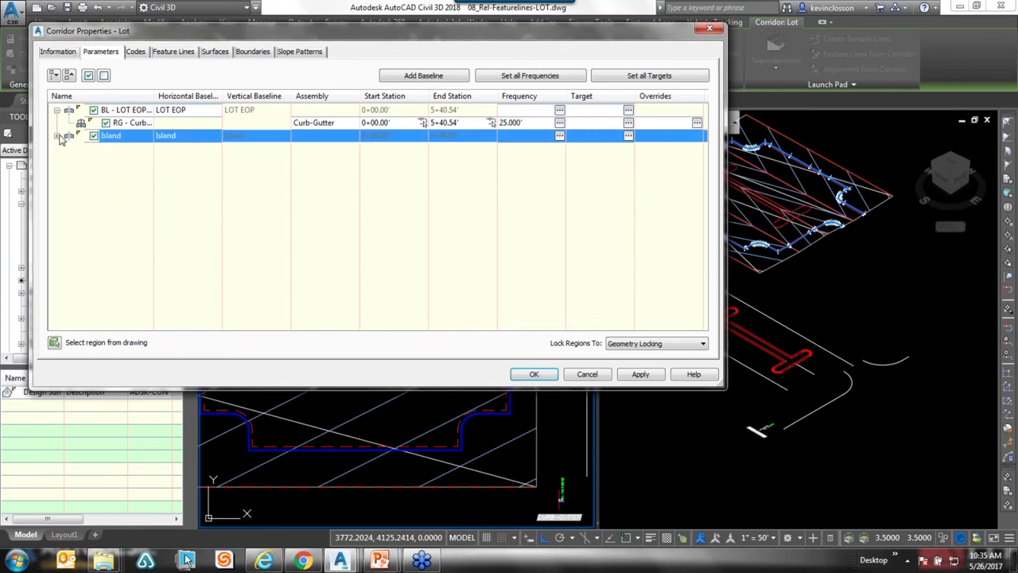
left_click(656, 380)
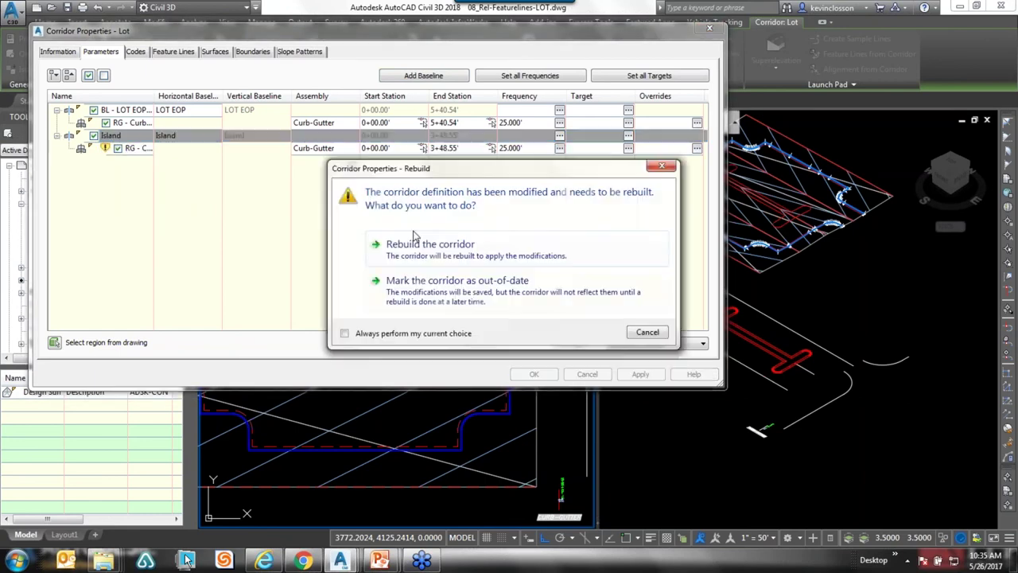
left_click(437, 247)
left_click(541, 375)
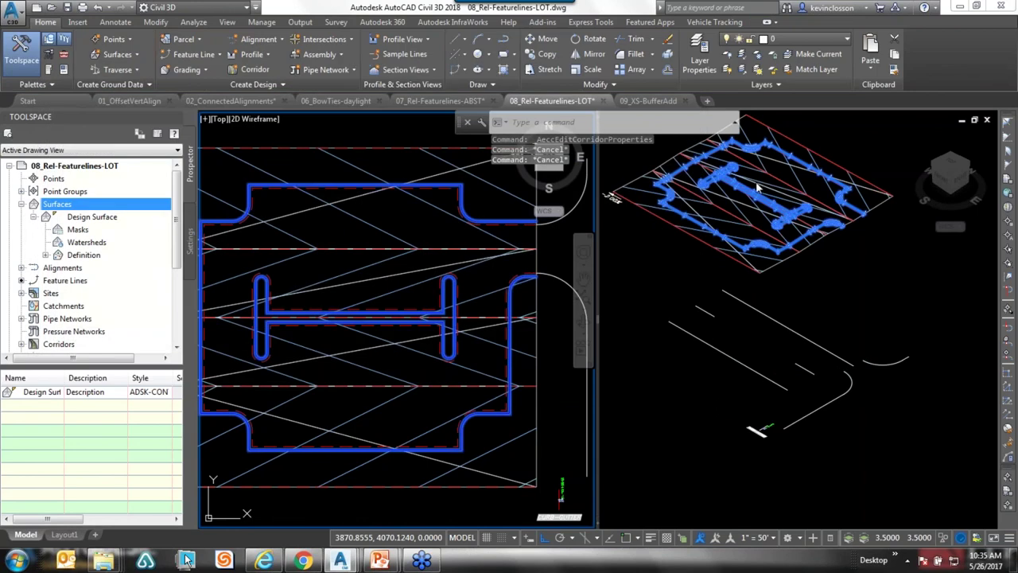
- Crossing-select the surface and corridor and orbit them in the Object Viewer
left_click(850, 248)
key("Escape")
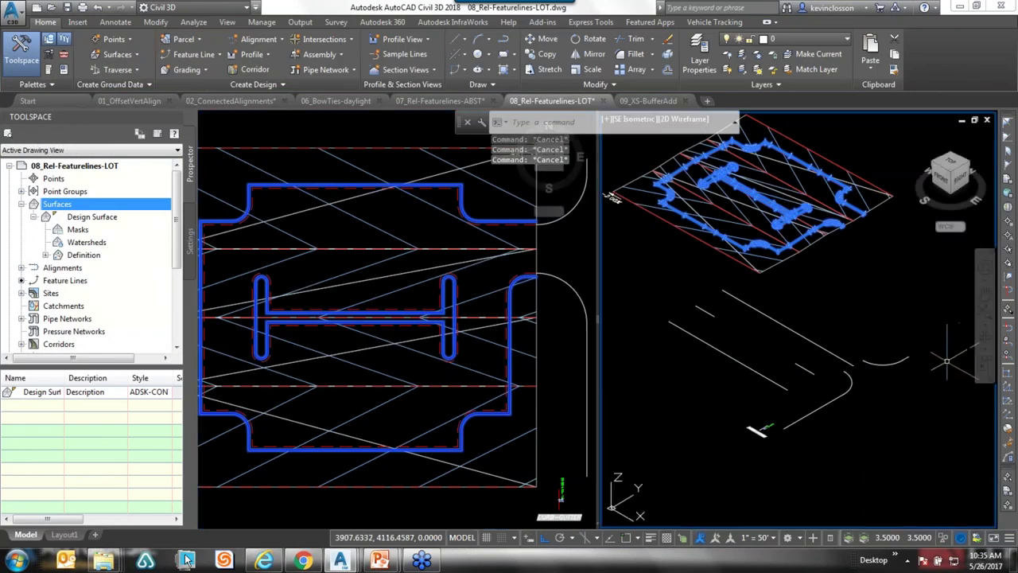
left_click(899, 280)
left_click(628, 131)
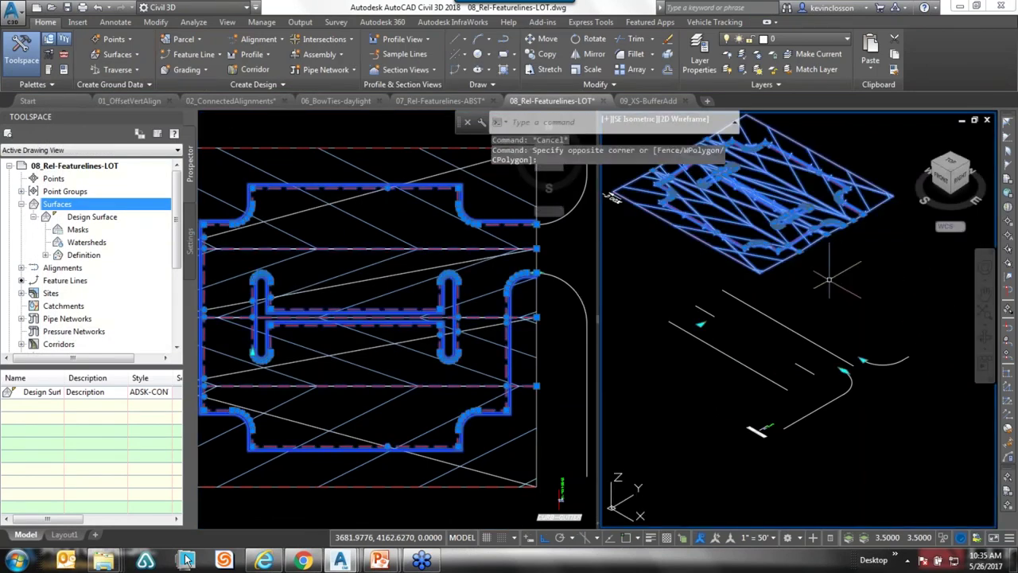
right_click(847, 278)
left_click(888, 404)
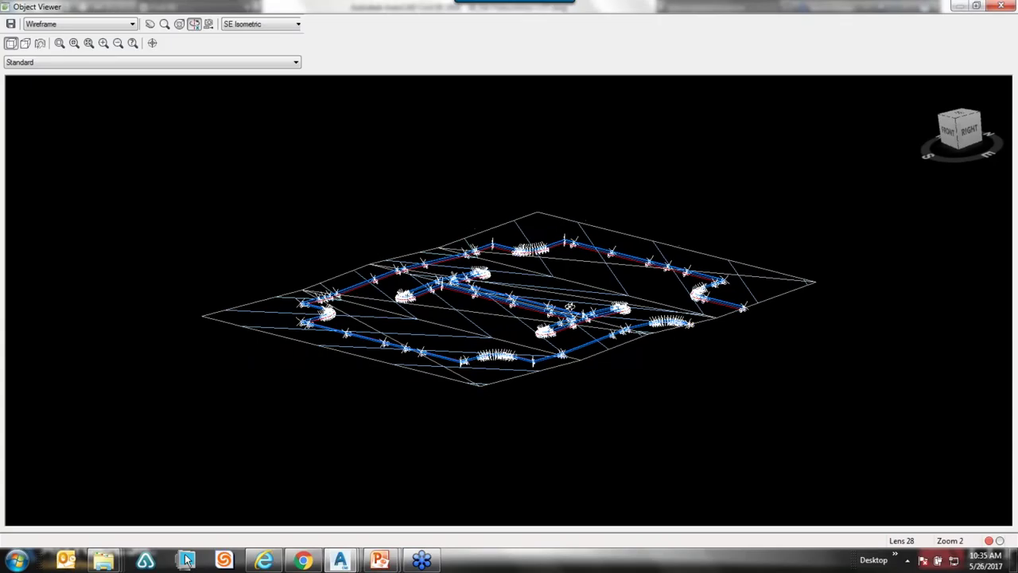
left_click_drag(569, 306, 538, 317)
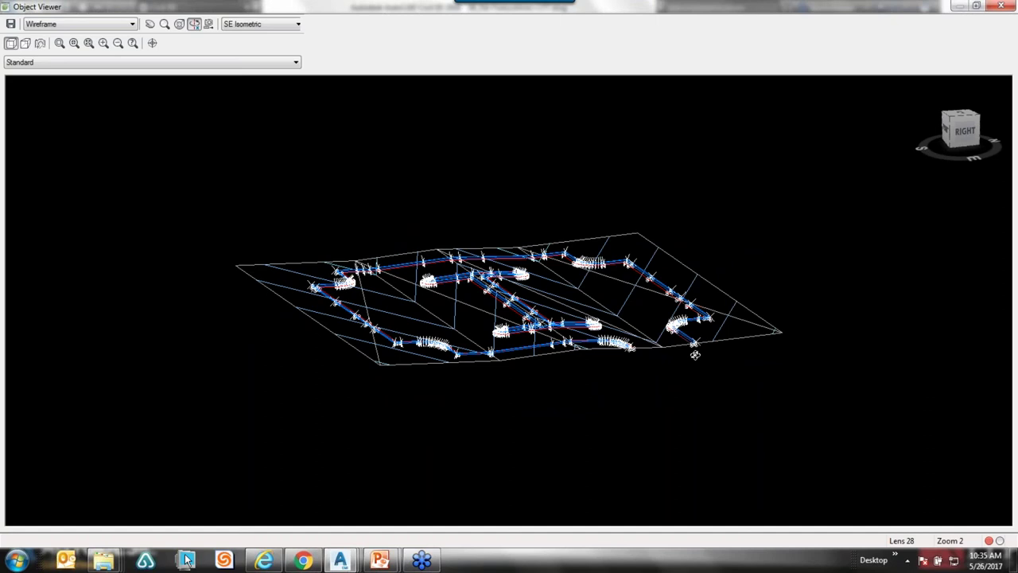
key("Escape")
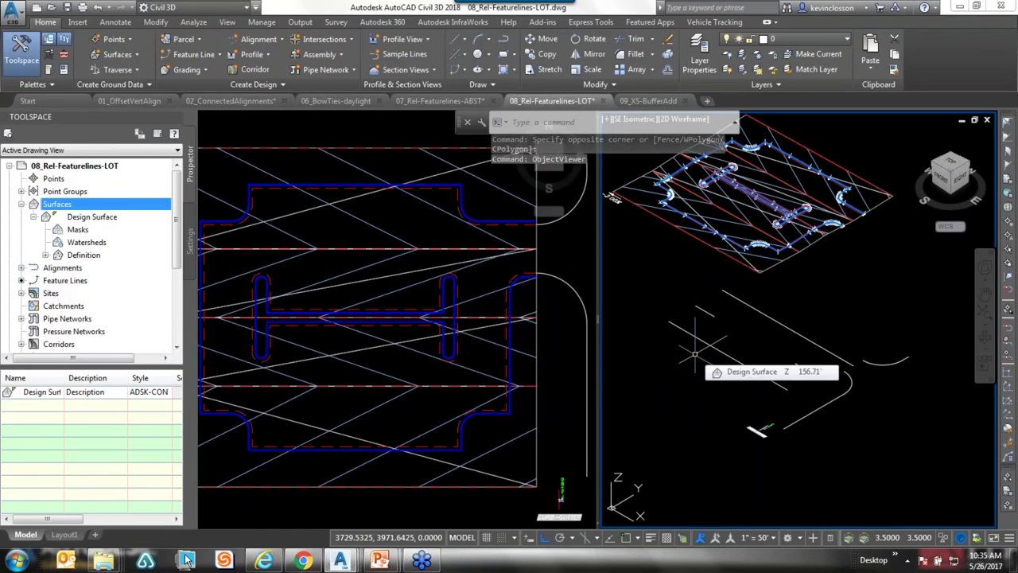
- Clear the selection, zoom in, and select the Lot corridor
key("Escape")
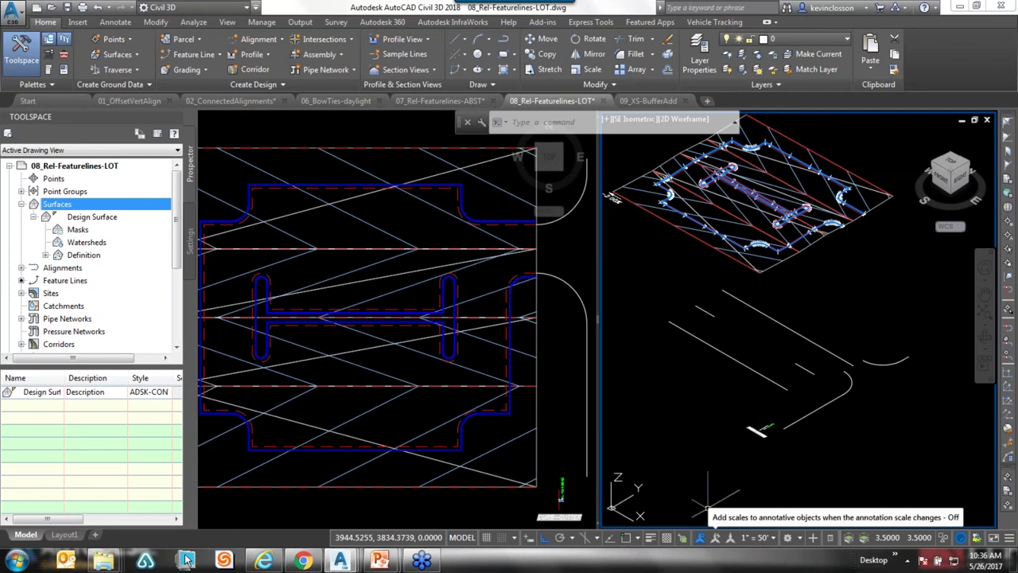
key("Escape")
key("Escape")
key("Escape")
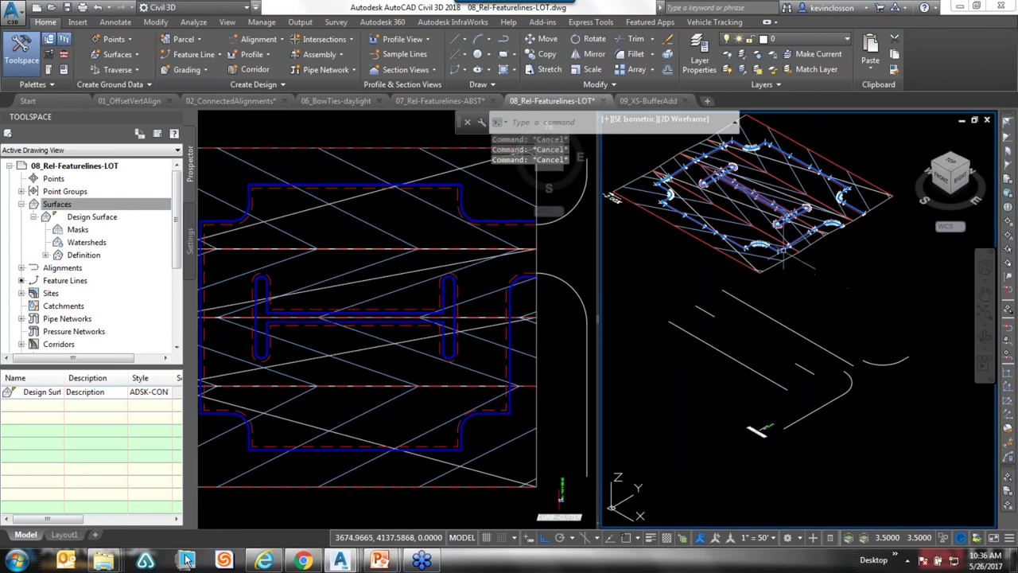
scroll(799, 233, "up", 5)
left_click(519, 286)
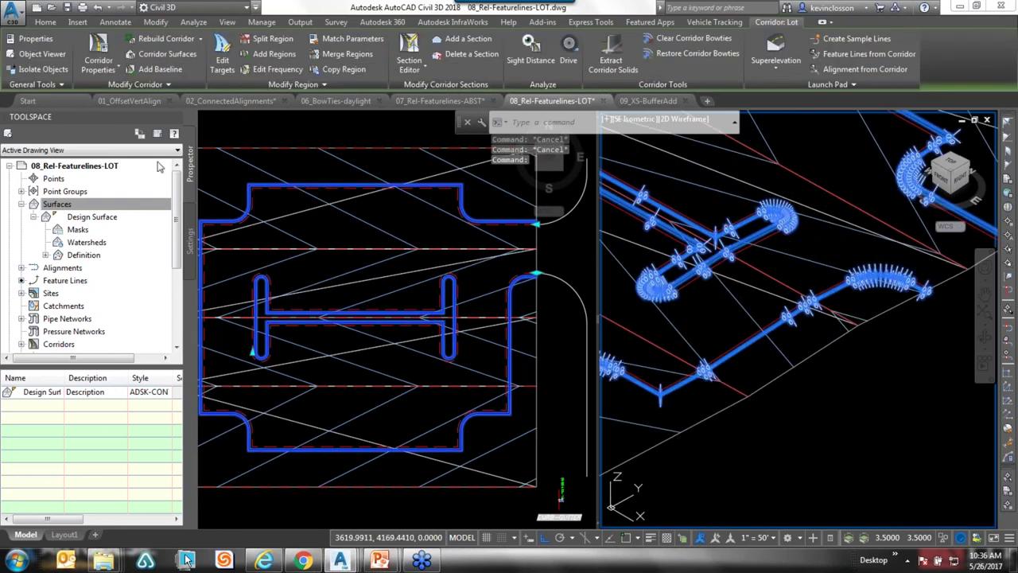
- Add a new corridor surface to Lot and name it LOT Top
left_click(98, 56)
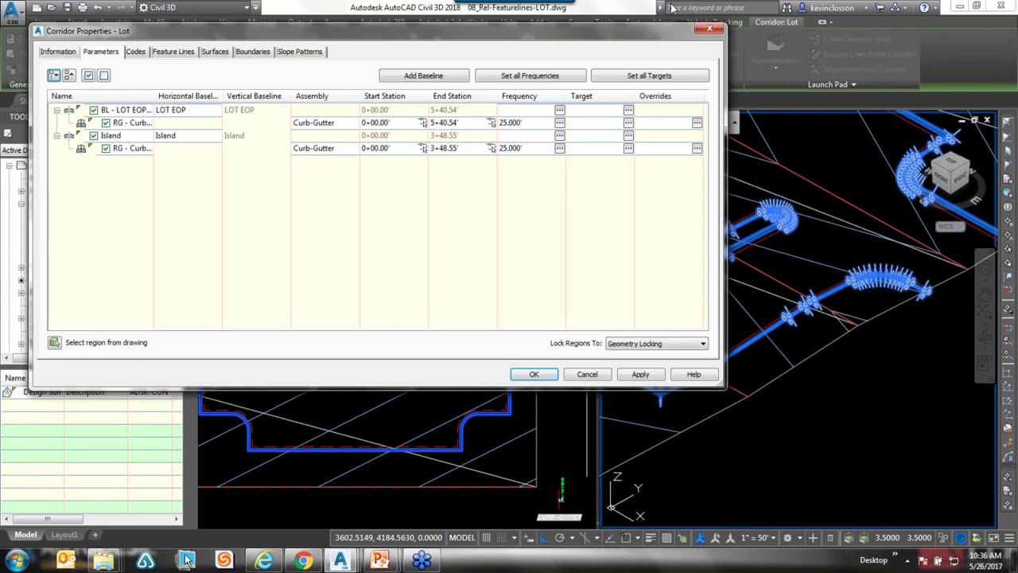
left_click(709, 28)
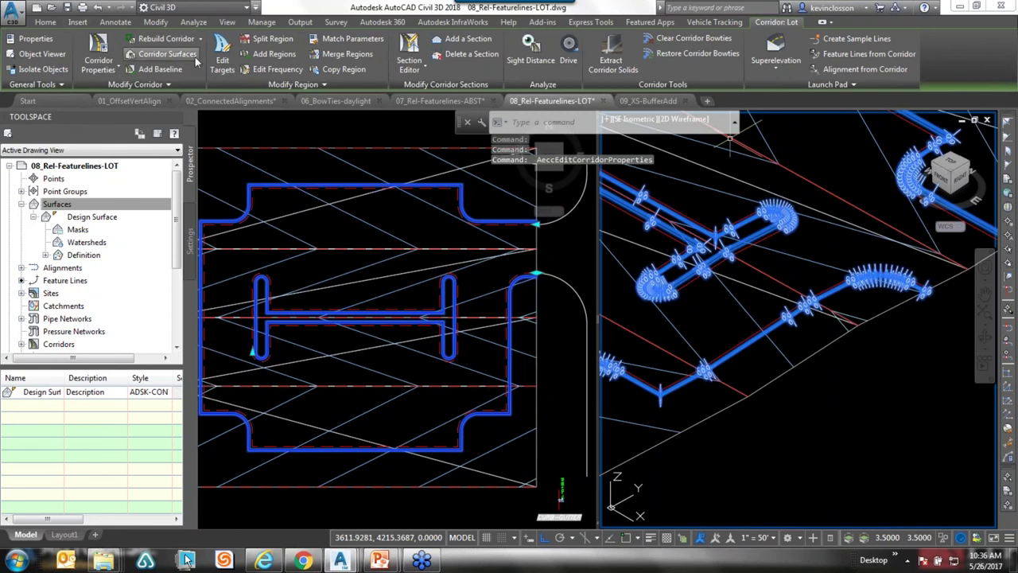
left_click(163, 54)
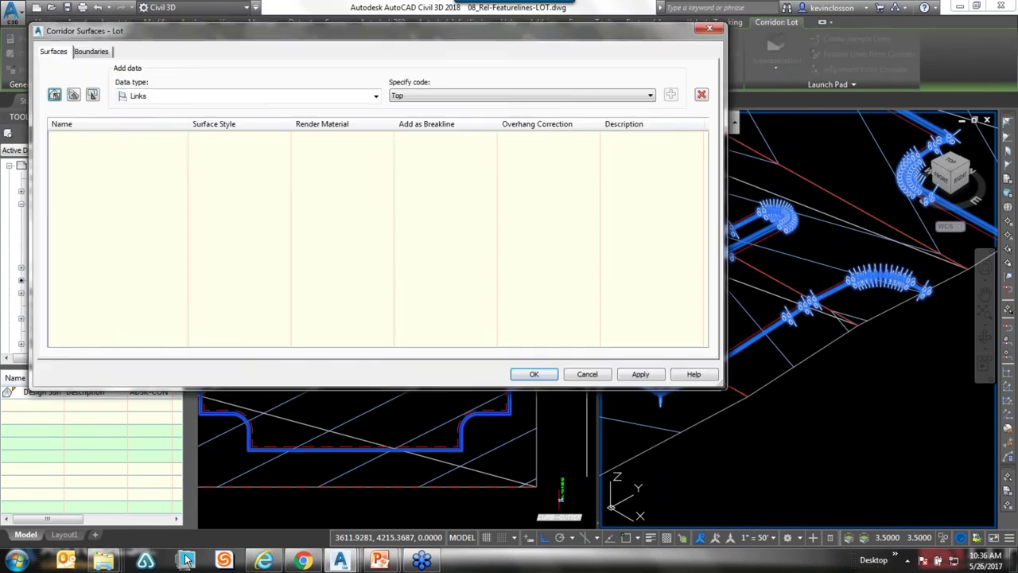
left_click(137, 90)
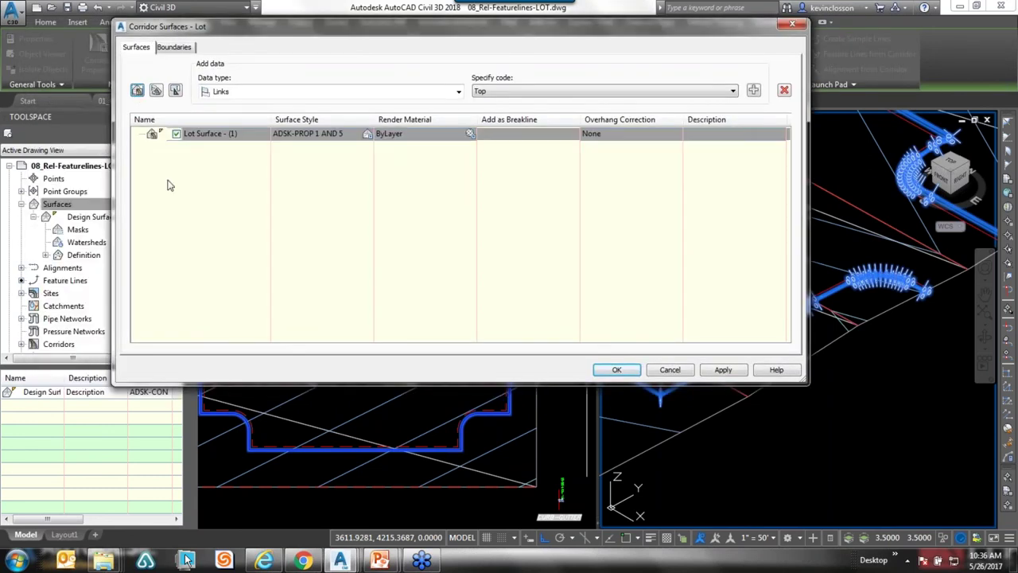
double_click(216, 133)
type("LOT T")
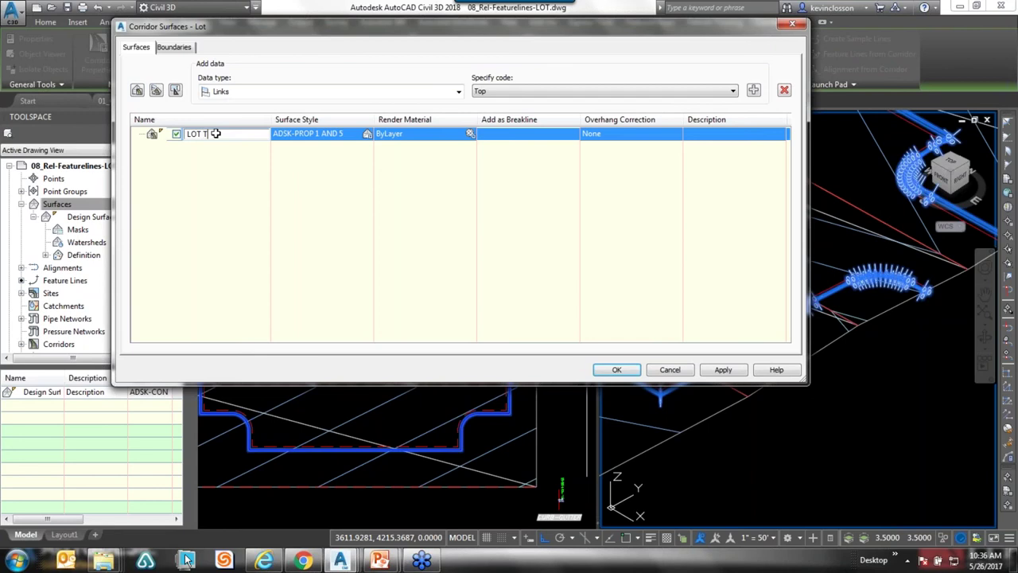
type("op")
left_click(204, 210)
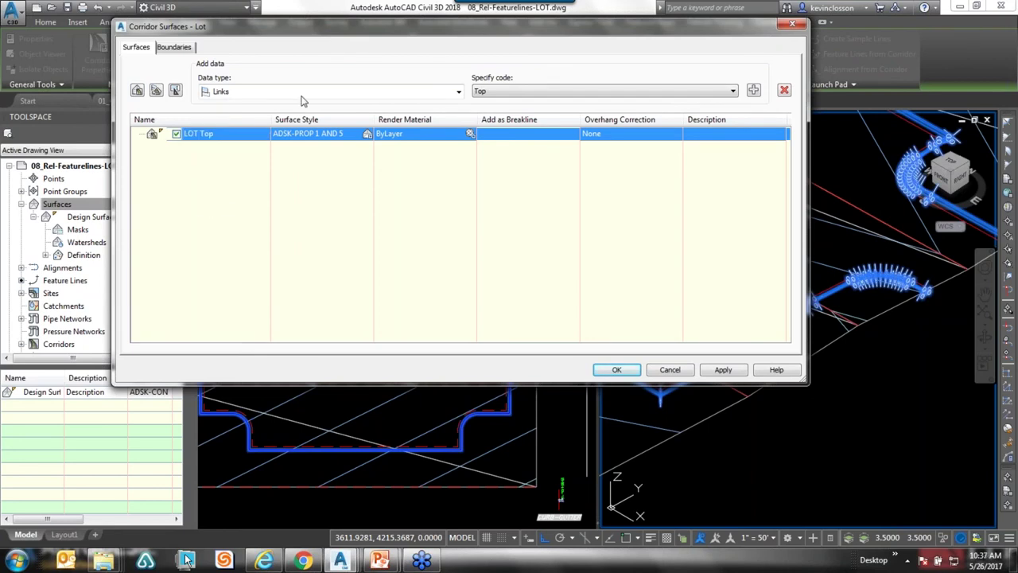
- Set the LOT Top surface style to ADSK-CONT_TRI
left_click(367, 135)
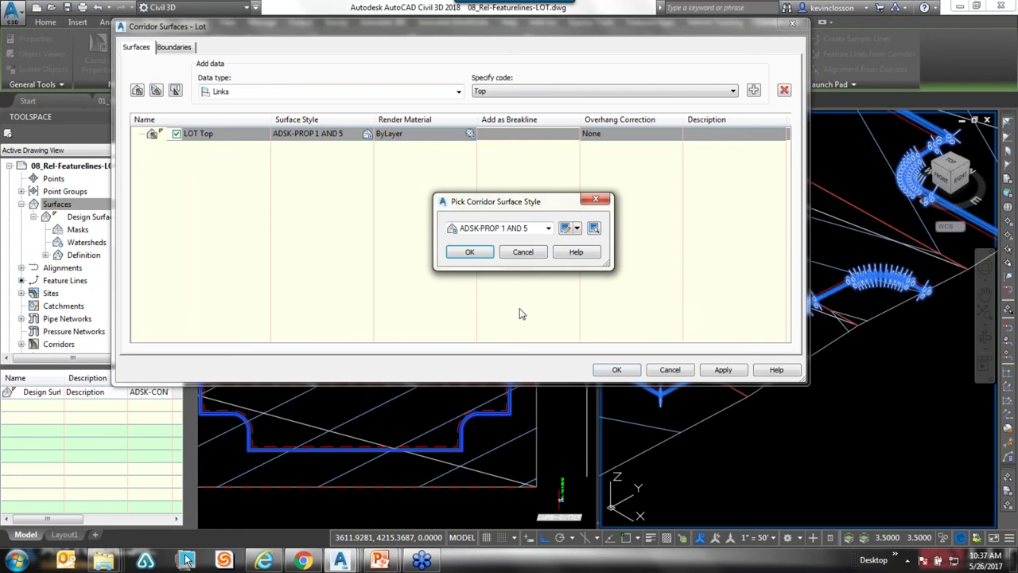
left_click(548, 229)
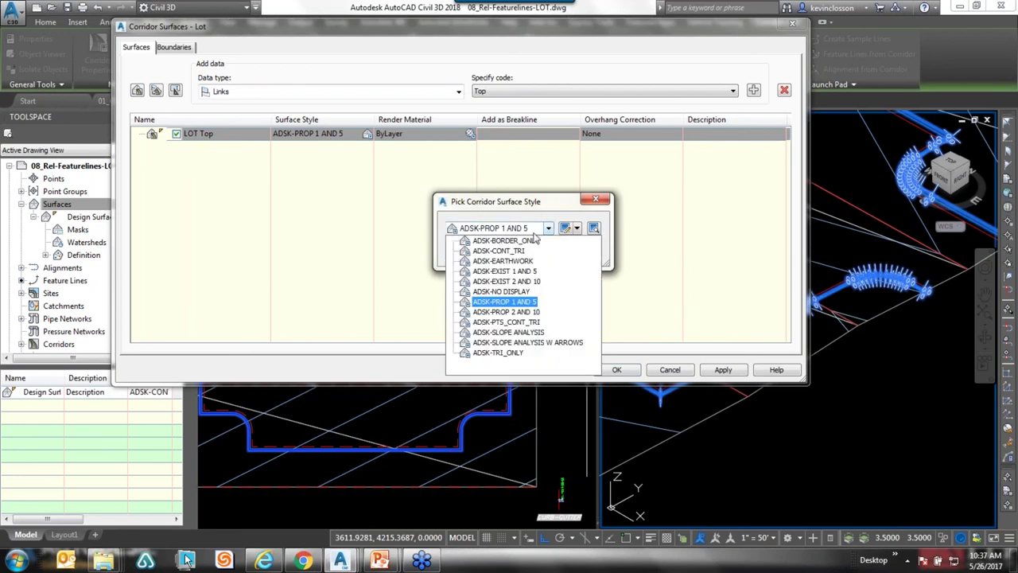
left_click_drag(531, 206, 515, 169)
left_click(532, 191)
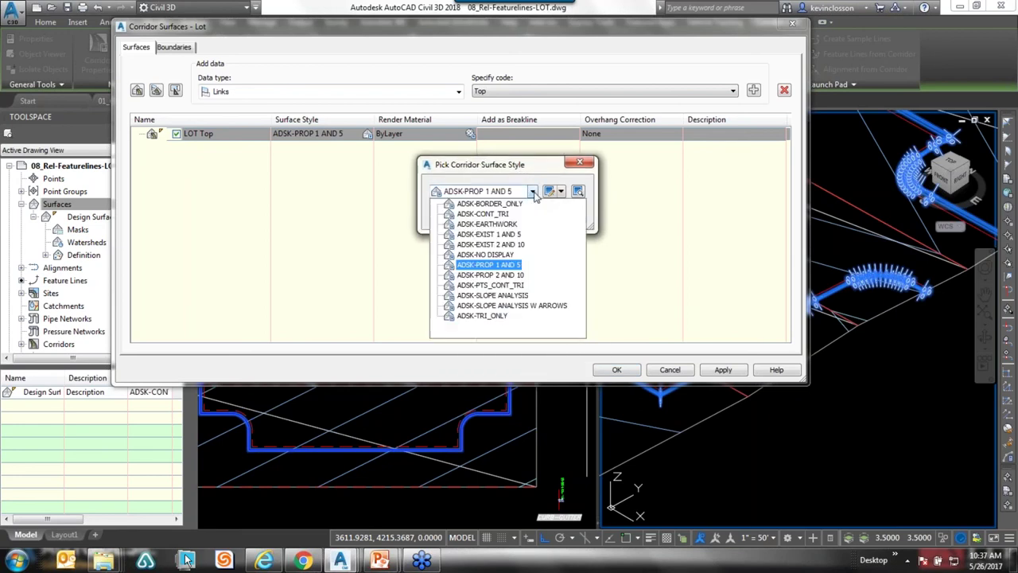
left_click(491, 215)
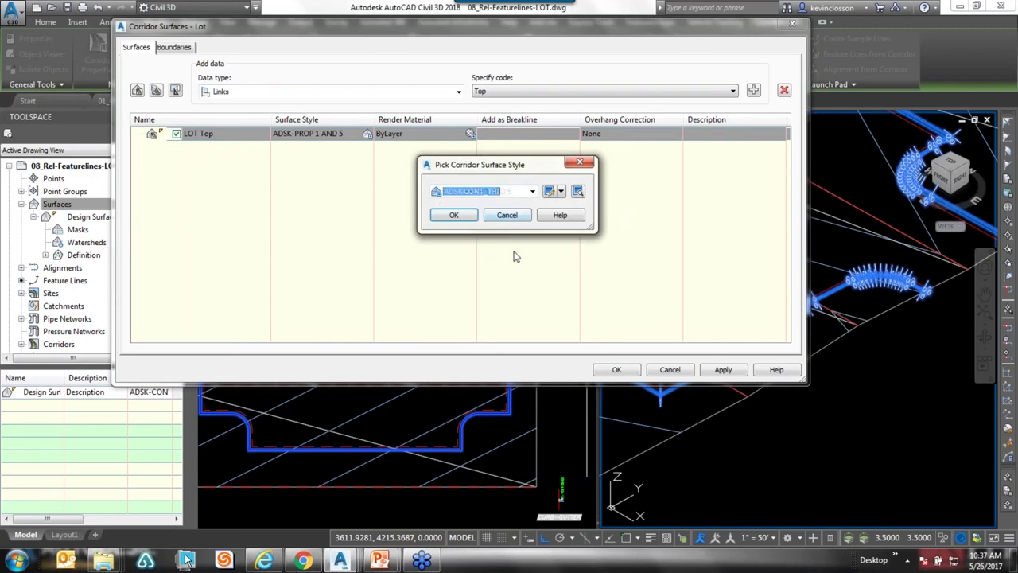
left_click(473, 224)
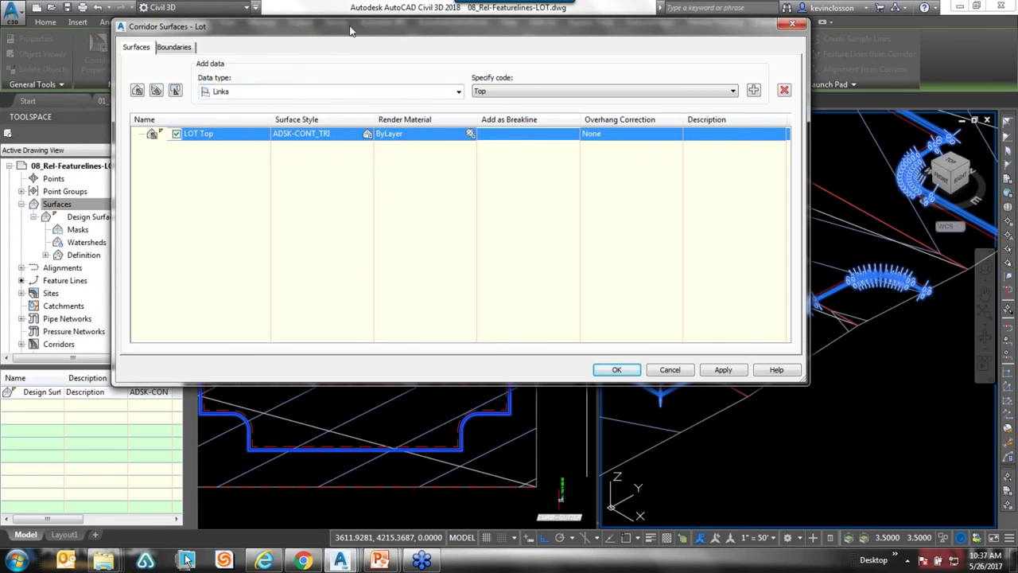
left_click_drag(350, 29, 326, 23)
- Add Back_Curb, Flange, Flowline_Gutter and Top_Curb feature lines to LOT Top
left_click(238, 85)
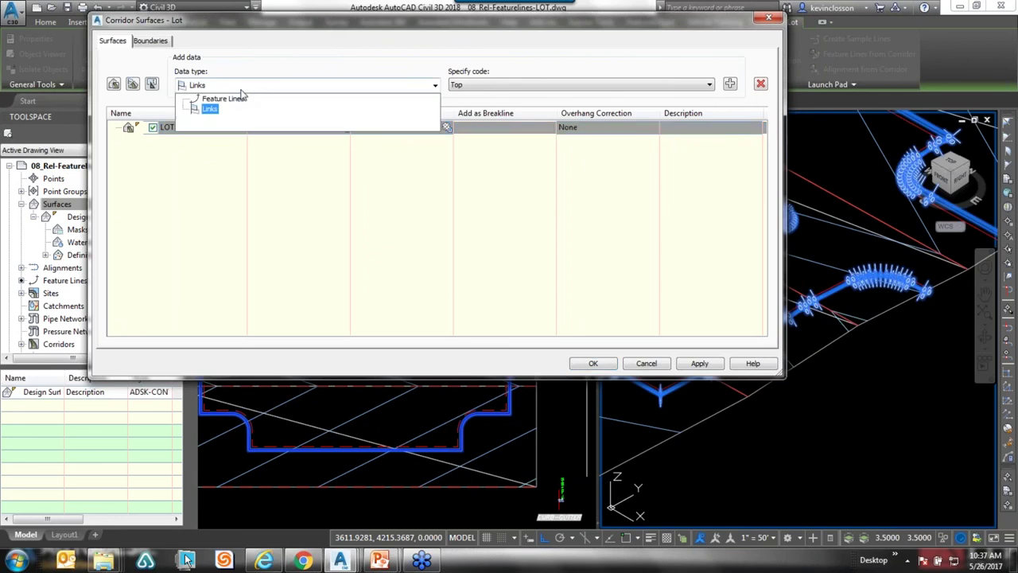
left_click(207, 98)
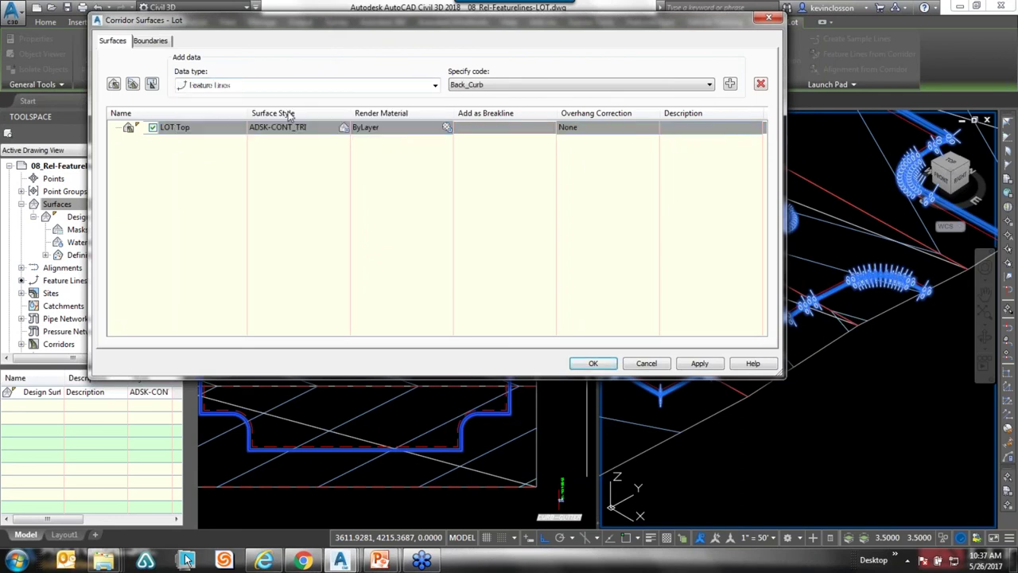
left_click(533, 86)
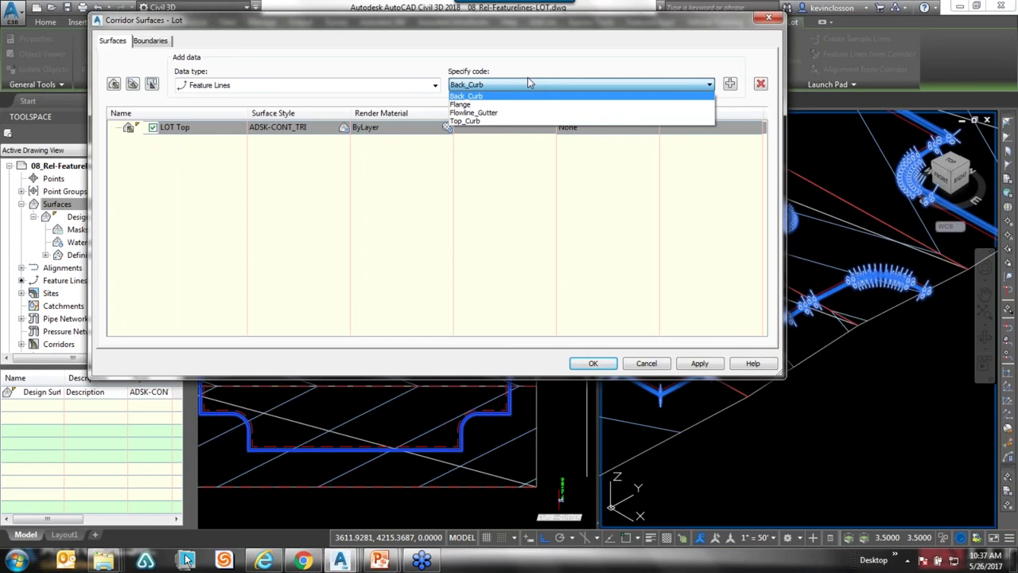
left_click(730, 90)
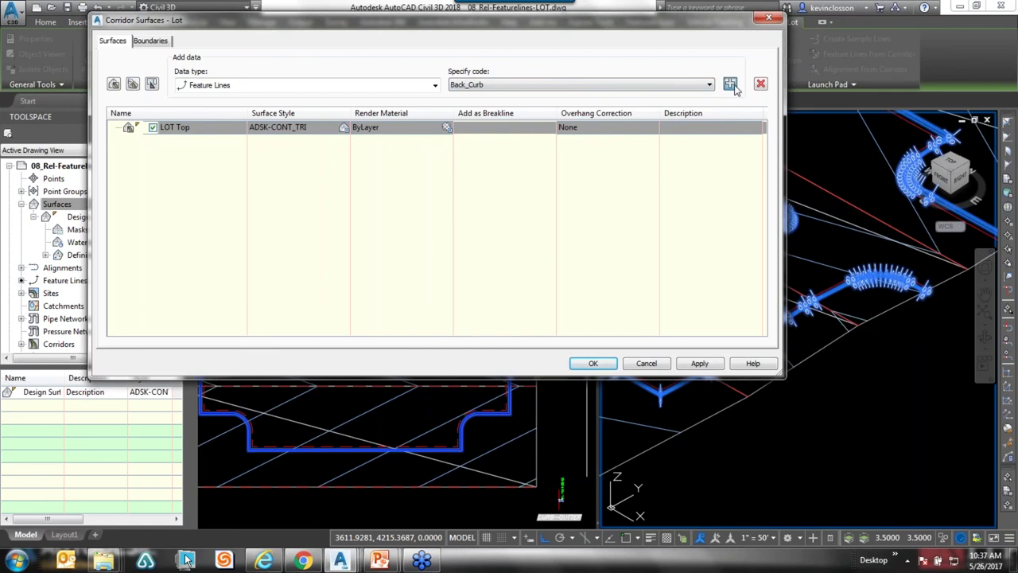
left_click(729, 84)
left_click(569, 89)
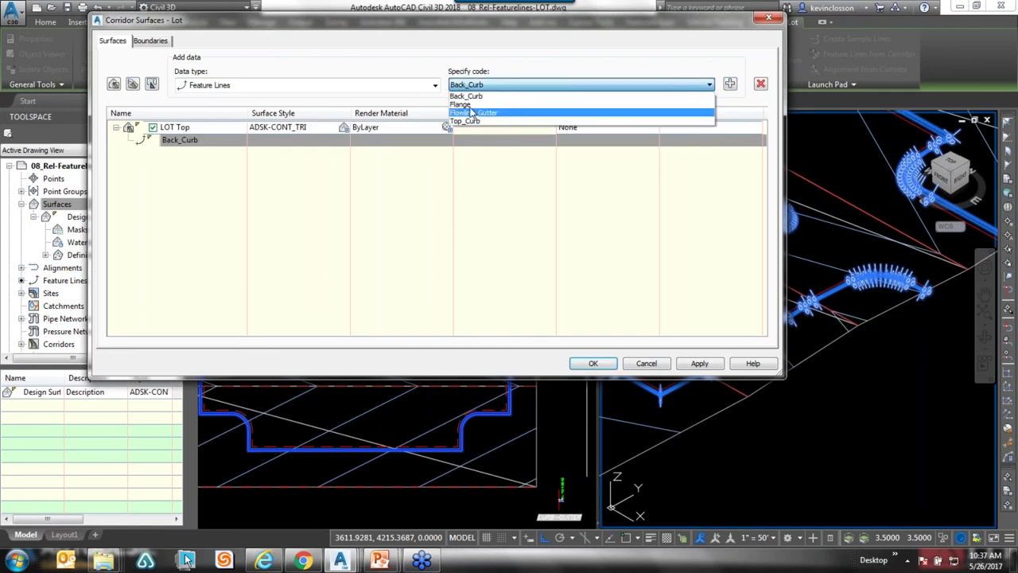
left_click(550, 104)
left_click(730, 83)
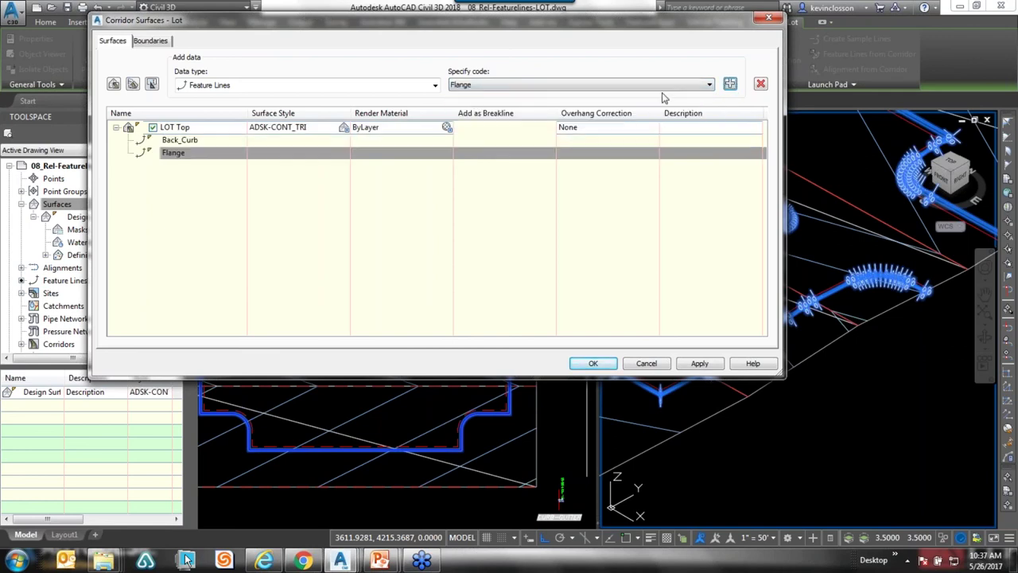
left_click(533, 85)
left_click(489, 114)
left_click(730, 83)
left_click(631, 91)
left_click(477, 122)
left_click(730, 84)
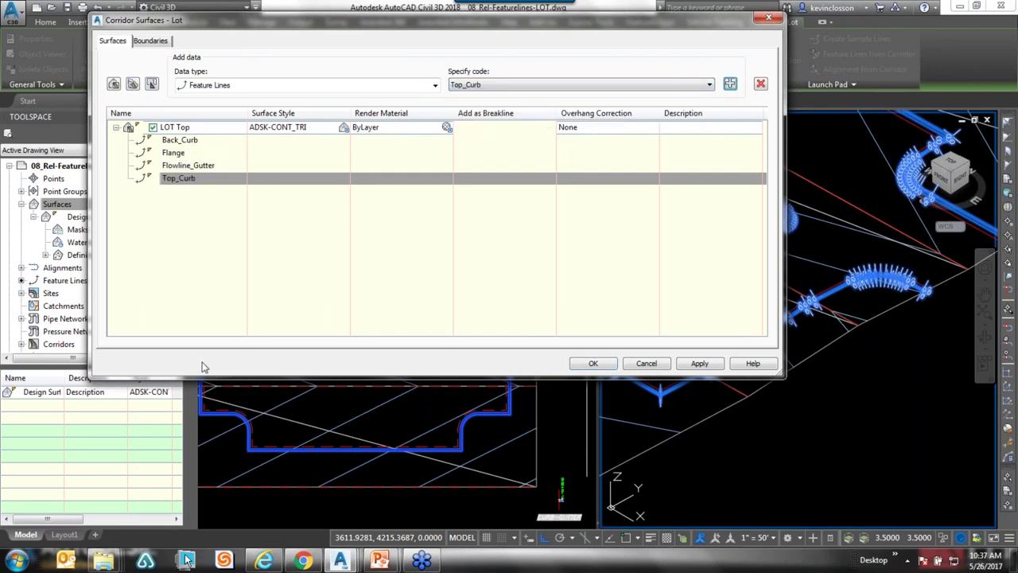
- Set LOT Top's overhang correction to Top Links, apply, and rebuild the corridor
left_click(584, 124)
left_click(587, 141)
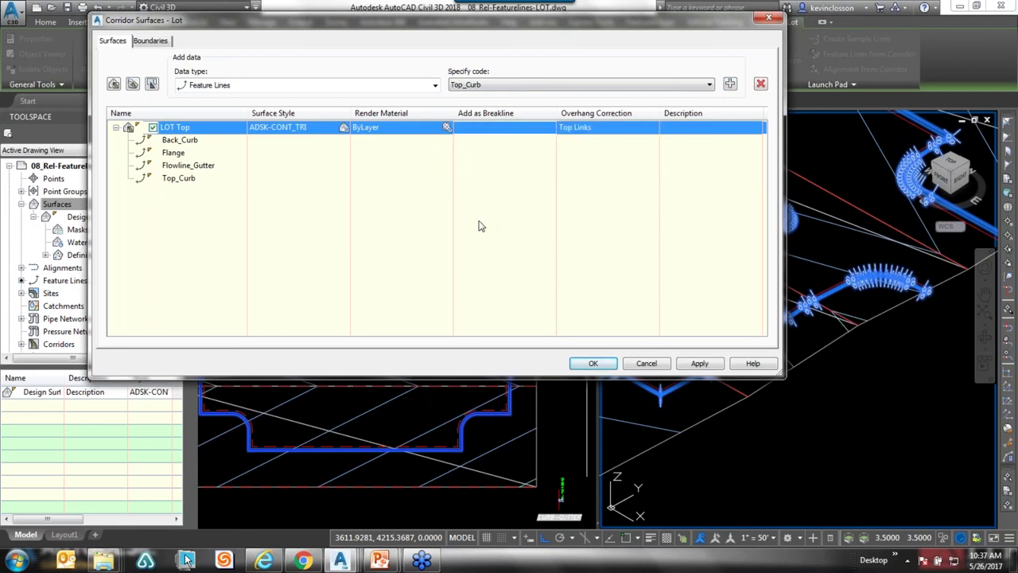
left_click_drag(778, 372, 927, 392)
left_click_drag(668, 29, 630, 32)
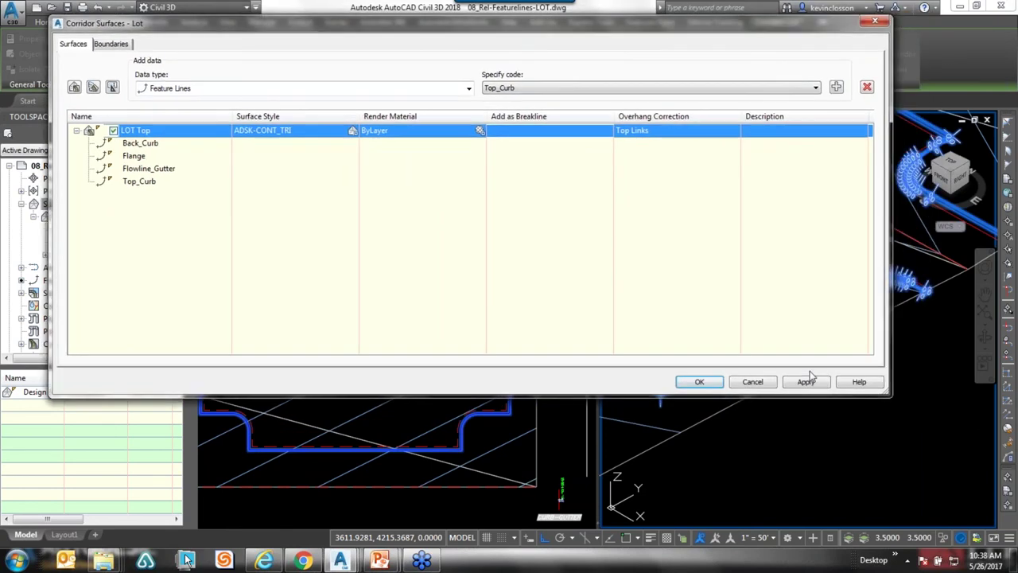
left_click(806, 382)
left_click(445, 256)
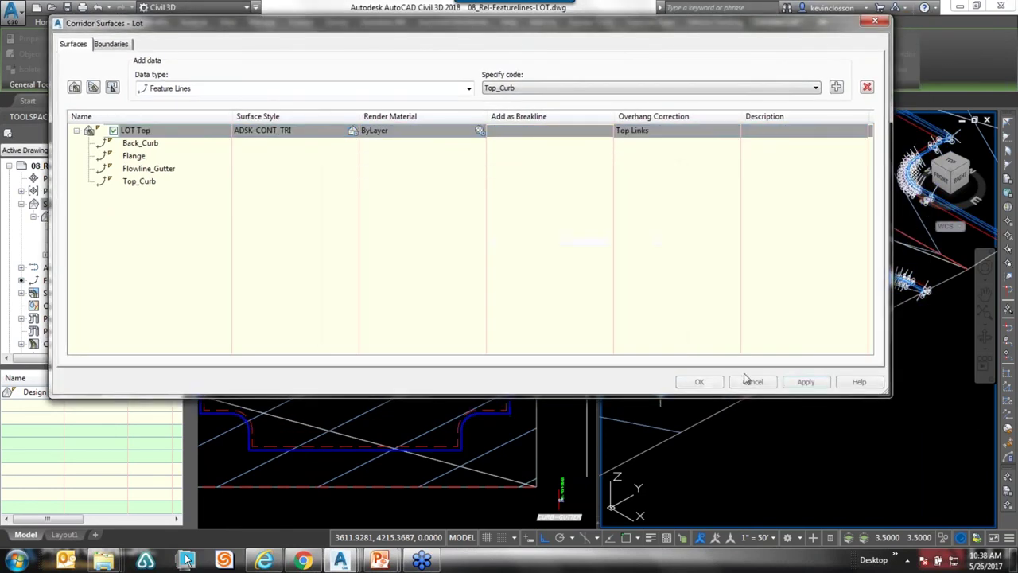
left_click(699, 382)
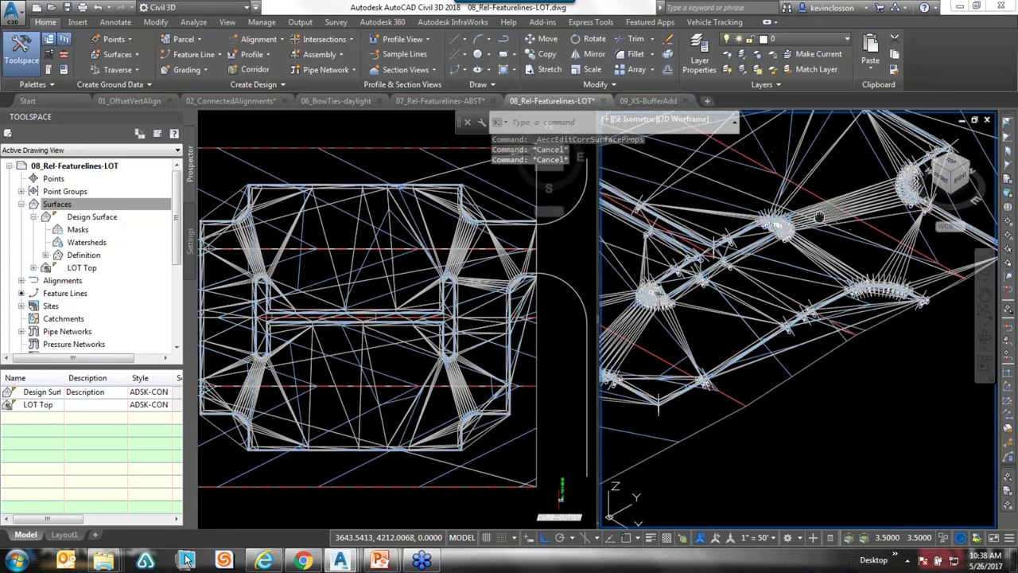
key("Escape")
left_click(827, 258)
right_click(827, 256)
left_click(883, 432)
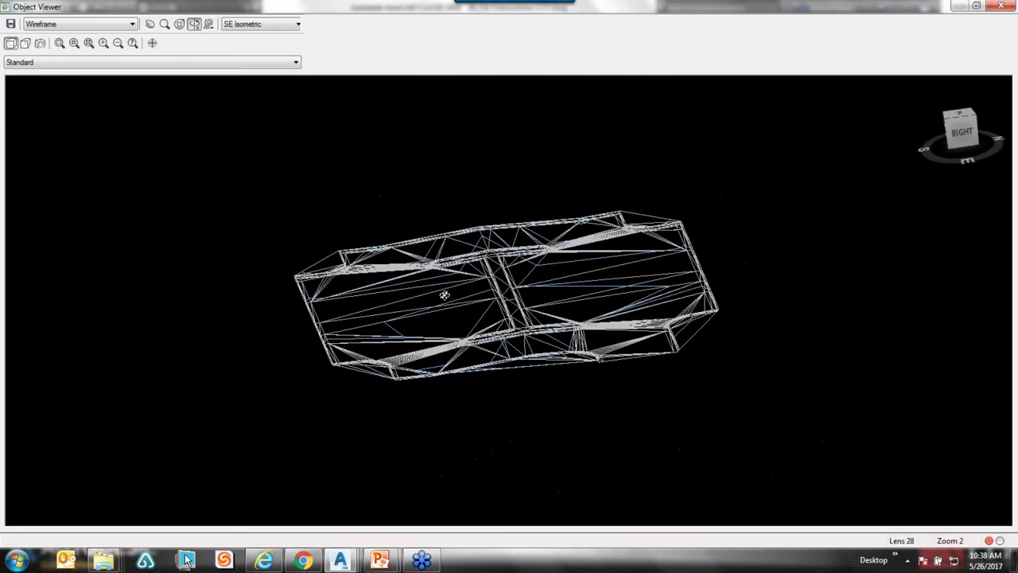
left_click_drag(443, 291, 432, 227)
scroll(432, 238, "up", 5)
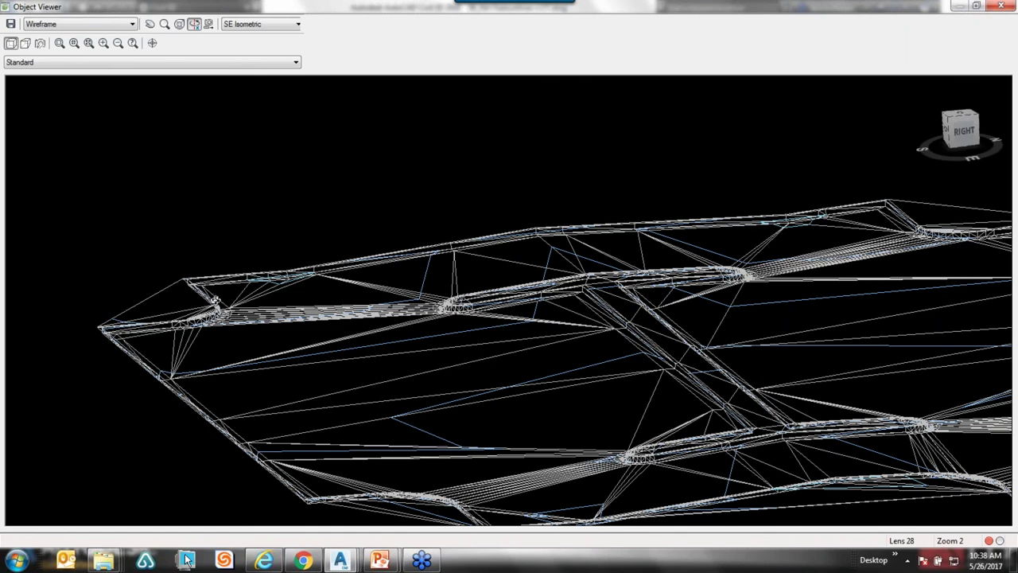
left_click_drag(381, 355, 328, 253)
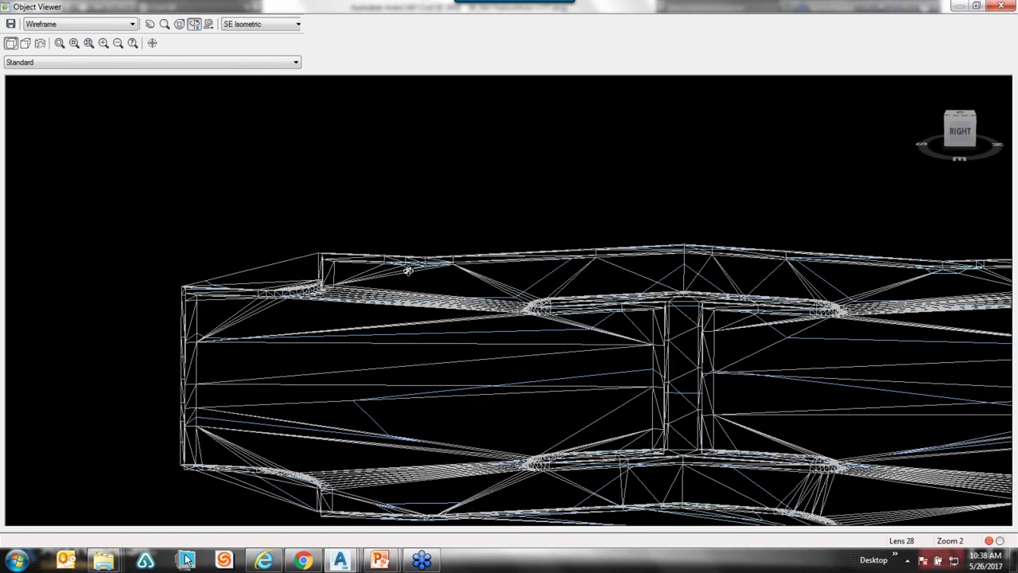
left_click_drag(805, 332, 739, 243)
left_click_drag(610, 478, 556, 485)
left_click(127, 25)
scroll(100, 45, "up", 2)
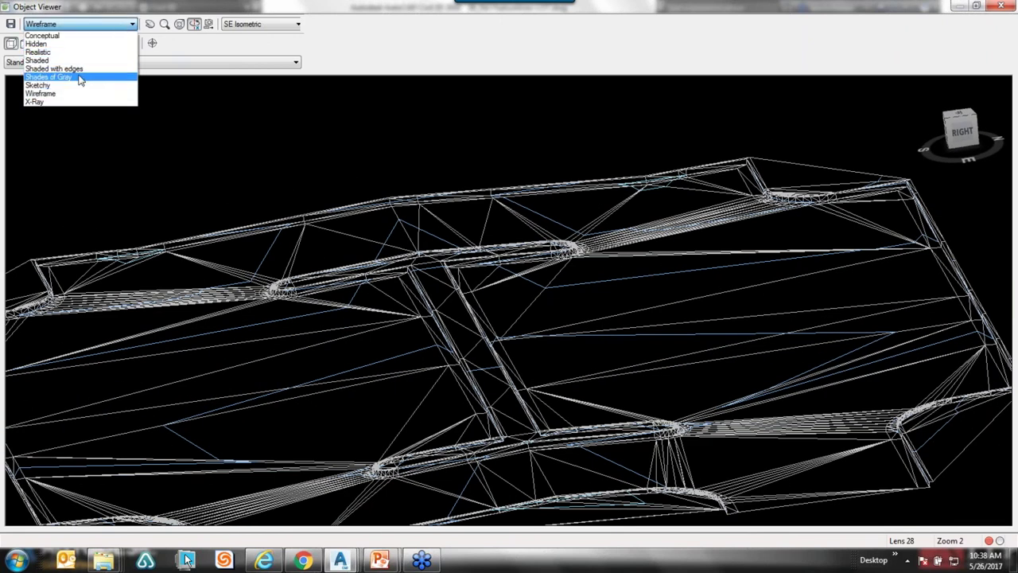
left_click(79, 77)
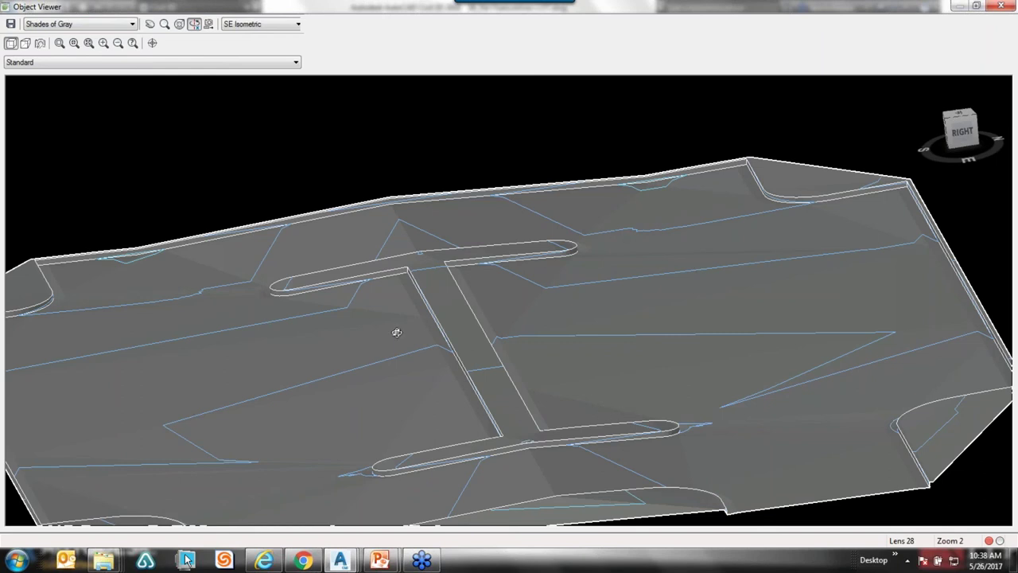
left_click_drag(404, 350, 686, 386)
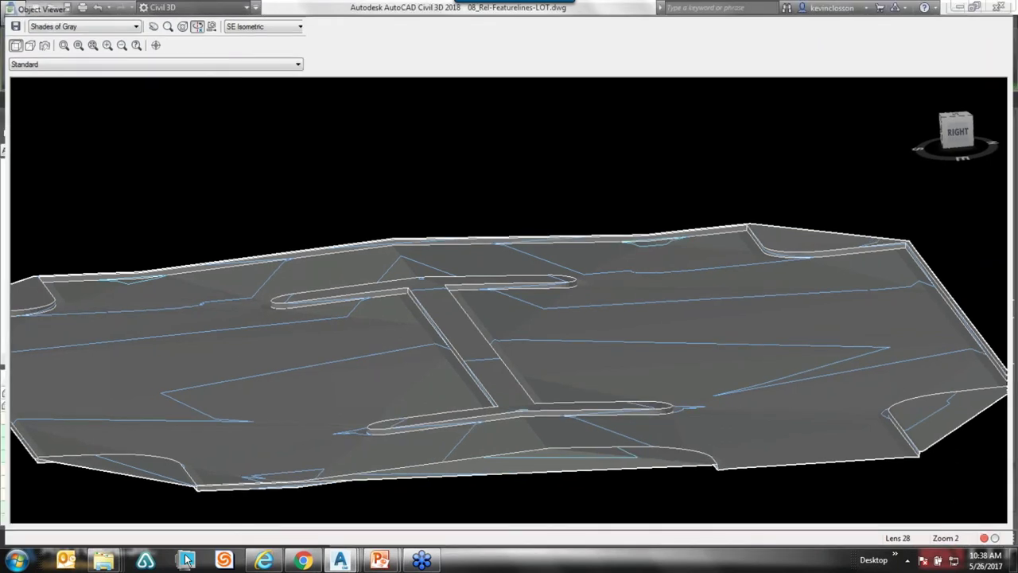
left_click(185, 560)
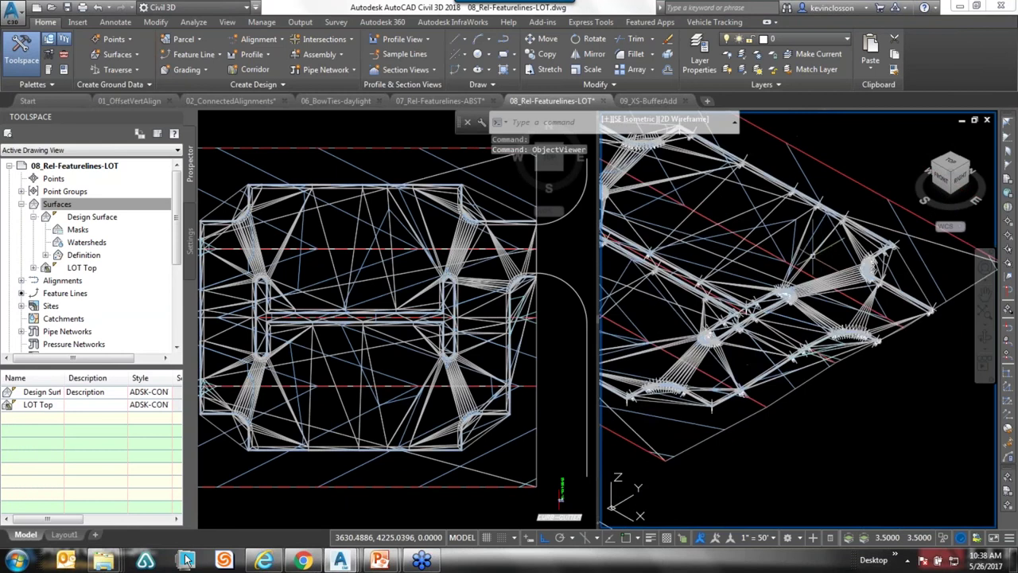
key("Escape")
key("Escape")
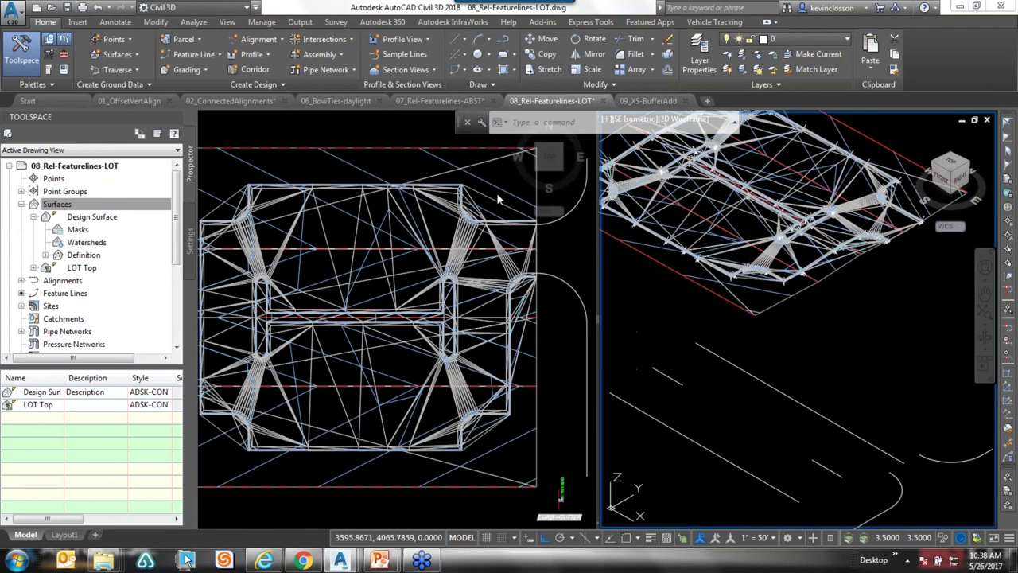
left_click(208, 55)
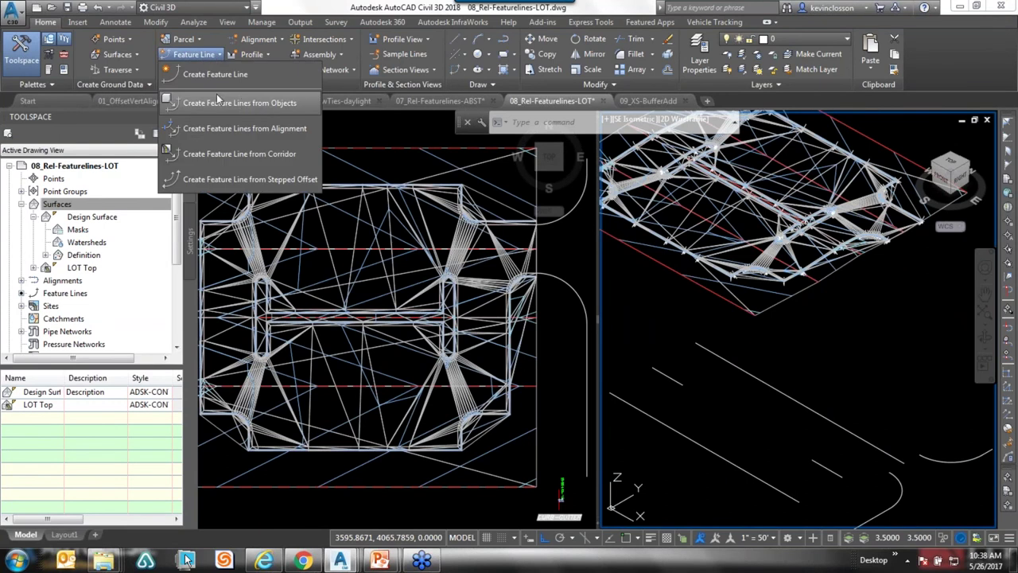
- Convert the four lot lines into feature lines draped on the Design Surface with 0.00' offset
left_click(248, 103)
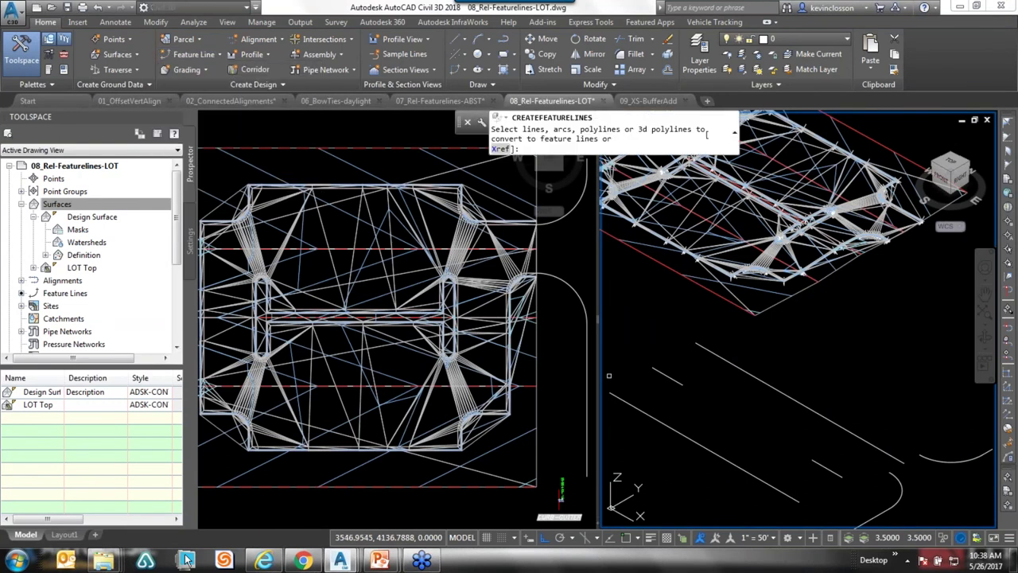
left_click(844, 430)
left_click(668, 377)
left_click(683, 438)
left_click(827, 468)
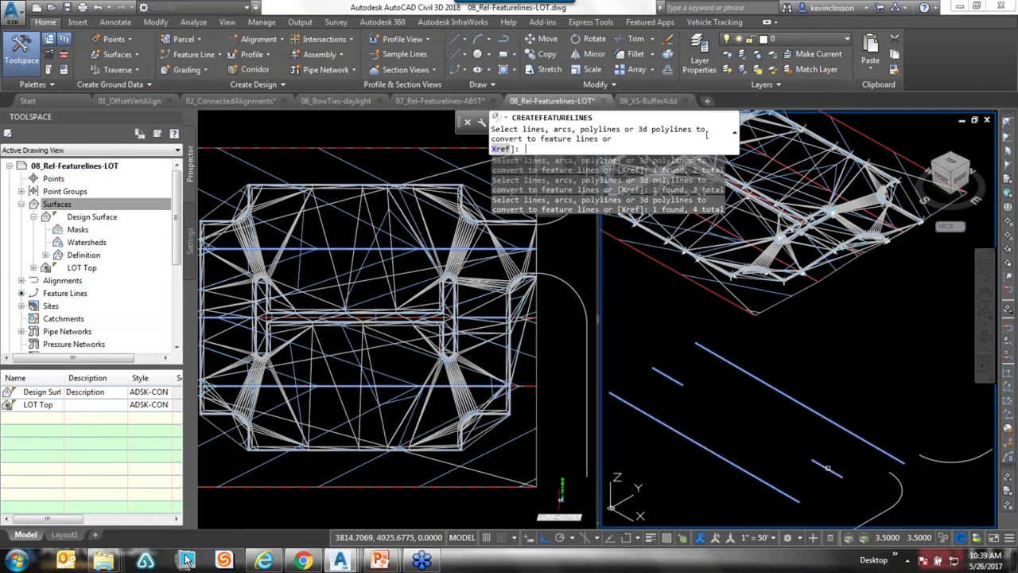
key("Return")
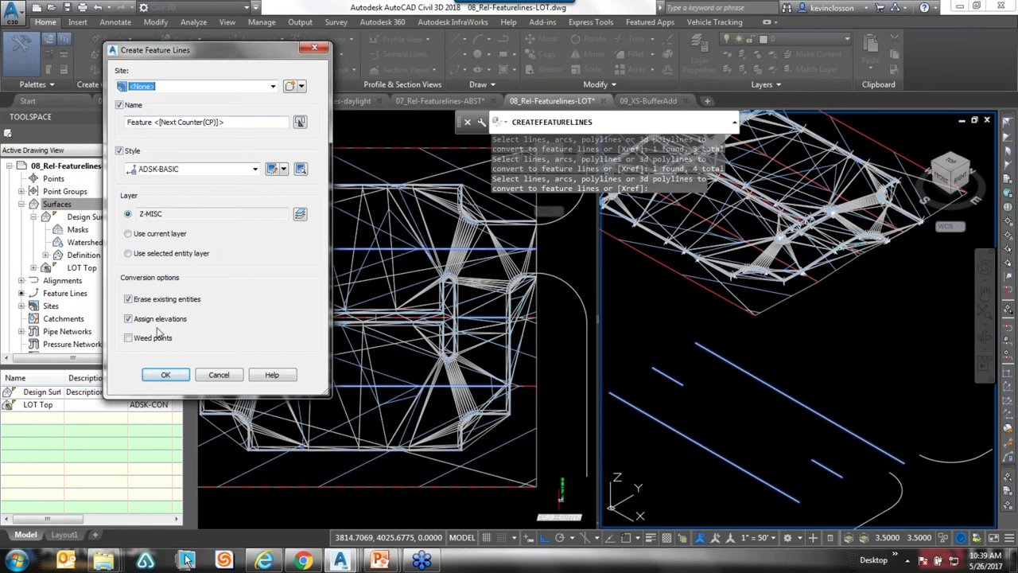
left_click(166, 374)
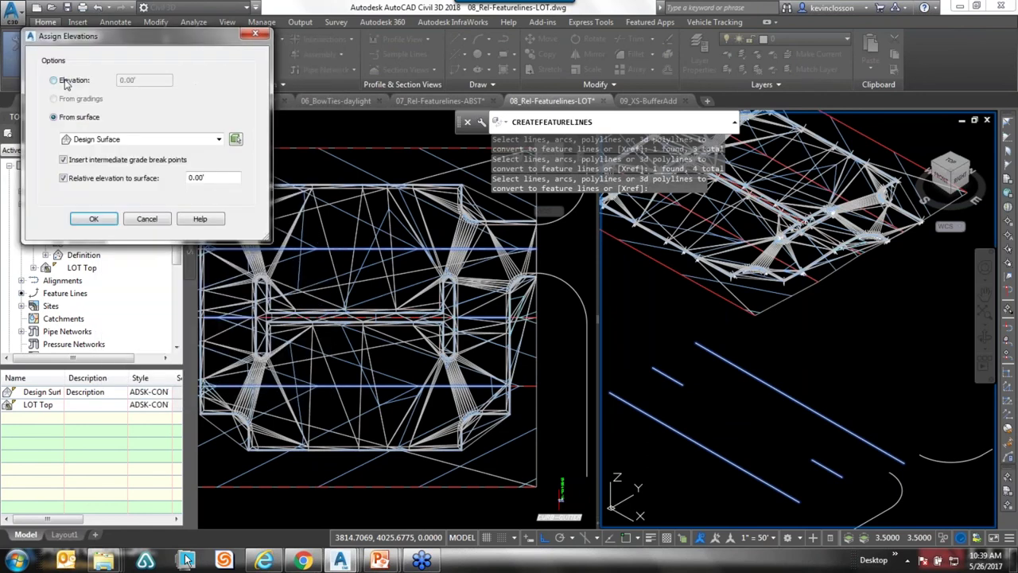
left_click_drag(94, 40, 112, 39)
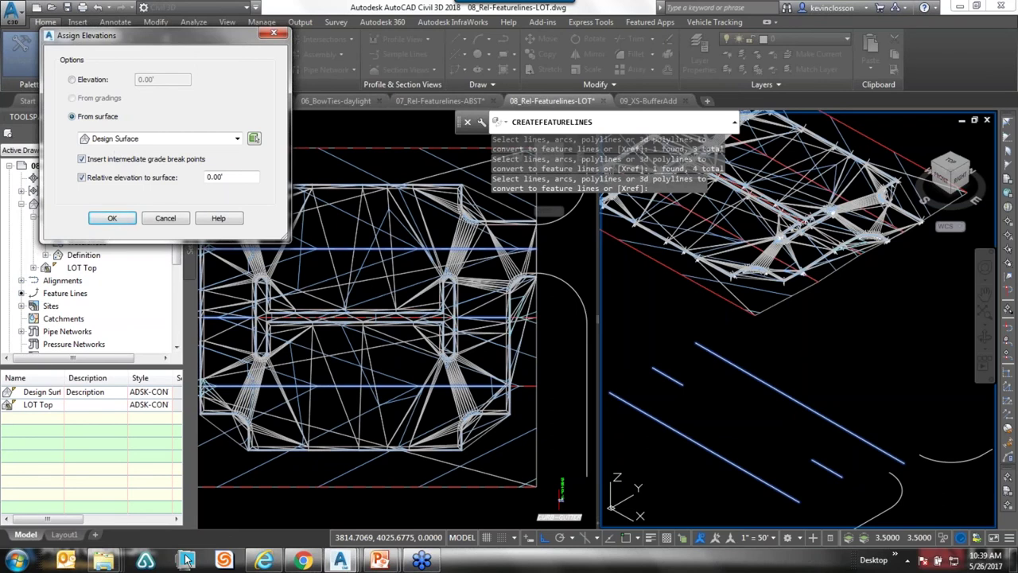
left_click(127, 219)
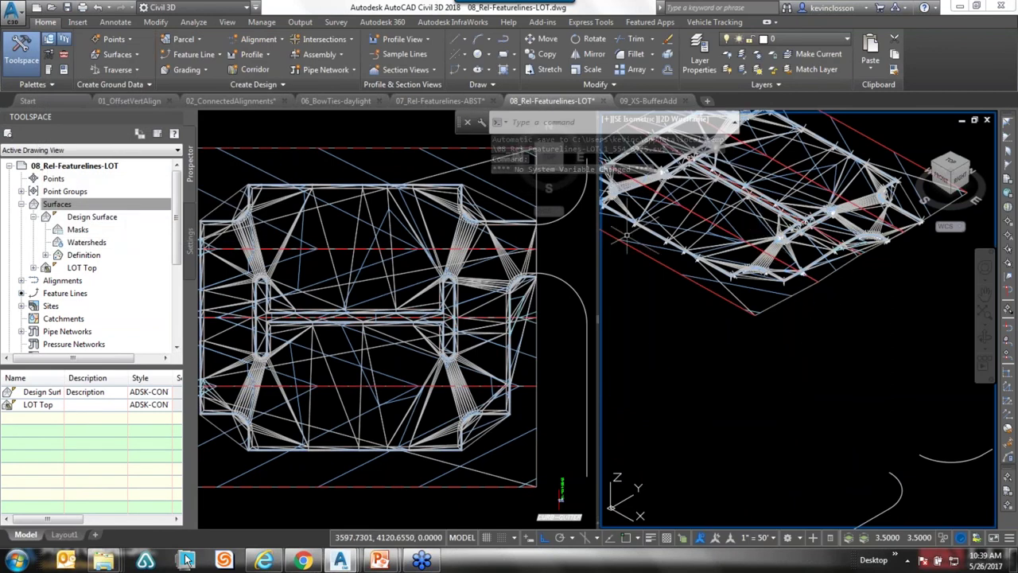
- Orbit the lot view and try Select Similar on a feature line, then clear it
key("Escape")
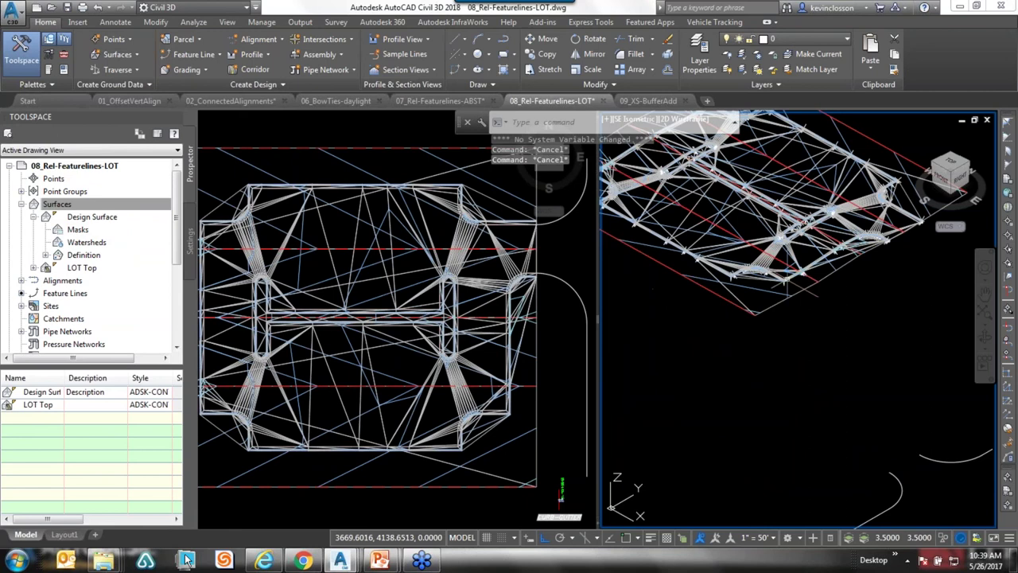
middle_click_drag(832, 307, 781, 326, "shift")
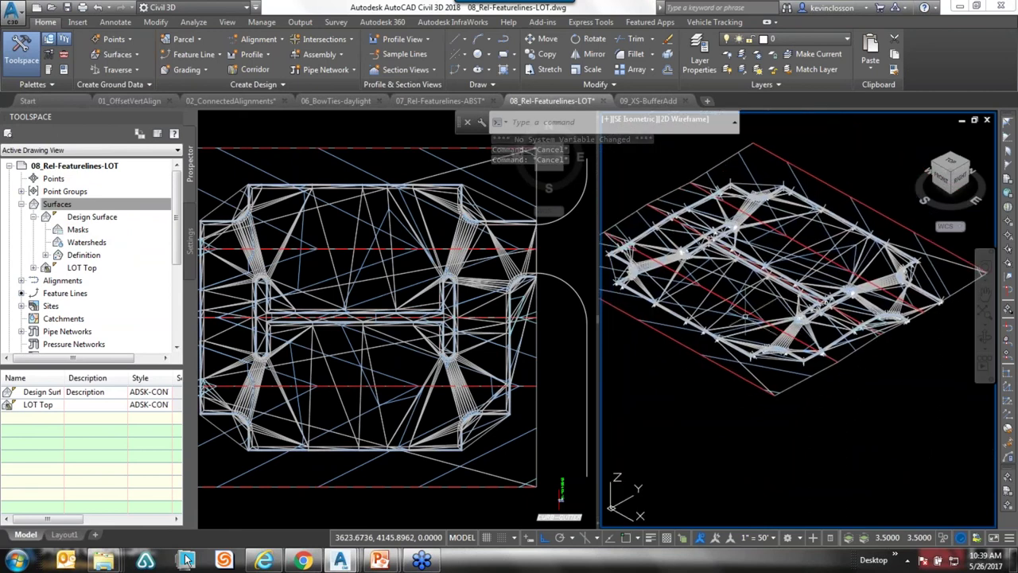
left_click(806, 347)
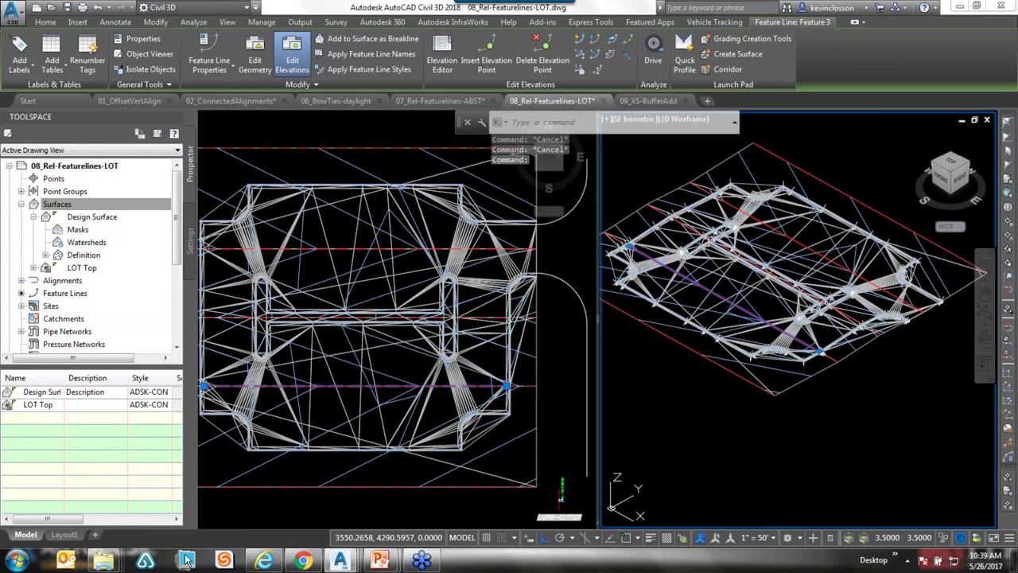
right_click(848, 162)
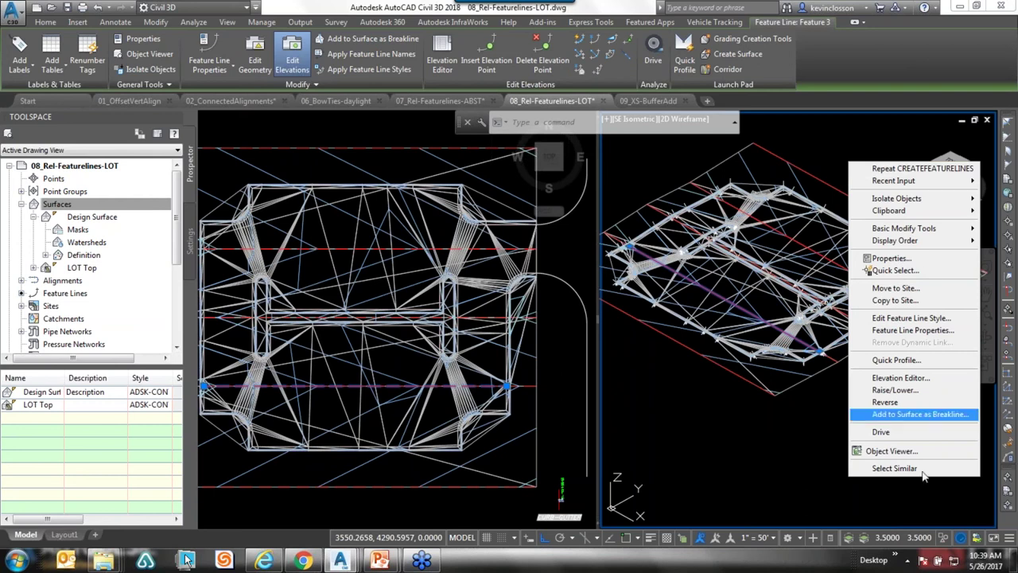
left_click(894, 468)
key("Escape")
key("Escape")
key("Escape")
- Select the three horizontal feature lines crossing the lot
scroll(803, 350, "up", 6)
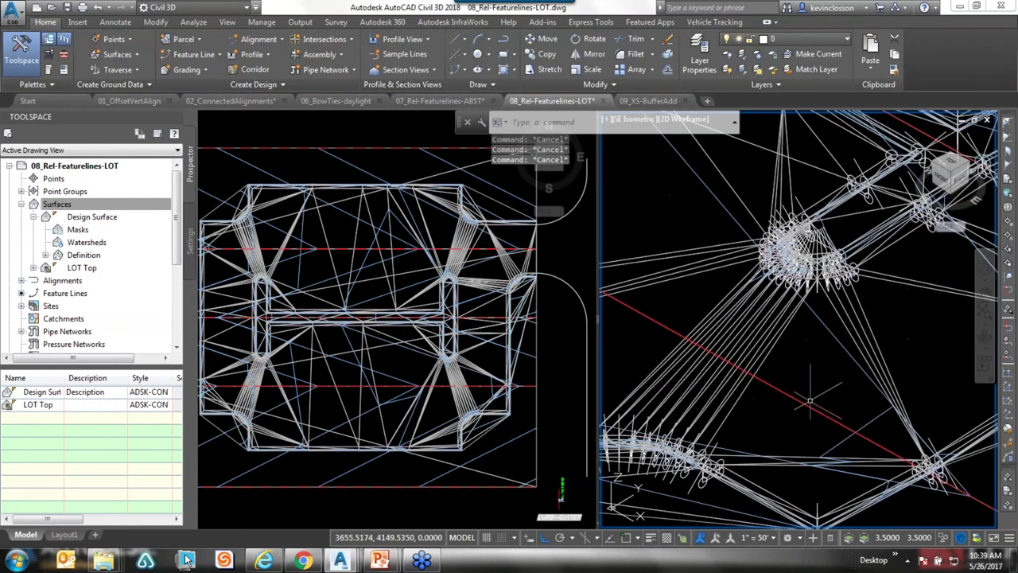
left_click(804, 404)
key("Escape")
key("Escape")
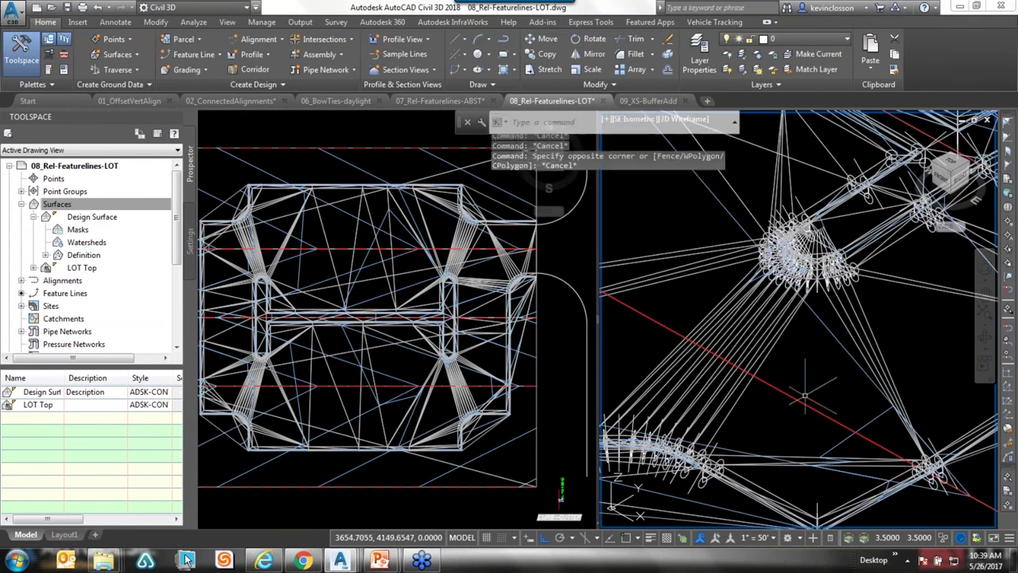
left_click(716, 350)
scroll(800, 318, "down", 3)
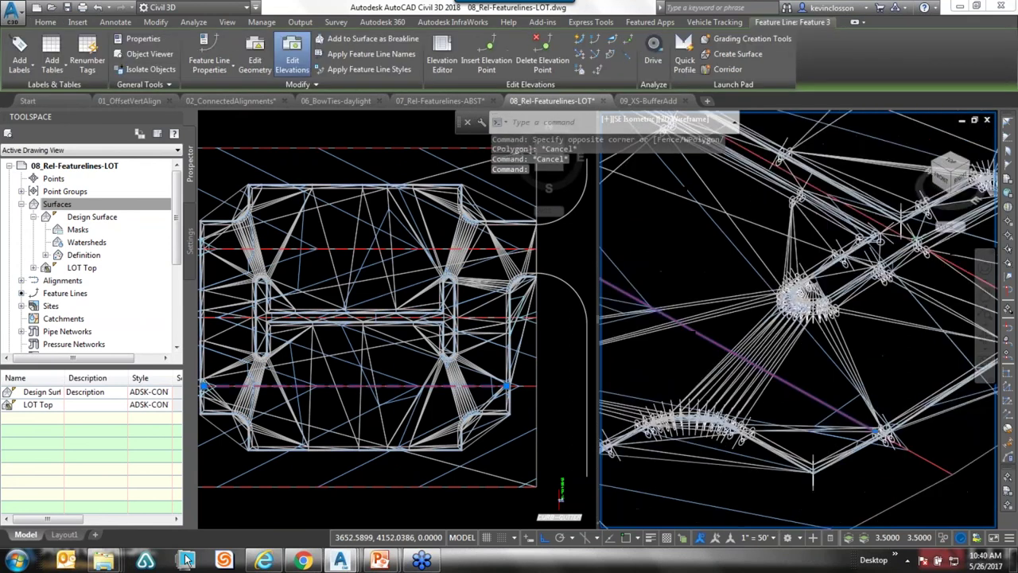
left_click(906, 193)
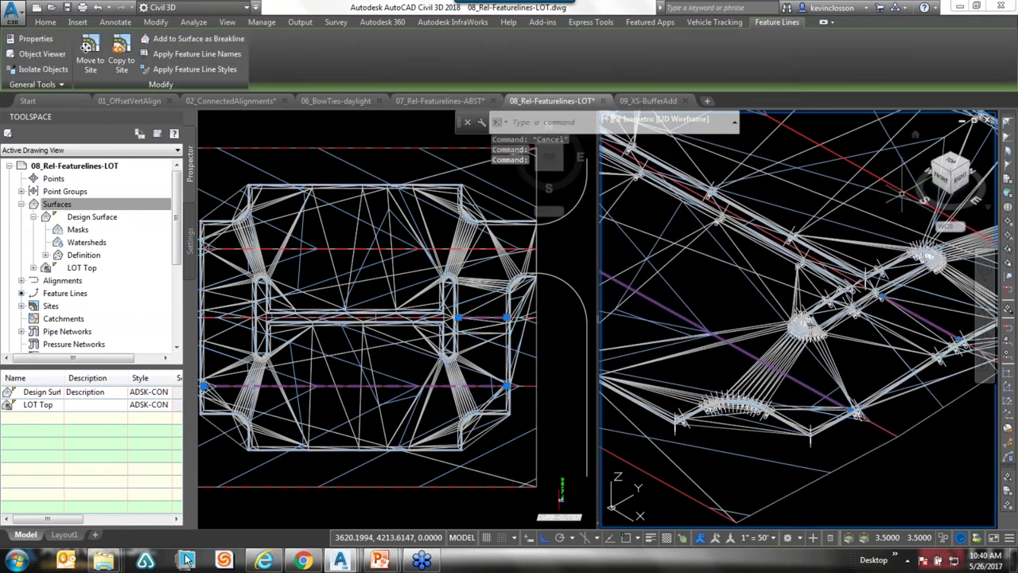
scroll(799, 318, "down", 4)
scroll(799, 318, "up", 5)
scroll(762, 277, "down", 4)
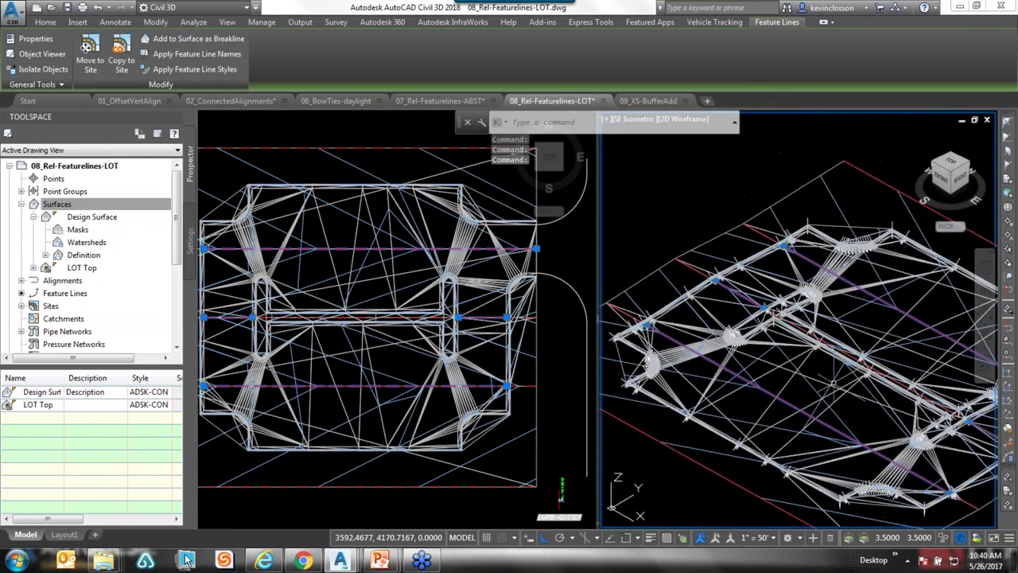
middle_click_drag(762, 277, 732, 324)
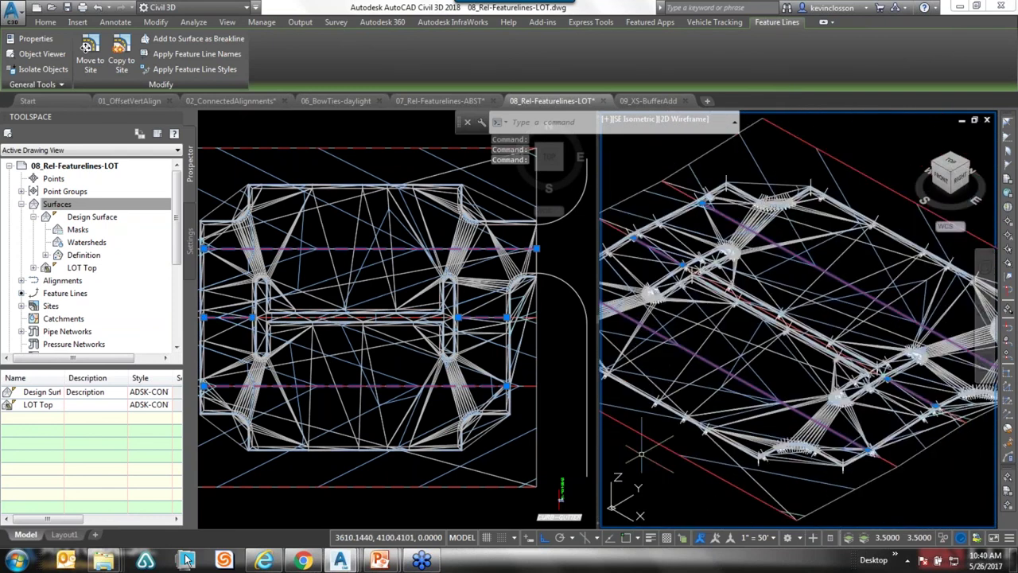
left_click(206, 42)
- Add the three feature lines to LOT Top as breaklines with a supplementing distance of 10
left_click_drag(486, 270, 390, 73)
left_click(436, 119)
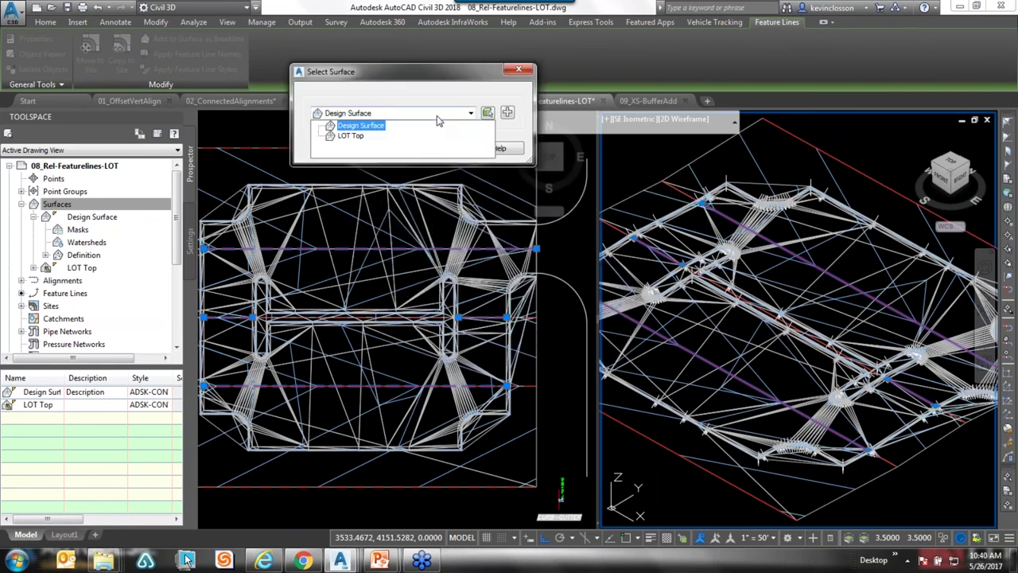
left_click(351, 135)
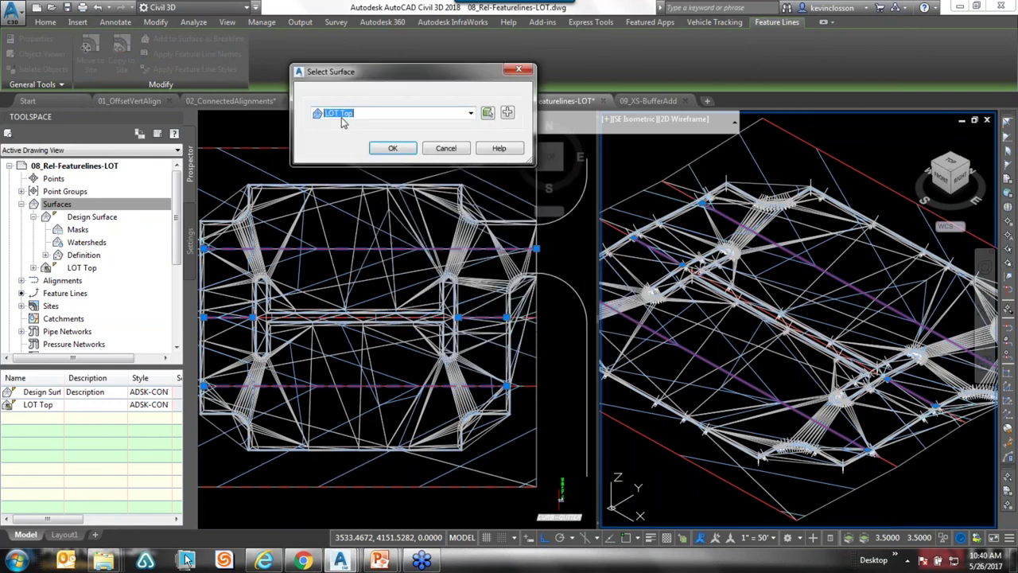
left_click(392, 148)
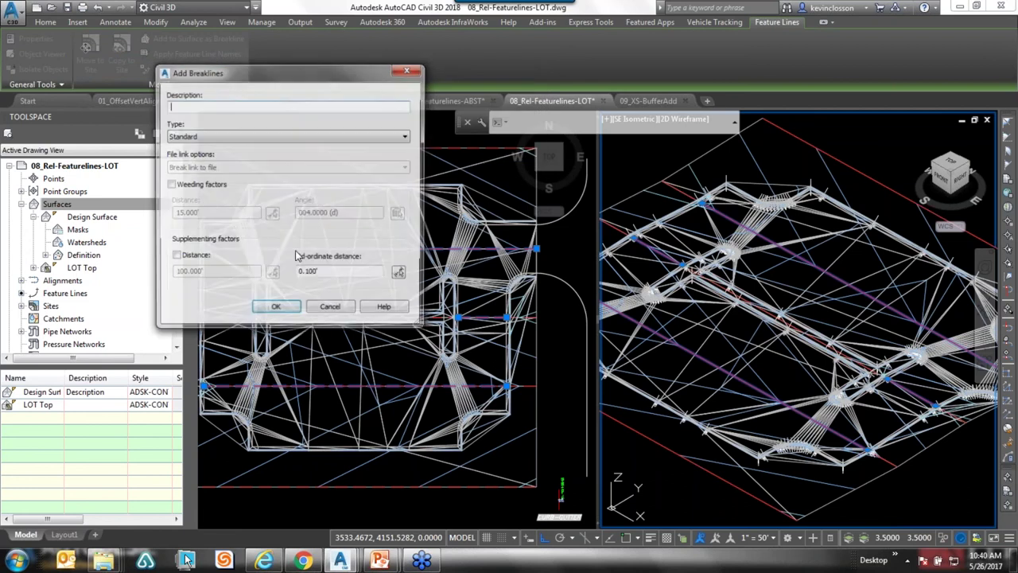
left_click_drag(248, 73, 243, 77)
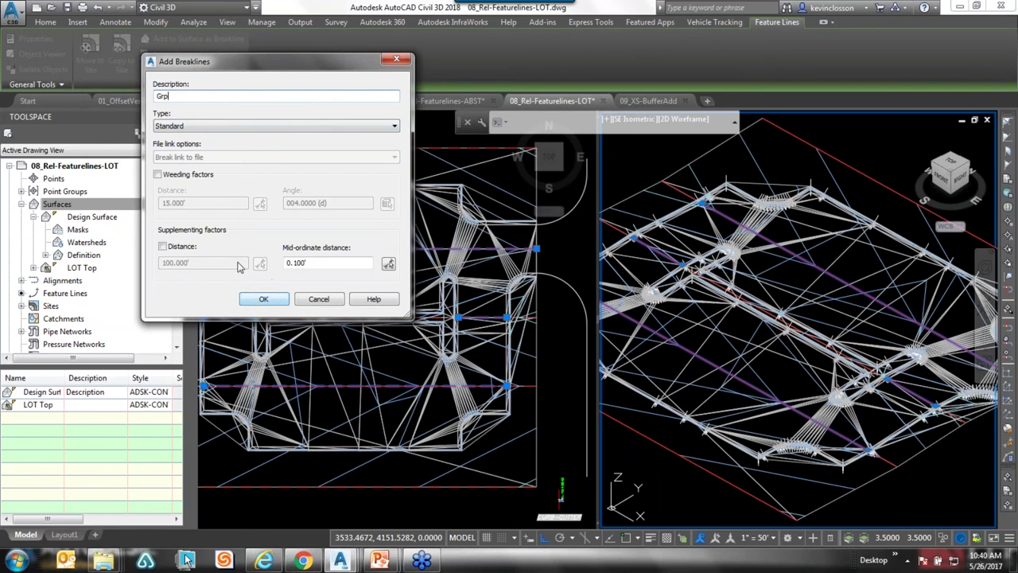
left_click(163, 247)
key("Tab")
type("1")
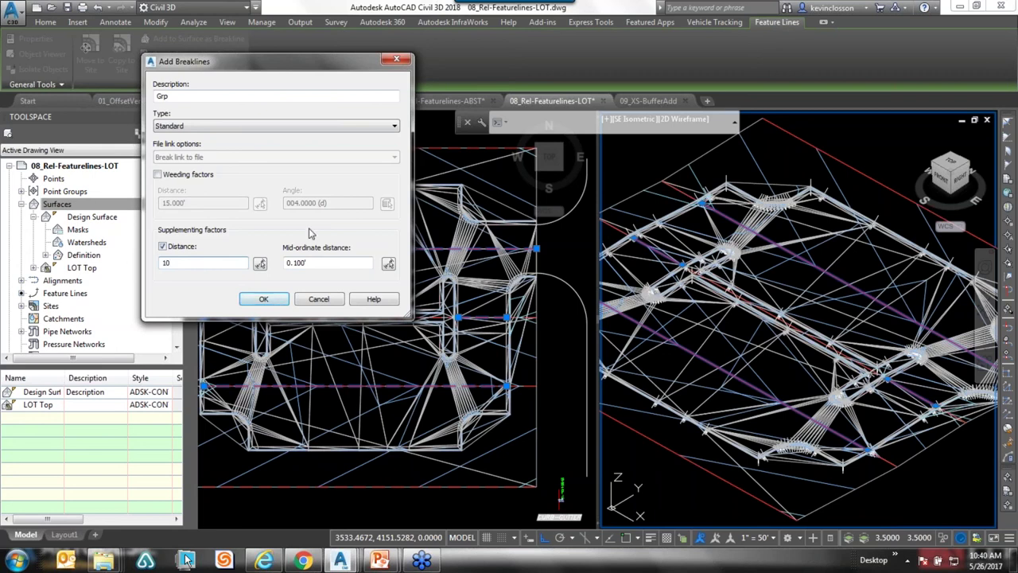
left_click(271, 300)
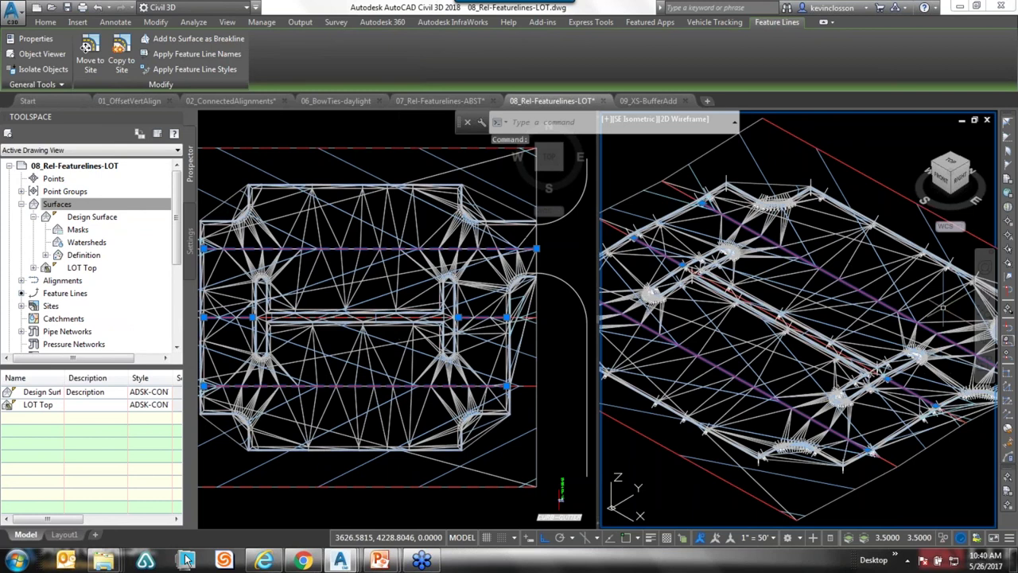
- Rebuild the LOT Top surface from the Prospector tree
left_click(70, 205)
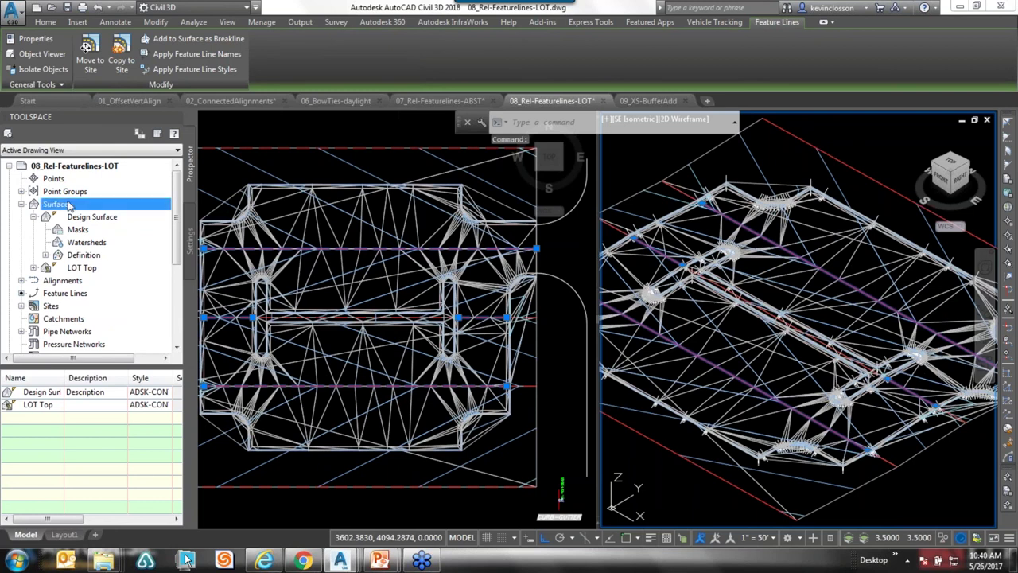
right_click(80, 268)
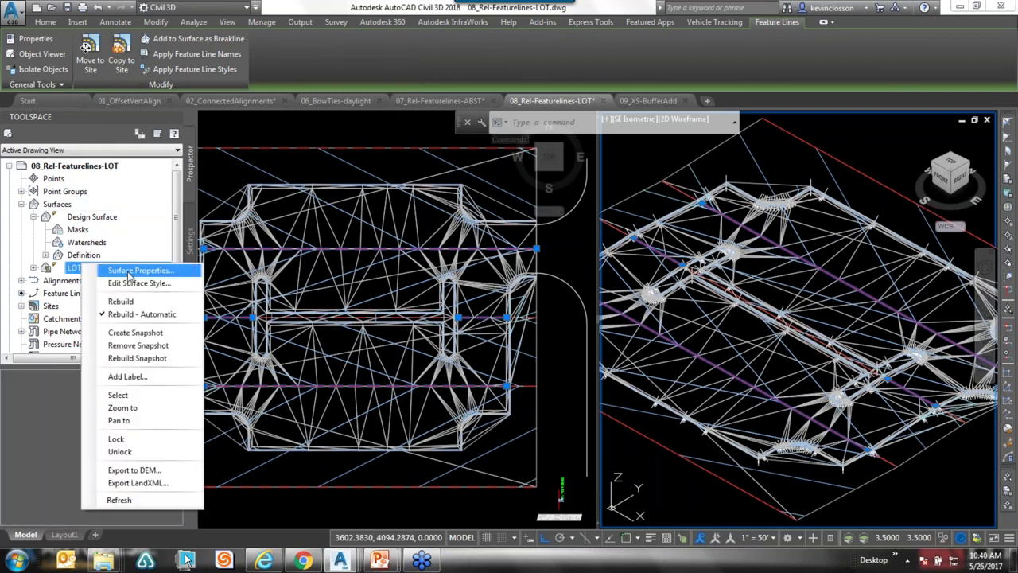
left_click(121, 300)
key("Escape")
key("Escape")
- View the LOT Top surface in Object Viewer, then switch to the 06_BowTies-daylight drawing
left_click(792, 374)
right_click(791, 374)
left_click(827, 350)
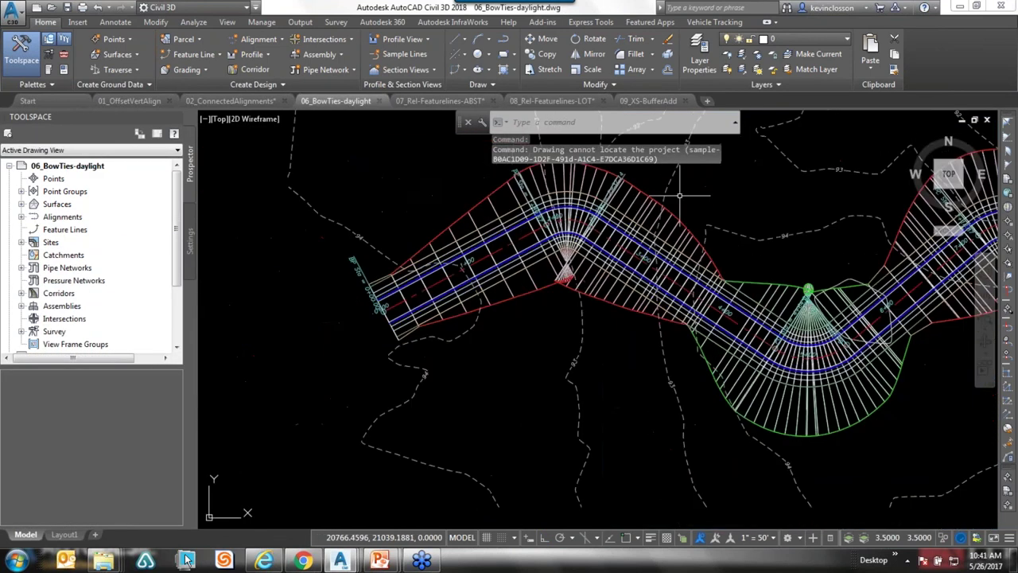
mouse_move(680, 195)
middle_mouse_down("shift")
mouse_move(522, 291)
mouse_move(648, 266)
mouse_move(659, 277)
middle_mouse_up("shift")
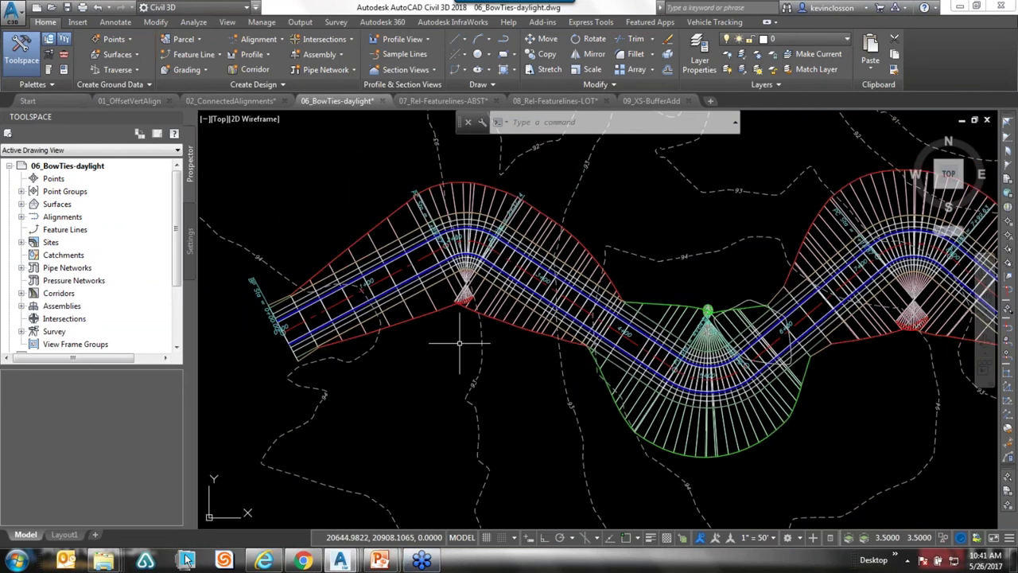
scroll(469, 301, "up", 5)
scroll(469, 300, "up", 2)
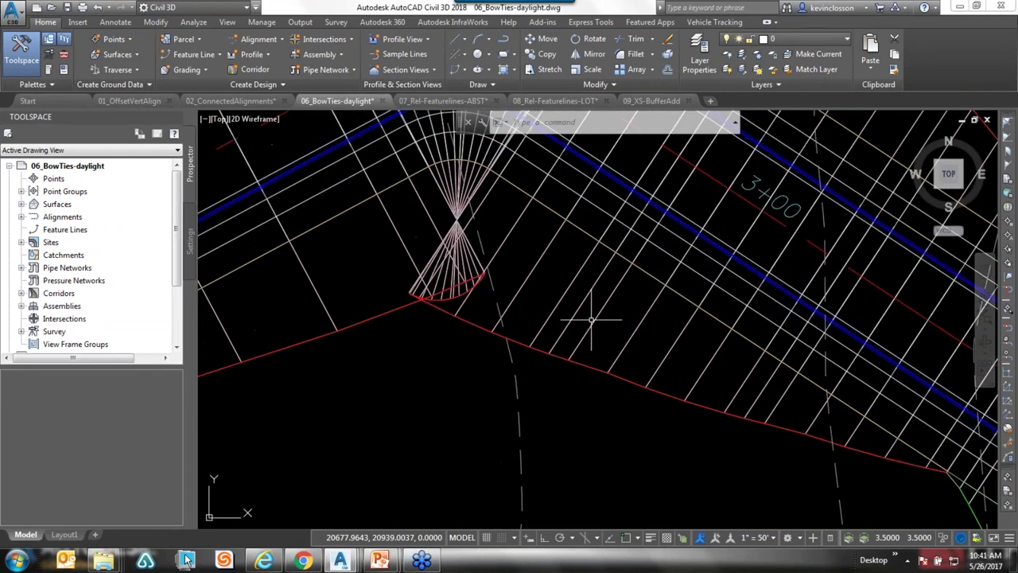
scroll(591, 320, "down", 5)
scroll(493, 226, "up", 3)
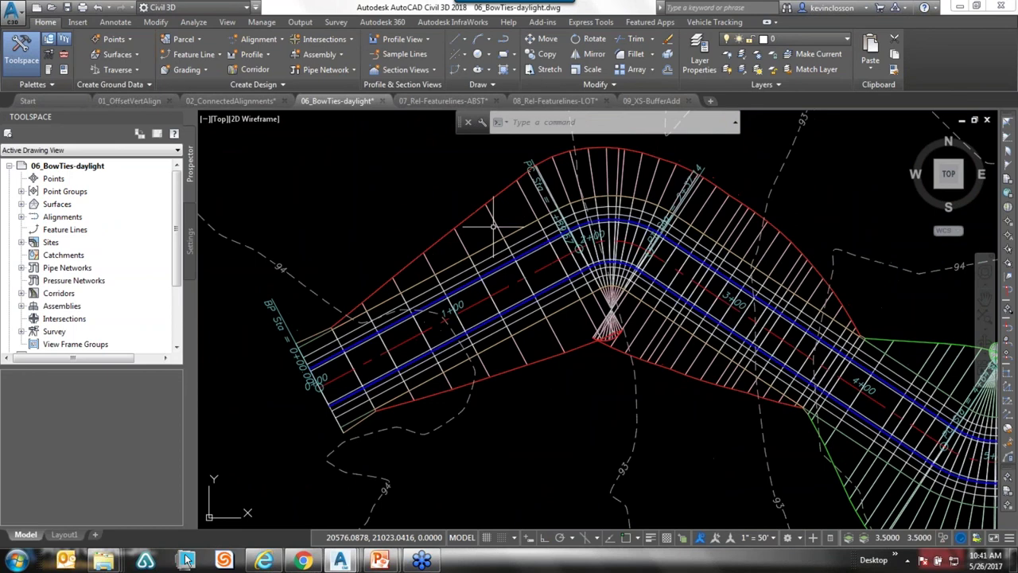
left_click(493, 226)
right_click(434, 183)
left_click(475, 422)
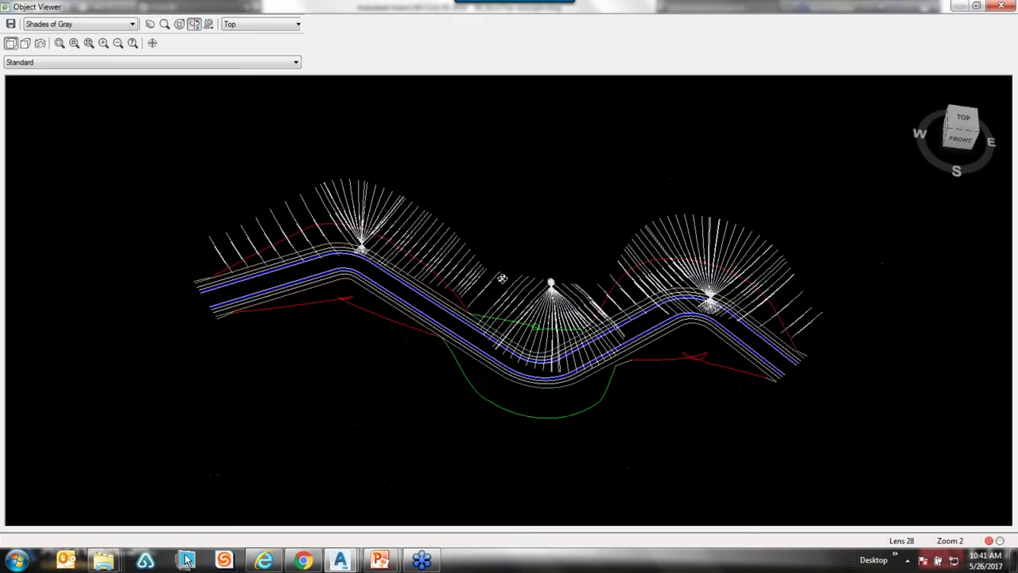
left_click_drag(500, 277, 371, 282)
scroll(538, 228, "up", 3)
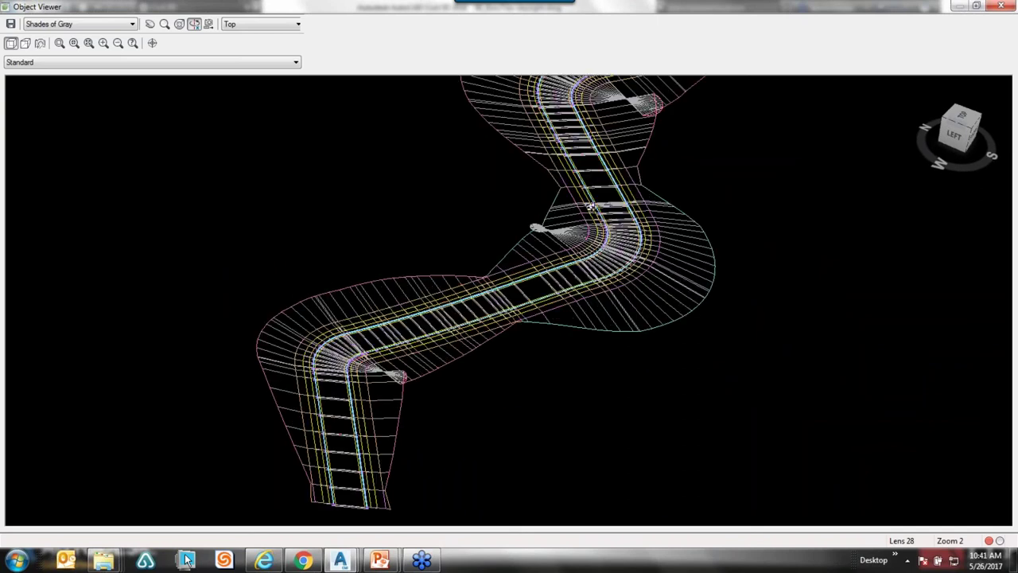
key("alt+F4")
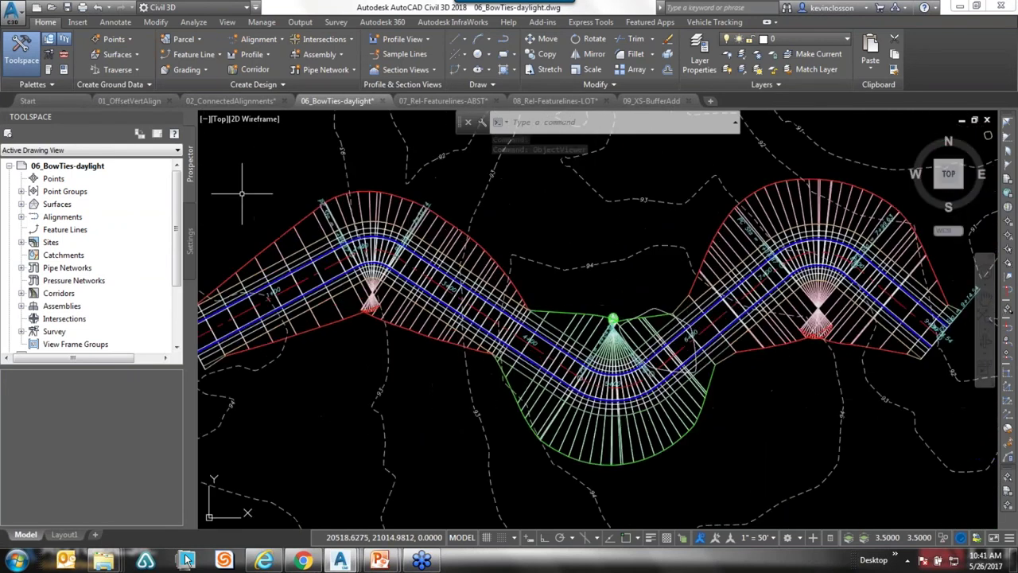
- Clear the Maple Street bowtie near 2+00 with start/end pieces and meeting point, and rebuild
left_click(402, 203)
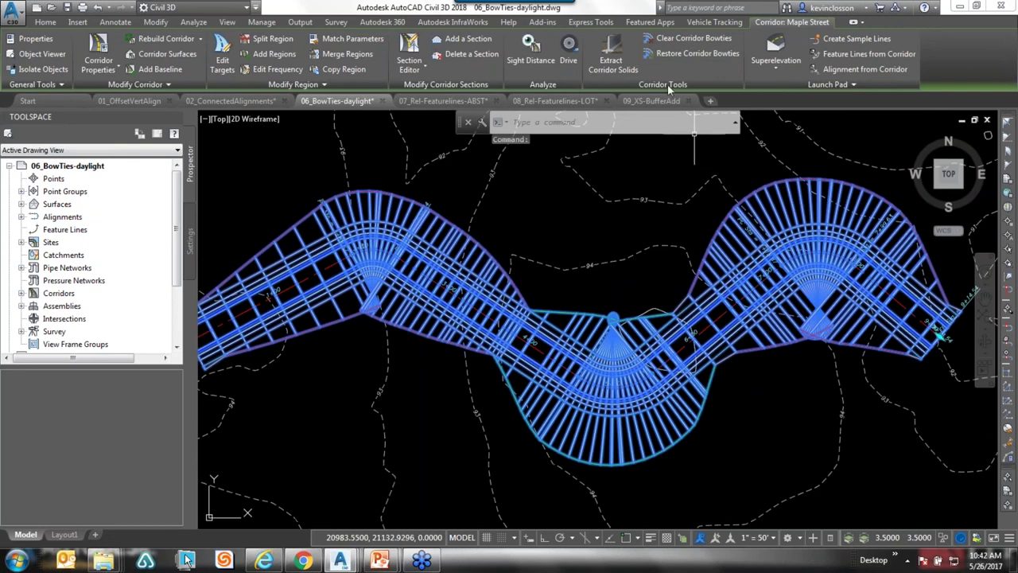
left_click(693, 39)
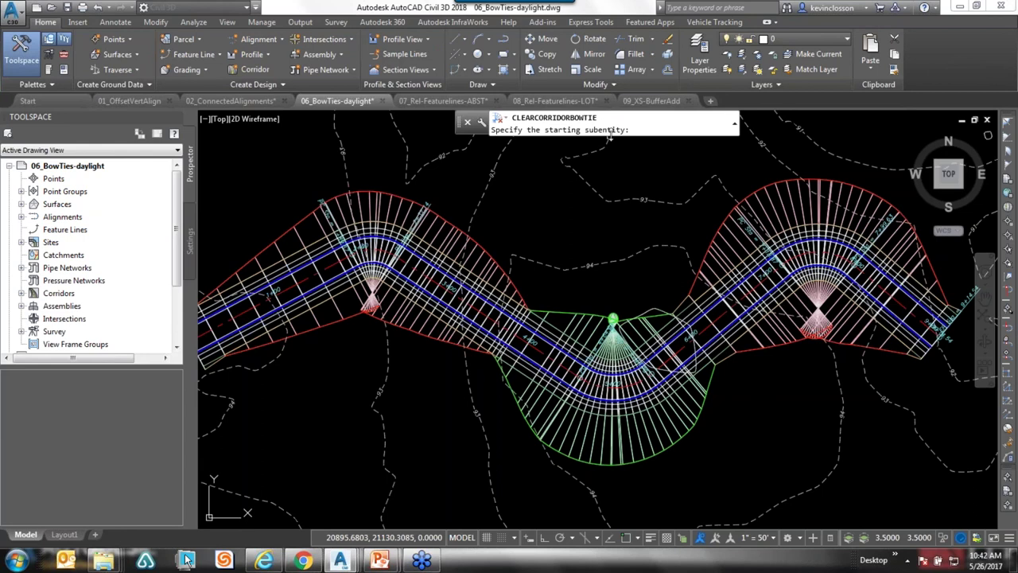
left_click(331, 266)
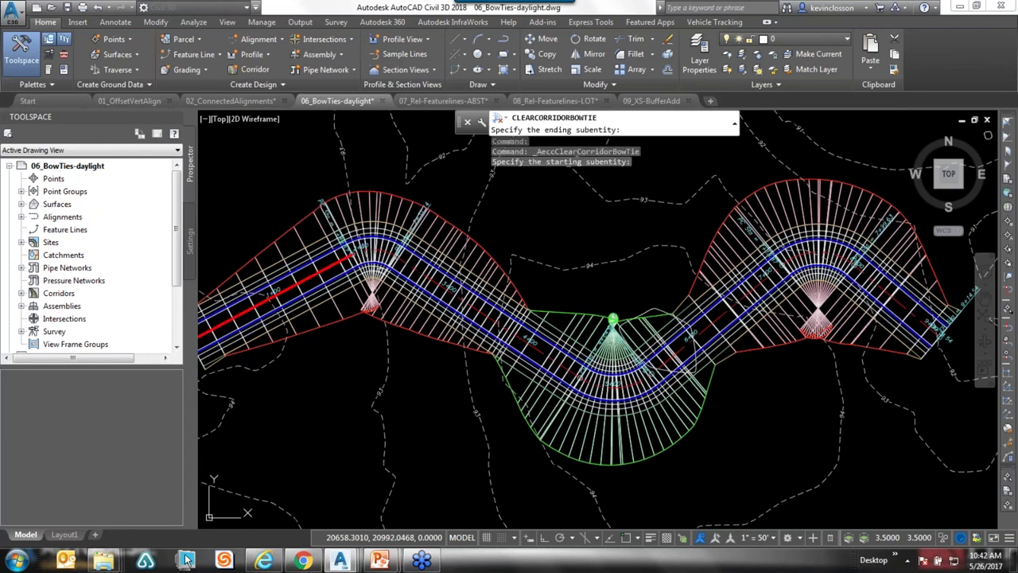
scroll(337, 267, "up", 5)
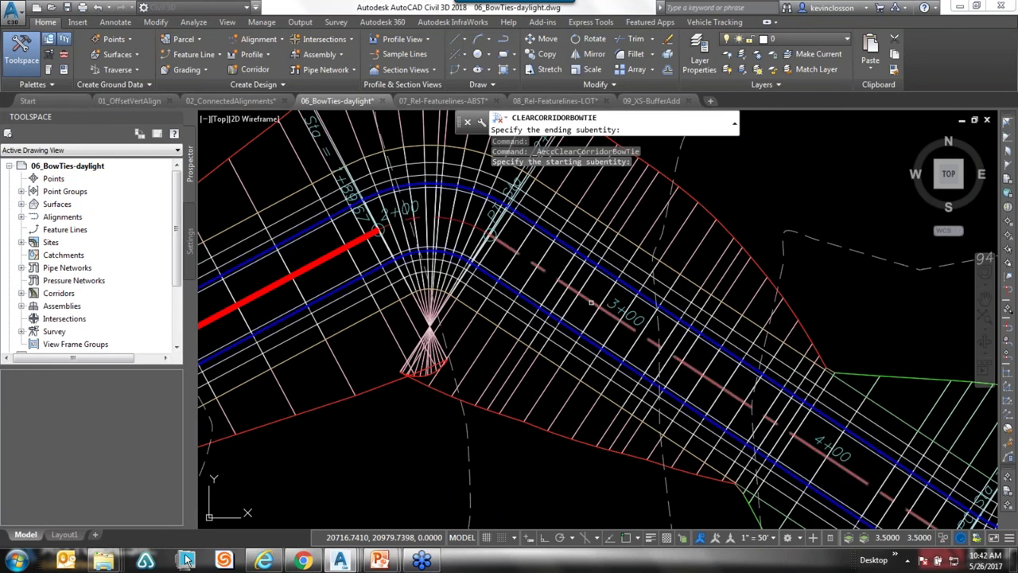
left_click(602, 304)
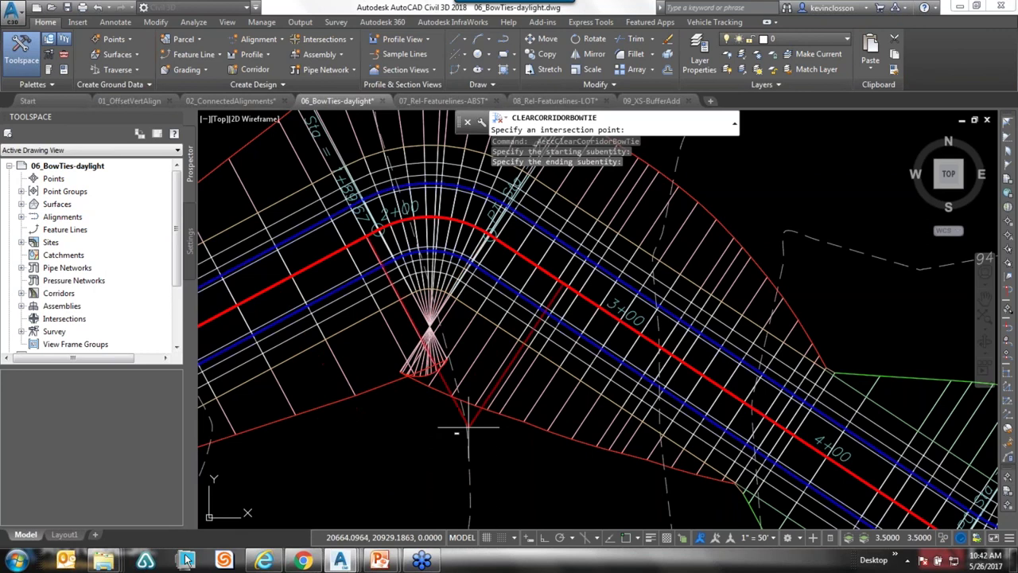
left_click(429, 352)
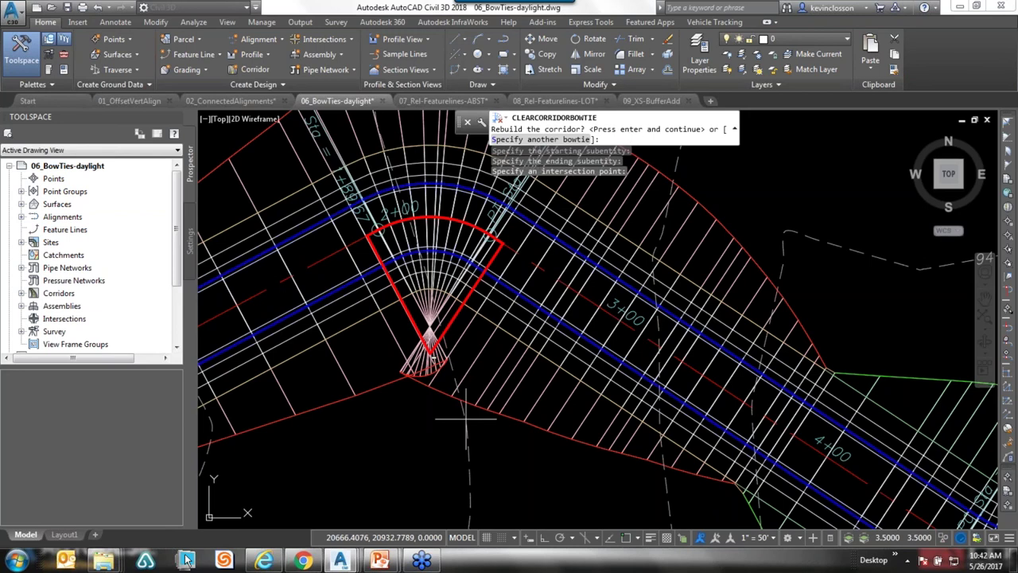
key("Return")
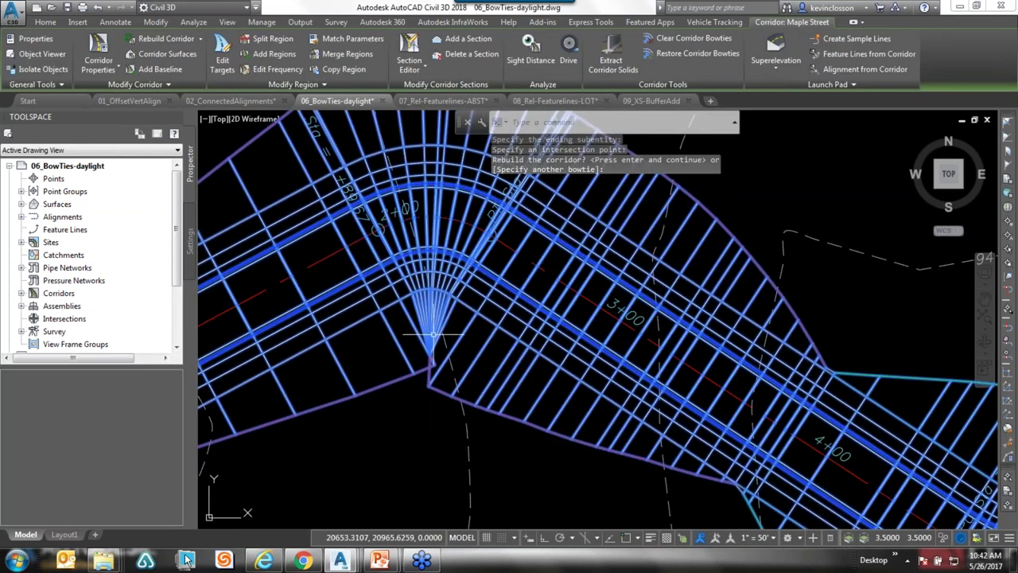
- Zoom in on the apex, then undo the last zoom from the Undo history list
scroll(431, 334, "up", 2)
scroll(447, 302, "up", 2)
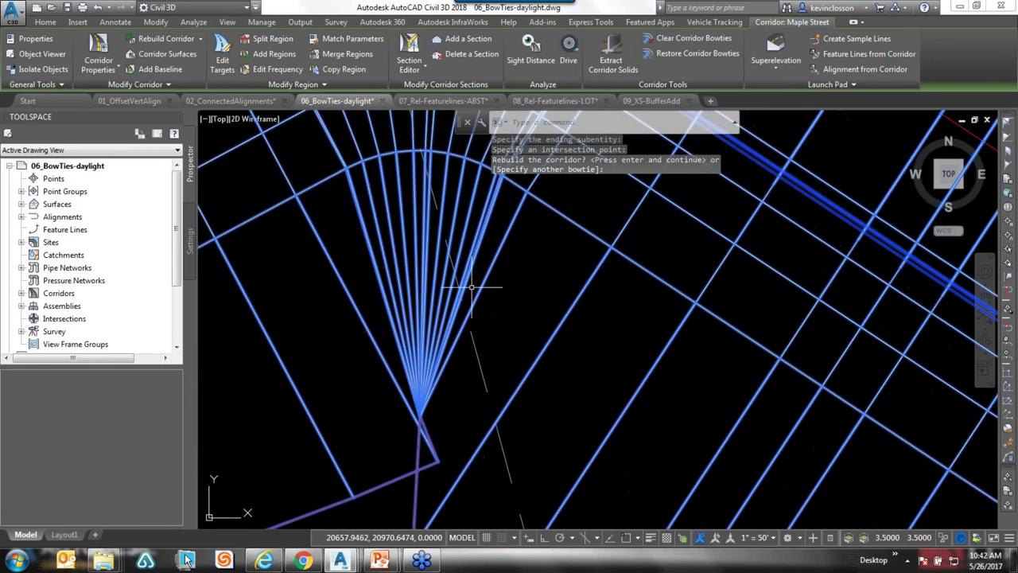
left_click(110, 8)
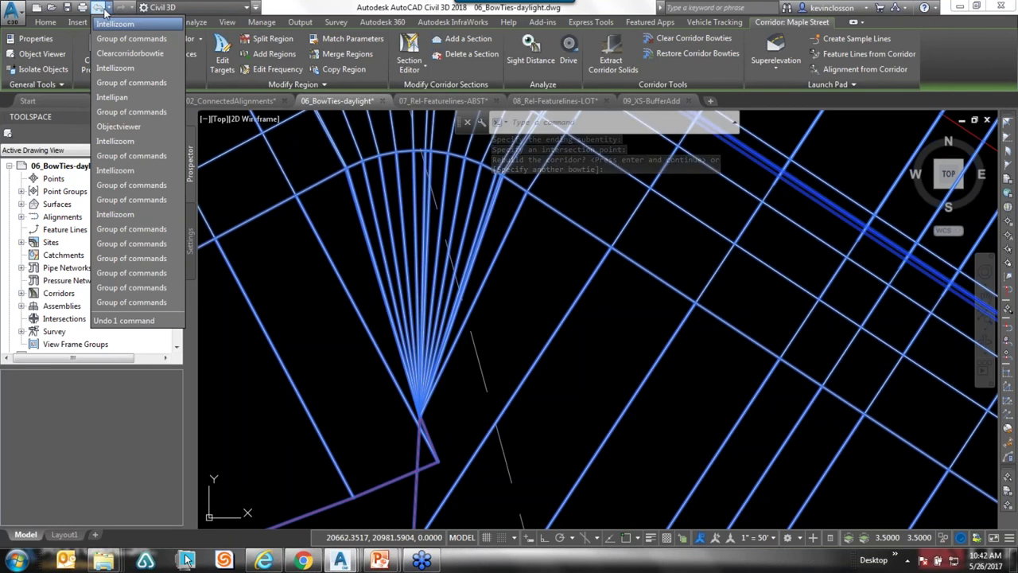
left_click(106, 23)
- Select the Maple Street corridor and start Clear Corridor Bowties, then cancel it
key("Escape")
key("Escape")
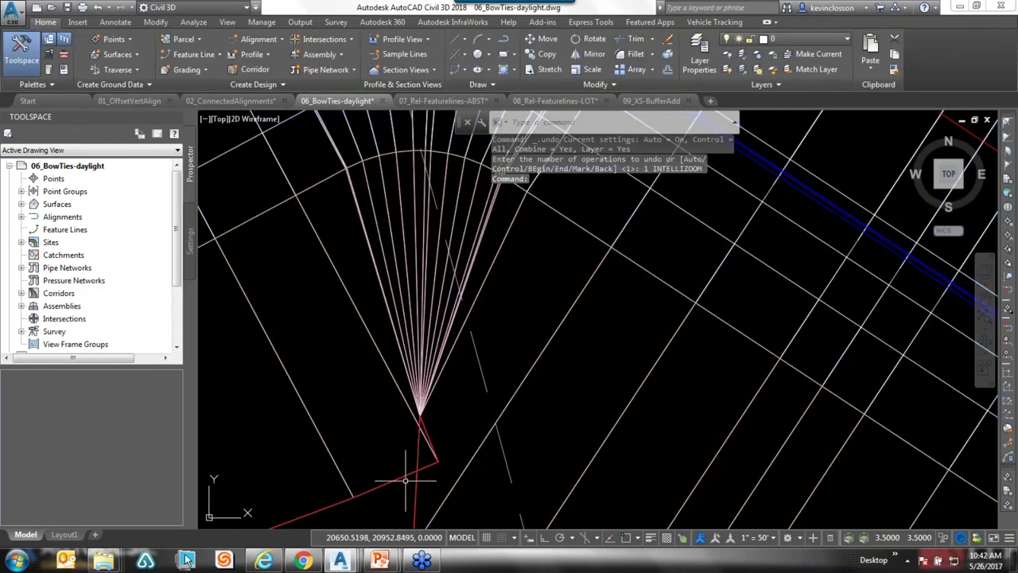
mouse_move(426, 429)
middle_mouse_down()
mouse_move(448, 250)
mouse_move(430, 422)
middle_mouse_up()
scroll(477, 280, "down", 2)
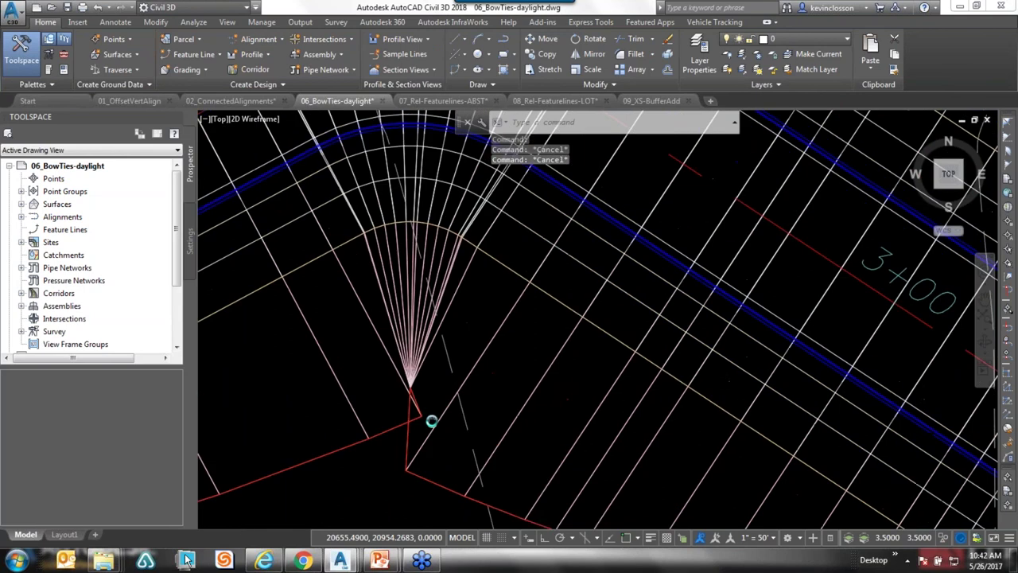
left_click(549, 403)
left_click(519, 358)
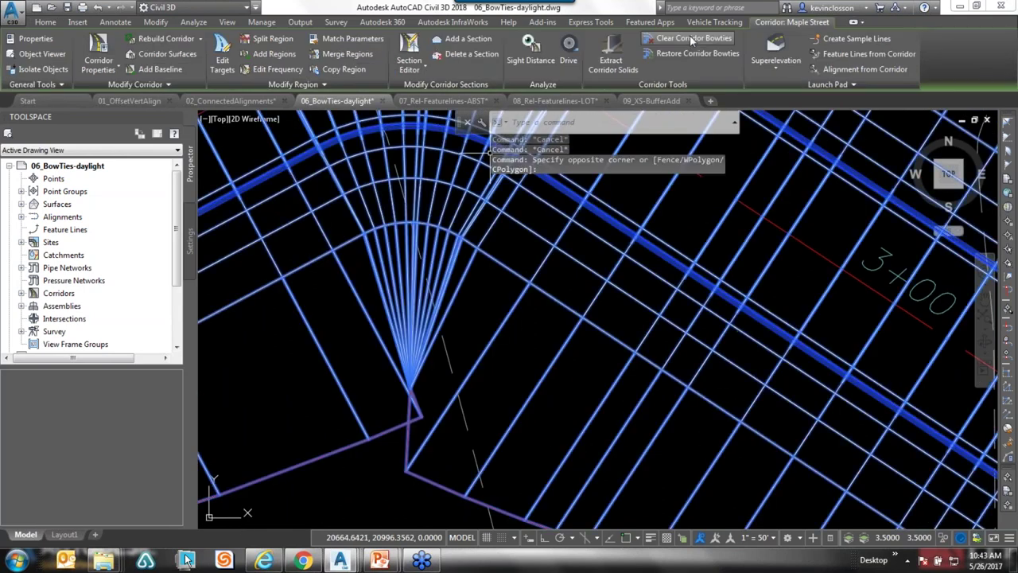
left_click(693, 40)
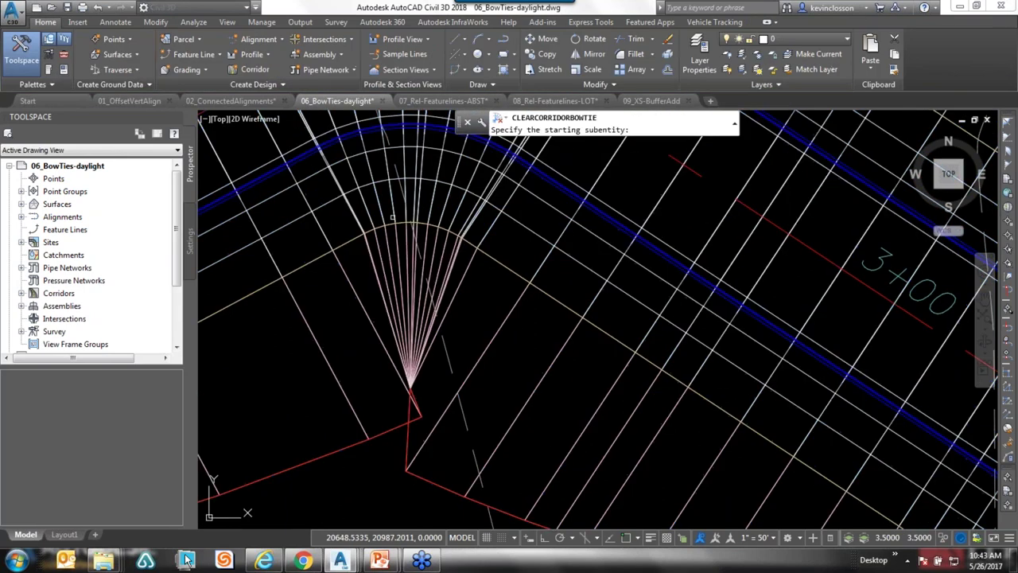
middle_click_drag(431, 274, 466, 390)
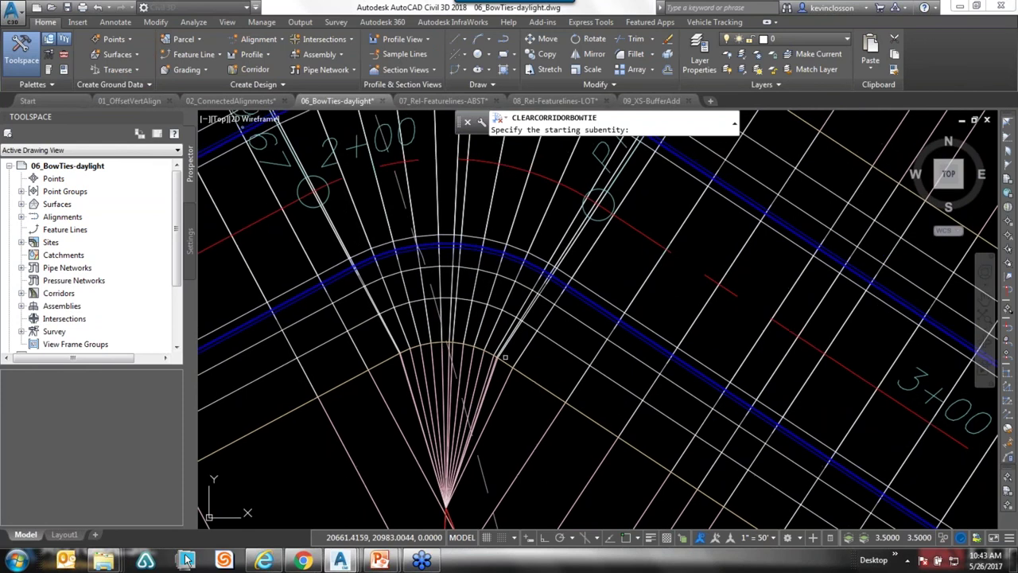
scroll(478, 366, "down", 2)
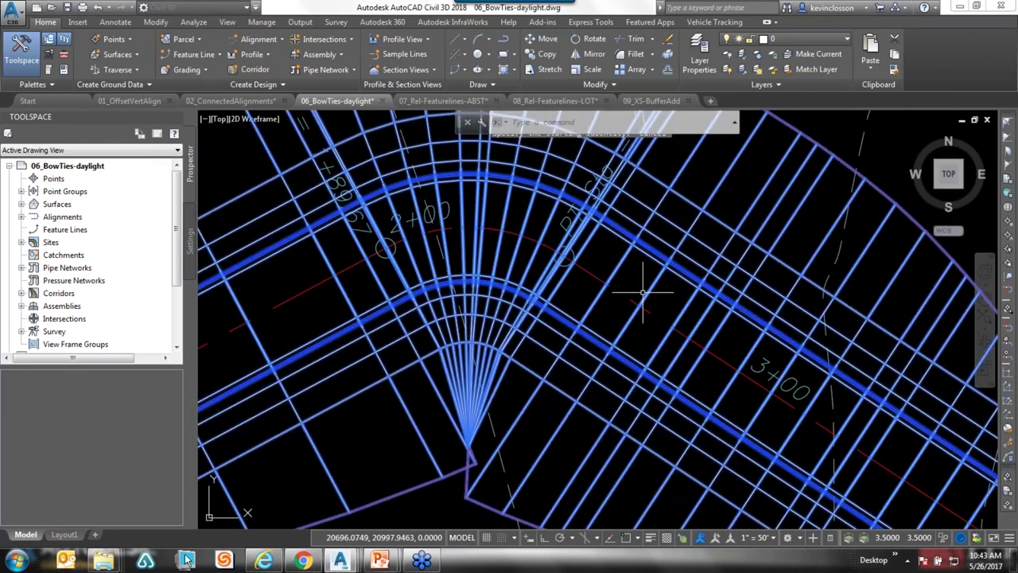
key("Escape")
key("Escape")
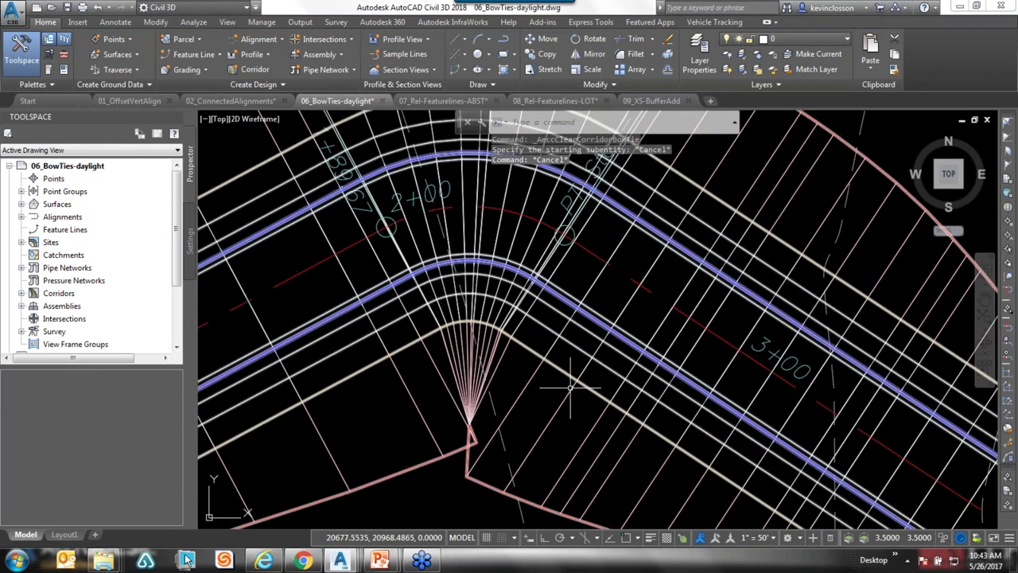
- Restore the cleared bowtie near 2+00 and rebuild the corridor
left_click(592, 317)
left_click(732, 57)
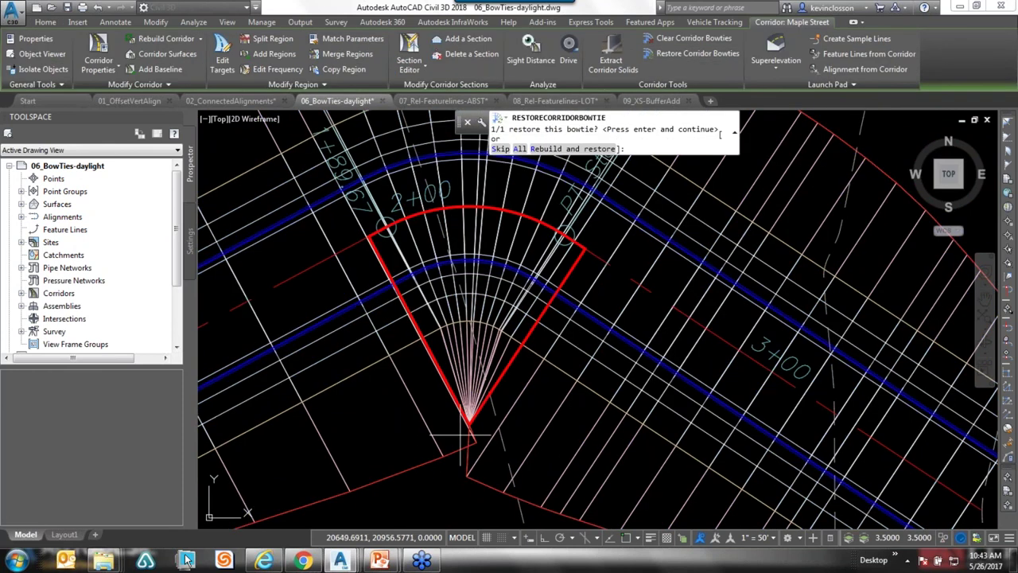
key("Return")
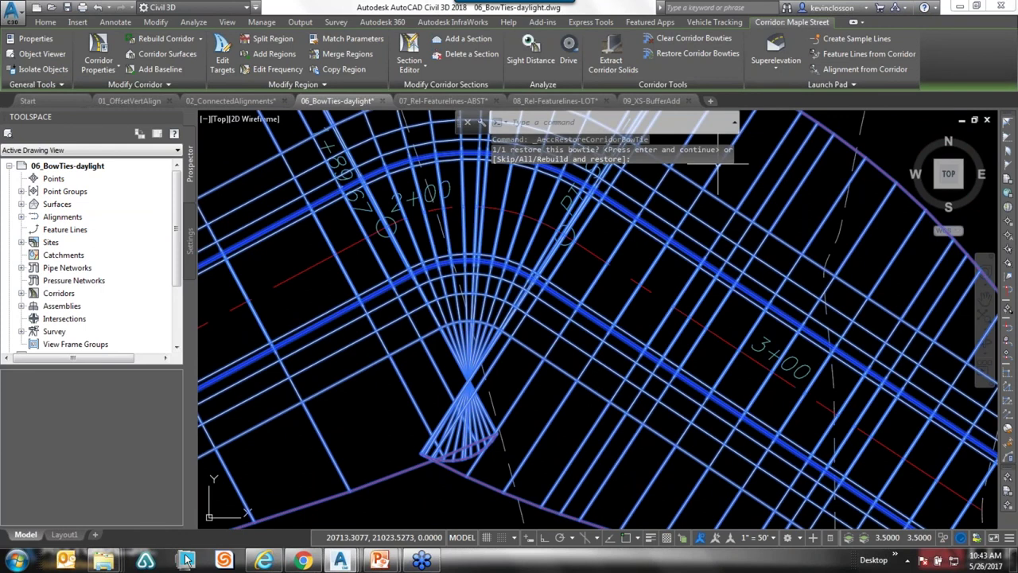
- Clear the bowtie again with new start/end edges and apex intersection point, then rebuild
left_click(693, 38)
left_click(303, 275)
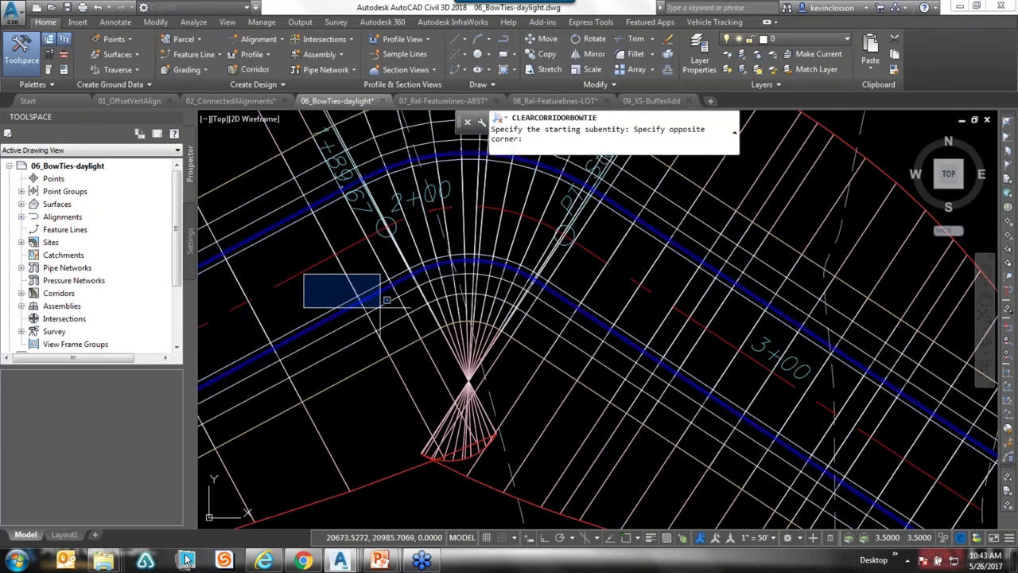
left_click(267, 279)
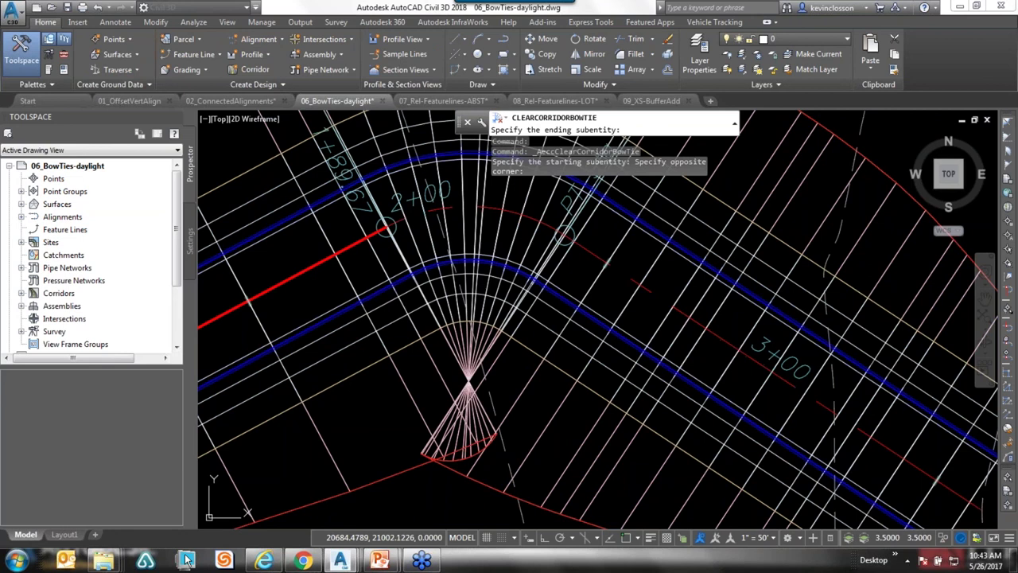
left_click(598, 252)
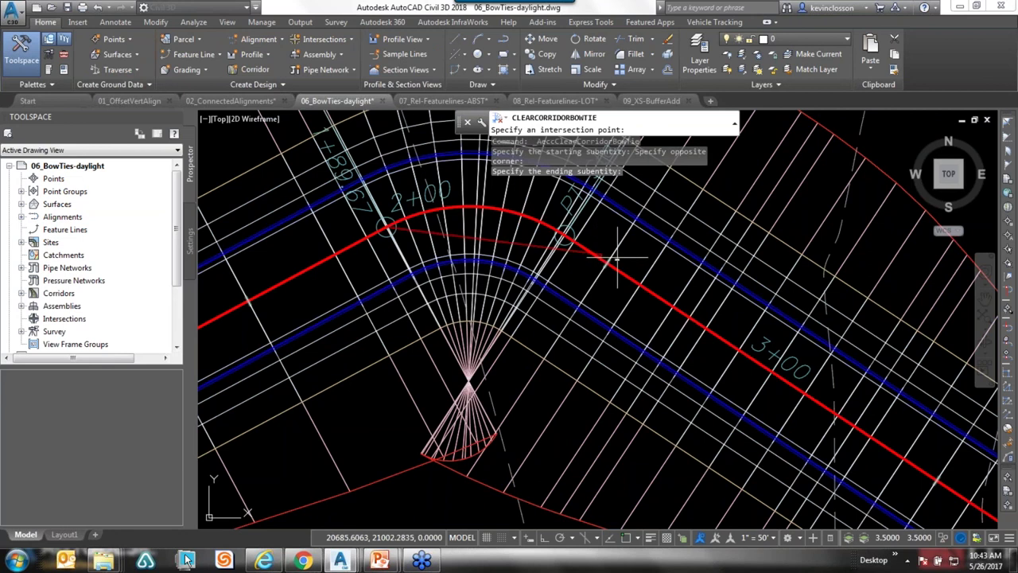
left_click(465, 461)
key("Return")
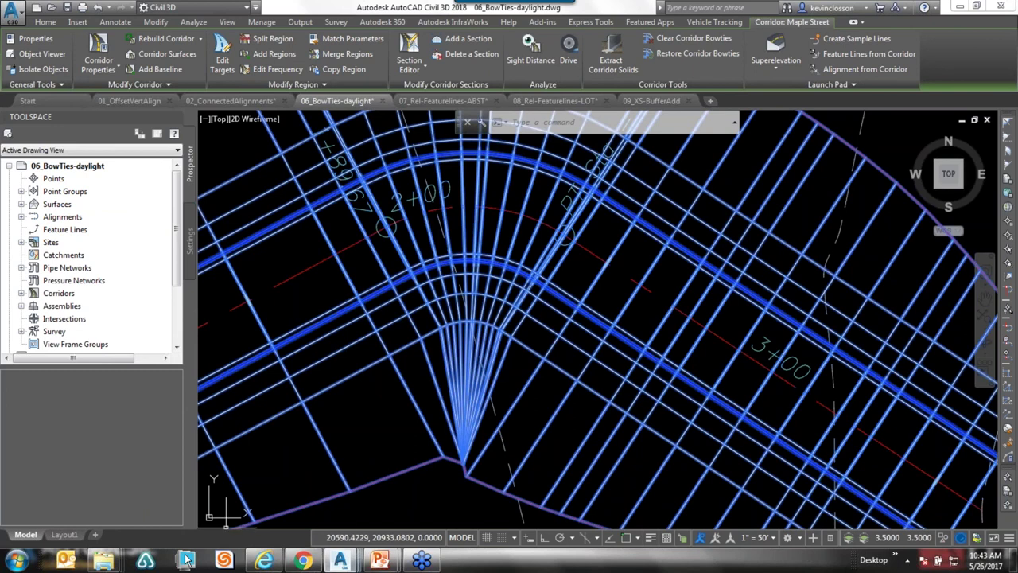
key("Escape")
- Pick the lower start edge, upper end edge and apex point for the green-daylight bowtie
middle_click_drag(683, 420, 451, 288)
scroll(451, 289, "down", 4)
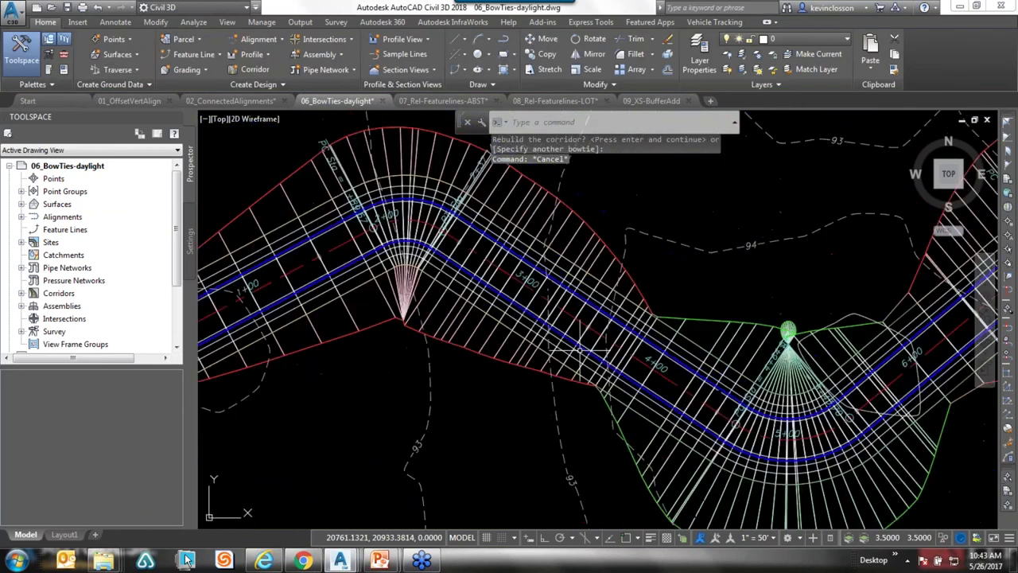
mouse_move(427, 335)
middle_mouse_down()
mouse_move(165, 348)
mouse_move(233, 345)
middle_mouse_up()
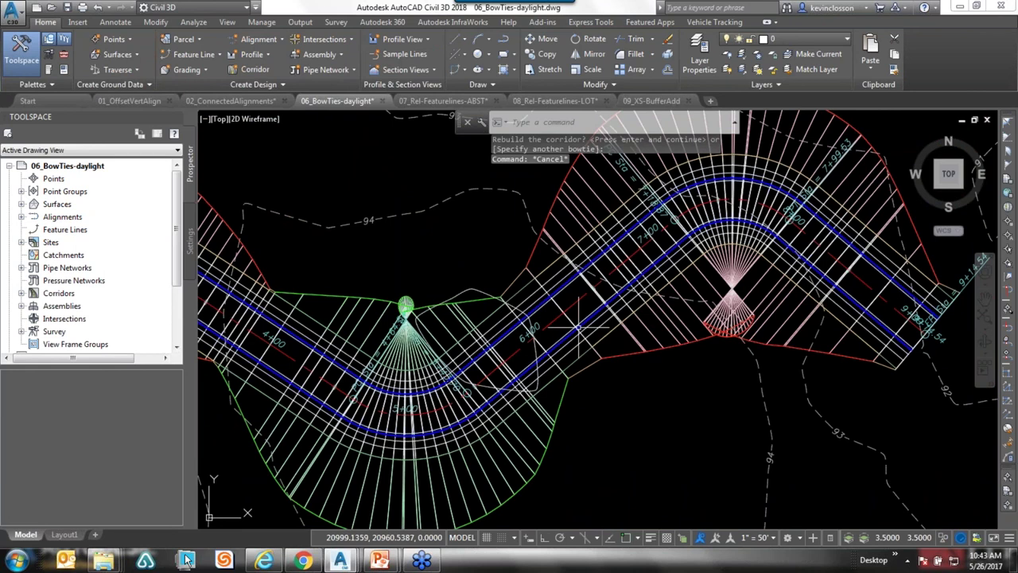
left_click(601, 177)
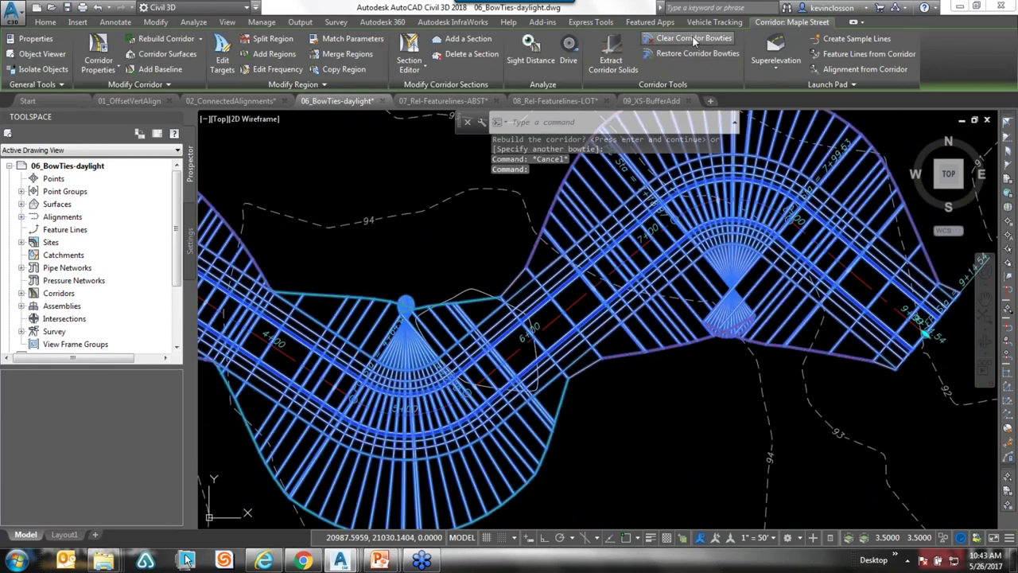
left_click(693, 40)
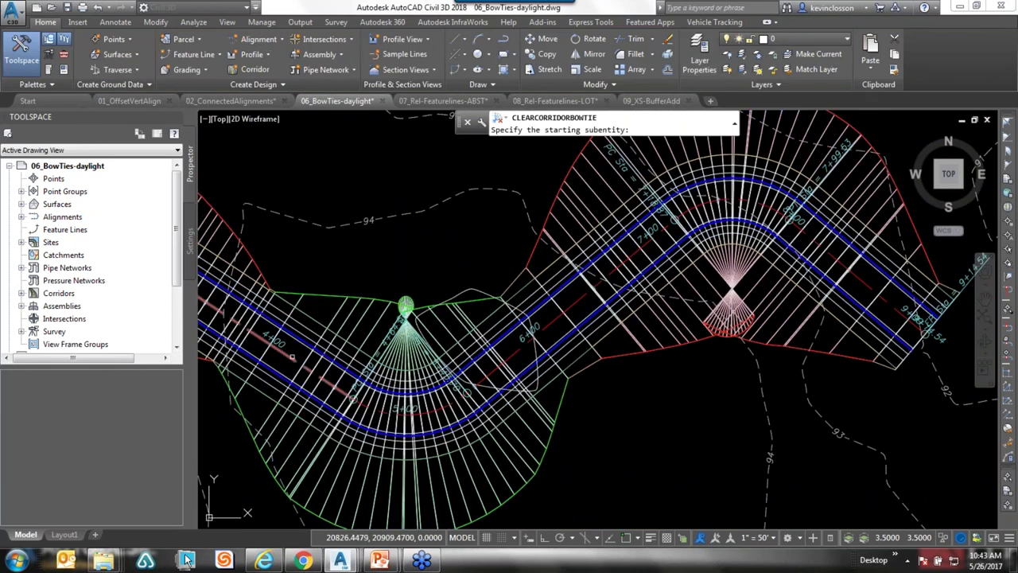
left_click(292, 357)
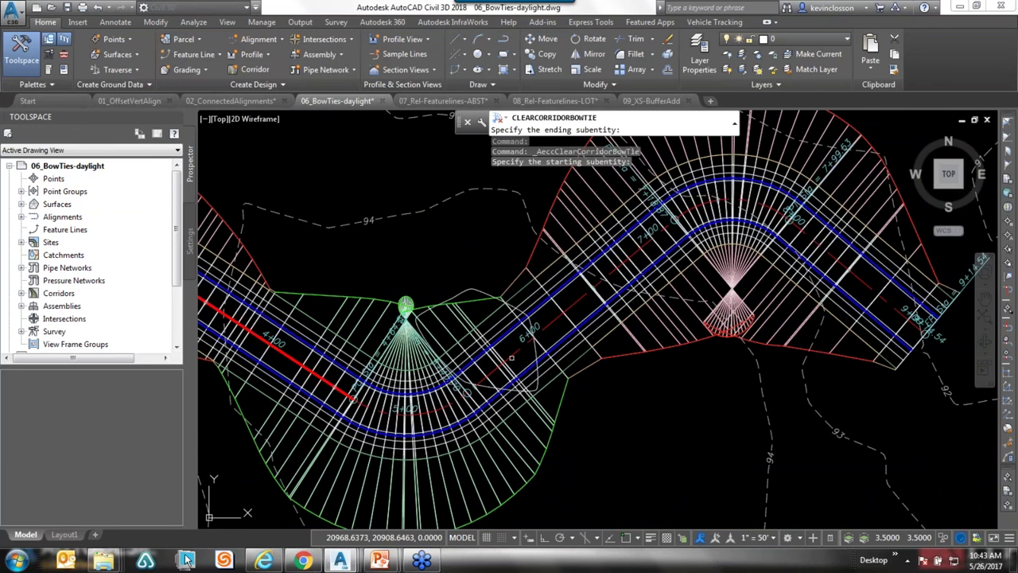
left_click(513, 356)
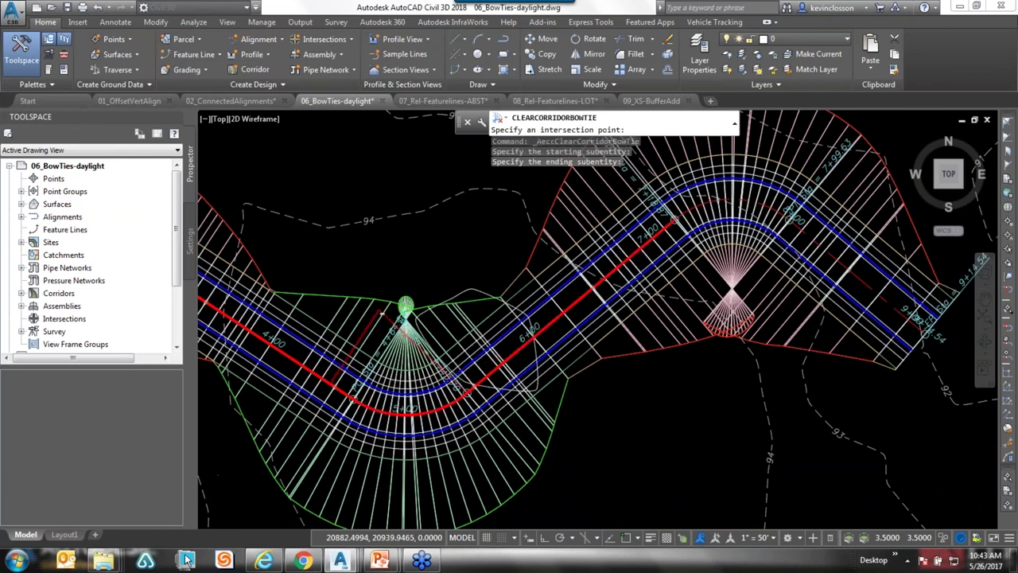
scroll(382, 313, "up", 5)
left_click(497, 292)
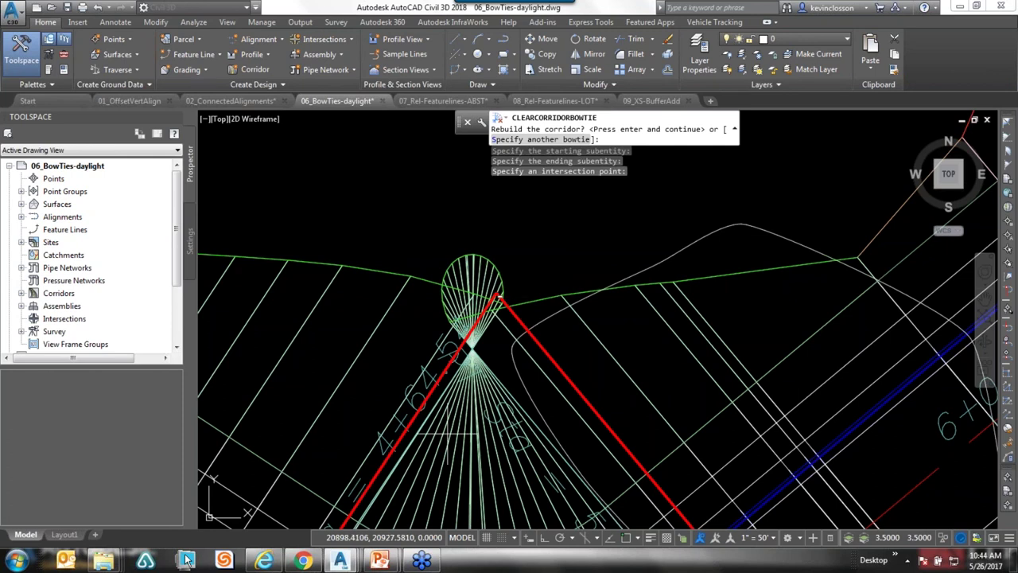
- Pan over to the next curve near 7+00
scroll(516, 364, "down", 2)
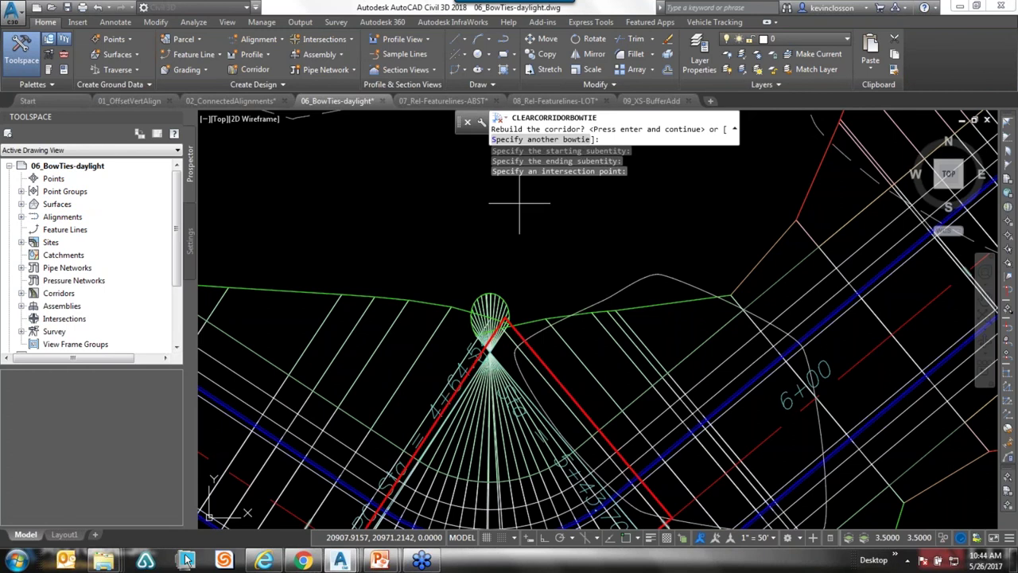
scroll(647, 272, "down", 2)
mouse_move(593, 390)
middle_mouse_down()
mouse_move(588, 319)
mouse_move(298, 406)
middle_mouse_up()
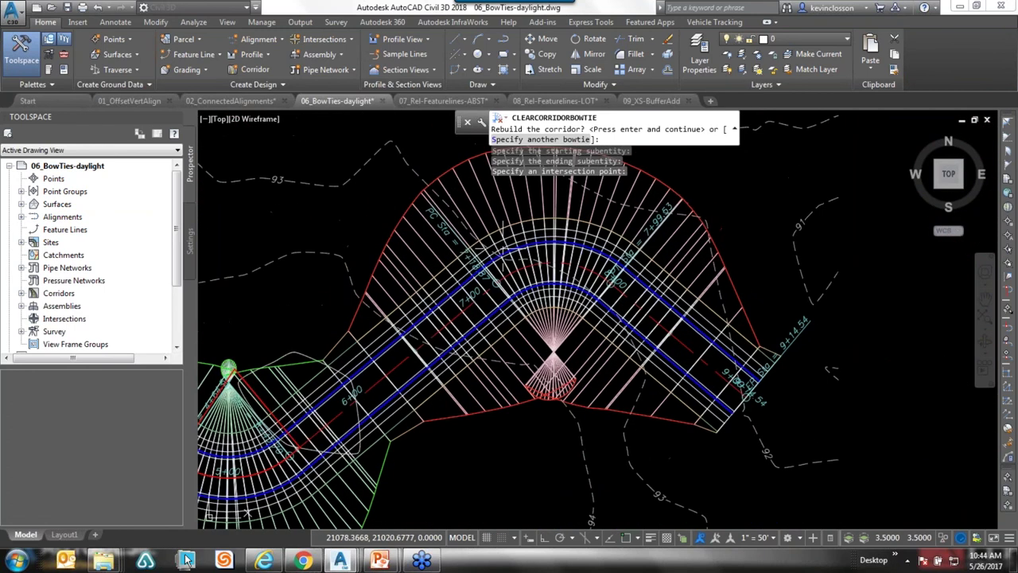
- Define another bowtie at the curve near 7+00 with start/end edges and apex point
left_click(547, 141)
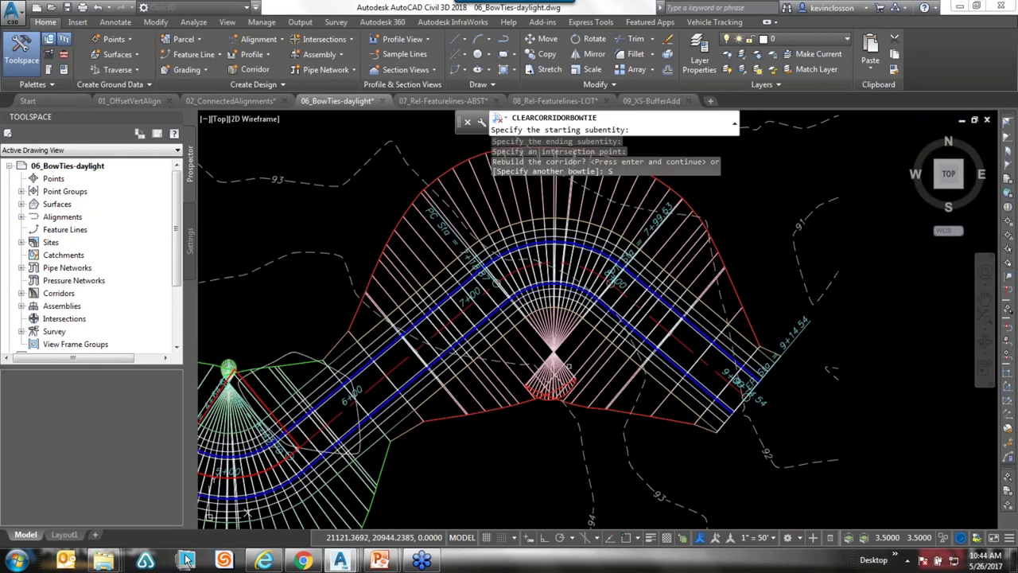
left_click(669, 341)
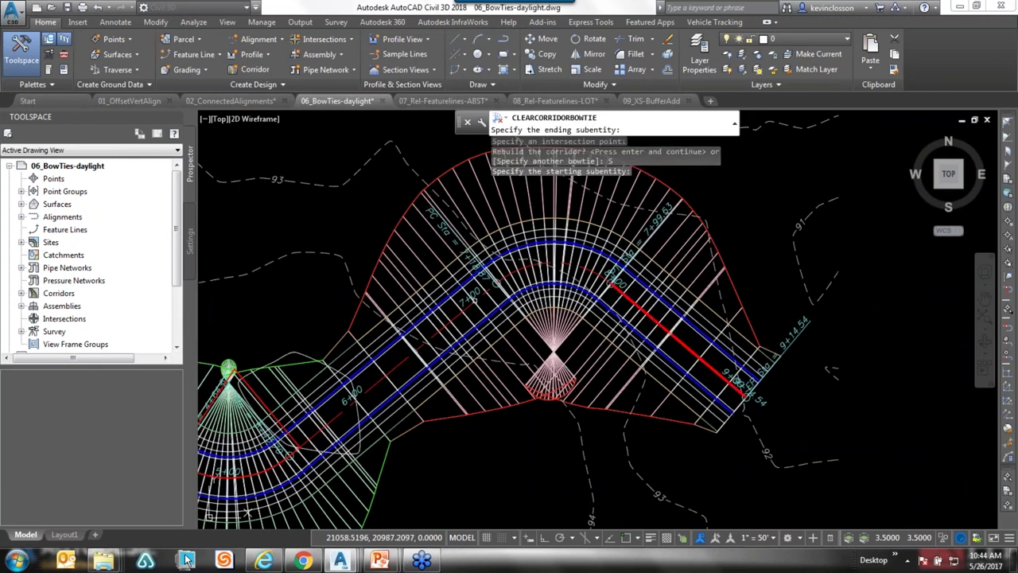
left_click(473, 316)
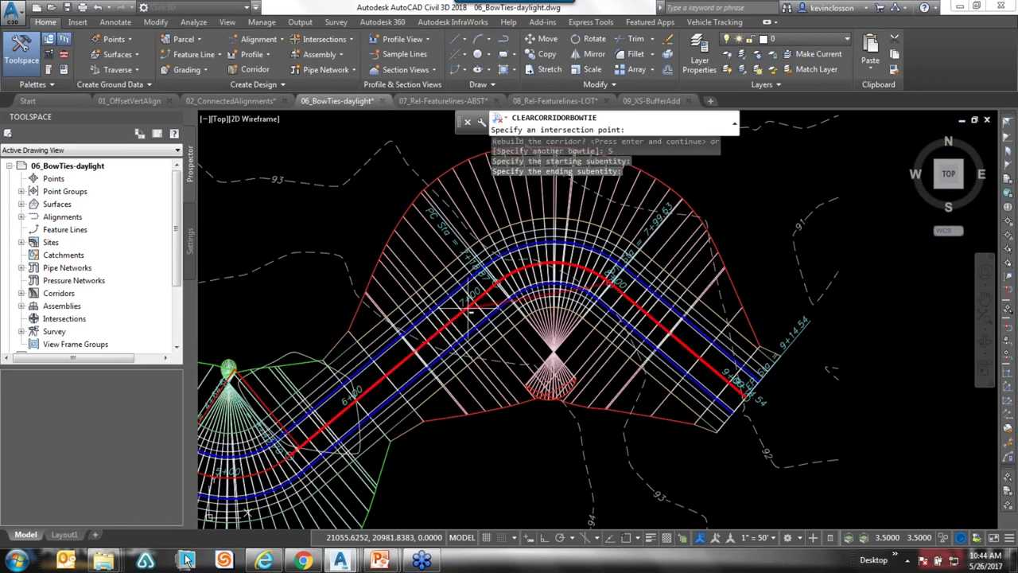
left_click(555, 401)
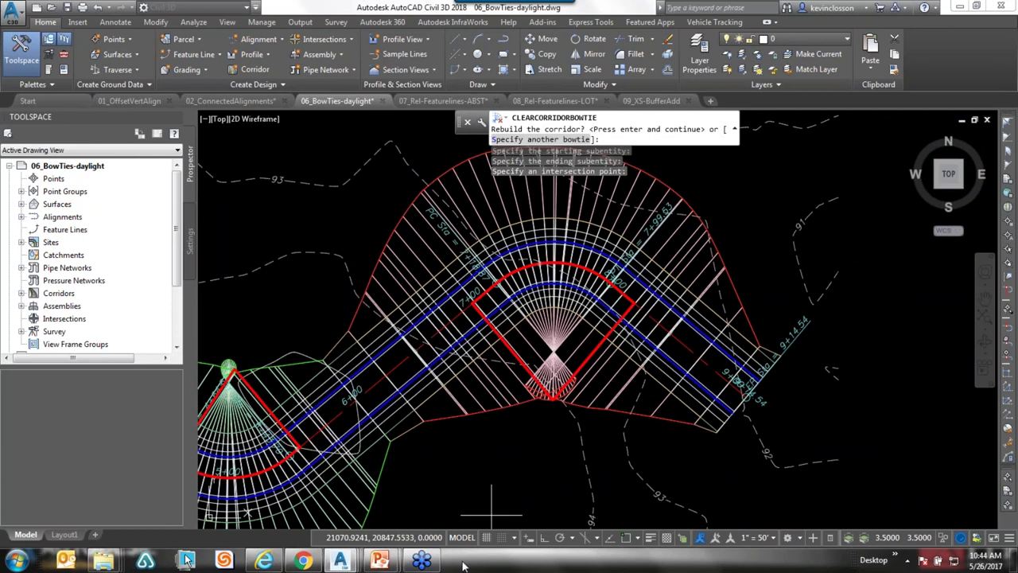
key("Return")
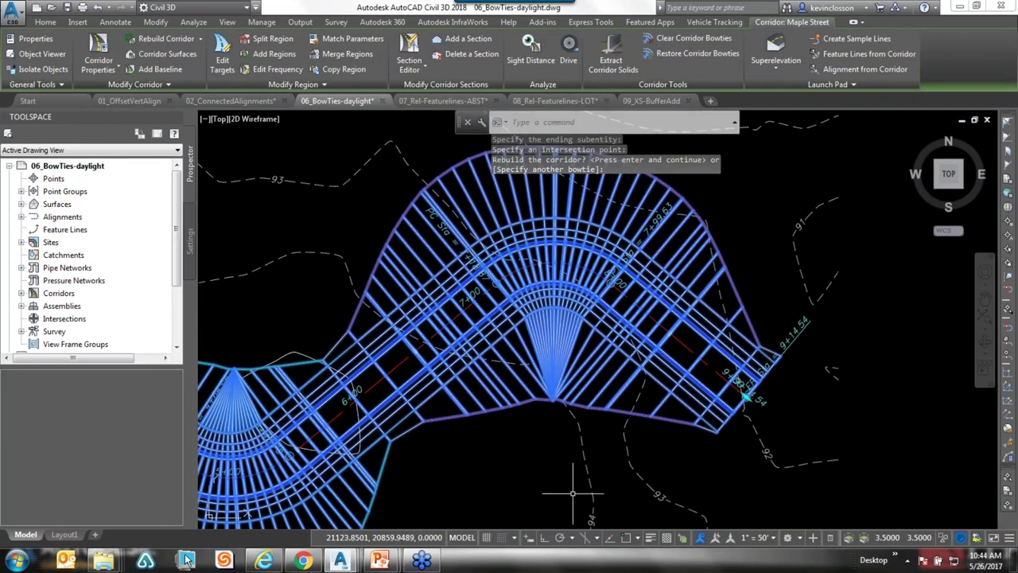
- Exit the bowtie-clearing command and clear the corridor selection
scroll(565, 400, "up", 5)
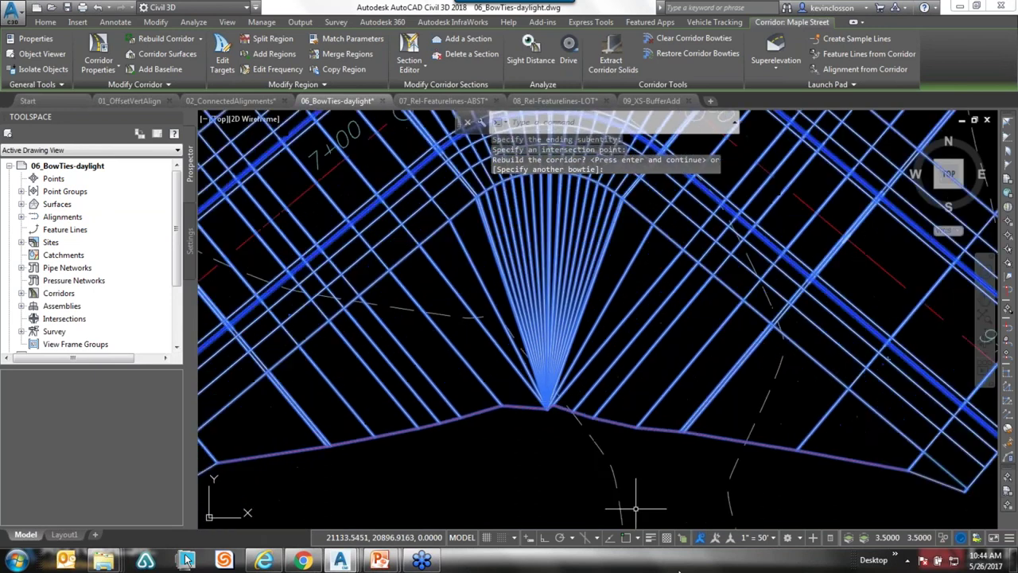
scroll(588, 334, "down", 3)
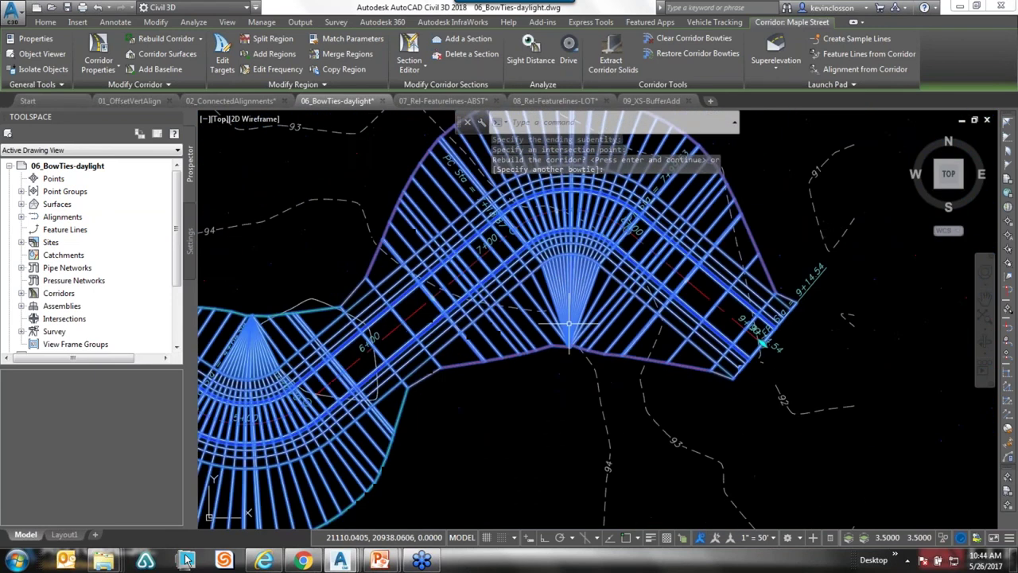
key("Escape")
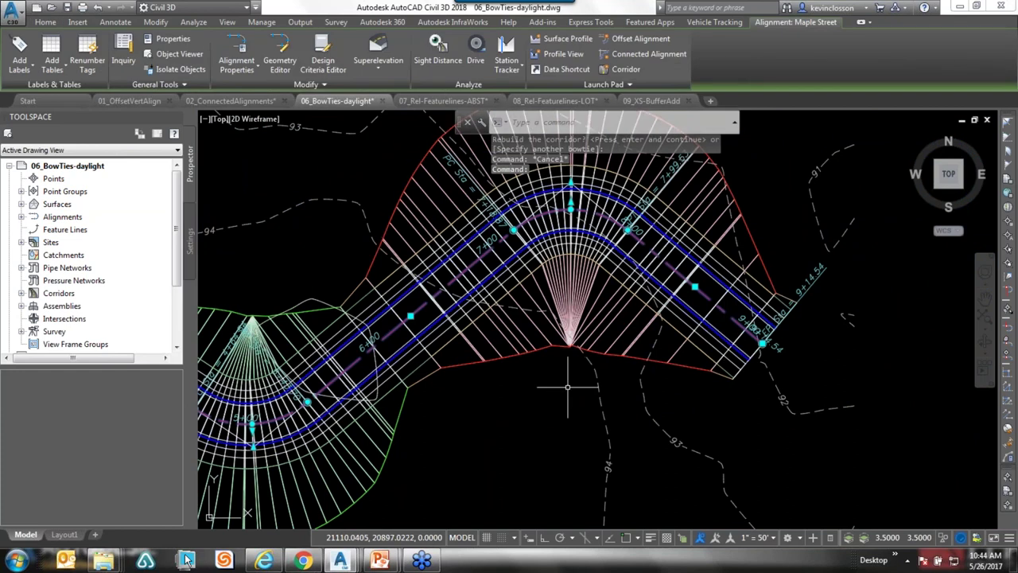
key("Escape")
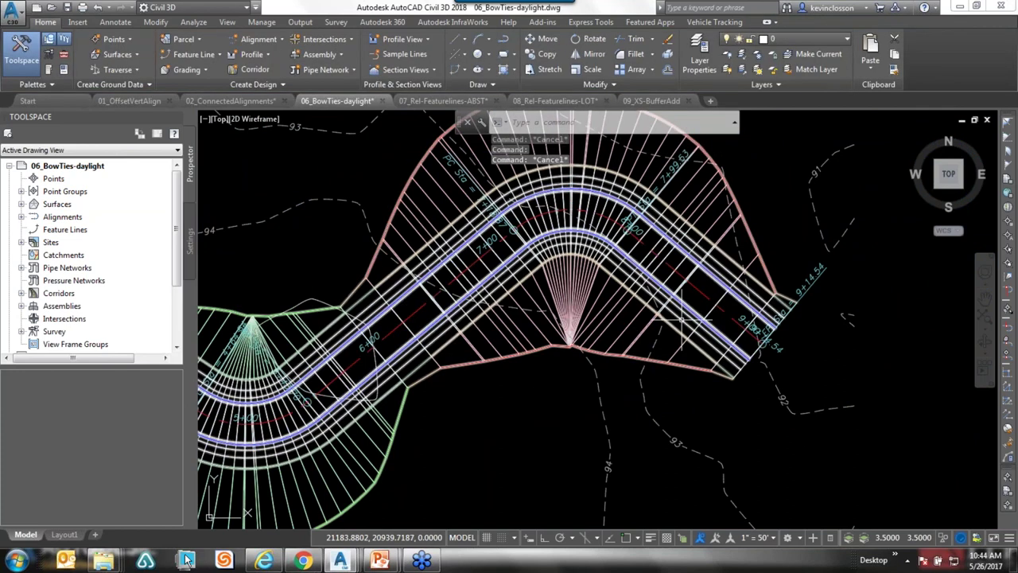
- Grip-stretch the Maple Street alignment's end point farther east
left_click(679, 322)
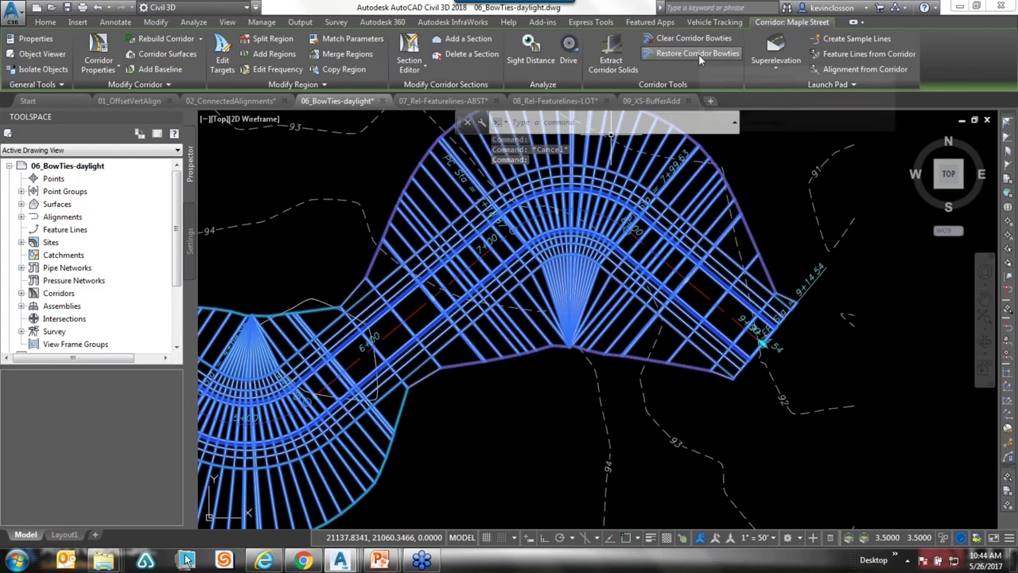
key("Escape")
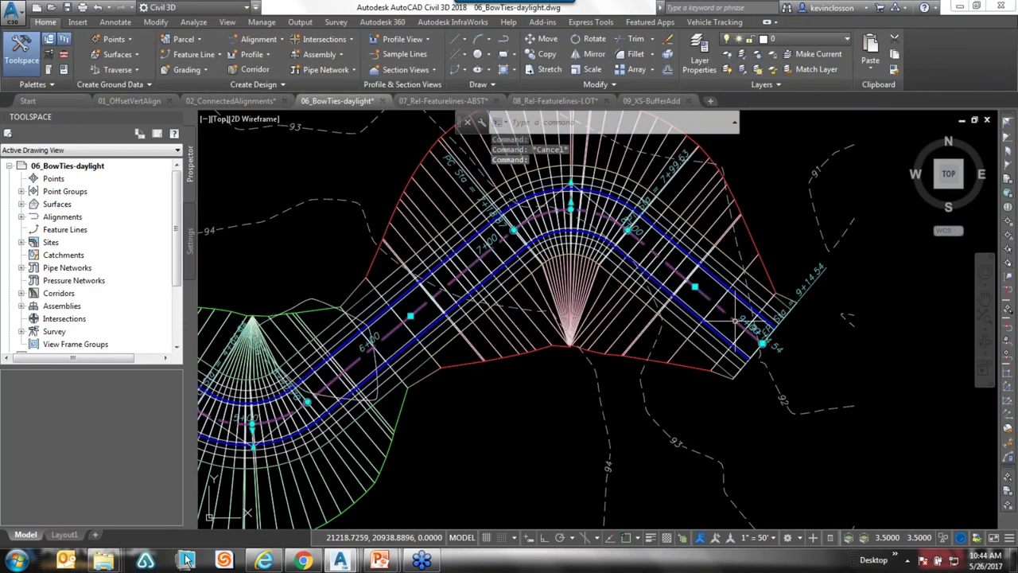
left_click(736, 320)
left_click(762, 343)
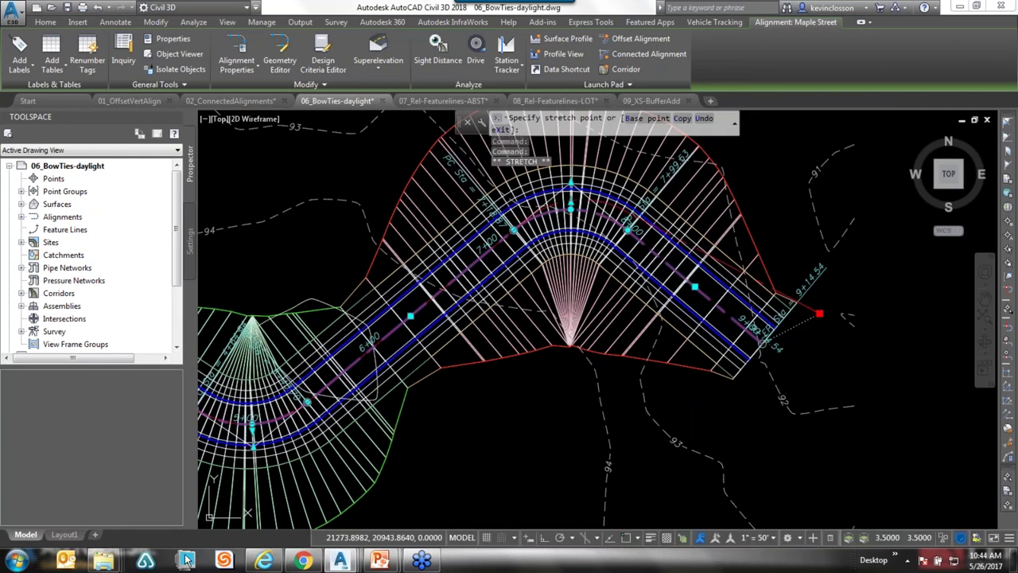
left_click(820, 314)
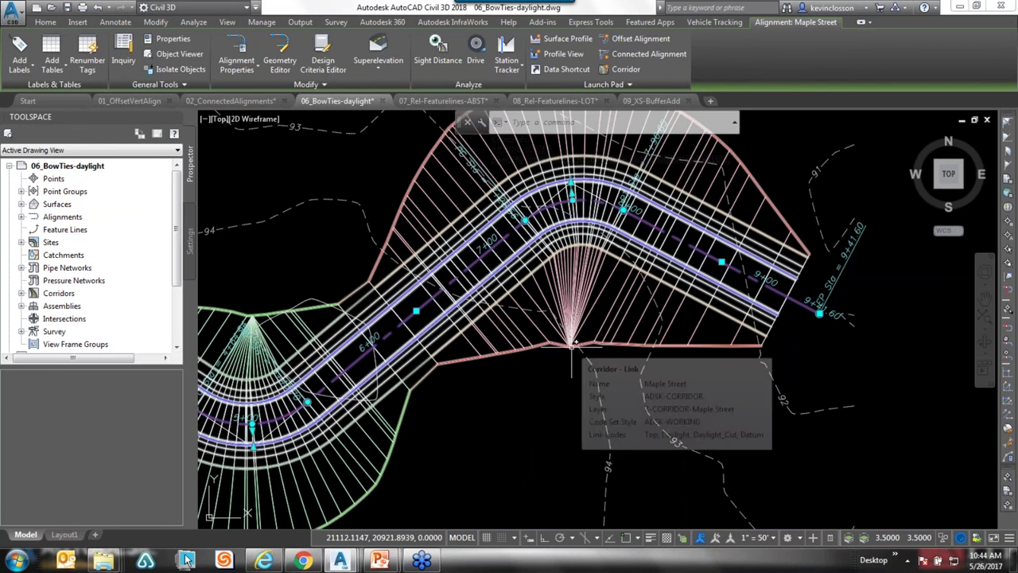
left_click(819, 313)
key("Escape")
key("Escape")
- Pull the alignment end back to station 9+11.63 and reselect the corridor
left_click(809, 308)
left_click(819, 313)
left_click(734, 383)
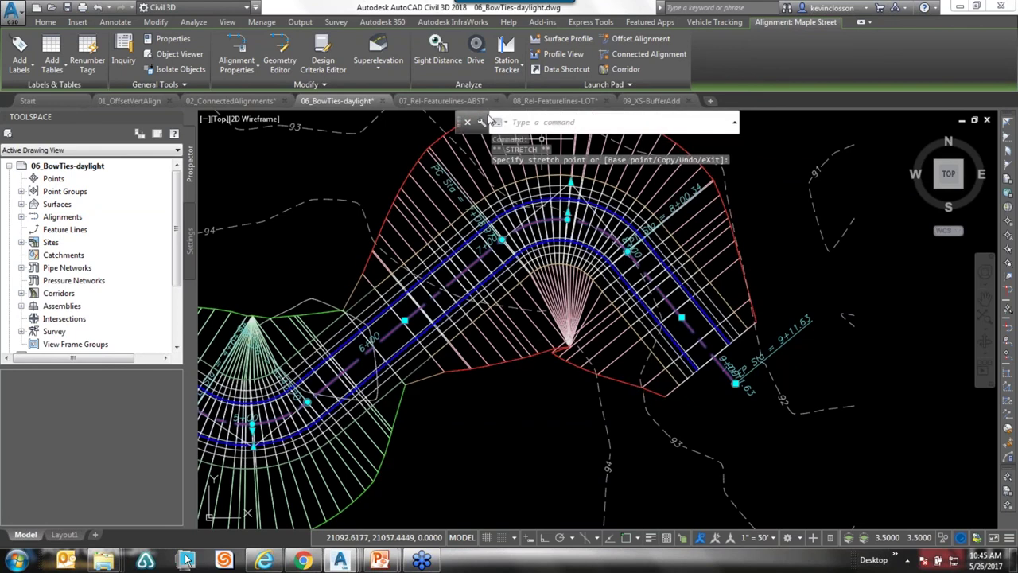
key("Escape")
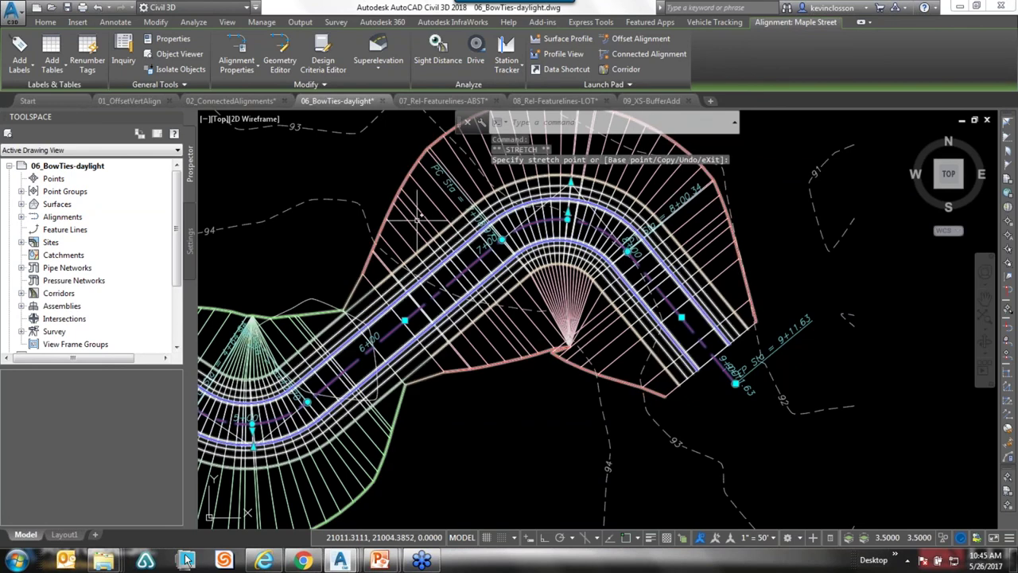
left_click(422, 217)
key("Escape")
key("Escape")
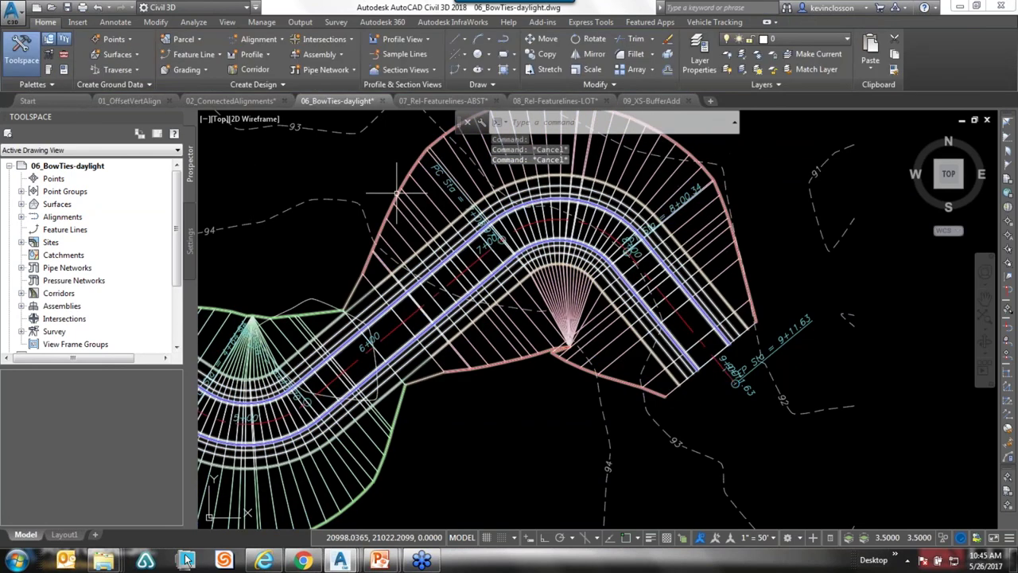
left_click(446, 167)
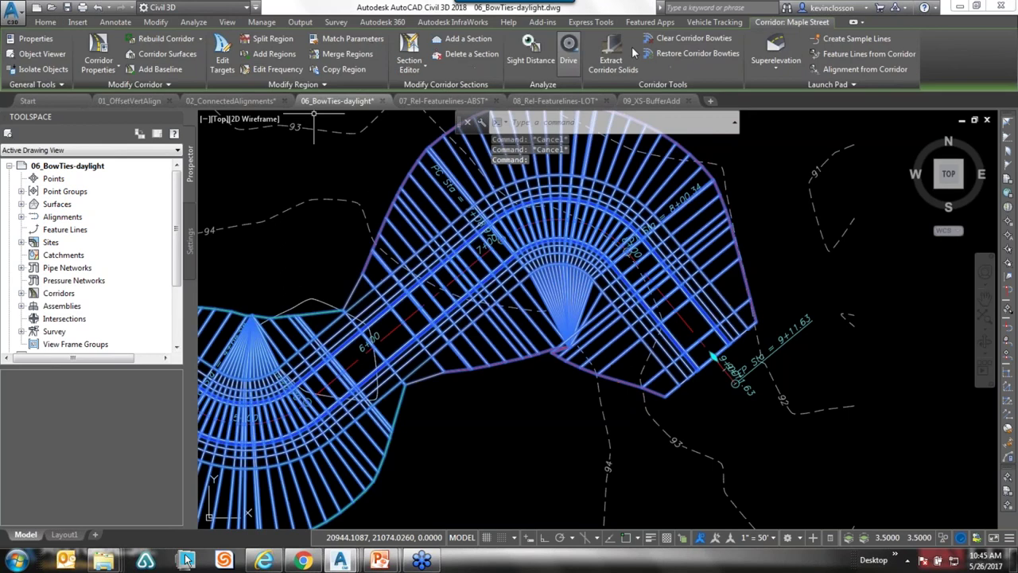
- Run Restore Corridor Bowties and skip all three bowties, leaving them cleared
left_click(702, 54)
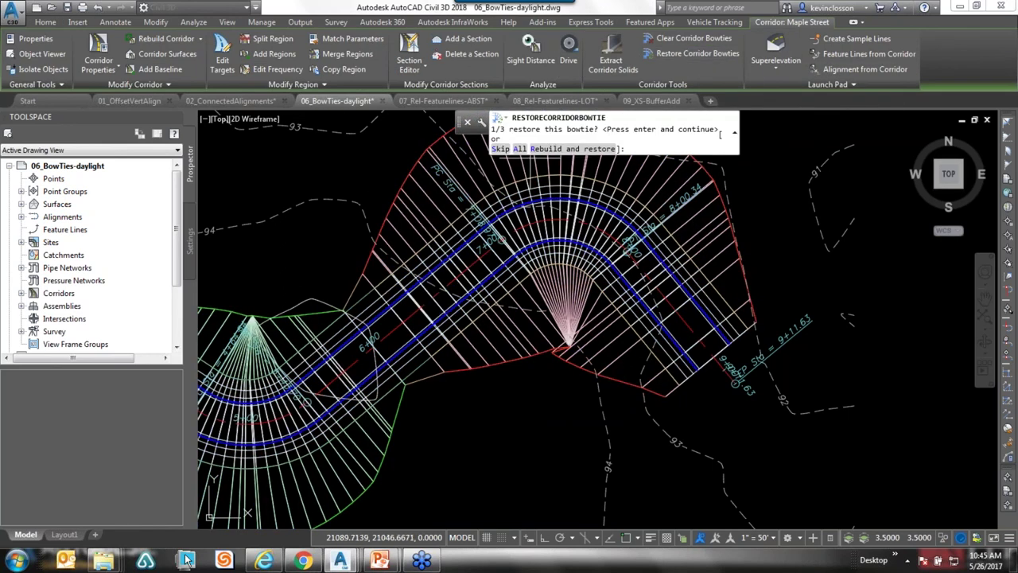
scroll(722, 310, "down", 5)
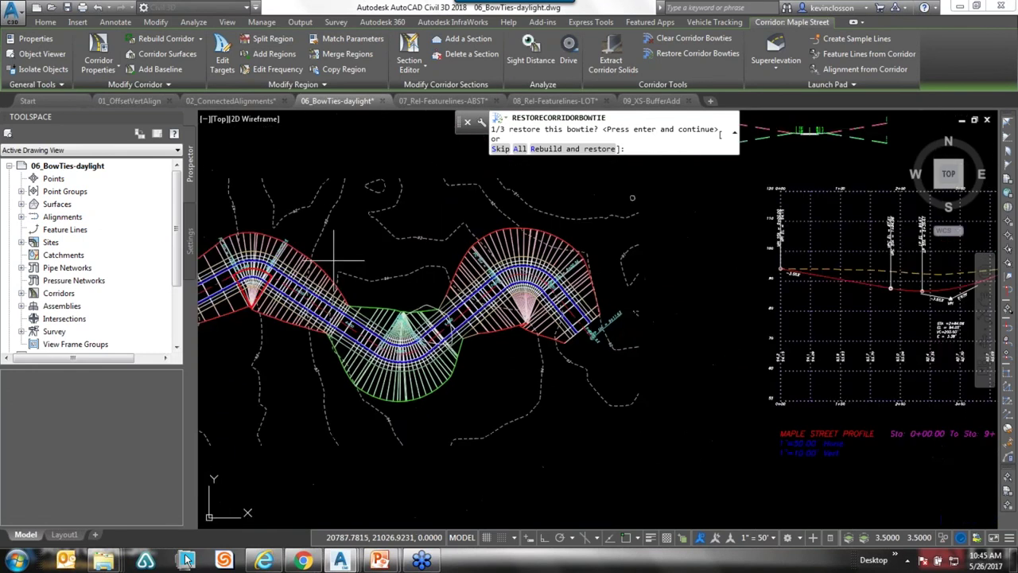
scroll(394, 297, "up", 5)
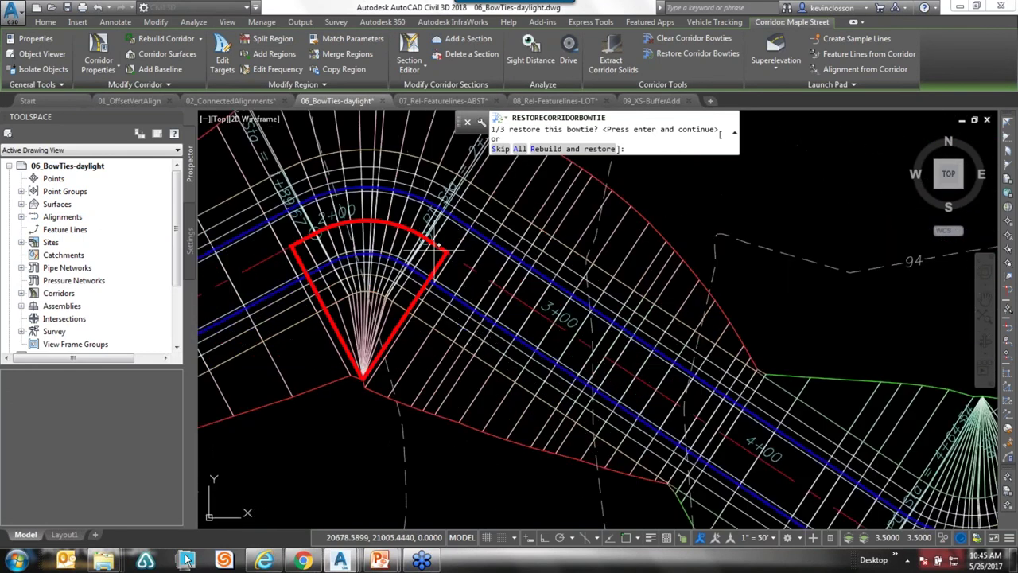
scroll(521, 258, "down", 3)
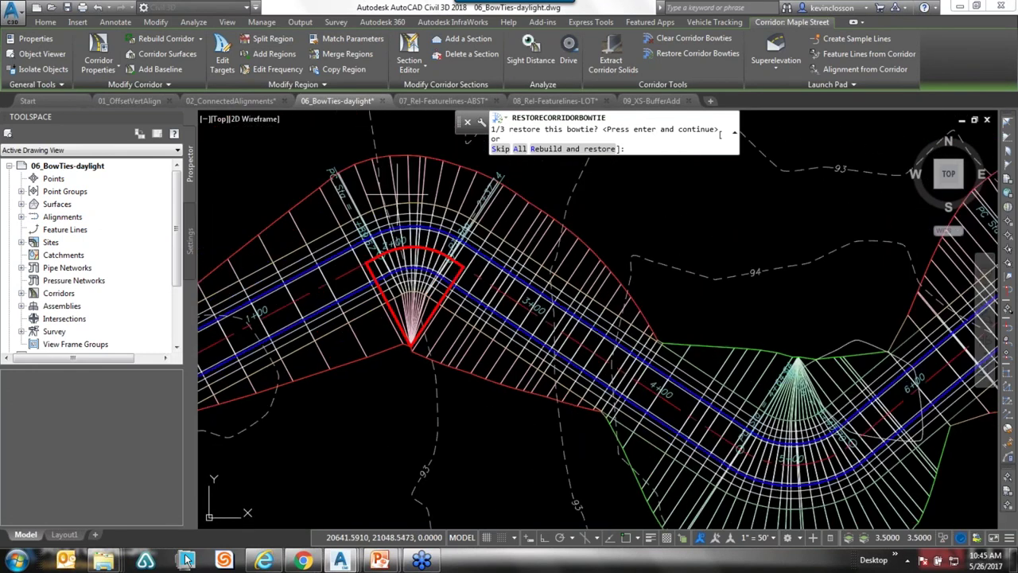
left_click(500, 148)
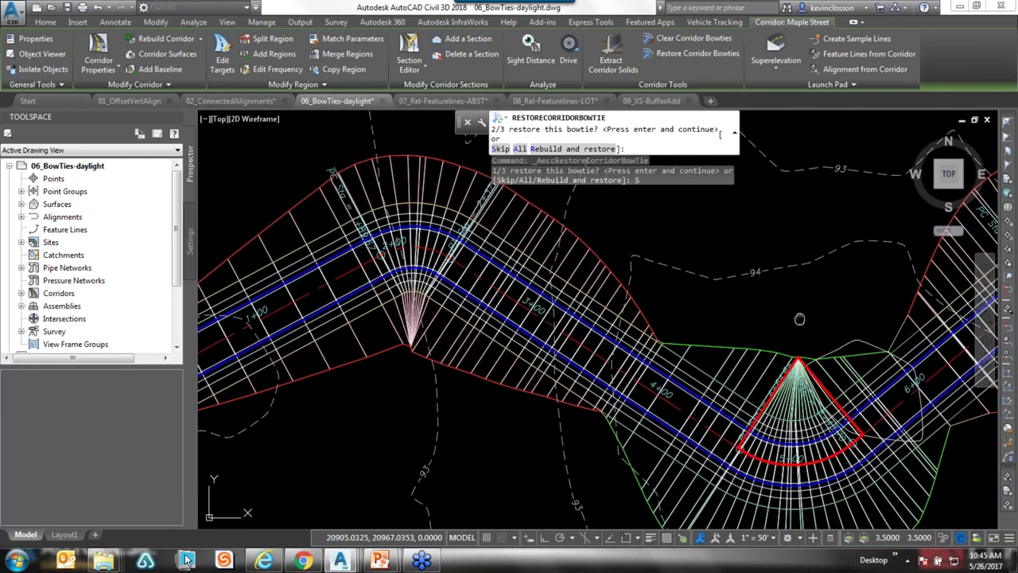
left_click(499, 148)
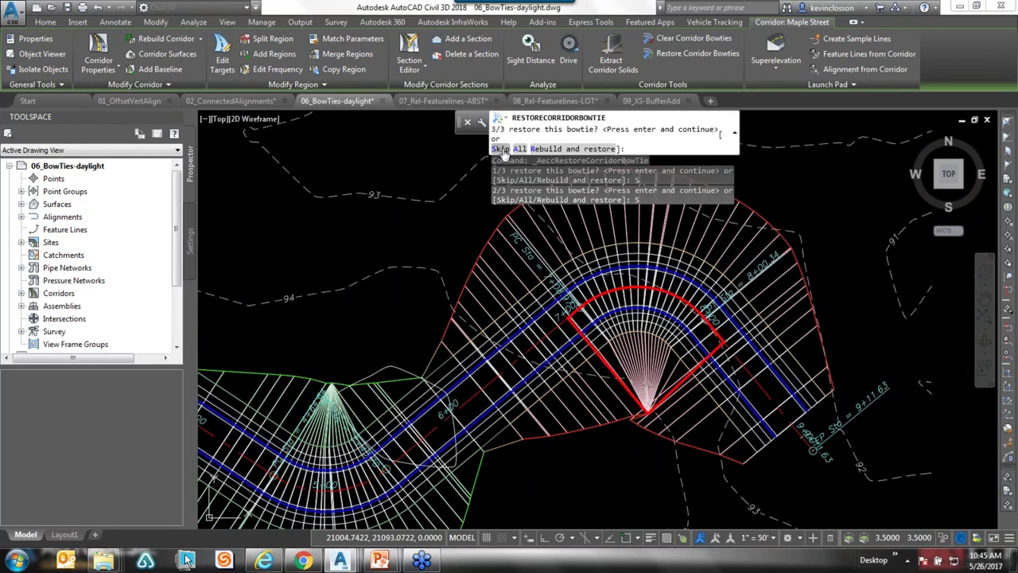
left_click(499, 148)
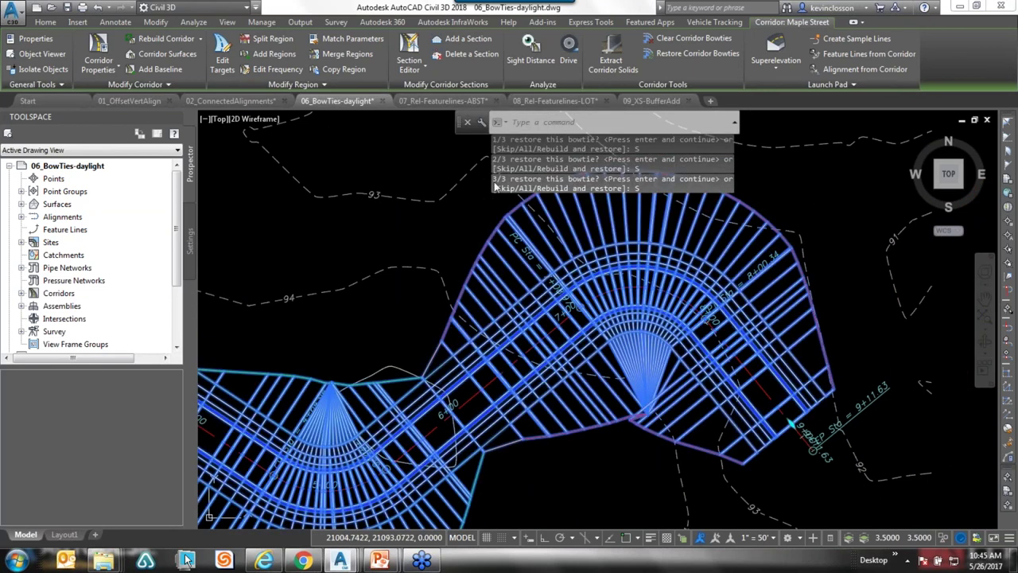
middle_click_drag(447, 281, 807, 295)
key("Escape")
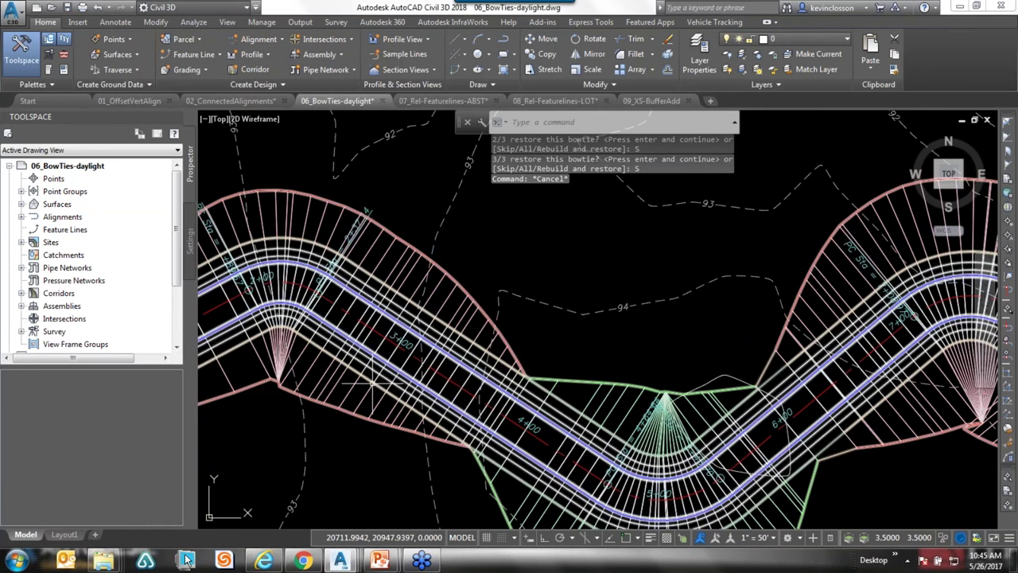
- Rerun the restore, skipping bowties 1 and 2, then restore bowtie 3 and rebuild
left_click(372, 384)
key("Return")
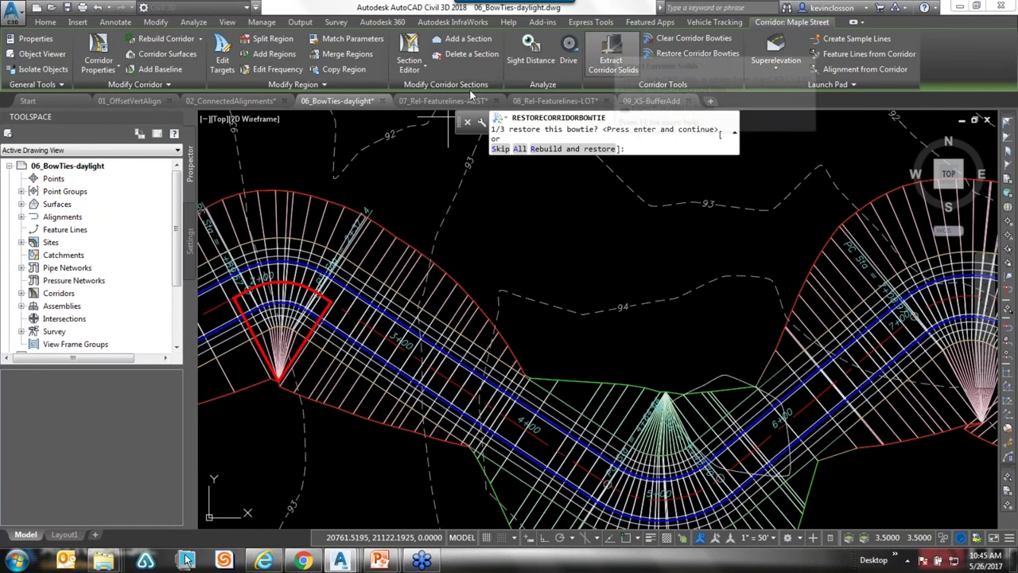
left_click(501, 149)
left_click(501, 149)
mouse_move(721, 334)
middle_mouse_down()
mouse_move(521, 336)
mouse_move(465, 320)
middle_mouse_up()
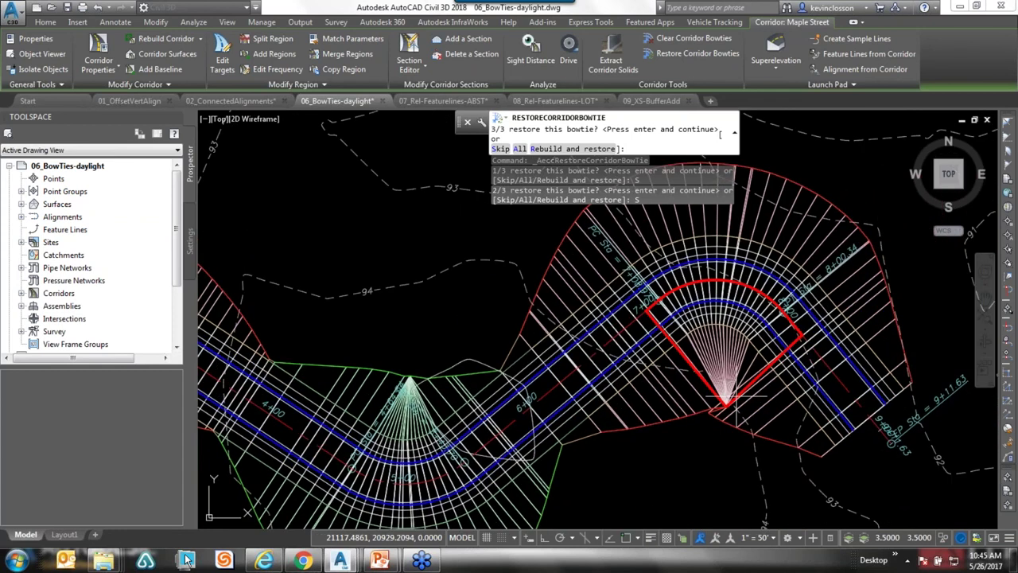
scroll(739, 407, "up", 2)
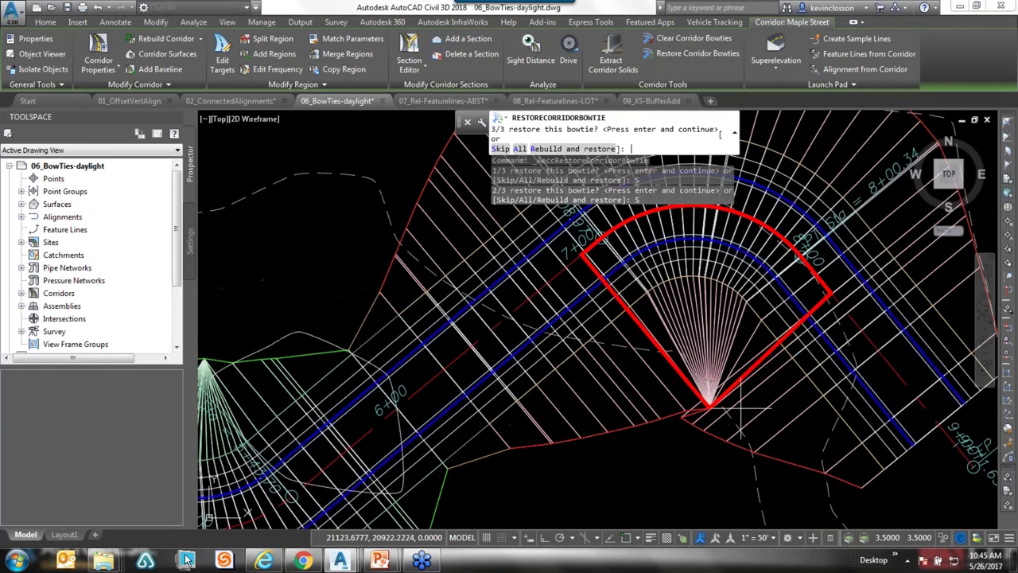
key("Return")
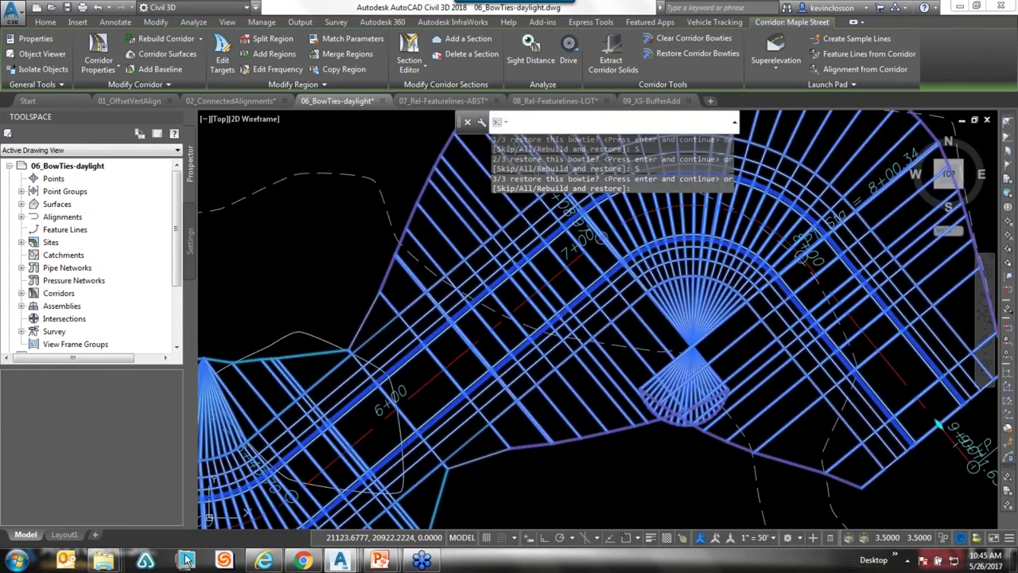
mouse_move(588, 372)
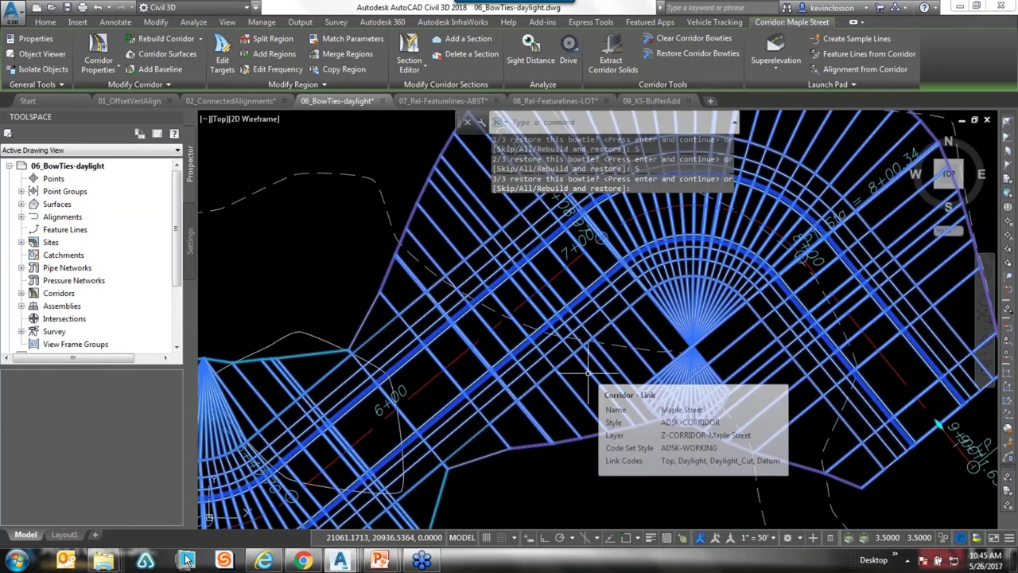
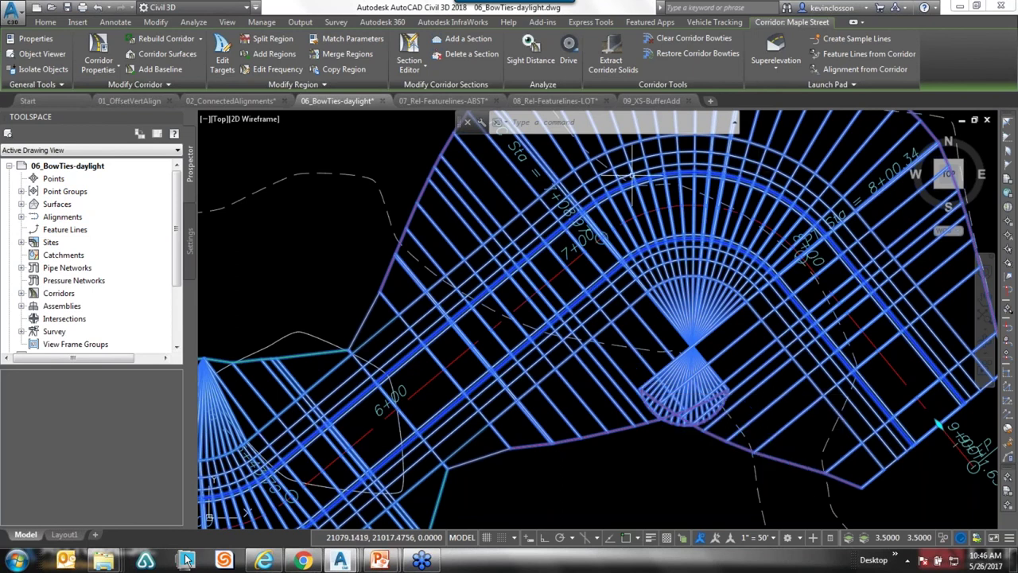
- Switch to the 09_XS-BufferAdd drawing and zoom to the corridor
left_click(651, 101)
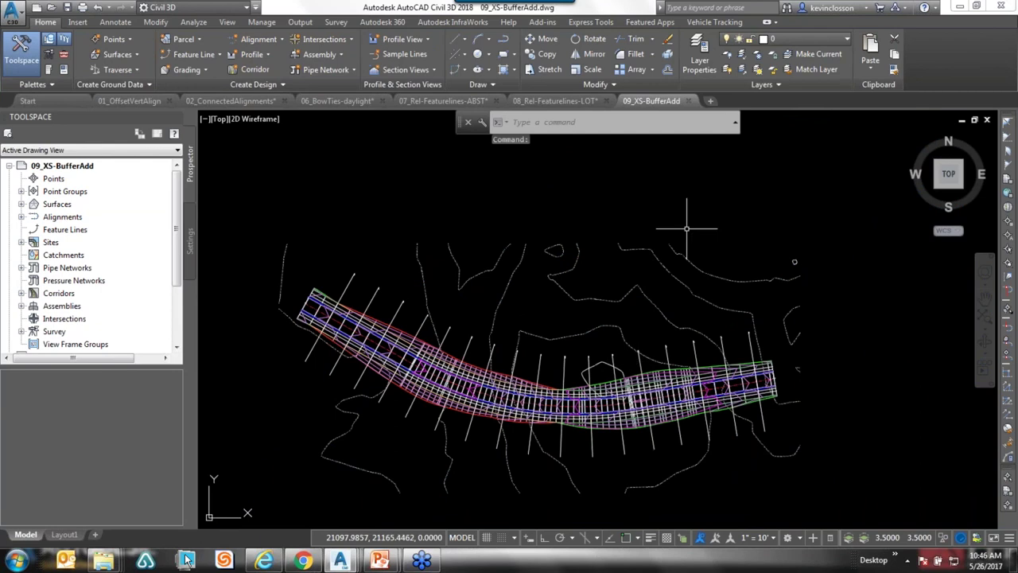
scroll(650, 212, "down", 5)
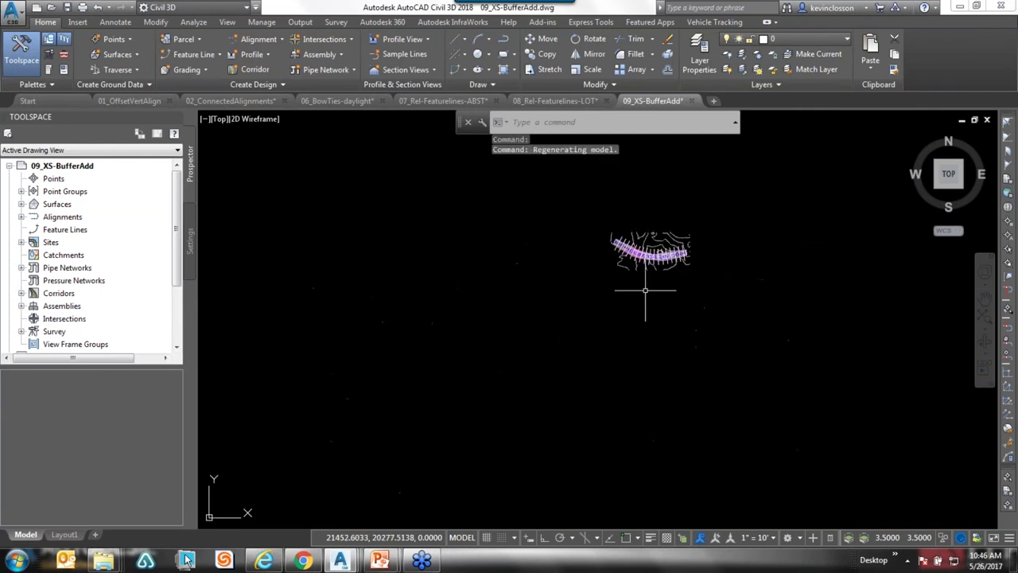
middle_click_drag(613, 330, 488, 353)
scroll(507, 340, "up", 2)
scroll(507, 340, "up", 6)
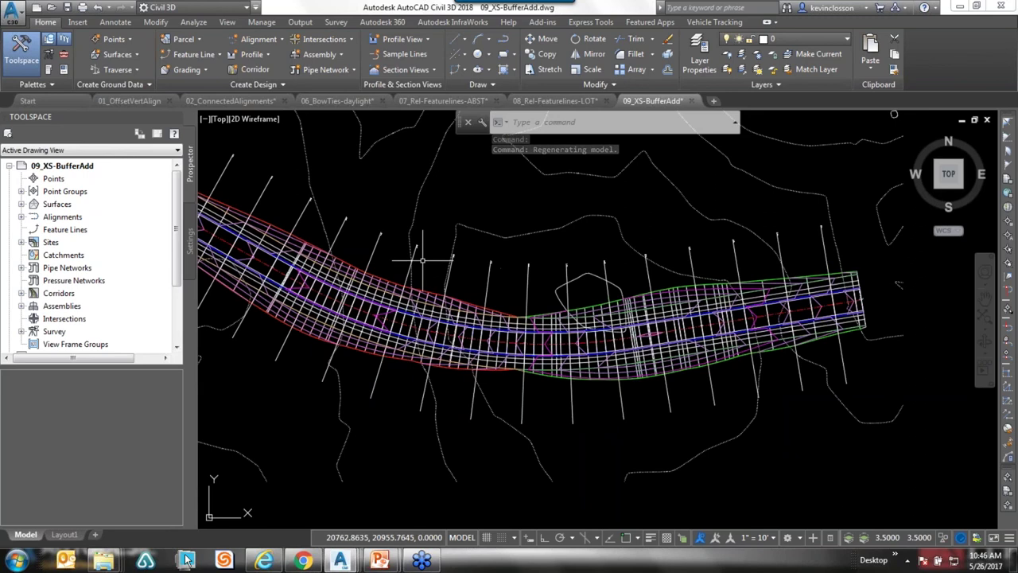
key("Escape")
- Pan along the corridor and inspect one of its sample lines
middle_click_drag(494, 271, 565, 302)
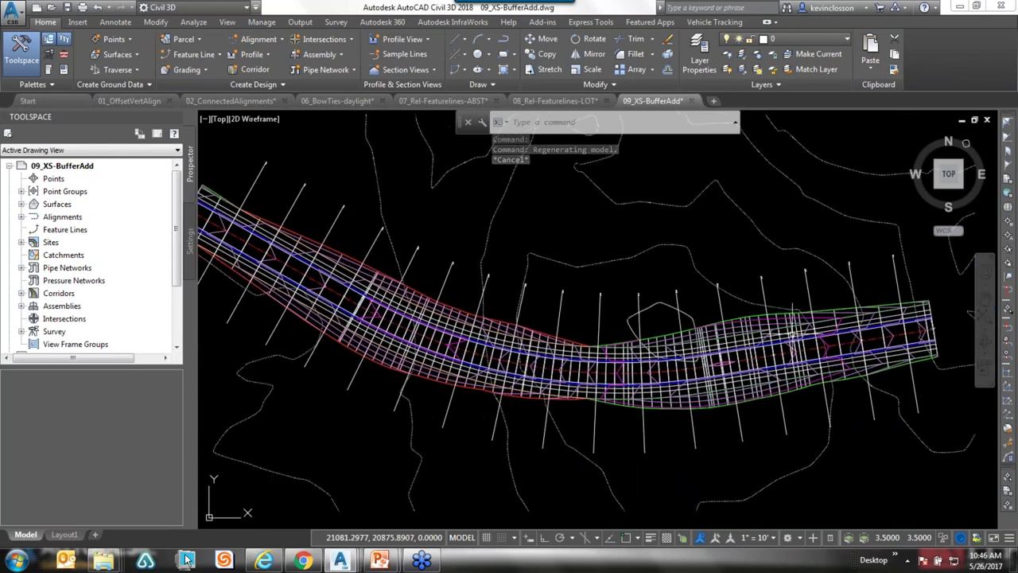
mouse_move(666, 291)
middle_mouse_down()
mouse_move(795, 314)
mouse_move(825, 302)
mouse_move(618, 275)
middle_mouse_up()
left_click(502, 282)
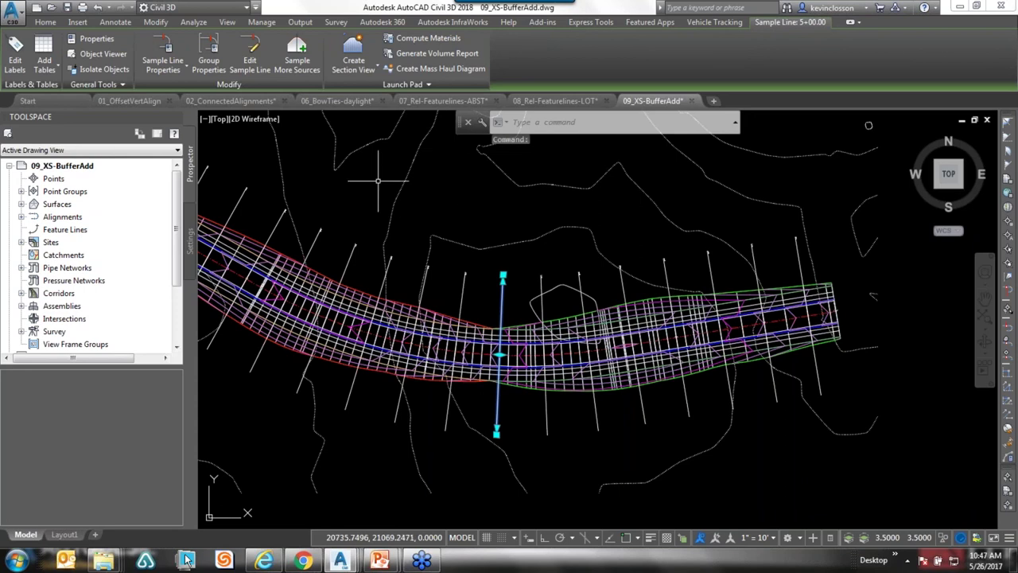
key("Escape")
key("Escape")
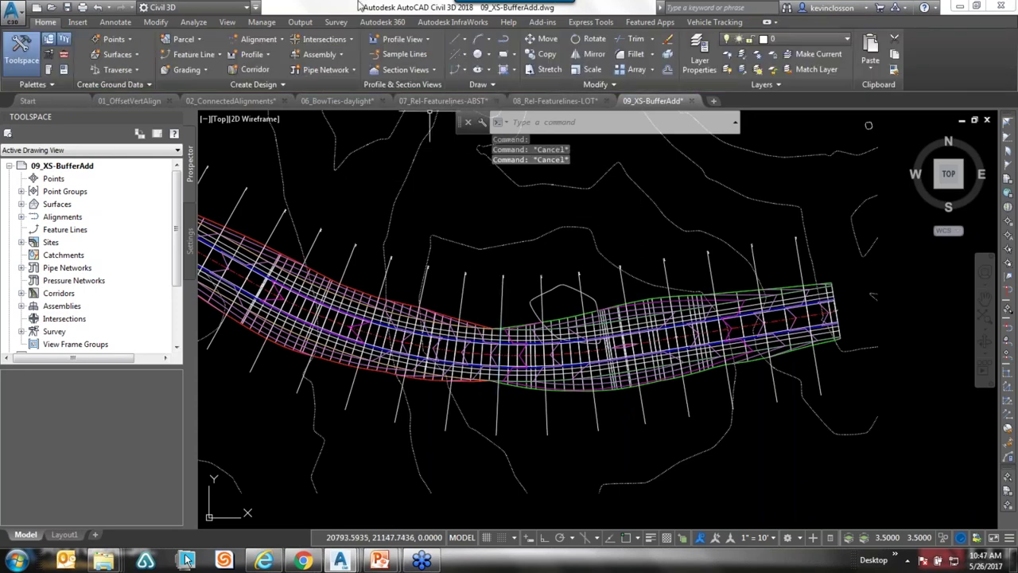
left_click(432, 71)
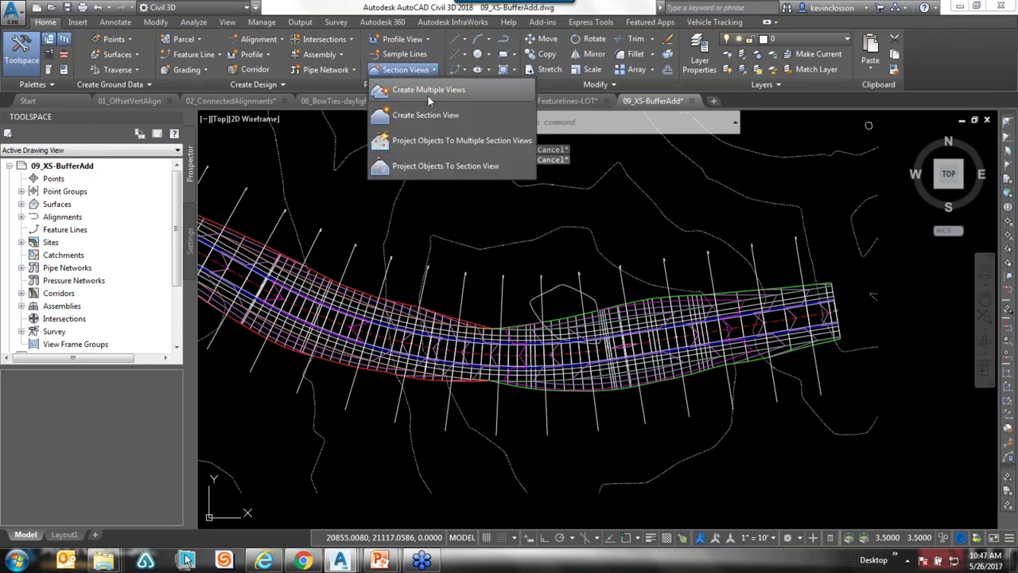
- Start the Create Multiple Section Views wizard at its Section Placement page
left_click(434, 90)
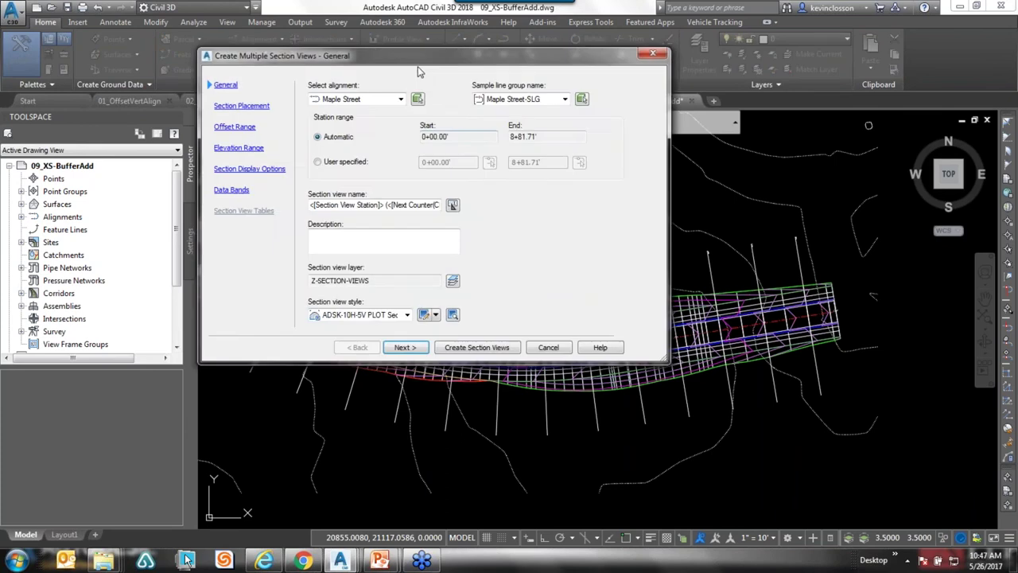
left_click_drag(431, 58, 380, 46)
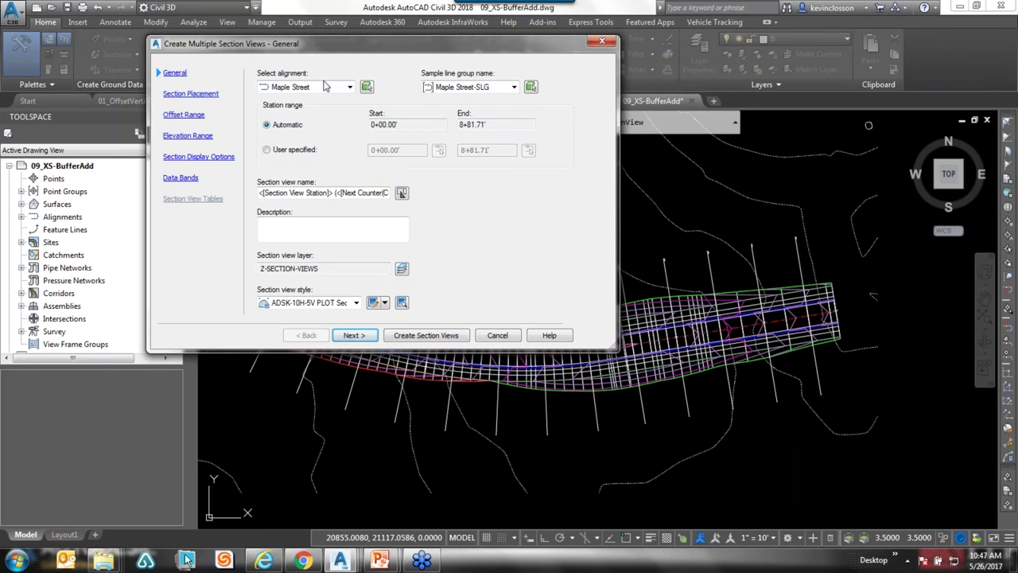
left_click(191, 94)
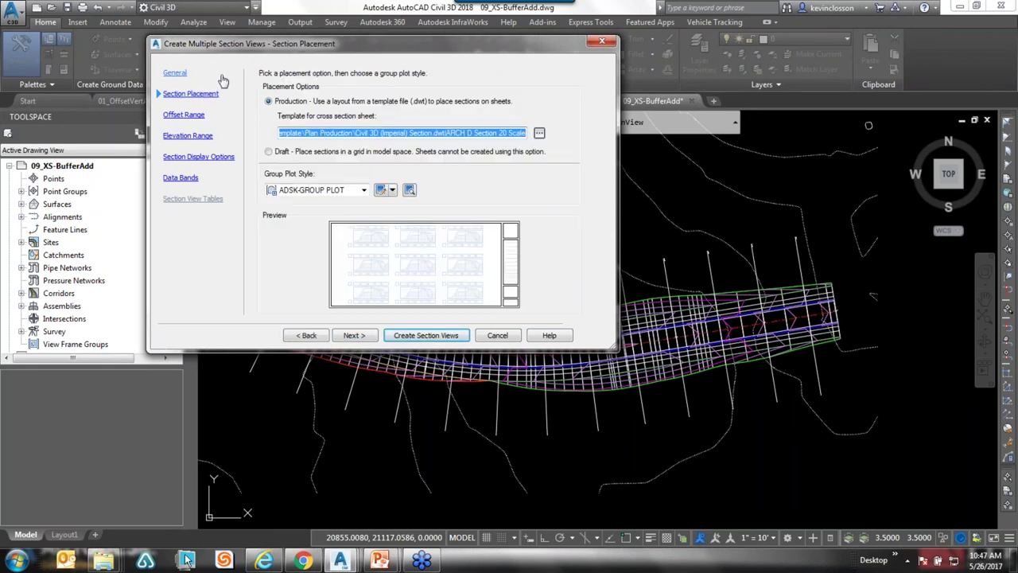
left_click_drag(289, 52, 280, 46)
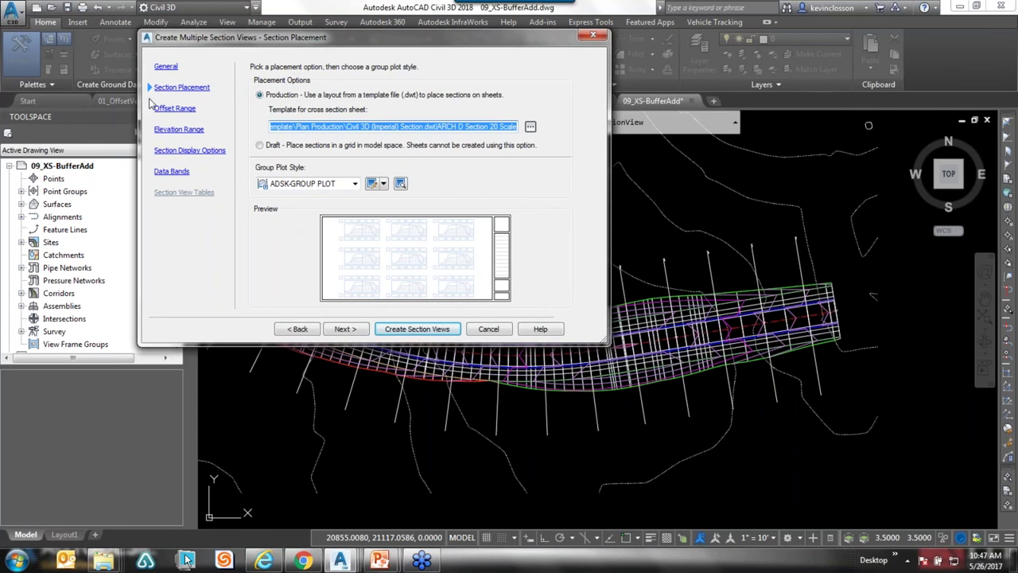
- Review the ADSK-GROUP PLOT group plot style and accept its settings
left_click(384, 184)
left_click(402, 185)
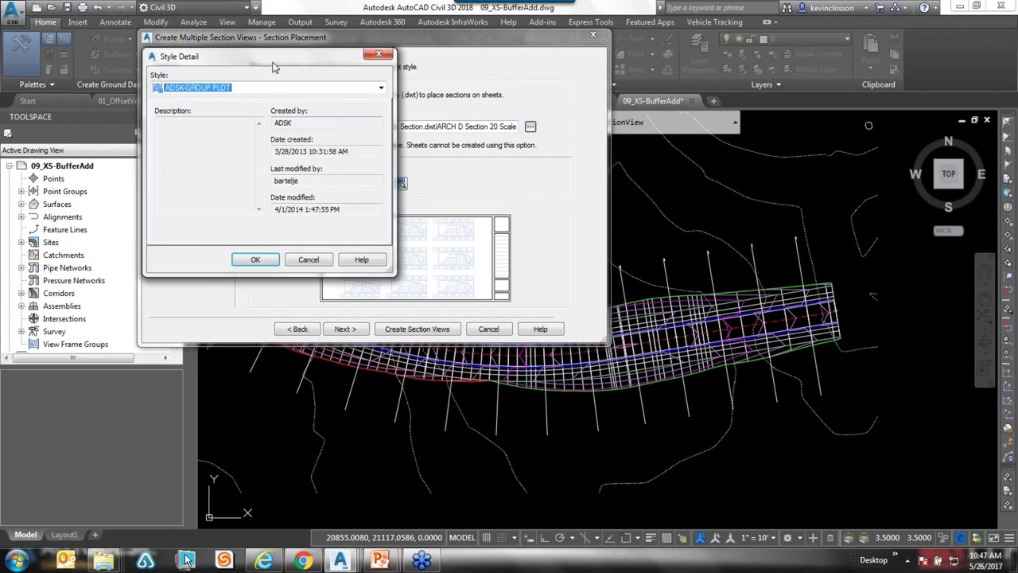
left_click_drag(270, 63, 288, 71)
left_click(394, 58)
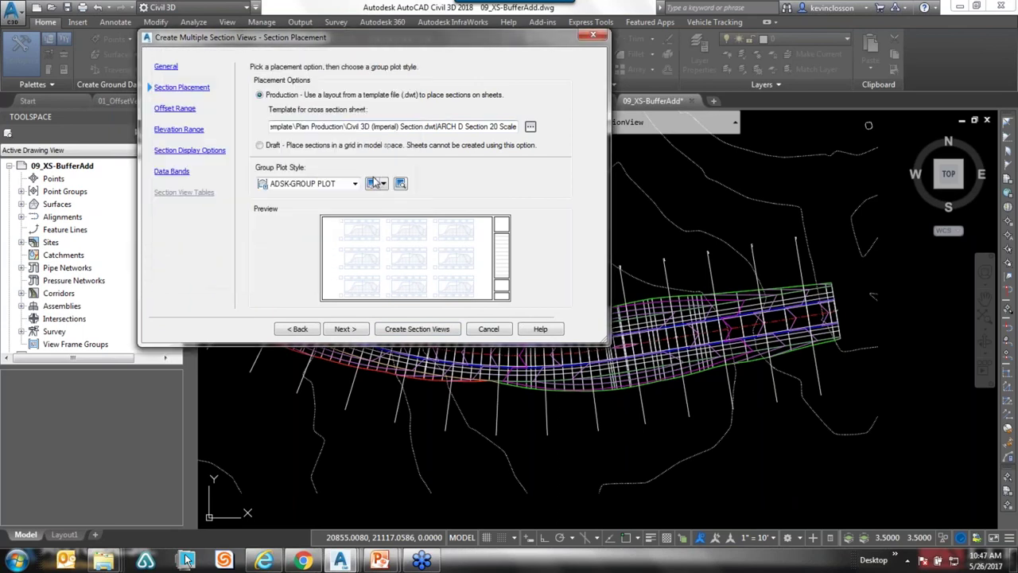
left_click(372, 184)
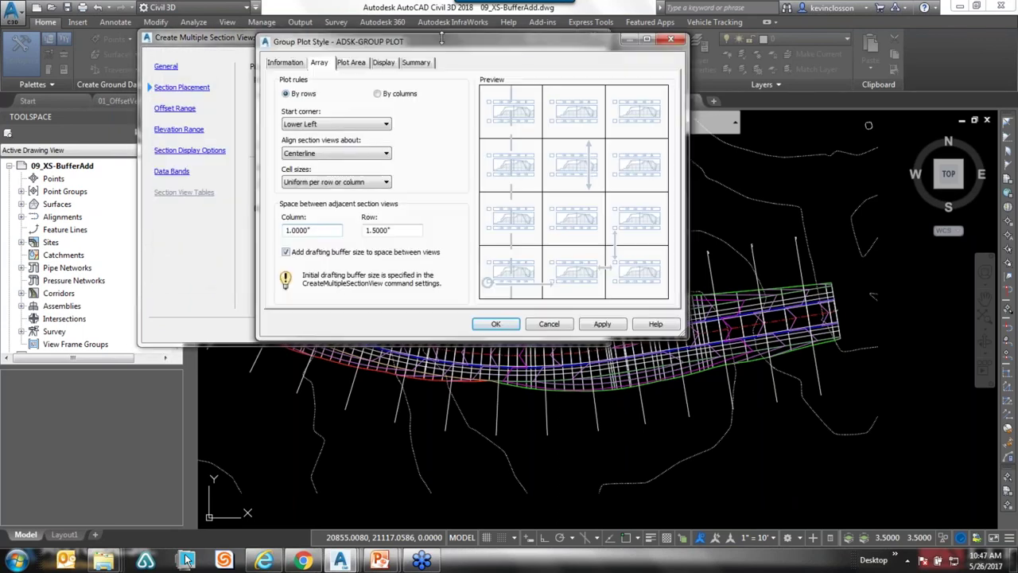
left_click_drag(447, 50, 604, 170)
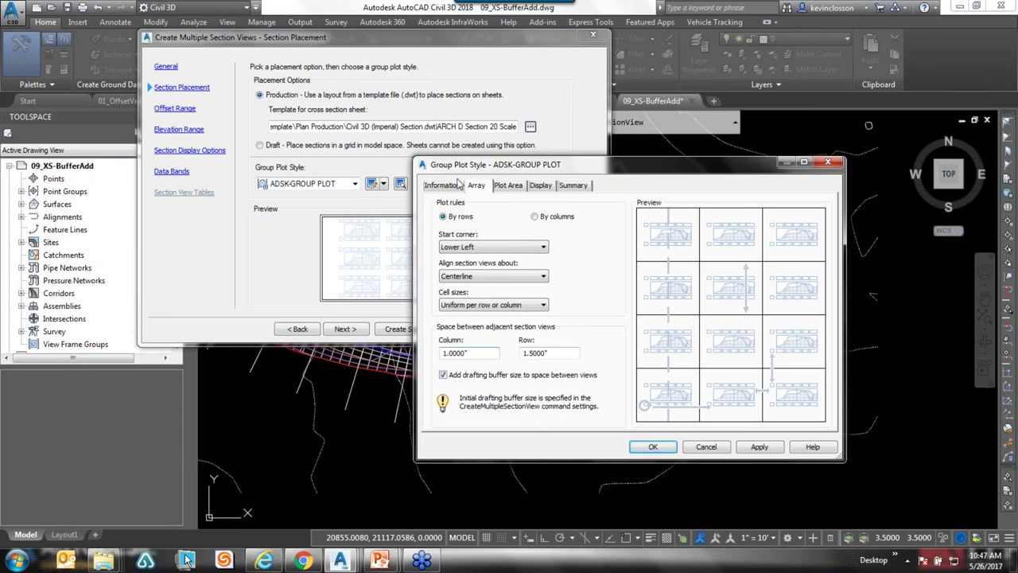
left_click_drag(481, 162, 500, 116)
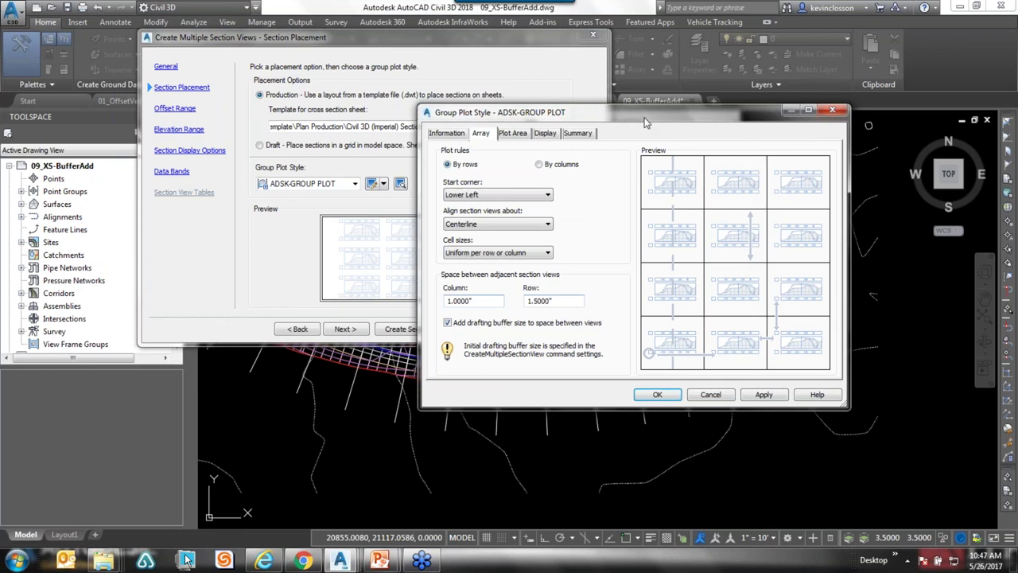
mouse_move(652, 112)
left_mouse_down()
mouse_move(654, 89)
mouse_move(582, 91)
left_mouse_up()
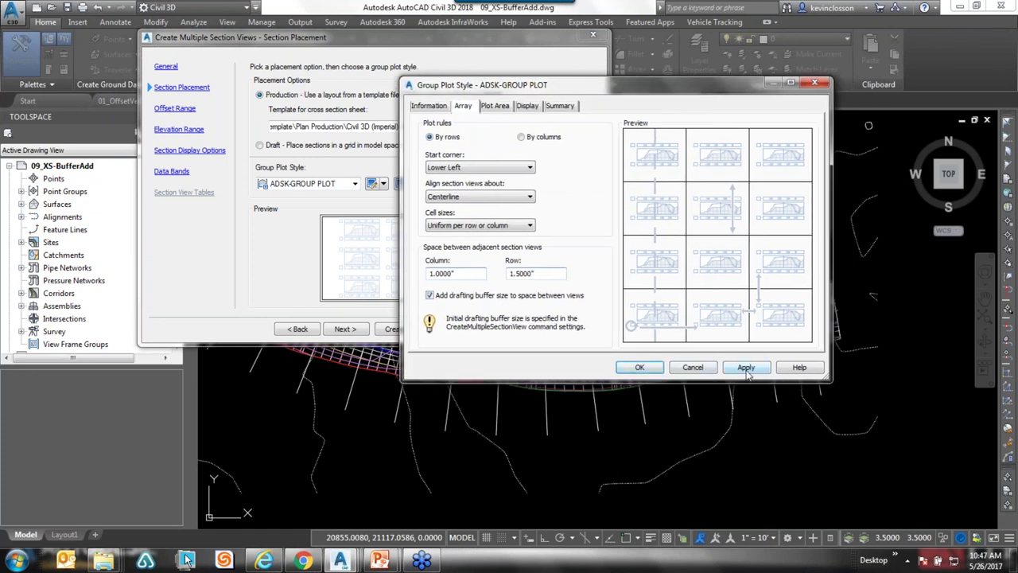
left_click(644, 367)
- Pass the offset and elevation range pages, then create and place the section views
left_click(343, 329)
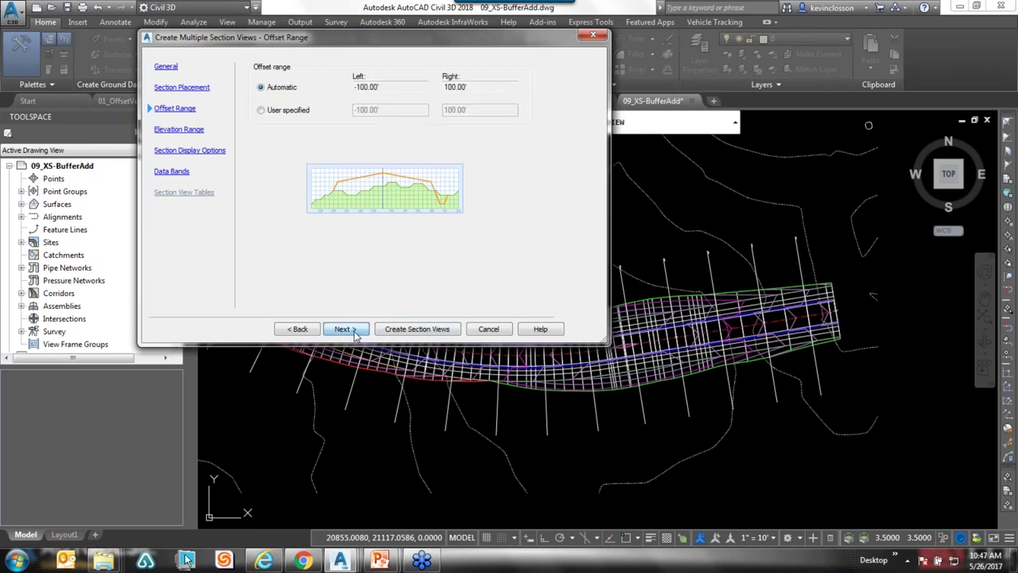
left_click(343, 328)
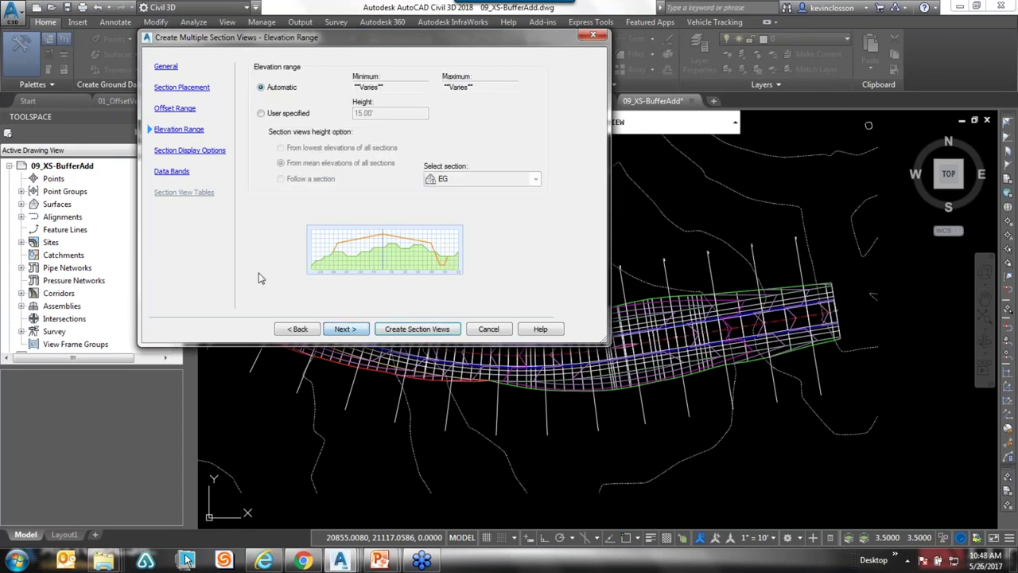
left_click(417, 329)
left_click(596, 358)
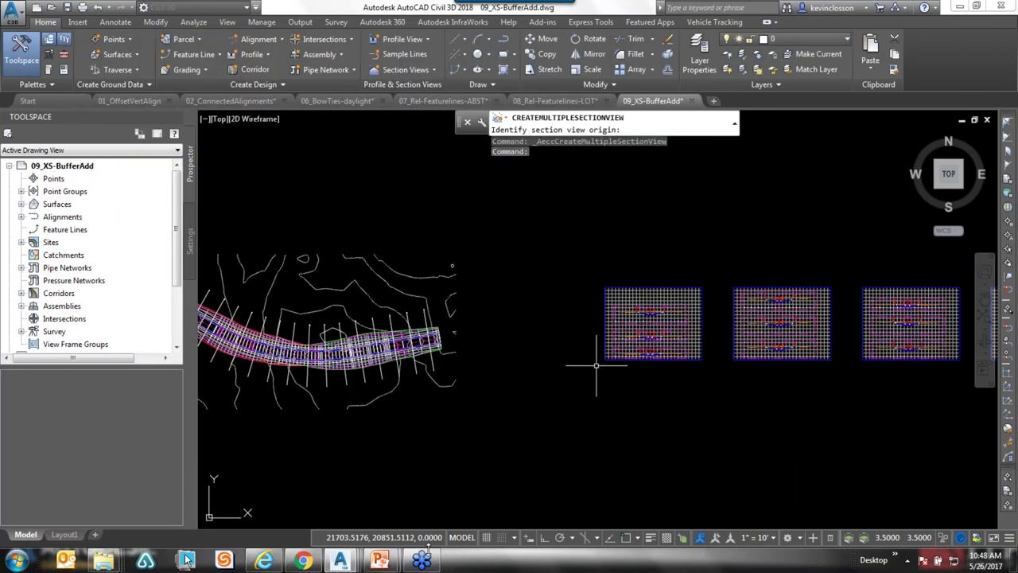
- Zoom into the new section views and select the station 1+00.00 section view
scroll(596, 341, "up", 8)
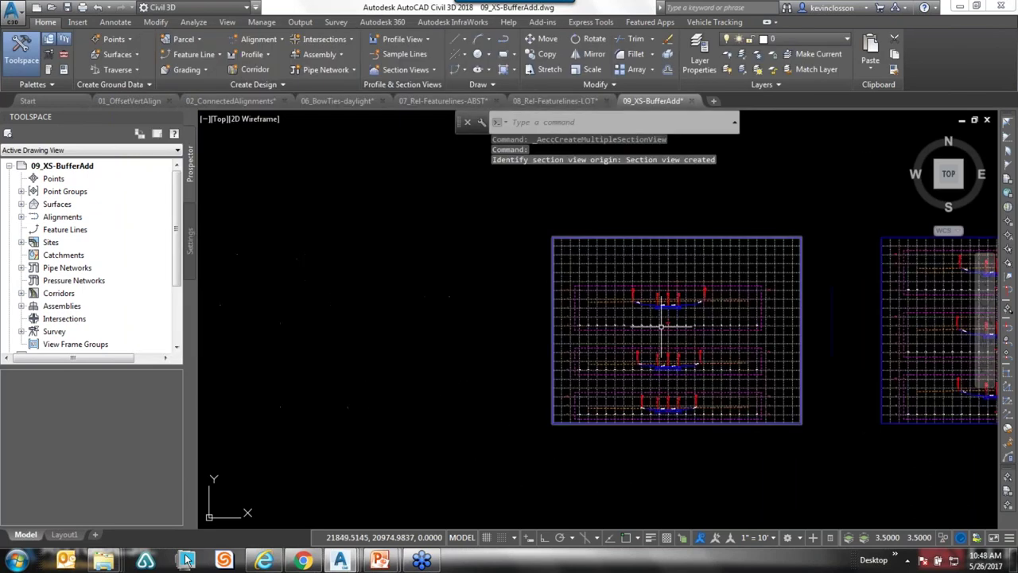
mouse_move(614, 356)
middle_mouse_down()
mouse_move(557, 234)
mouse_move(524, 202)
middle_mouse_up()
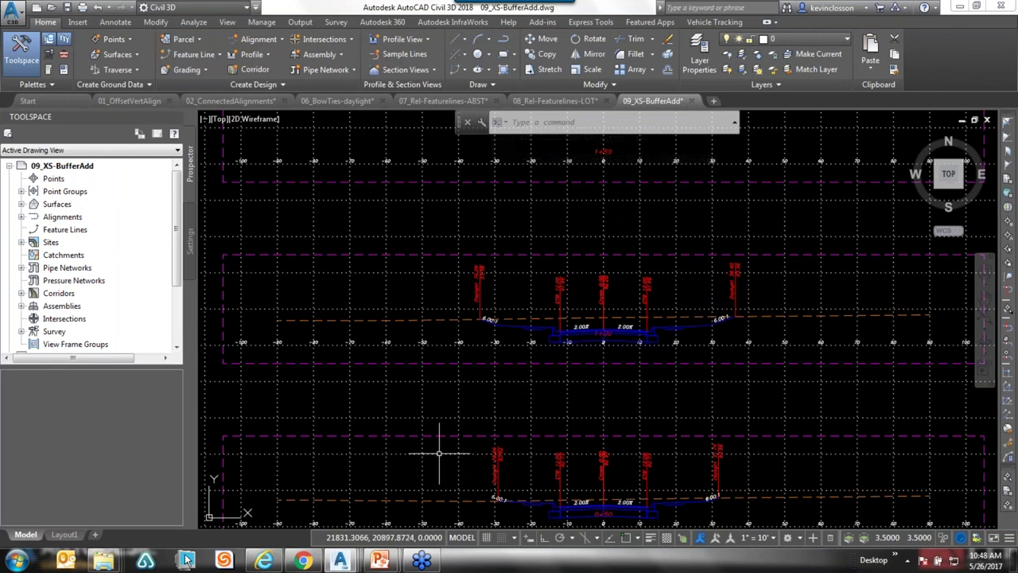
middle_click_drag(580, 350, 615, 368)
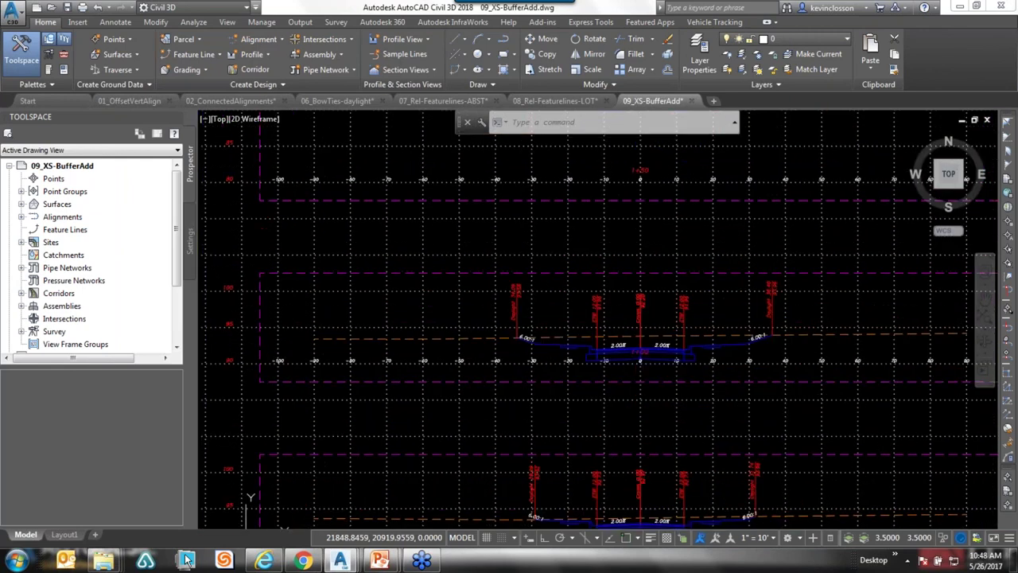
scroll(459, 320, "up", 3)
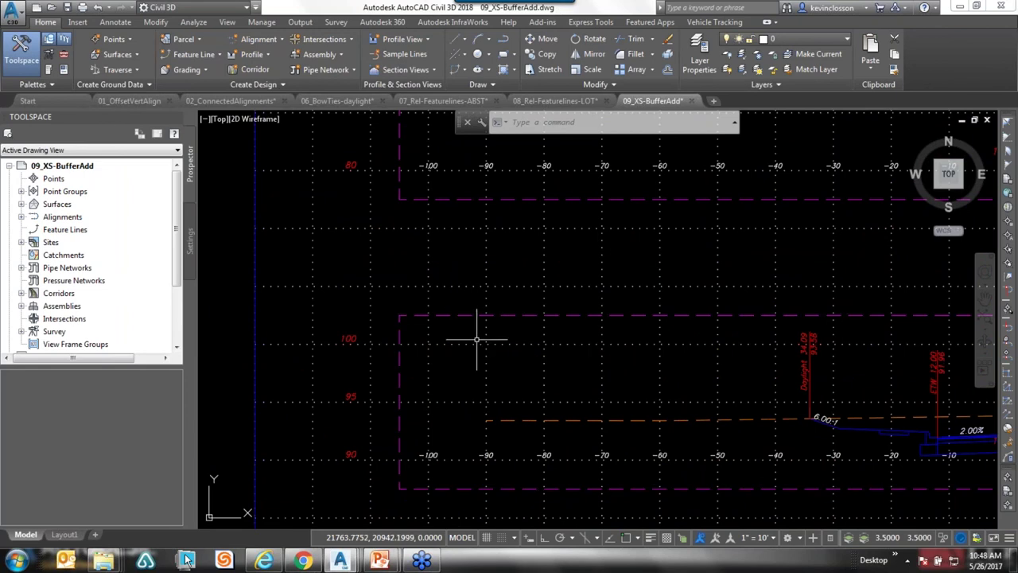
key("Escape")
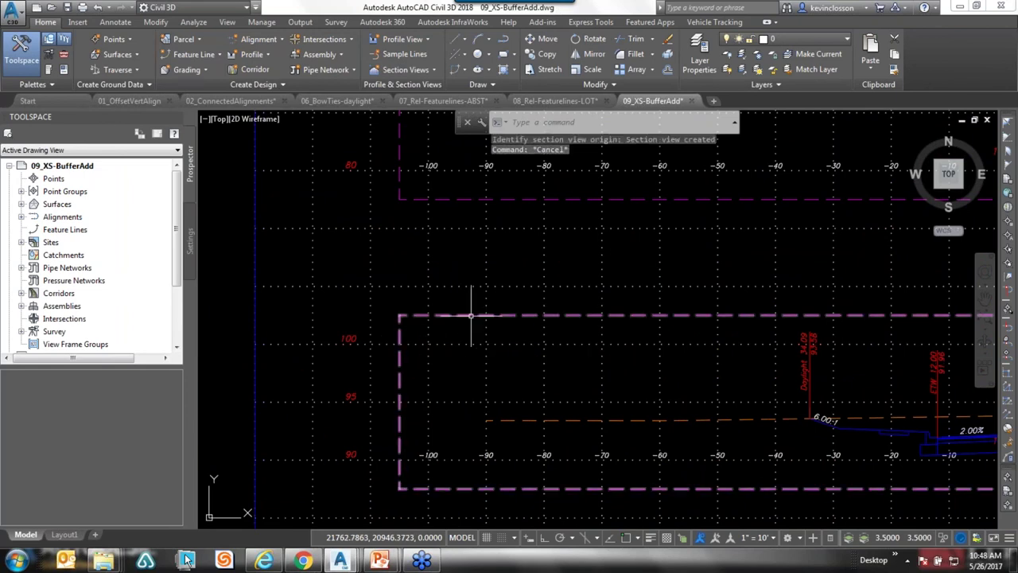
left_click(470, 316)
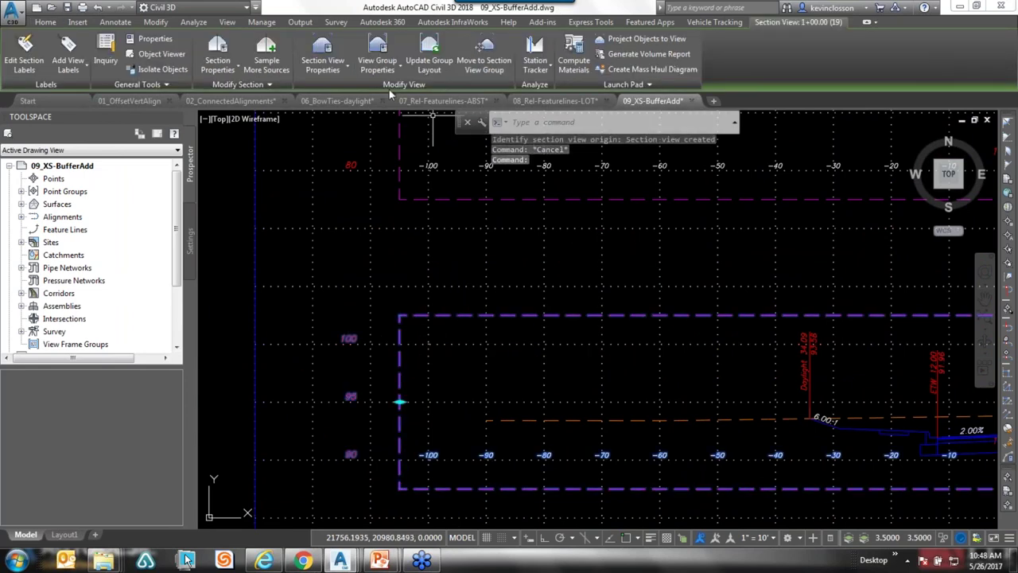
mouse_move(528, 8)
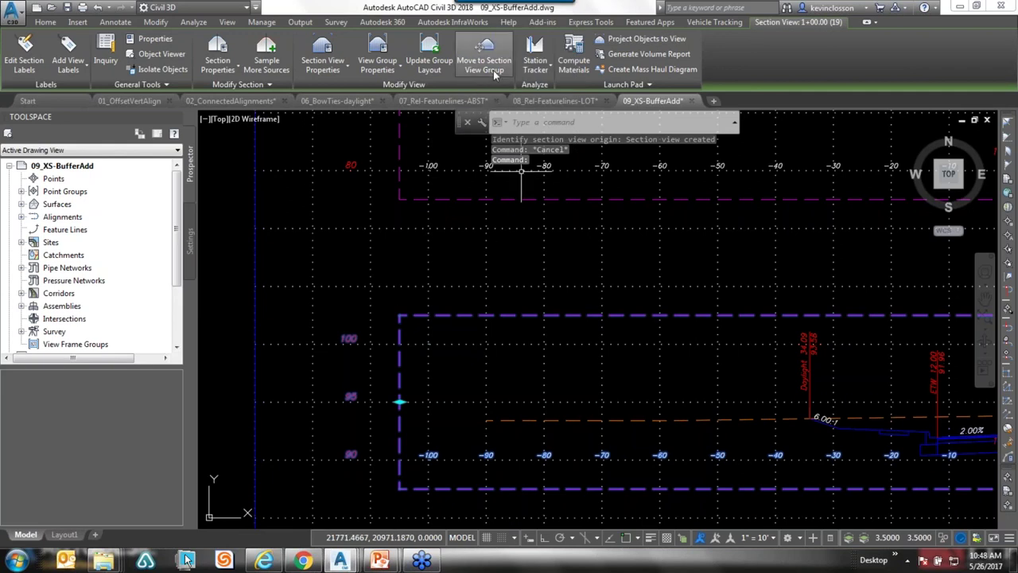
- Open the 1+00.00 section view's style for editing, then cancel without changes
left_click(323, 65)
left_click(350, 115)
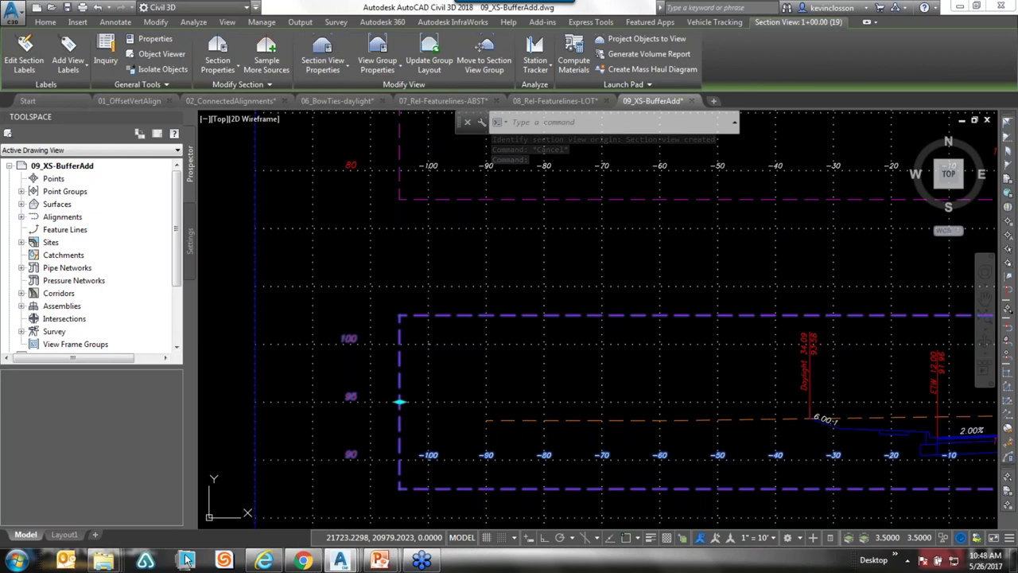
left_click_drag(493, 113, 433, 67)
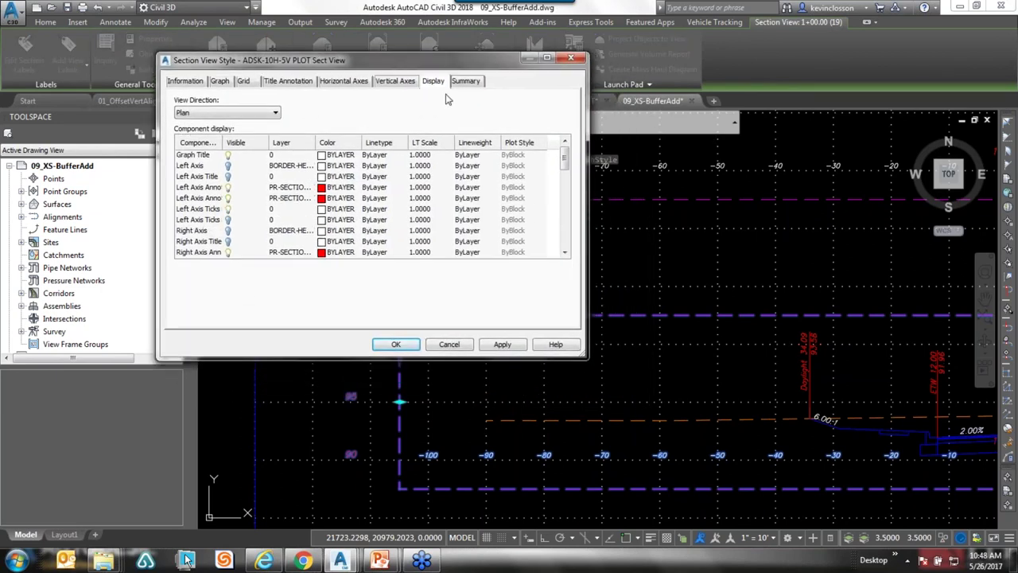
left_click_drag(566, 159, 565, 232)
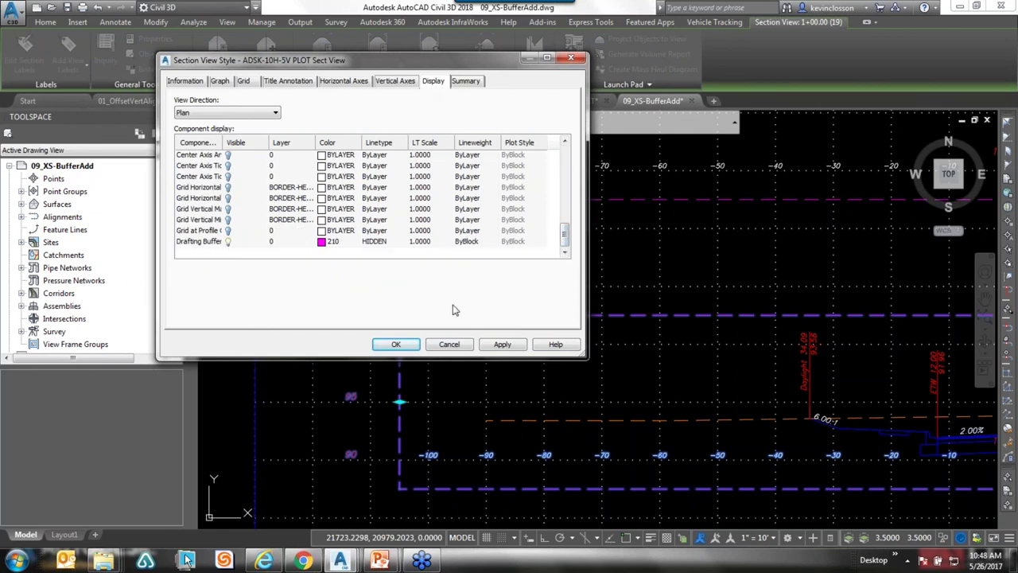
left_click(448, 345)
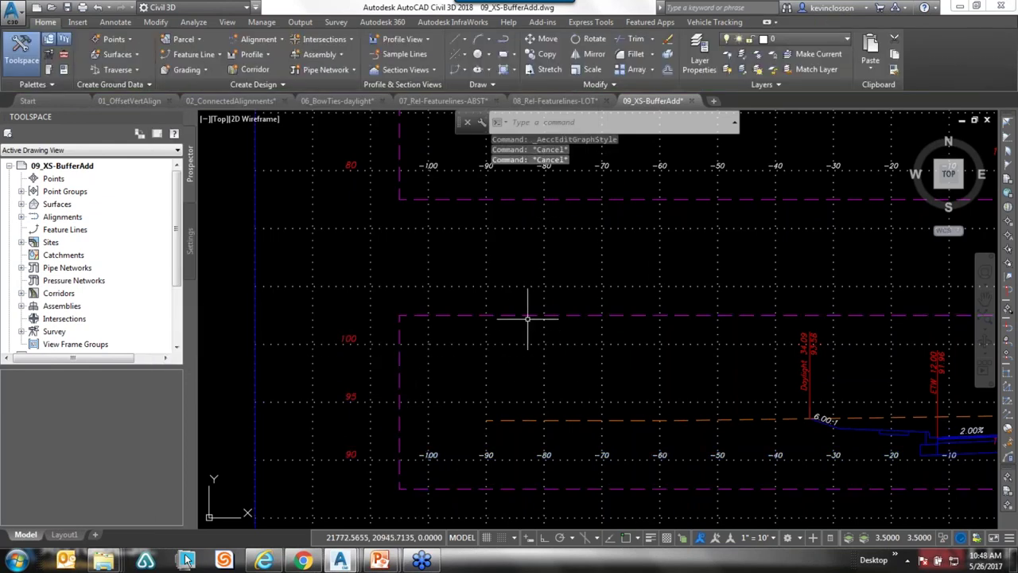
mouse_move(530, 318)
middle_mouse_down()
mouse_move(438, 289)
mouse_move(454, 283)
middle_mouse_up()
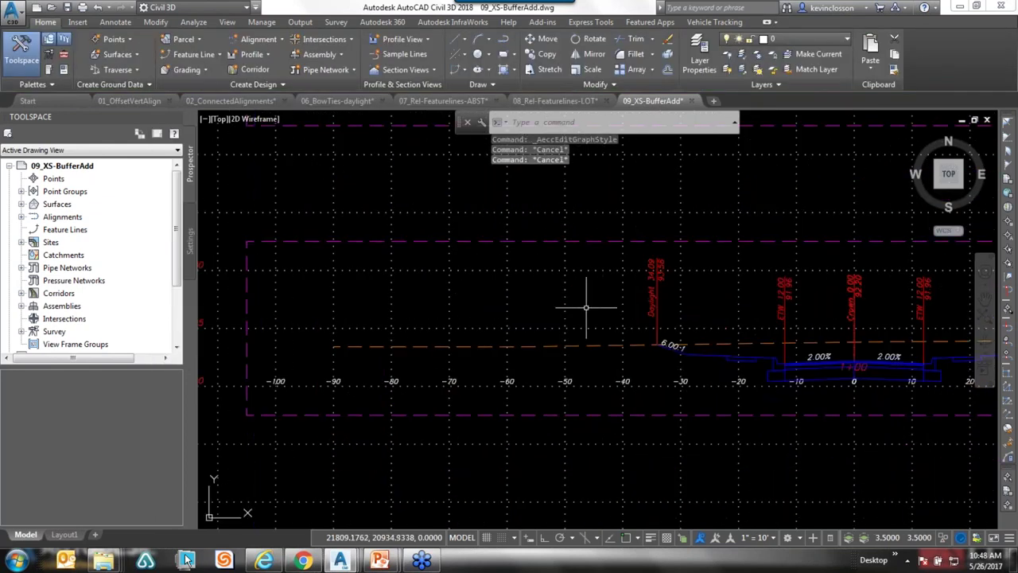
middle_click_drag(694, 338, 649, 323)
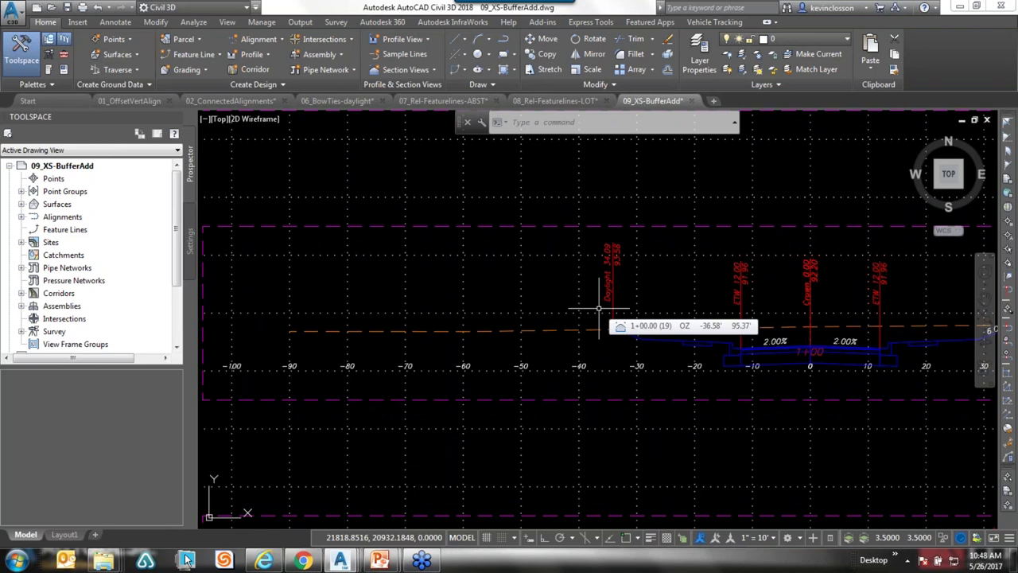
key("Escape")
key("Escape")
key("Escape")
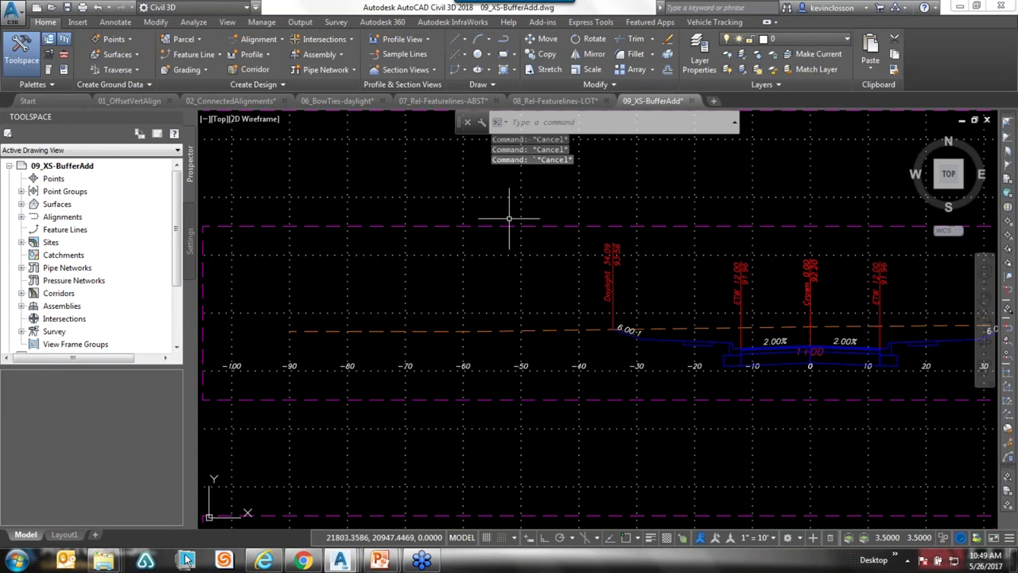
scroll(550, 357, "down", 3)
scroll(559, 216, "down", 2)
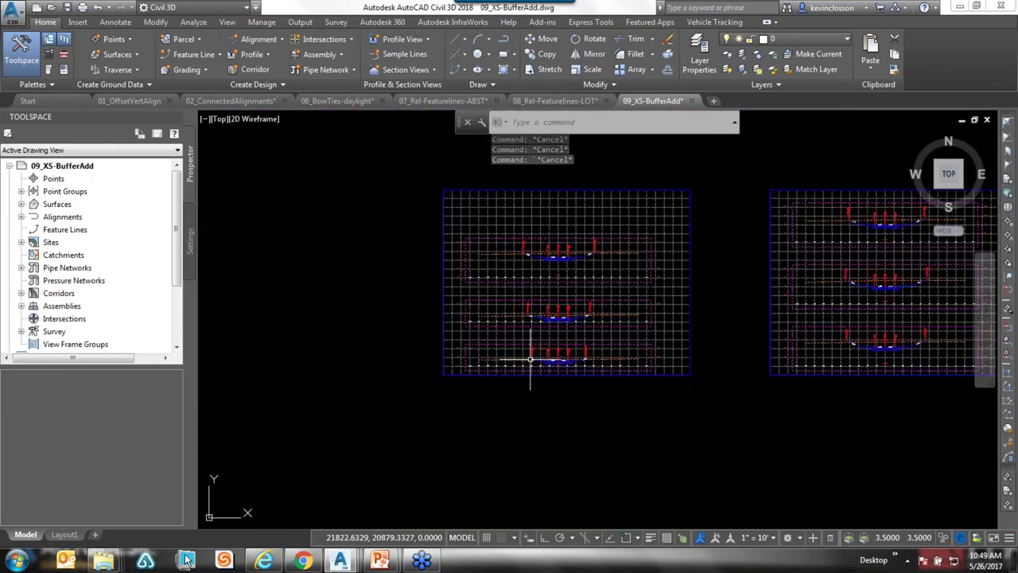
scroll(559, 217, "up", 5)
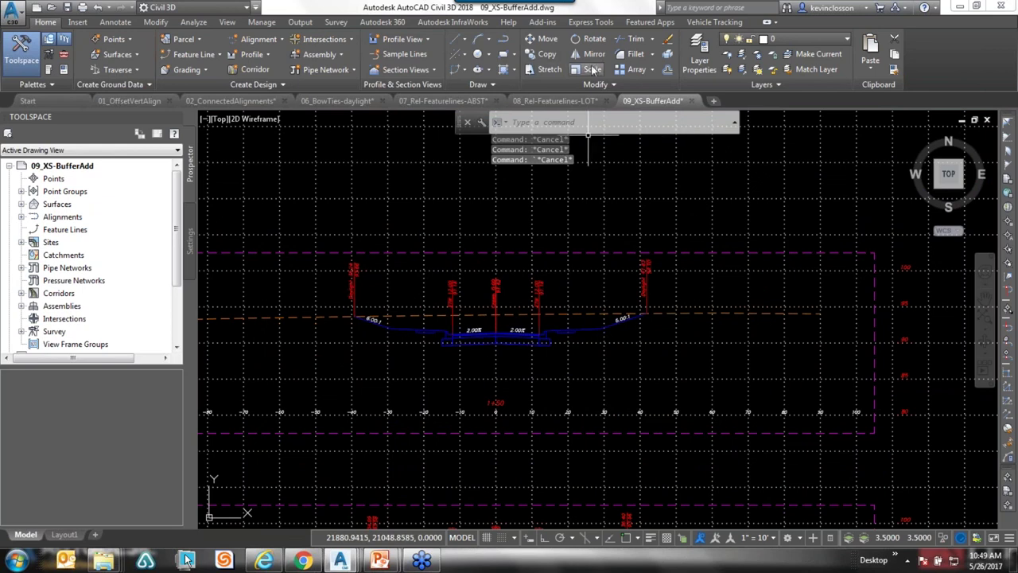
left_click(477, 54)
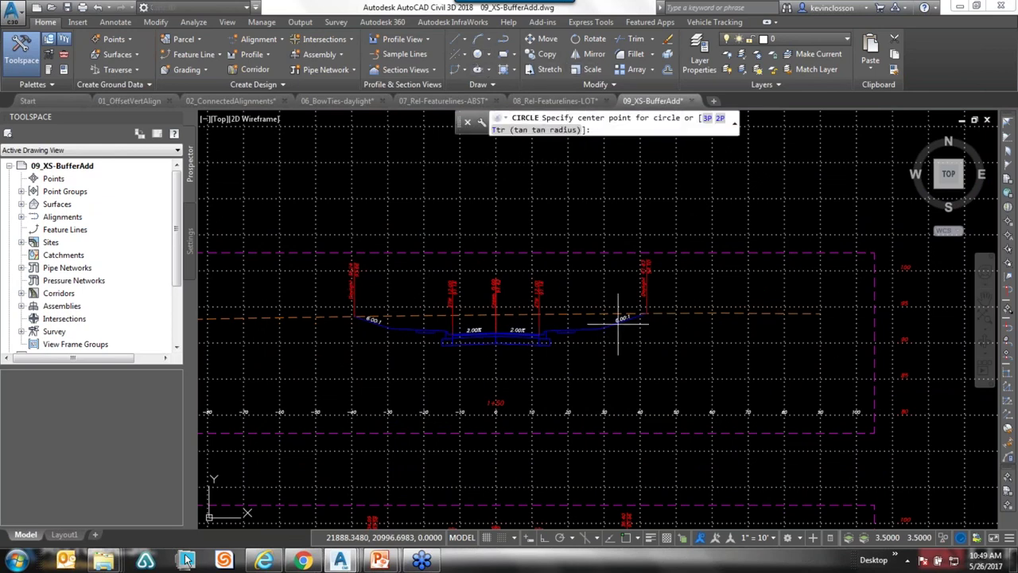
- Draw a circle centred at the right daylight point of the cross-section
left_click(641, 329)
key("Escape")
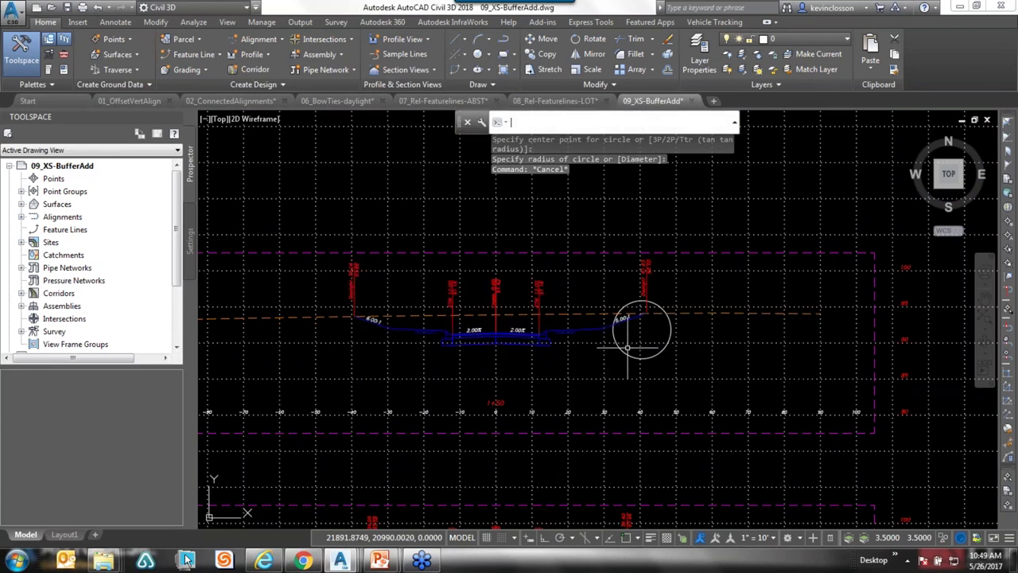
type("-AECPOLYGONCONVERT")
key("Return")
key("Escape")
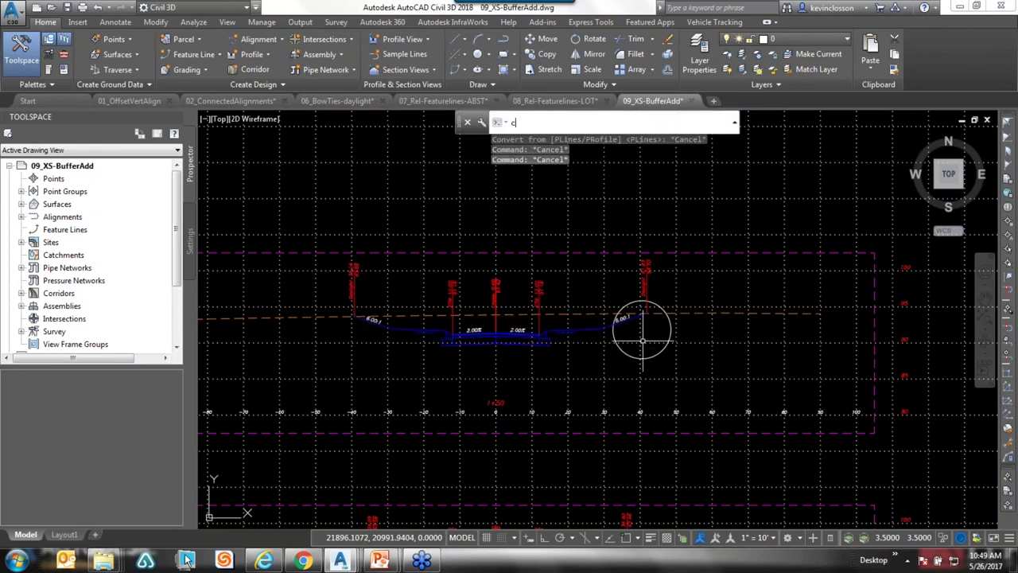
type("c")
key("Return")
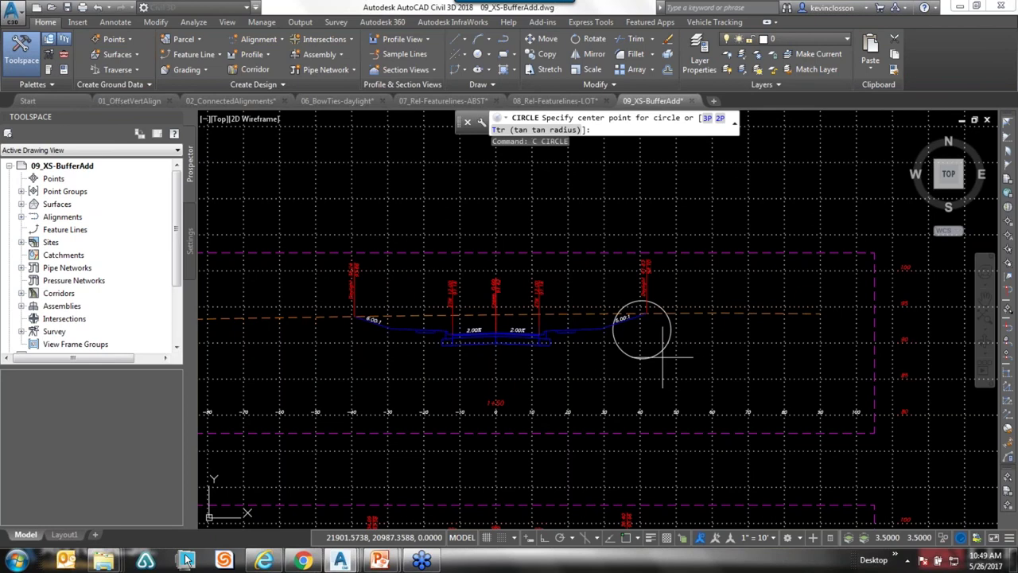
key("Escape")
- Copy the circle to three spots: over the left lane, below the right lane, and lower left
type("co")
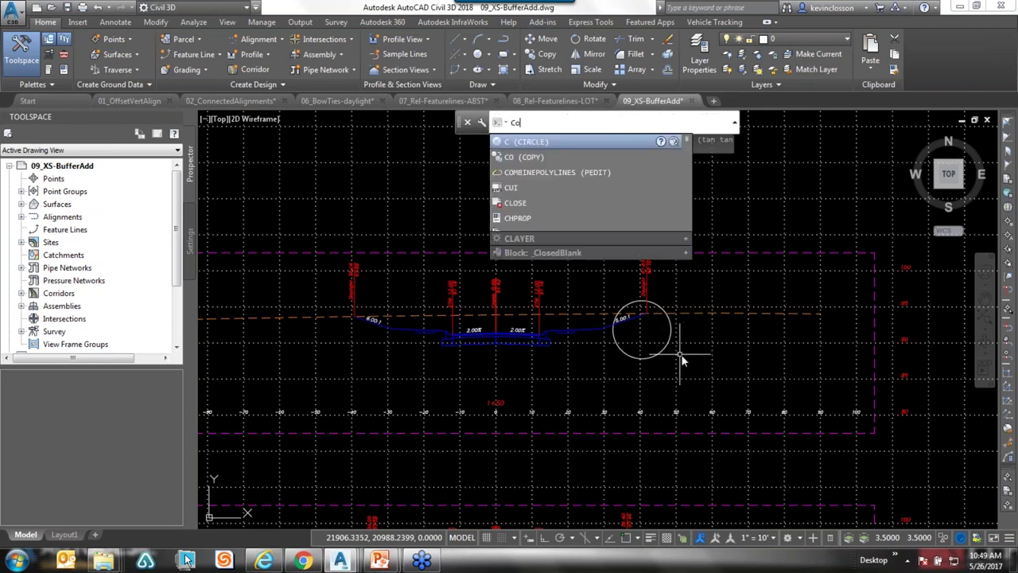
key("Return")
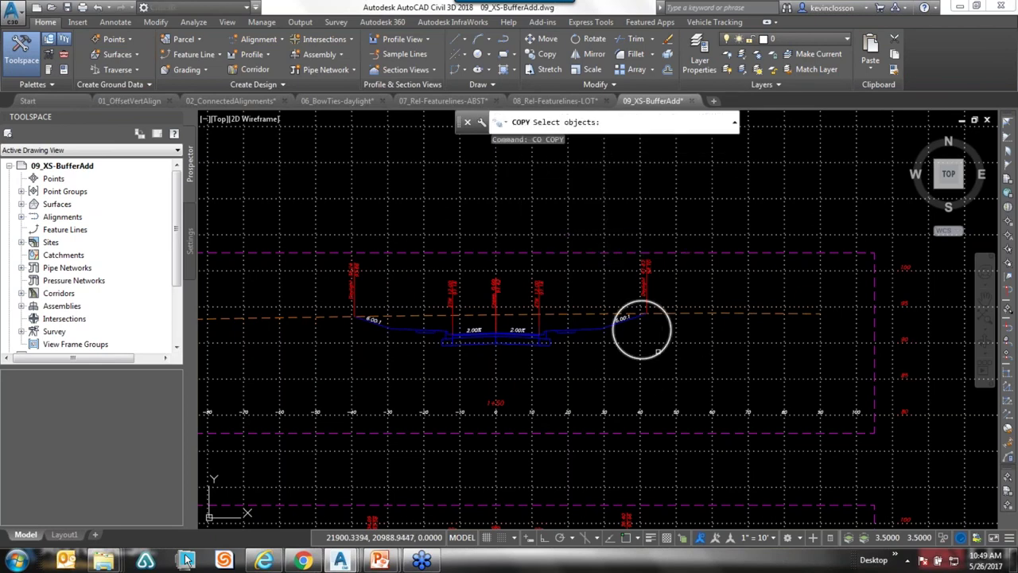
left_click(660, 355)
key("Return")
left_click(642, 330)
left_click(577, 358)
left_click(469, 316)
left_click(277, 373)
key("Escape")
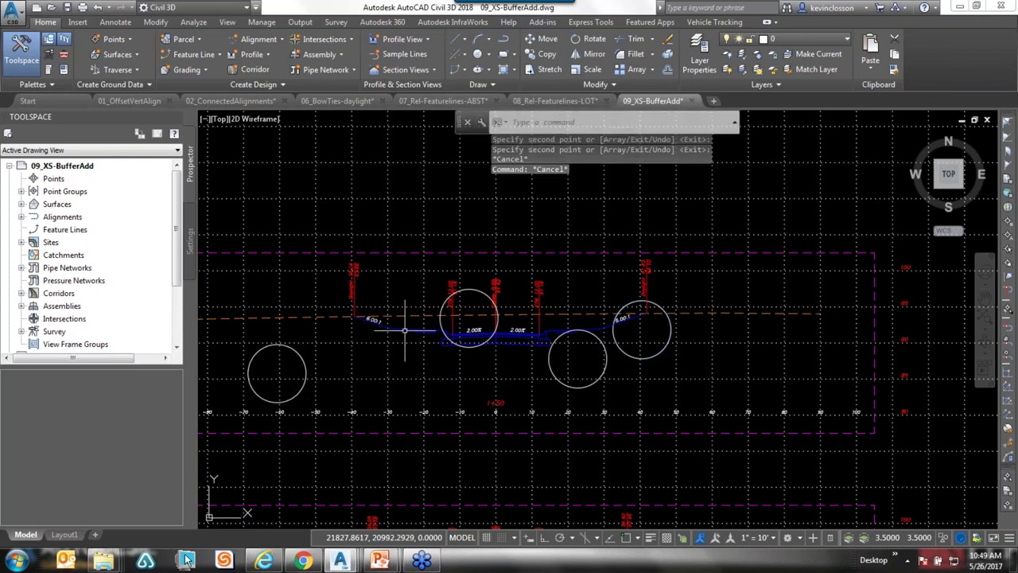
key("Escape")
key("Escape")
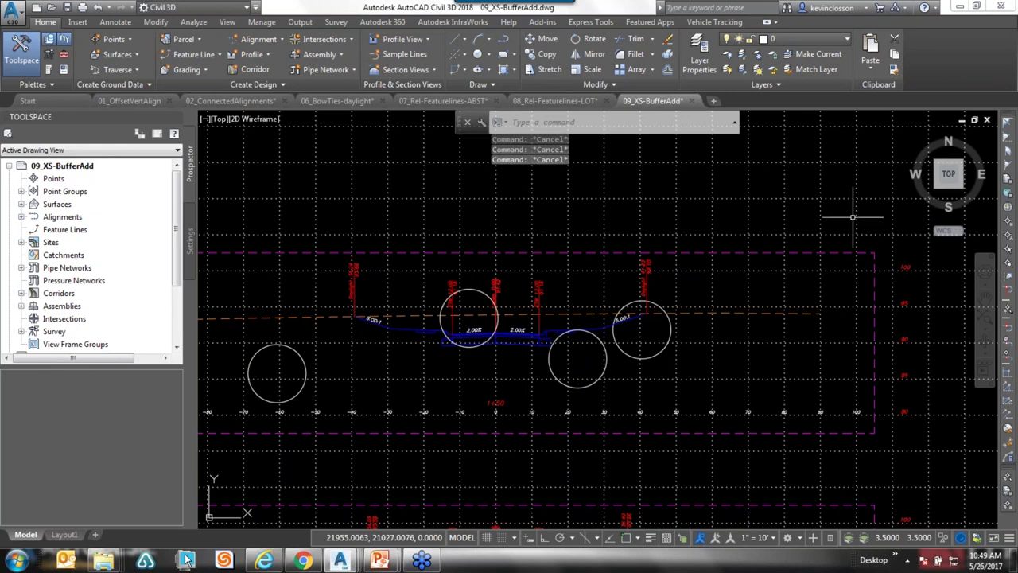
- Begin moving the section view
left_click(800, 253)
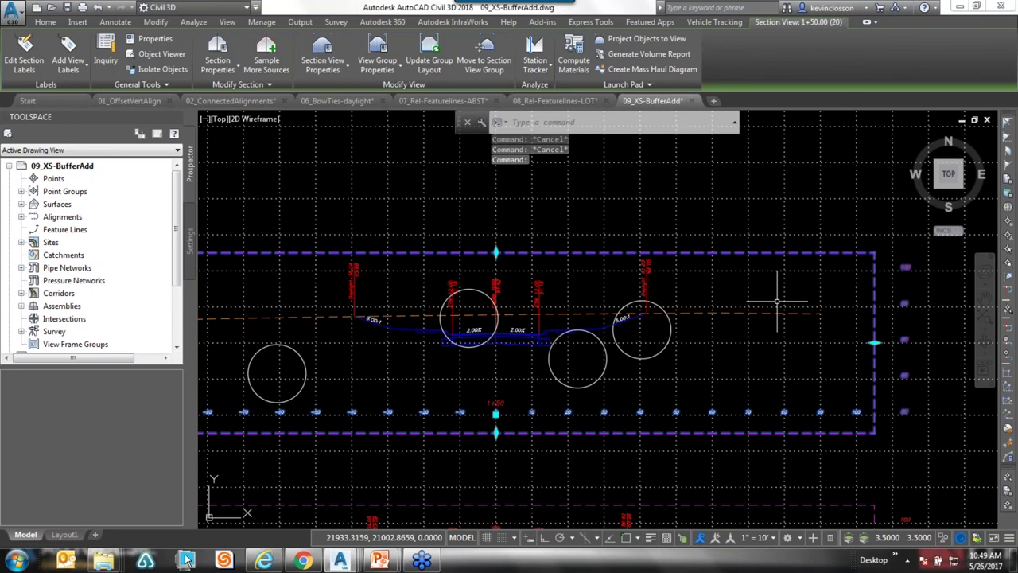
key("Escape")
key("Escape")
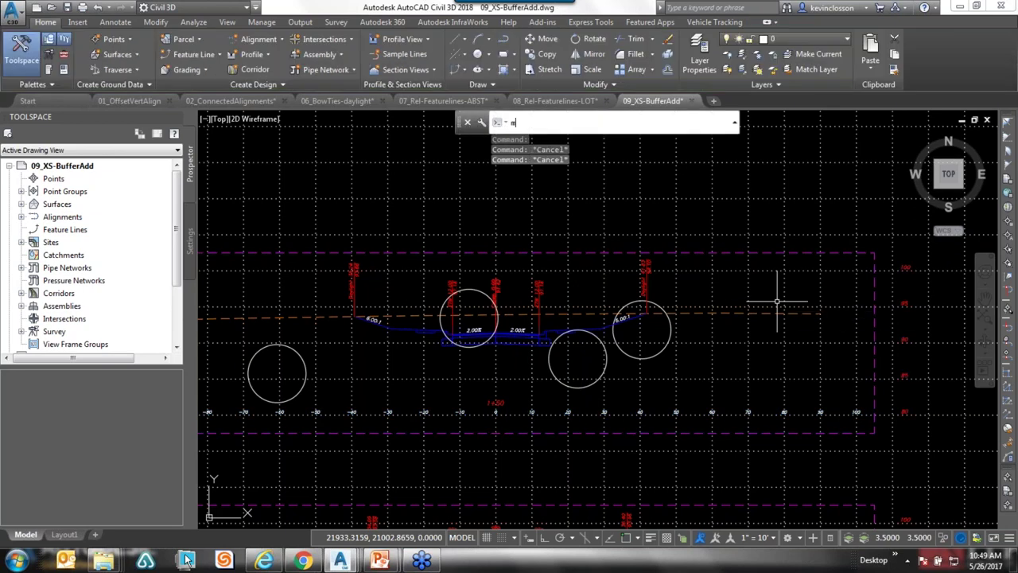
key("Return")
left_click(618, 259)
key("Return")
left_click(619, 278)
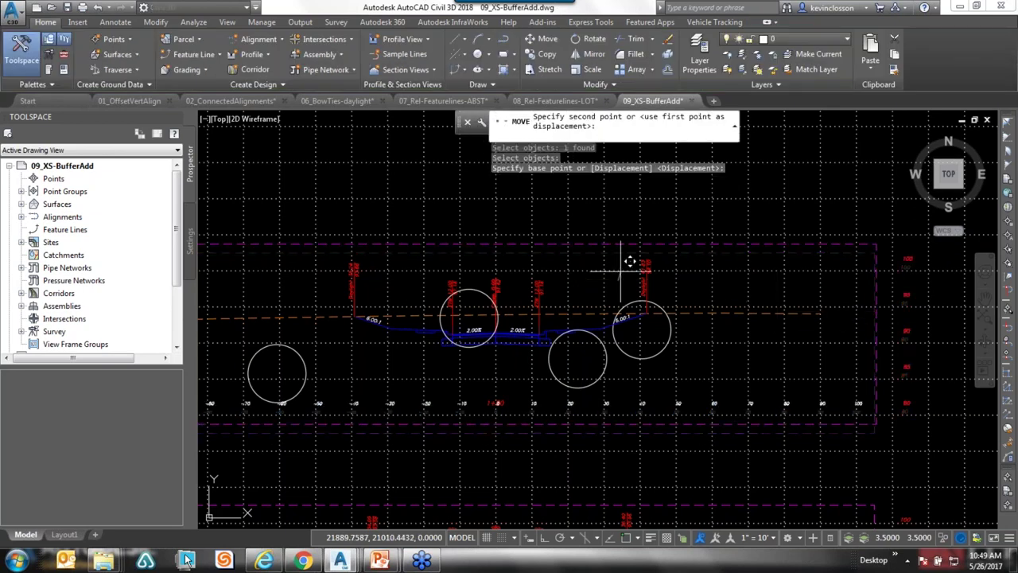
scroll(640, 252, "down", 6)
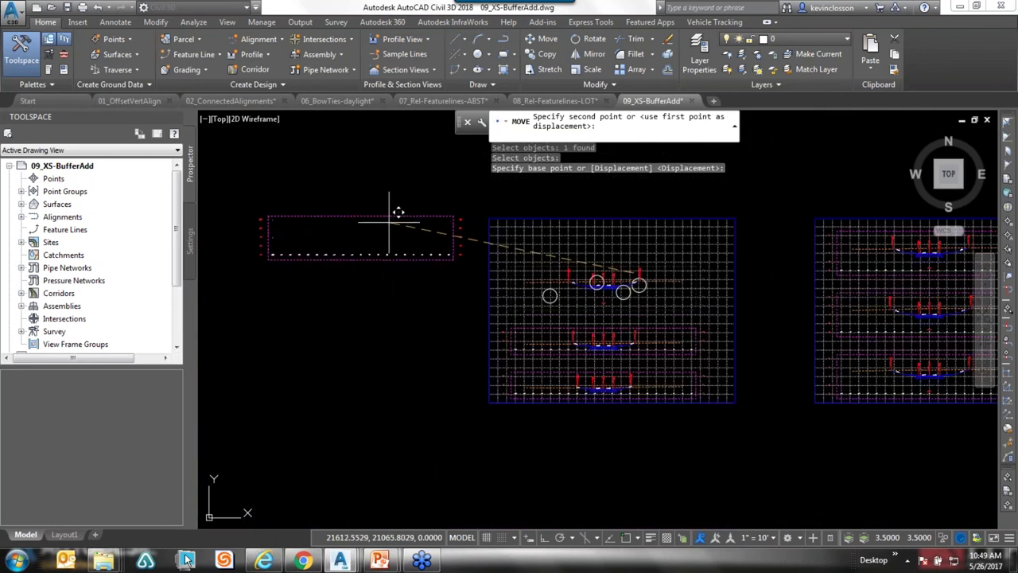
left_click(398, 213)
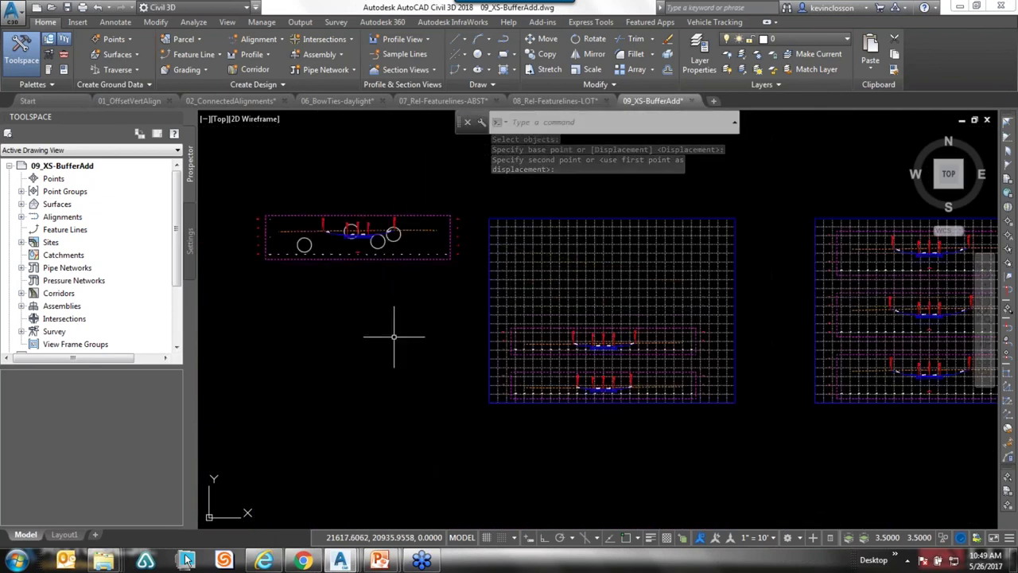
key("Escape")
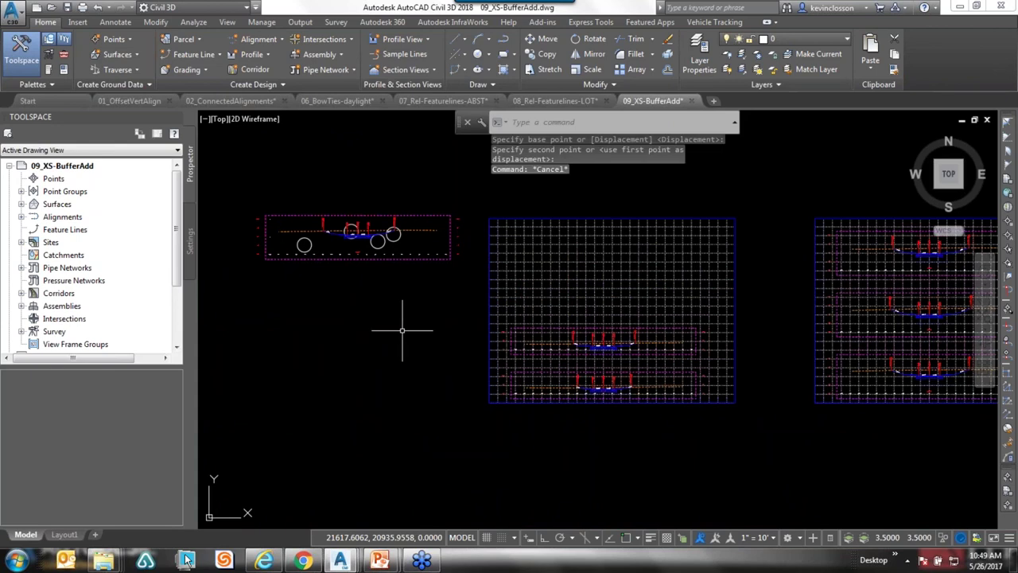
left_click(98, 7)
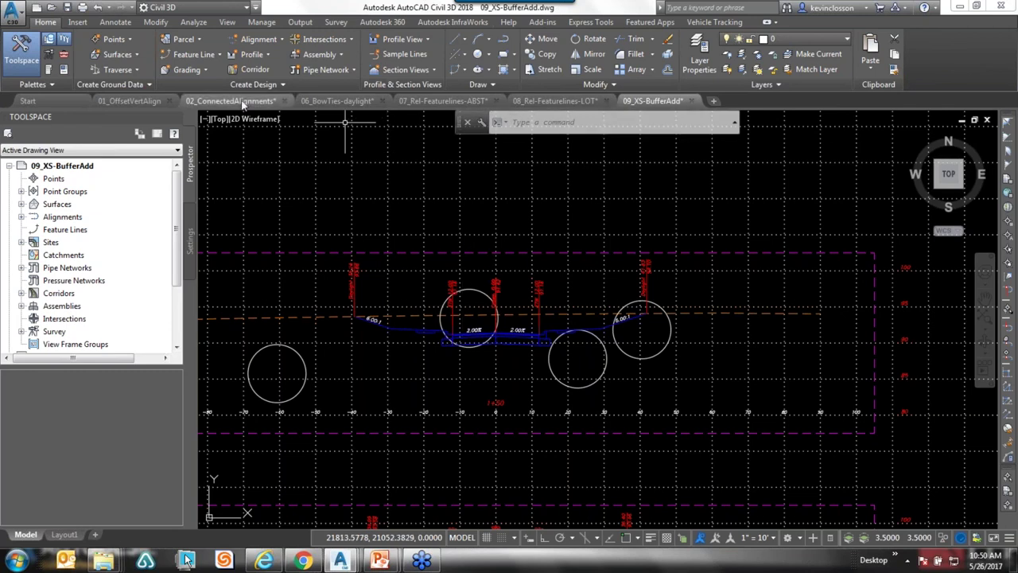
mouse_move(241, 101)
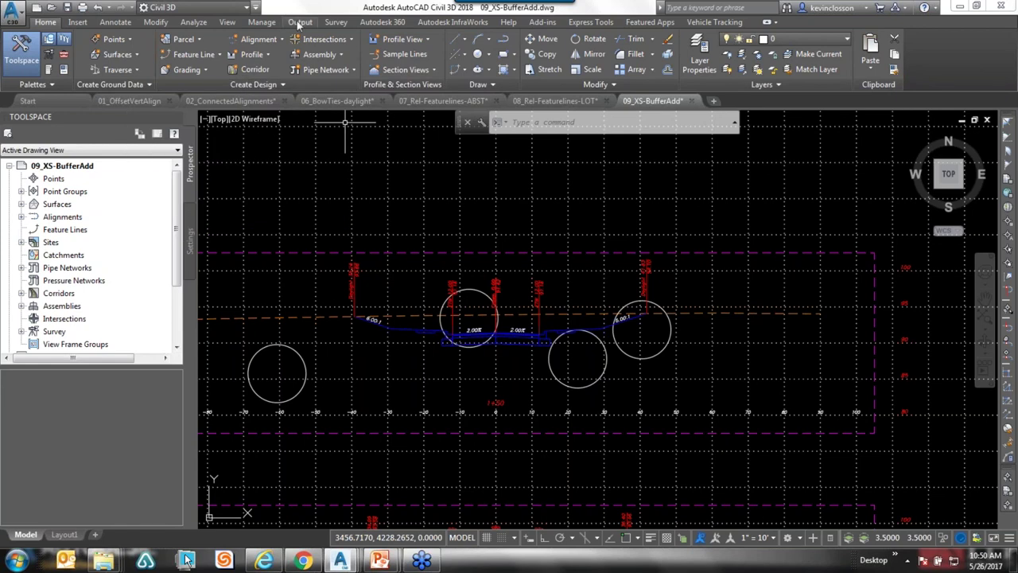
key("Escape")
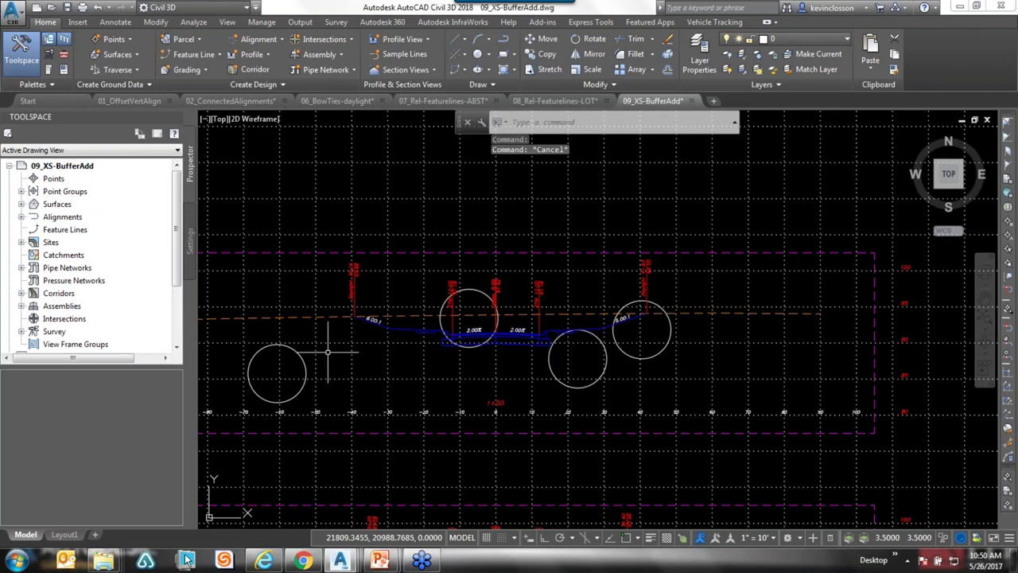
key("Escape")
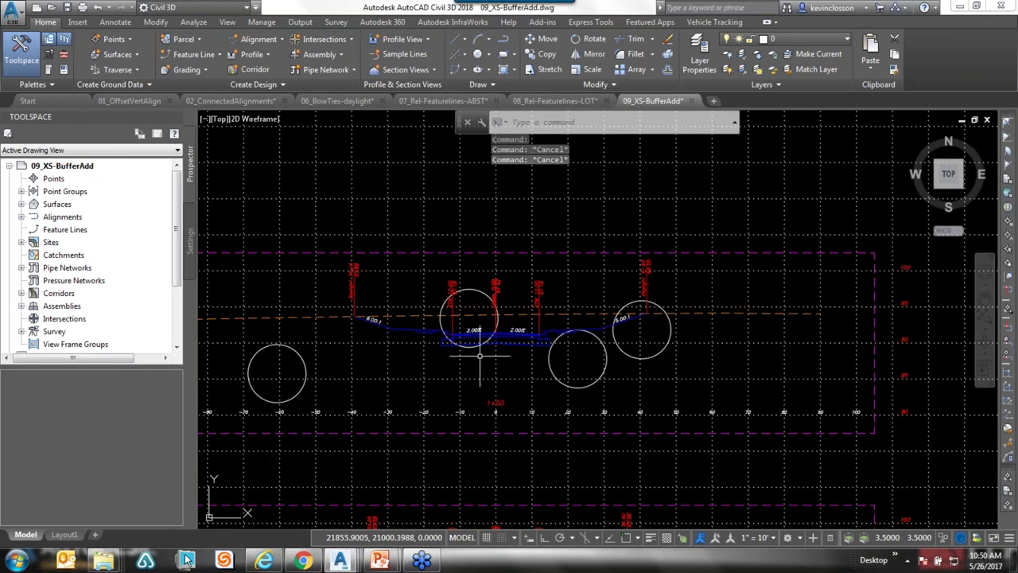
key("Escape")
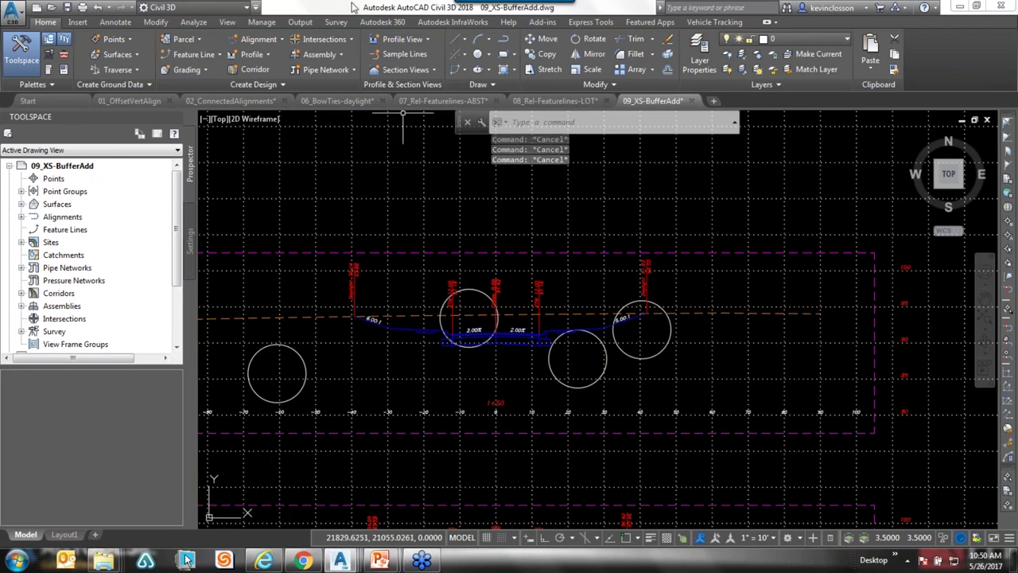
left_click(128, 100)
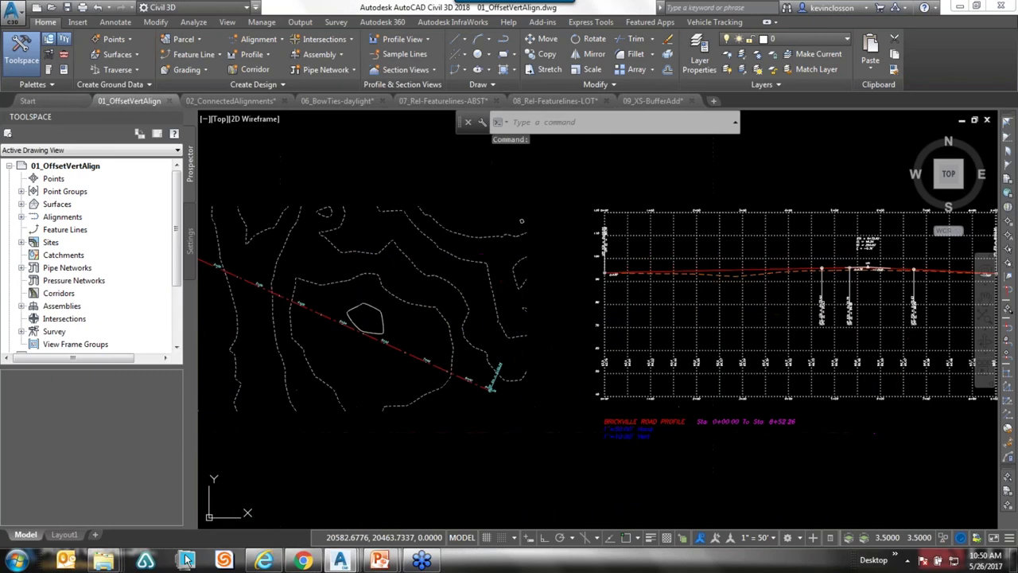
left_click(229, 101)
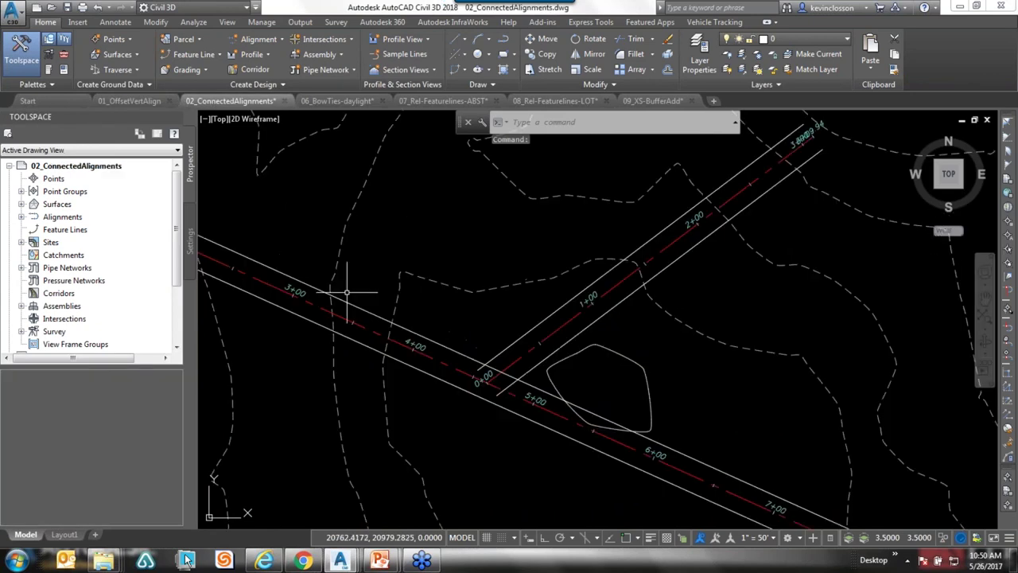
left_click(461, 351)
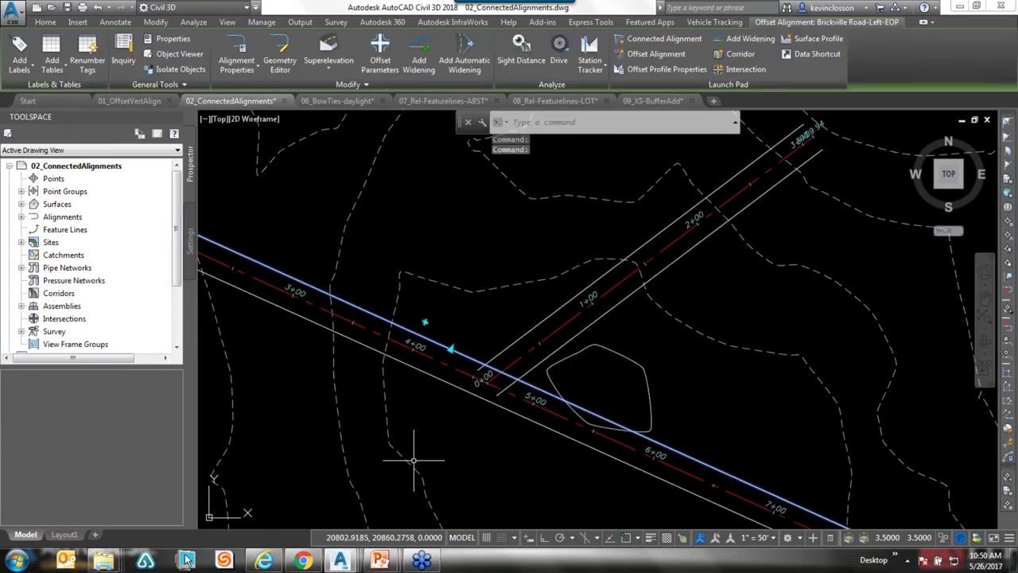
key("Escape")
key("Escape")
scroll(512, 288, "down", 4)
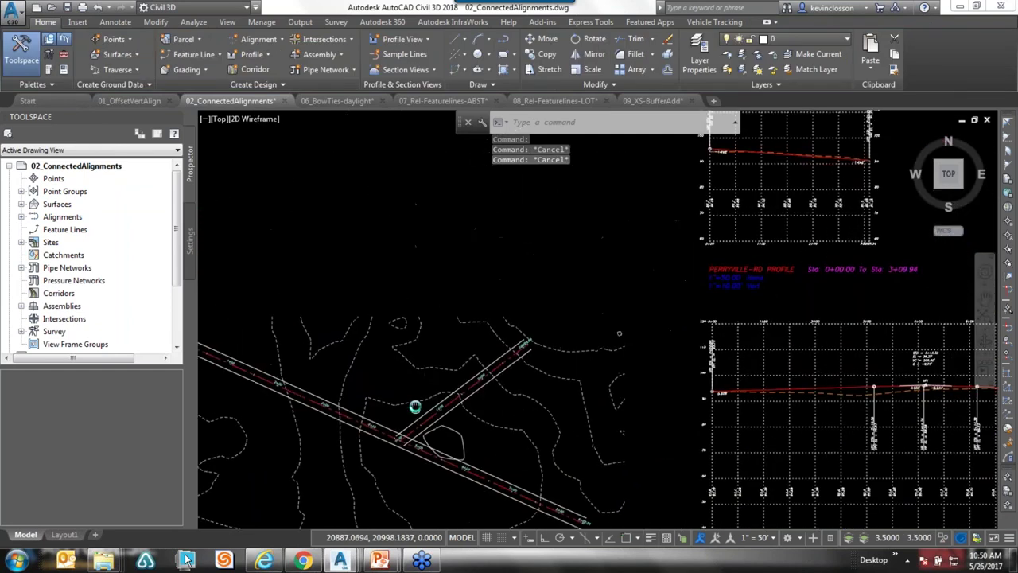
scroll(456, 310, "down", 3)
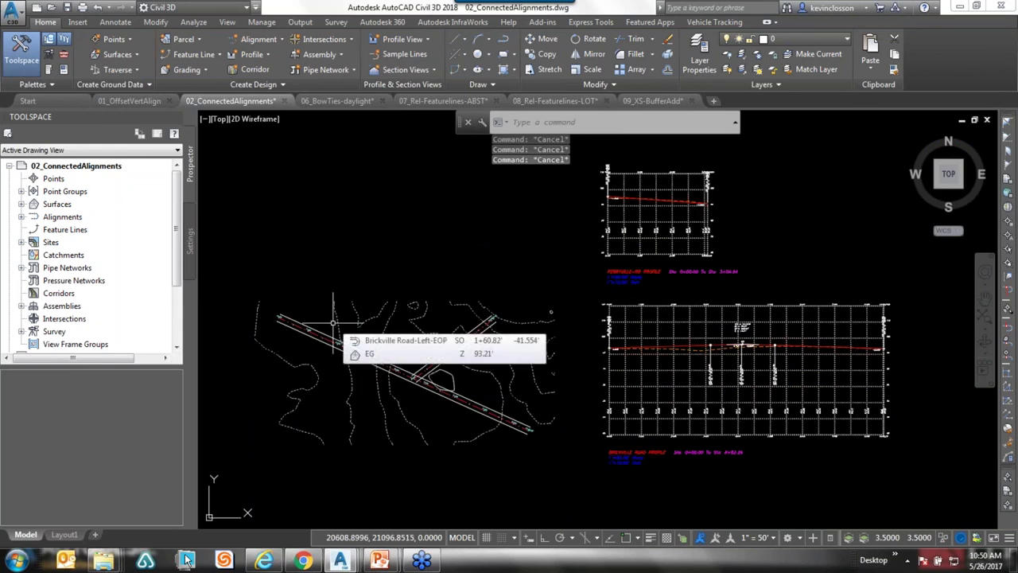
scroll(380, 310, "down", 3)
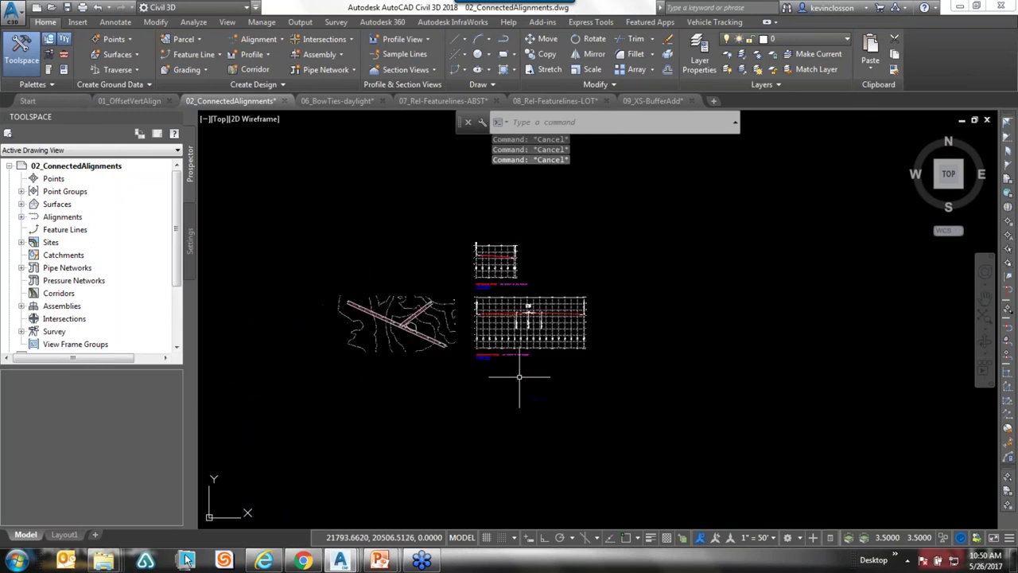
scroll(505, 388, "down", 1)
scroll(558, 386, "up", 4)
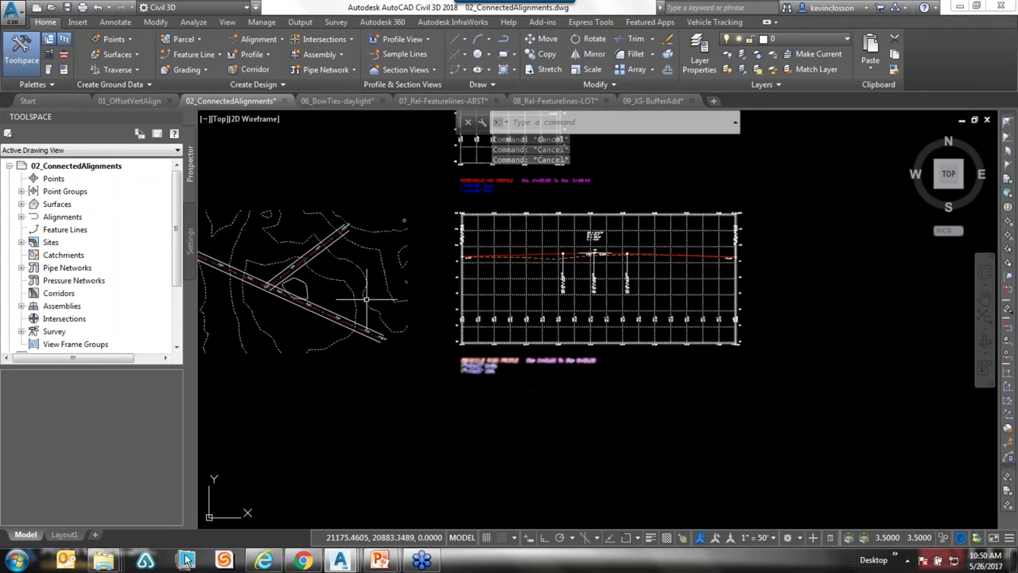
scroll(546, 373, "down", 1)
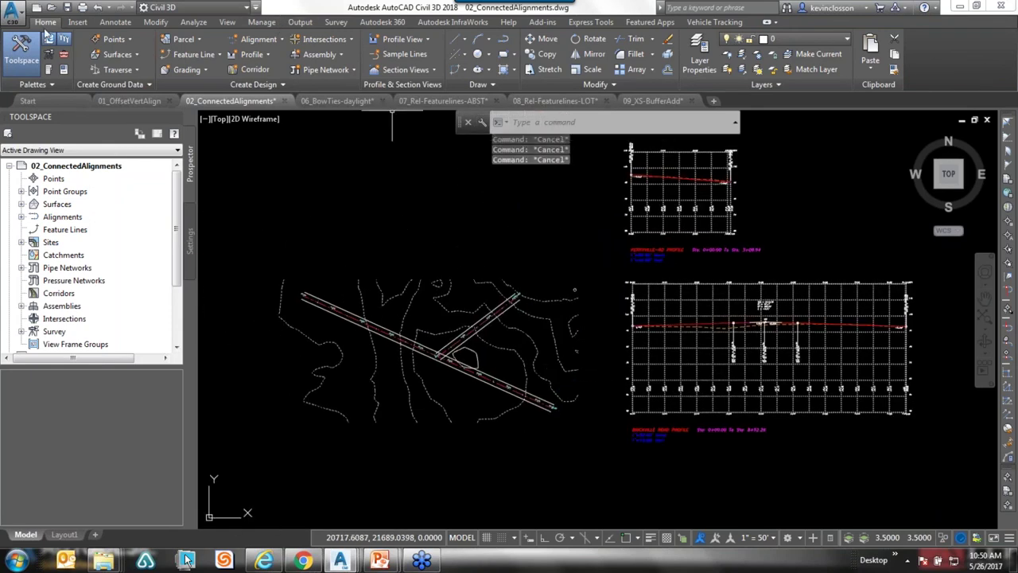
left_click(269, 69)
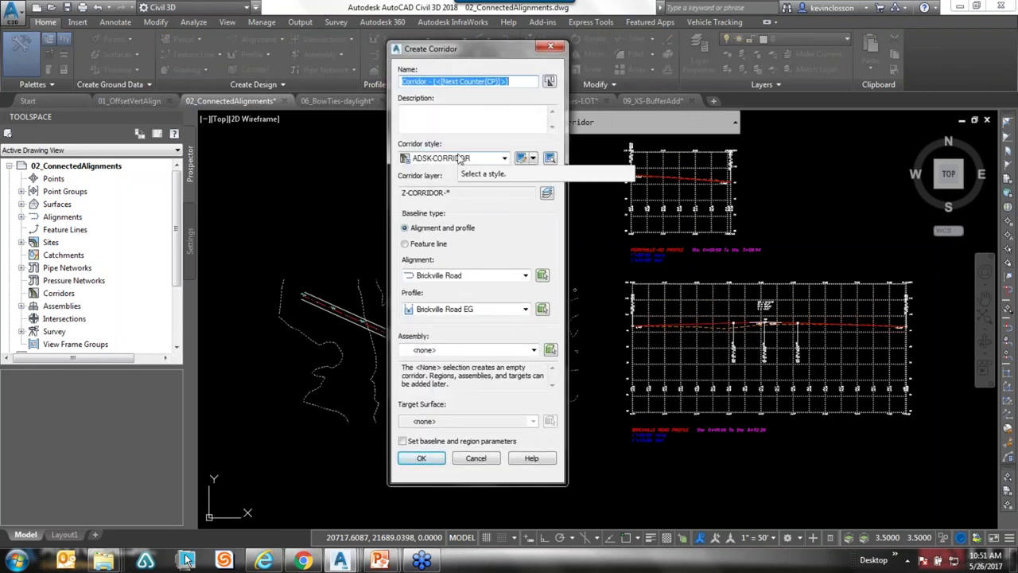
type("RD_1")
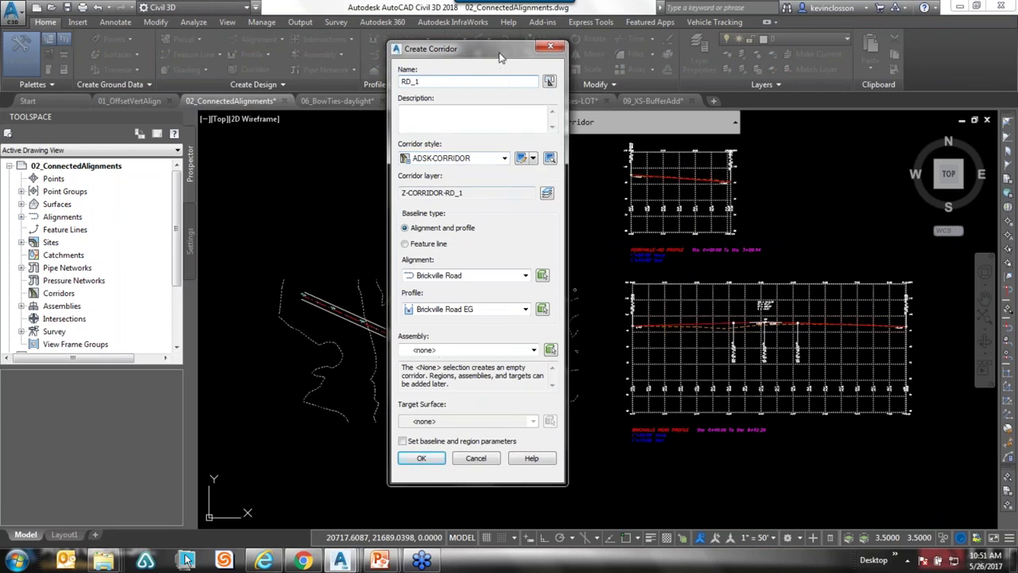
left_click_drag(501, 56, 463, 37)
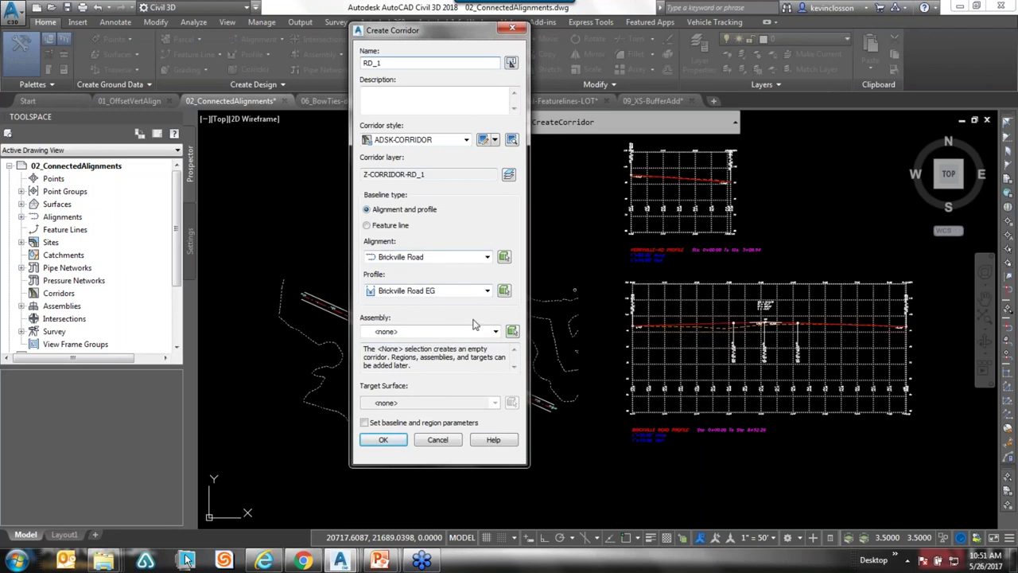
left_click(495, 332)
left_click(495, 332)
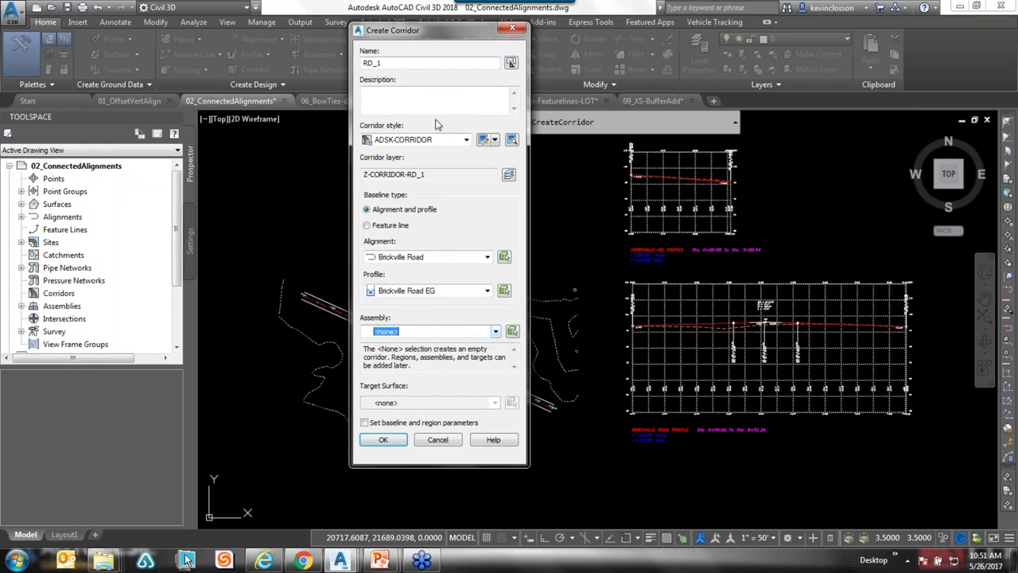
left_click_drag(444, 32, 313, 22)
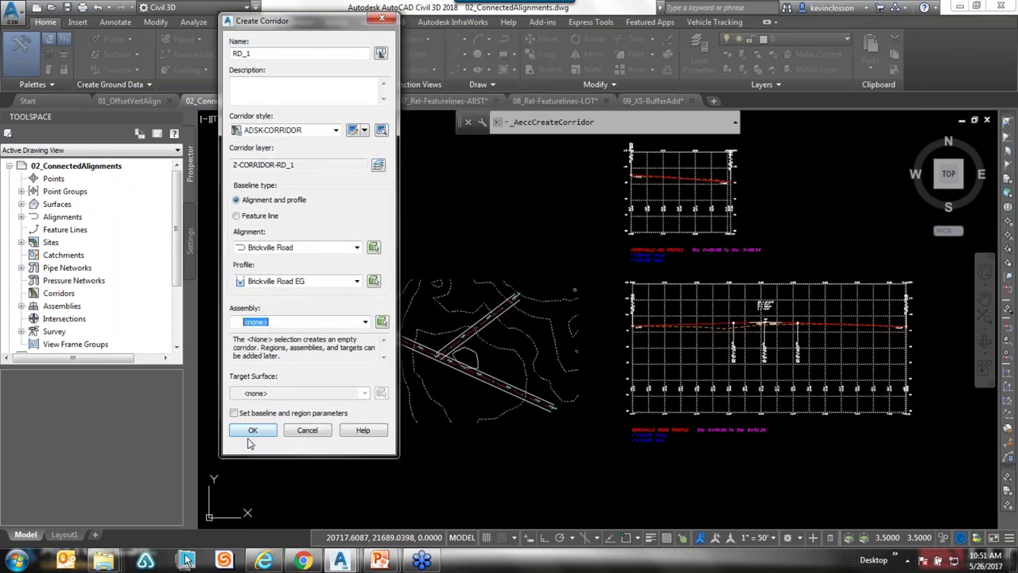
left_click(307, 431)
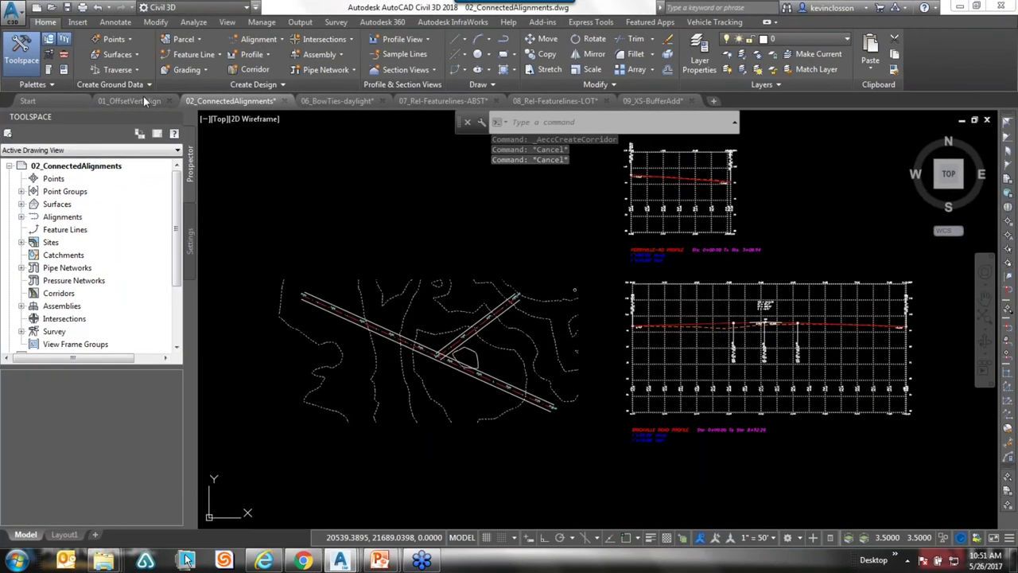
- Insert a Basic Assembly from Tool Palettes above the roads and launch Create Corridor
left_click(143, 97)
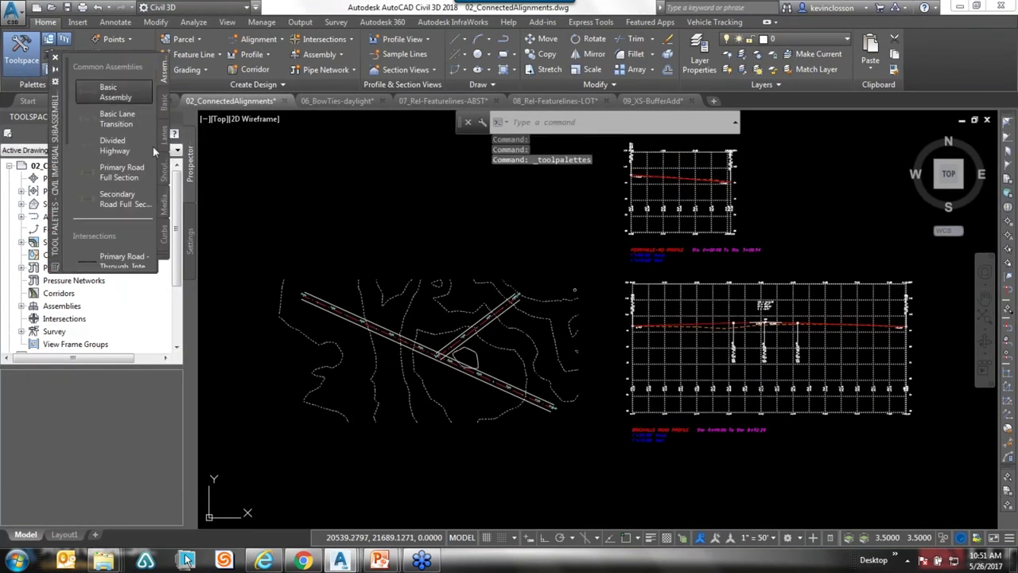
left_click(109, 94)
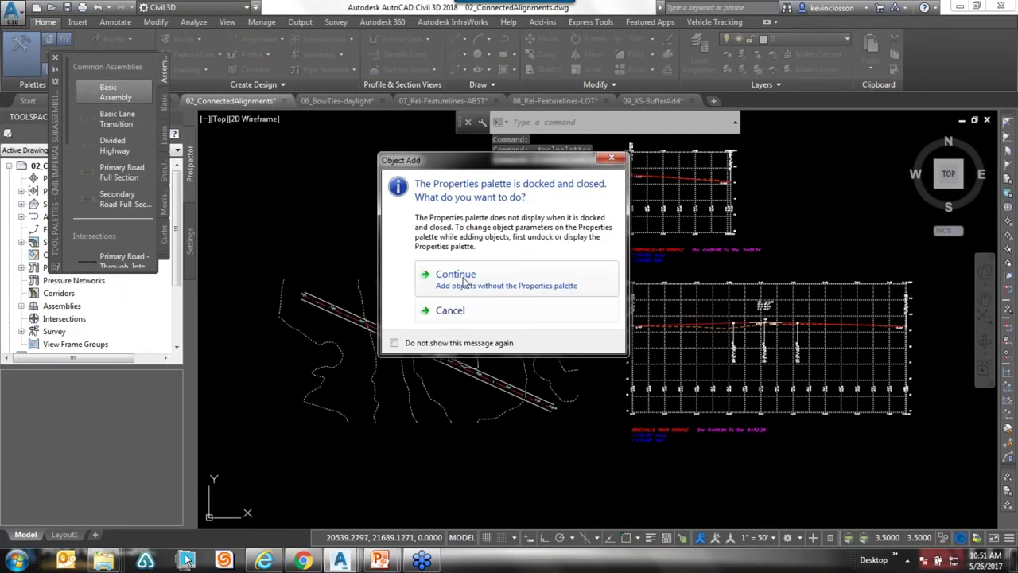
left_click(456, 272)
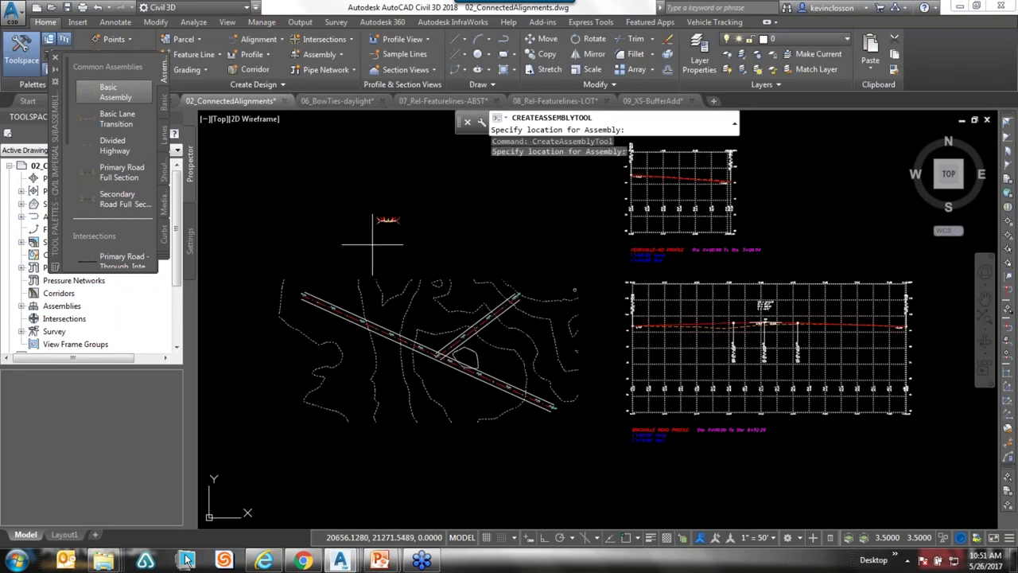
left_click(388, 222)
scroll(390, 223, "up", 5)
scroll(422, 210, "up", 6)
scroll(528, 324, "down", 4)
scroll(528, 324, "down", 2)
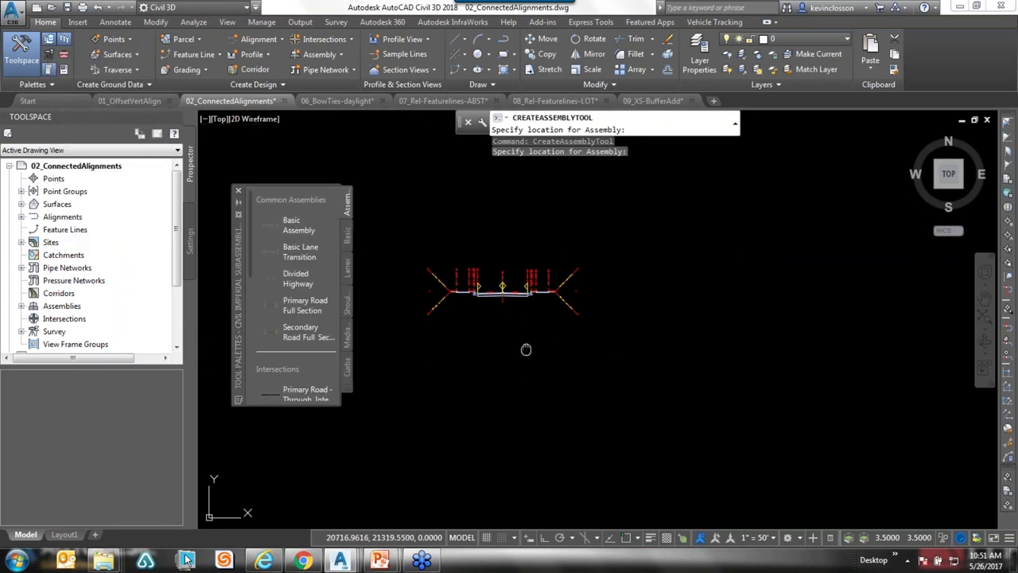
middle_click_drag(525, 349, 572, 385)
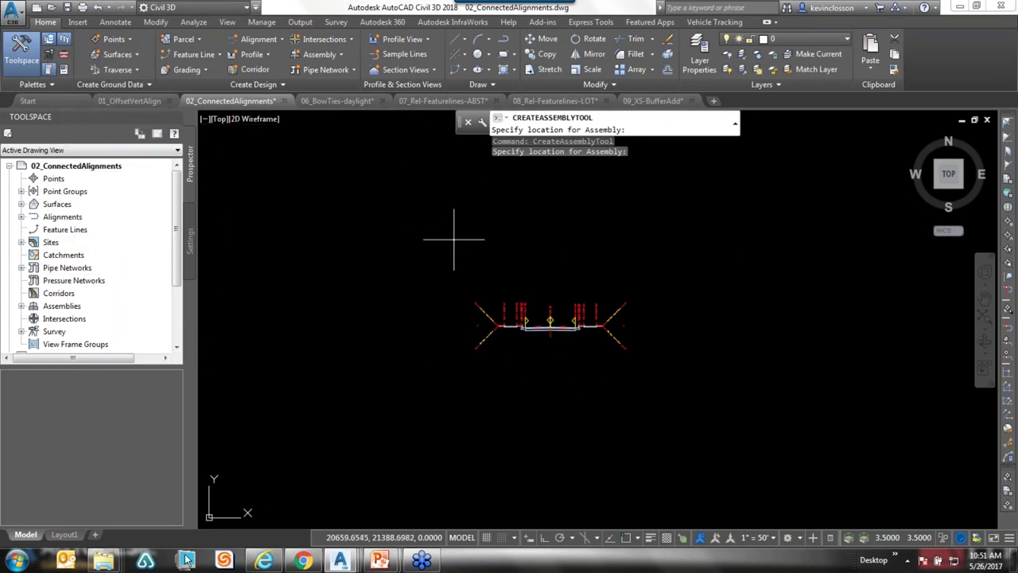
key("Escape")
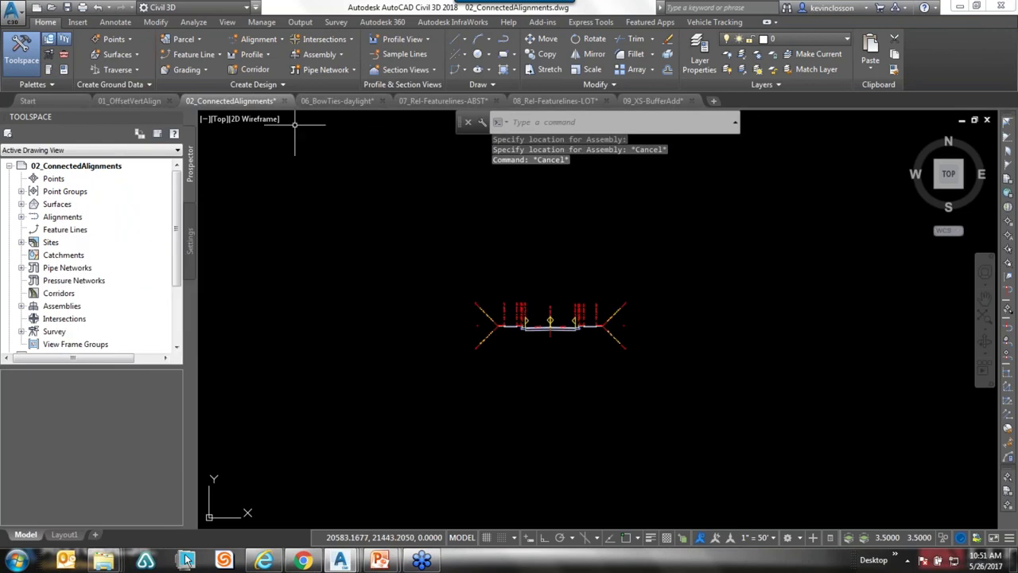
left_click(259, 69)
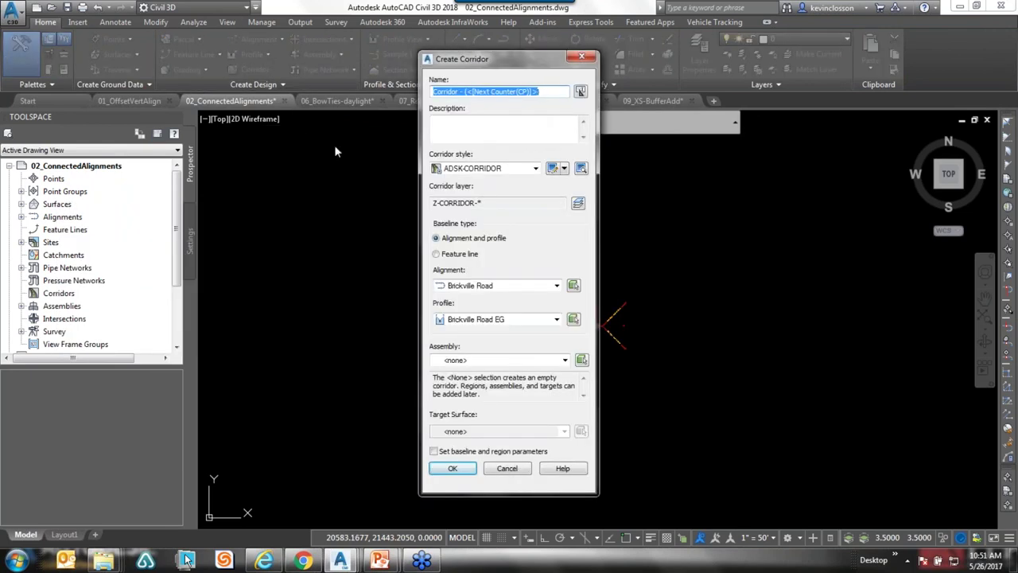
- Name the corridor RD_1, use the Basic Assembly, skip baseline region parameters, and create it
type("RD_1")
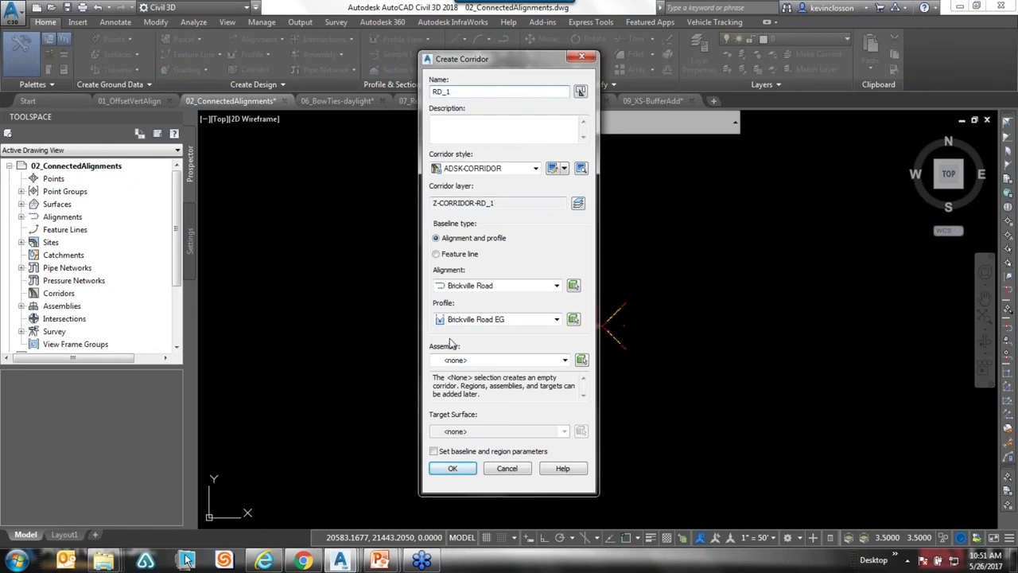
left_click(516, 359)
left_click(477, 387)
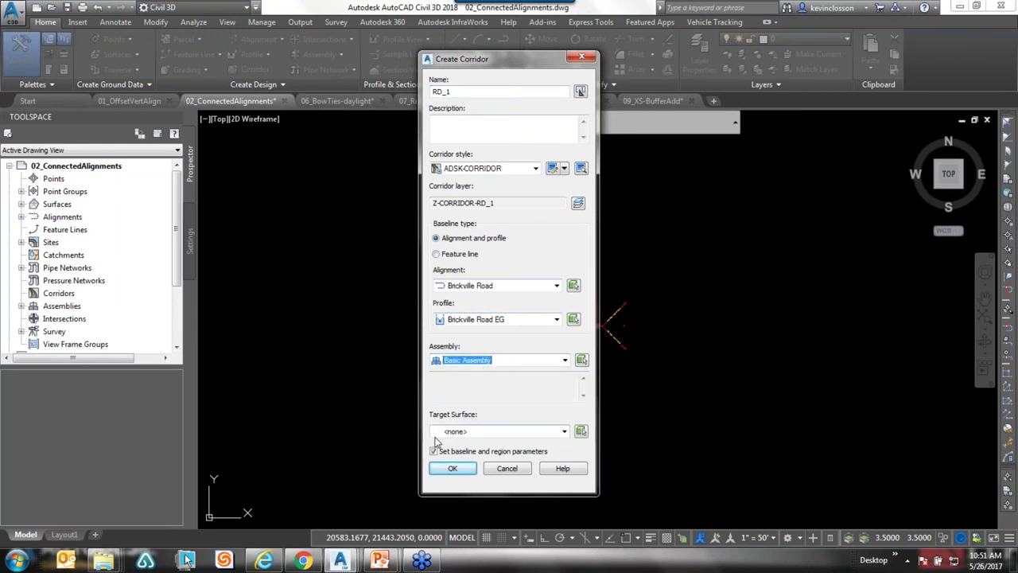
left_click_drag(528, 56, 512, 48)
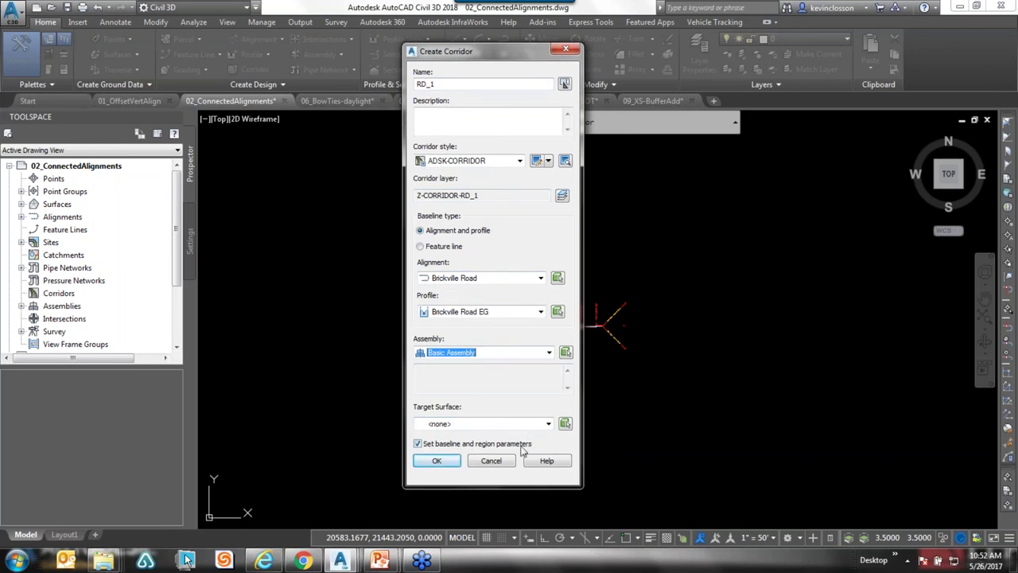
left_click(424, 447)
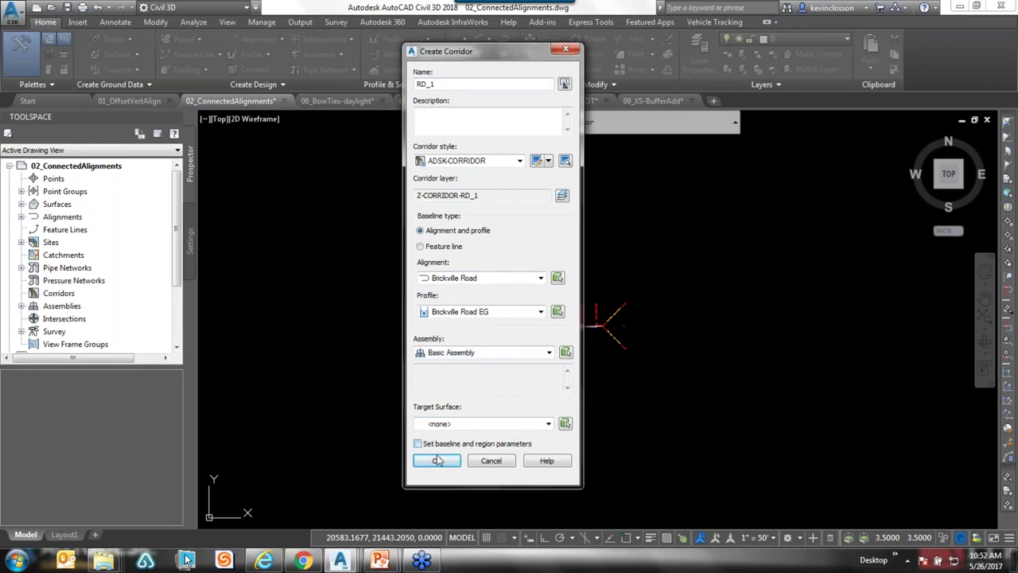
left_click(435, 461)
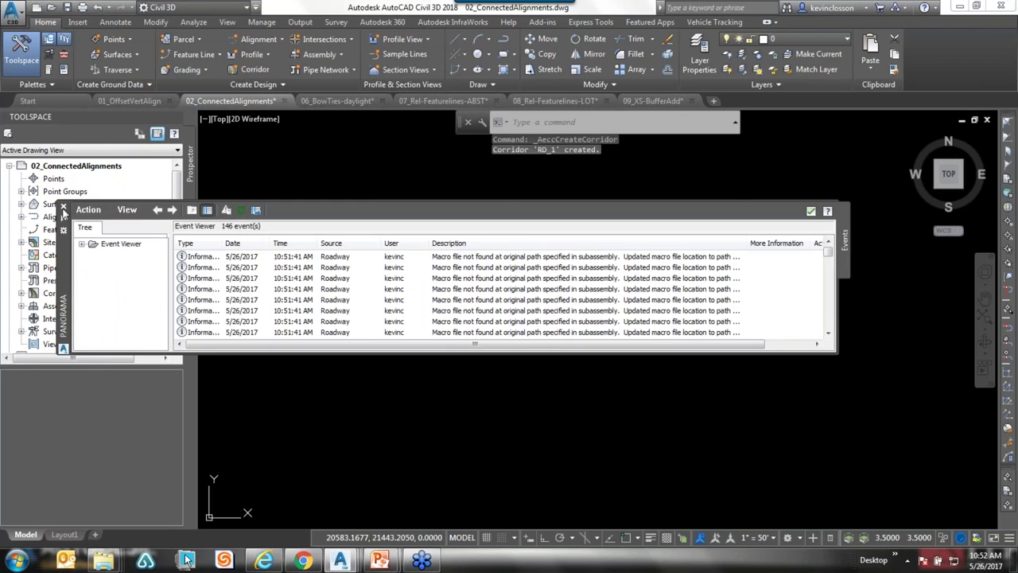
left_click(63, 209)
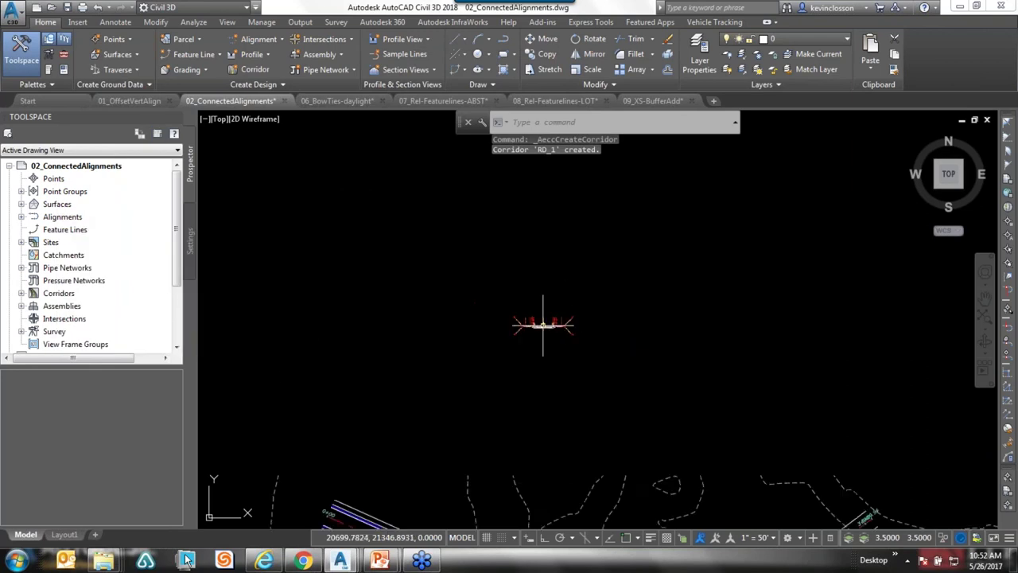
key("Escape")
key("Escape")
scroll(540, 419, "up", 2)
scroll(540, 419, "up", 4)
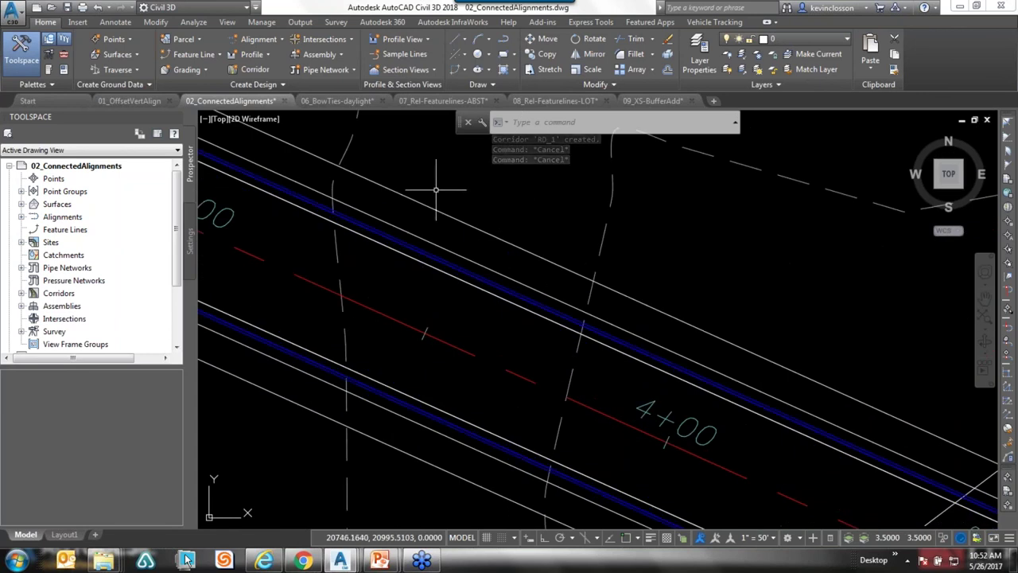
scroll(588, 245, "down", 6)
mouse_move(557, 223)
middle_mouse_down()
mouse_move(505, 422)
mouse_move(462, 347)
middle_mouse_up()
scroll(489, 278, "up", 8)
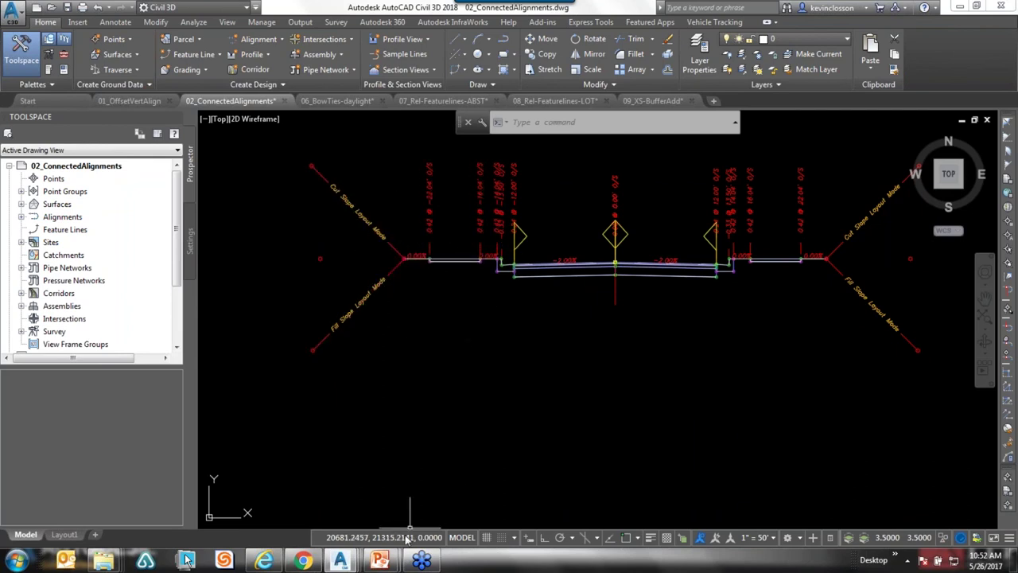
left_click(454, 368)
- Copy the whole Basic Assembly to a spot below the original
left_click(364, 256)
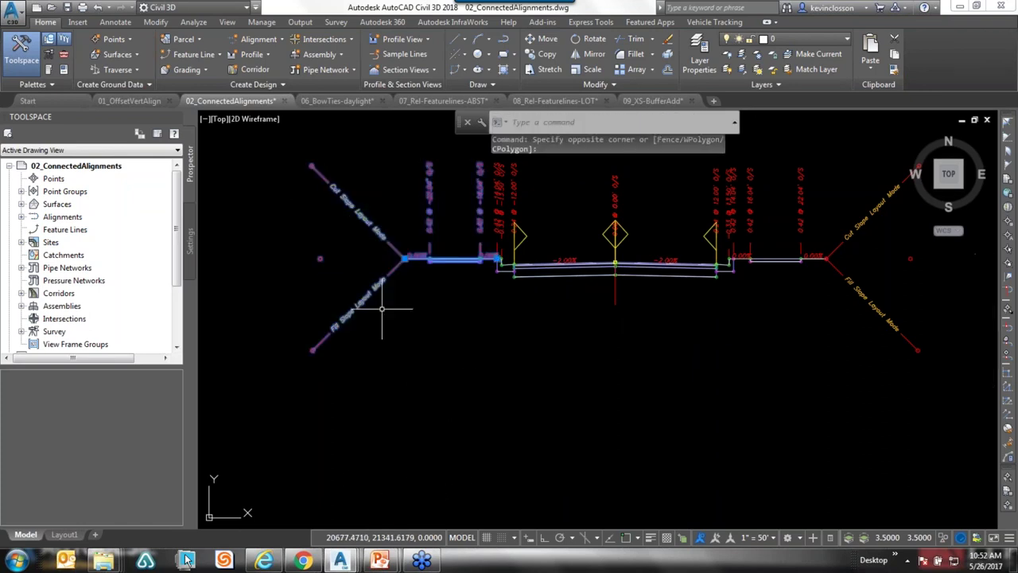
key("Escape")
key("Escape")
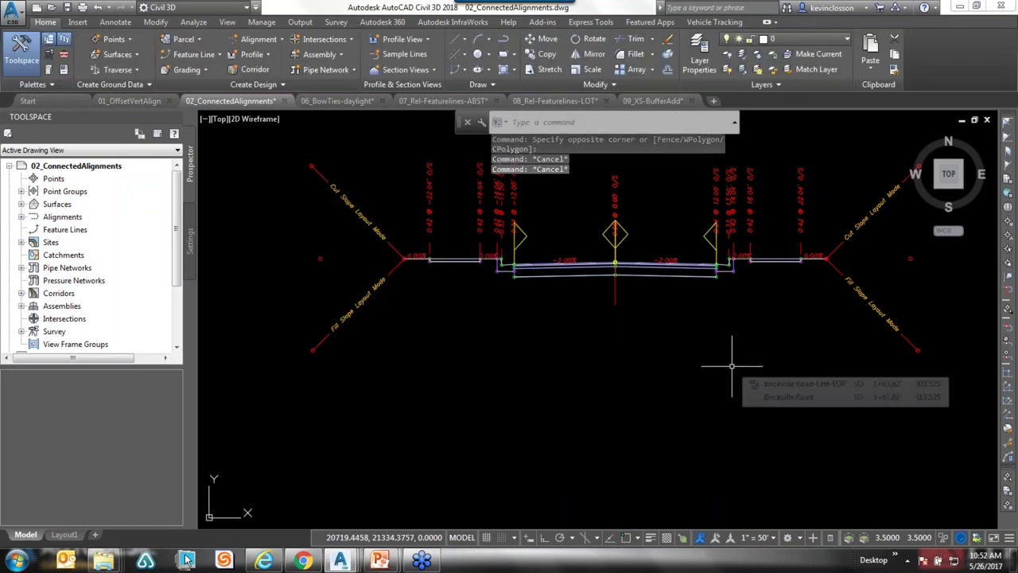
type("co")
key("Return")
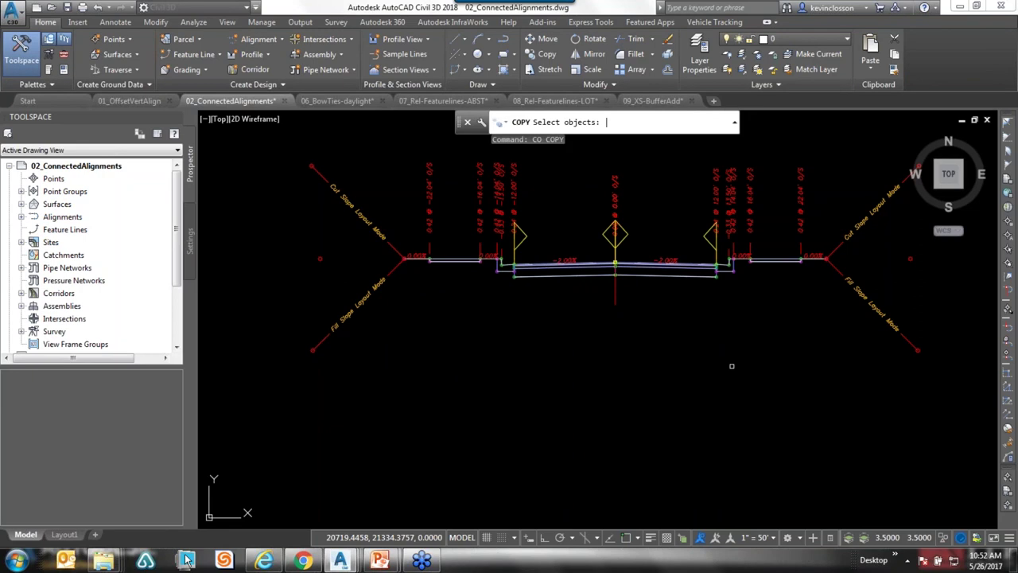
left_click(938, 434)
left_click(288, 129)
key("Return")
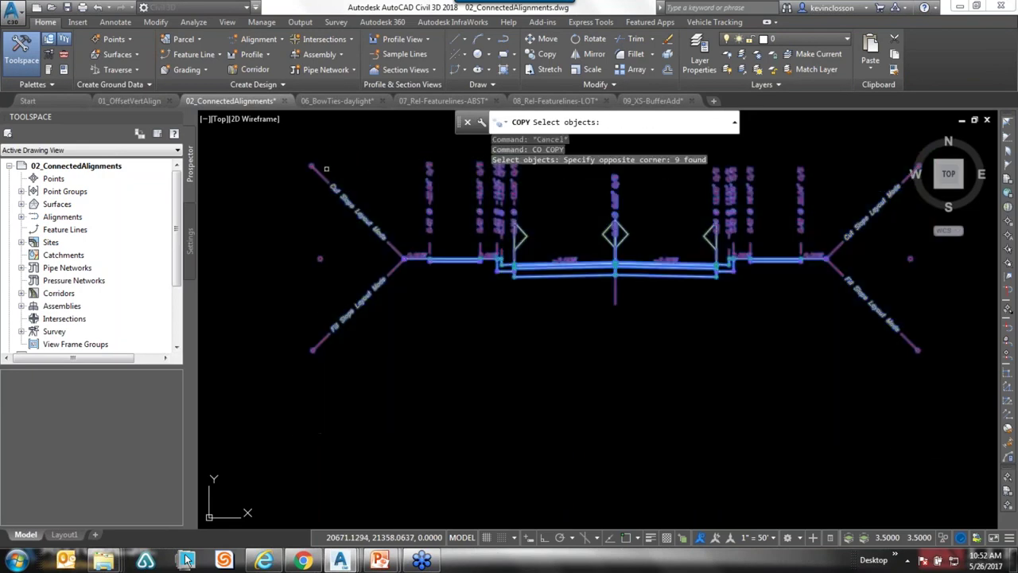
left_click(387, 163)
left_click(408, 355)
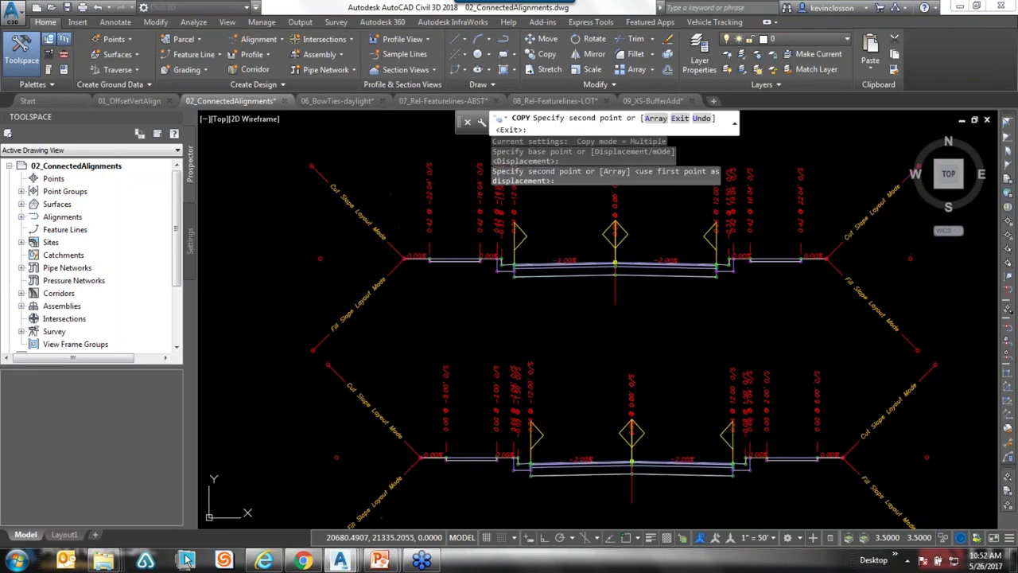
key("Escape")
key("Escape")
middle_click(658, 389)
- Erase the right-side subassemblies of the lower assembly
left_click(658, 409)
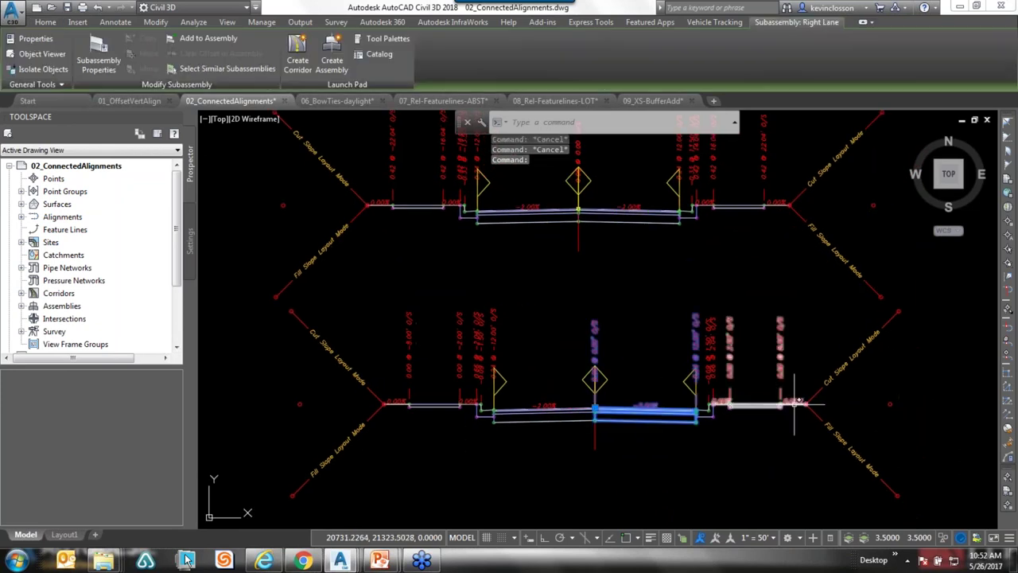
left_click(932, 427)
key("Escape")
left_click(821, 389)
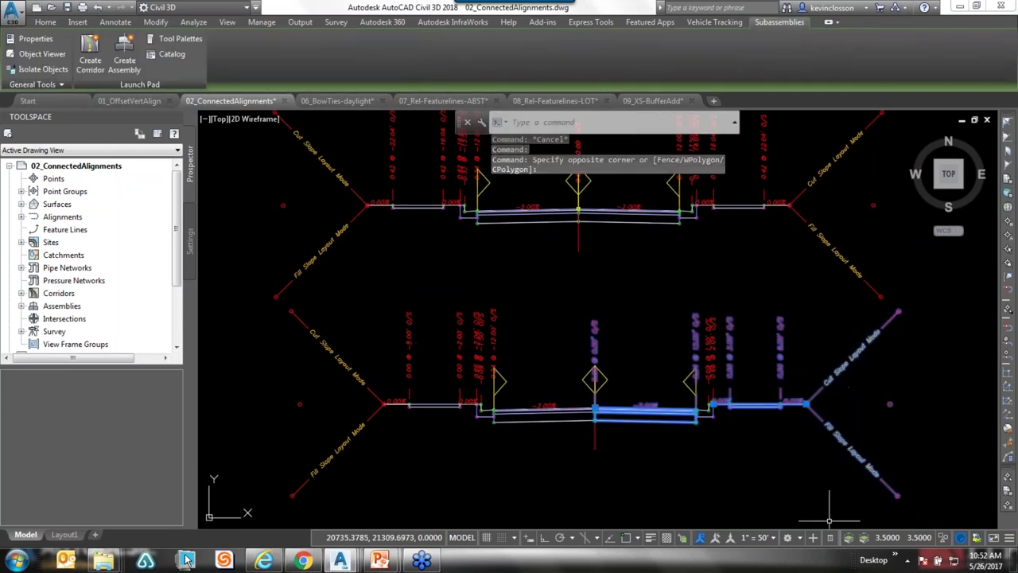
left_click(708, 414)
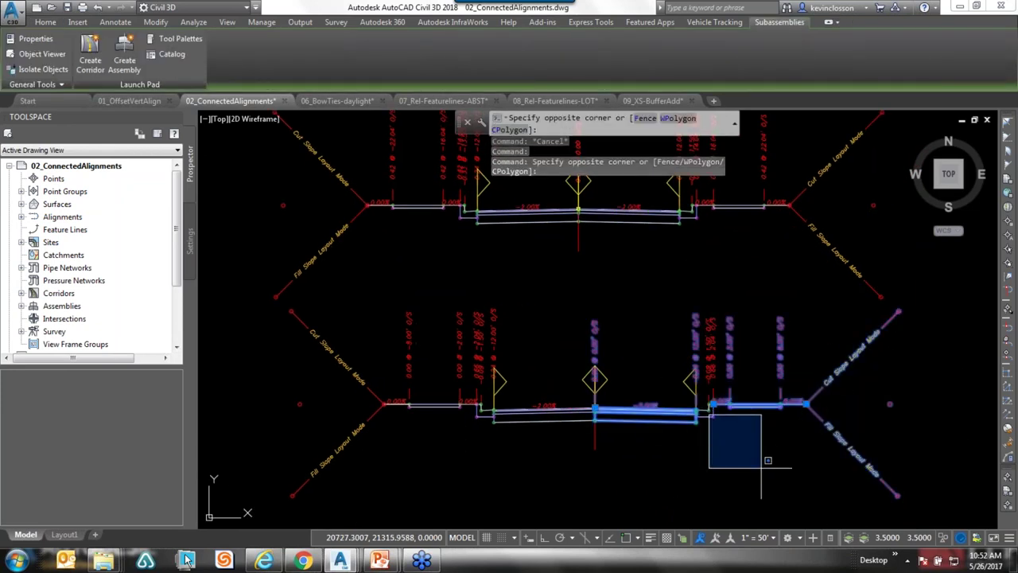
left_click(760, 465)
type("e")
key("Return")
left_click(763, 460)
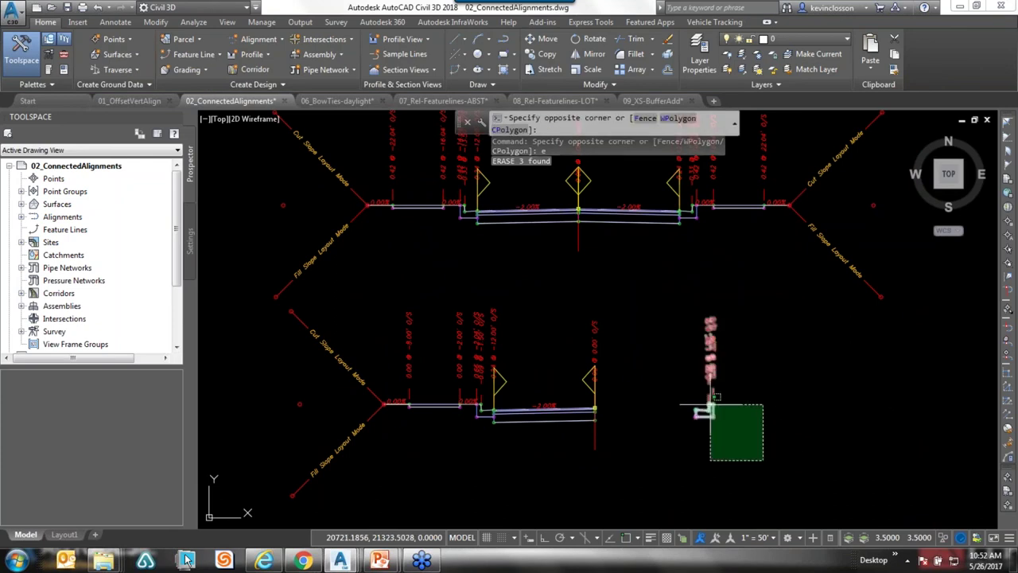
left_click(713, 409)
type("e")
key("Return")
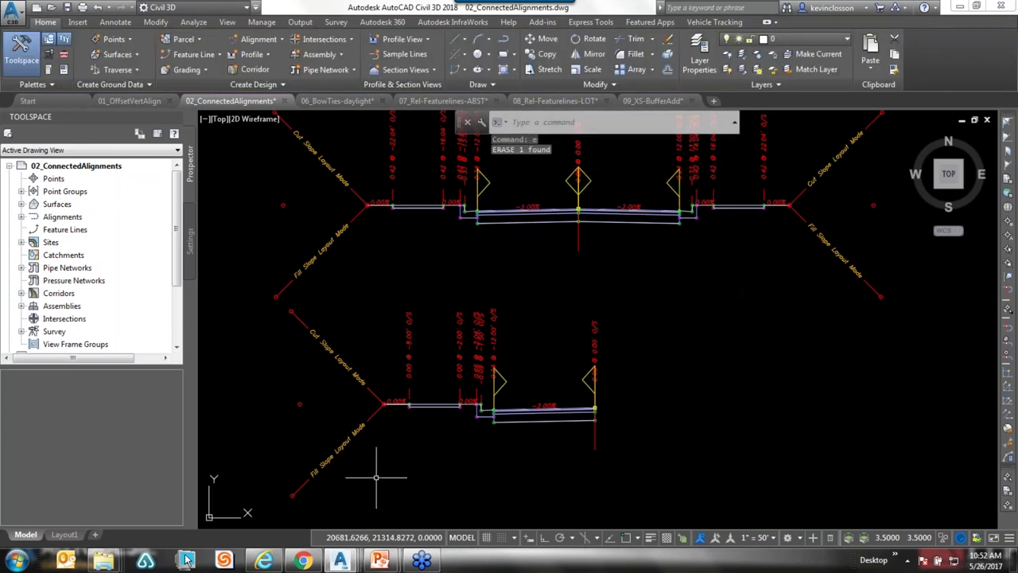
- Erase the lower assembly's left sidewalk and left lane subassemblies
left_click(437, 405)
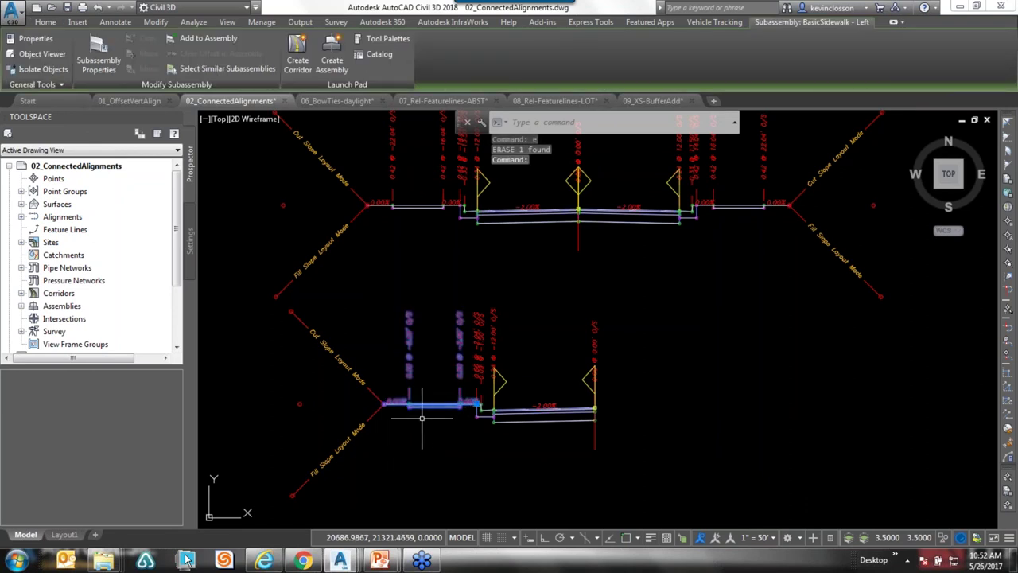
mouse_move(421, 560)
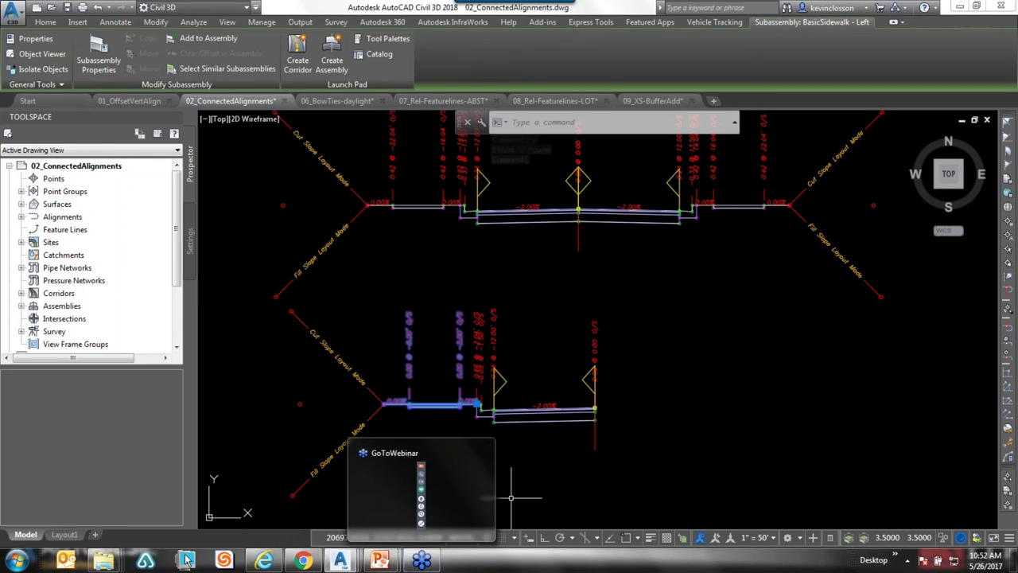
key("Delete")
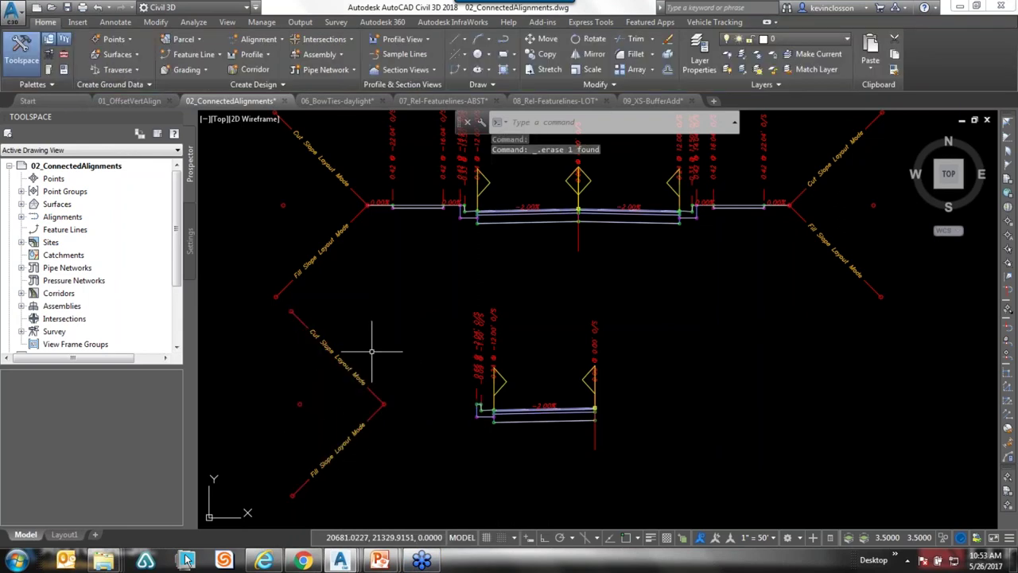
key("Escape")
key("Escape")
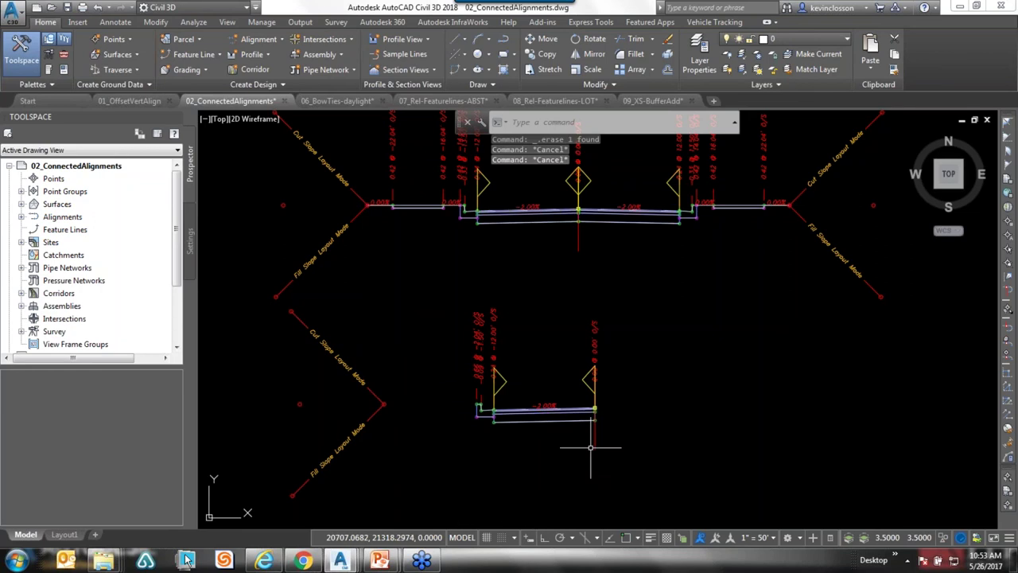
left_click(566, 419)
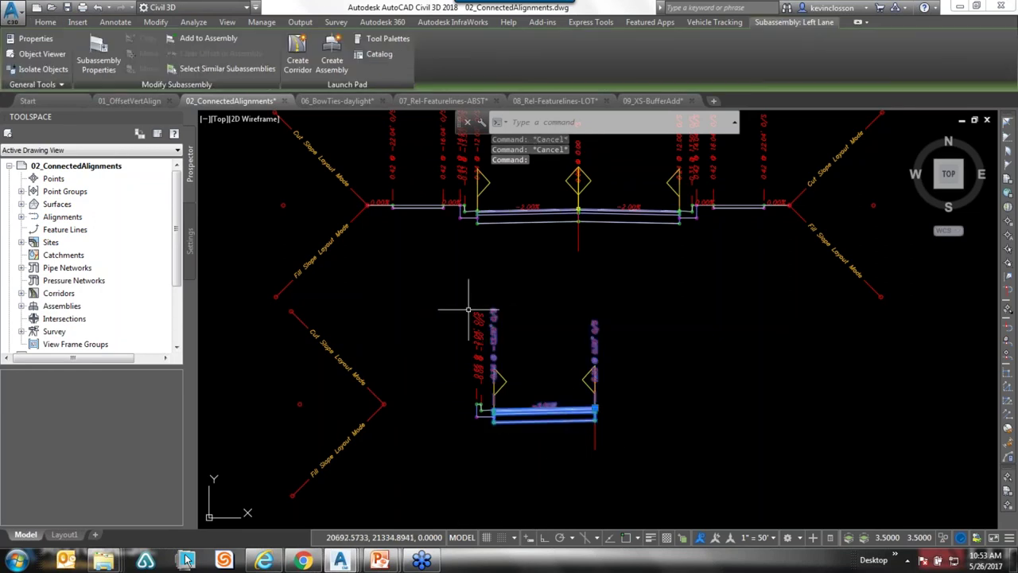
type("e")
key("Return")
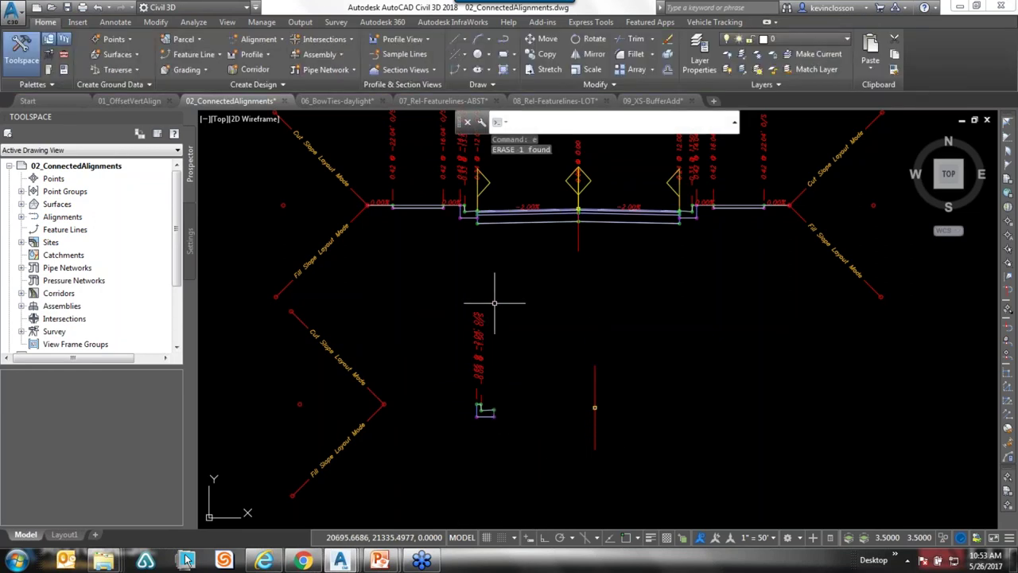
- Erase the remaining left curb and gutter and the last leftover piece
left_click(485, 410)
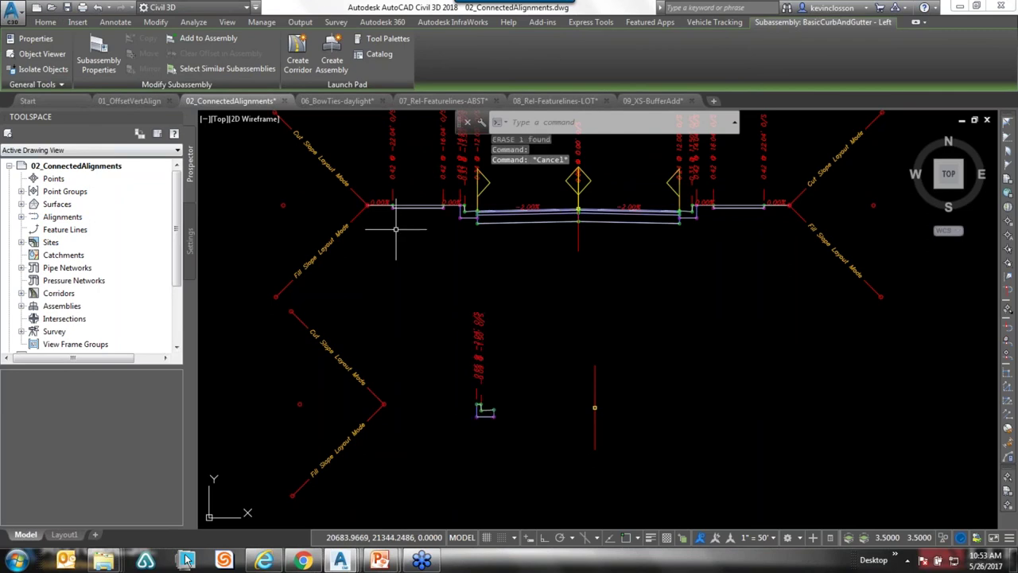
key("Escape")
key("Escape")
key("Escape")
left_click(490, 411)
key("Escape")
key("Escape")
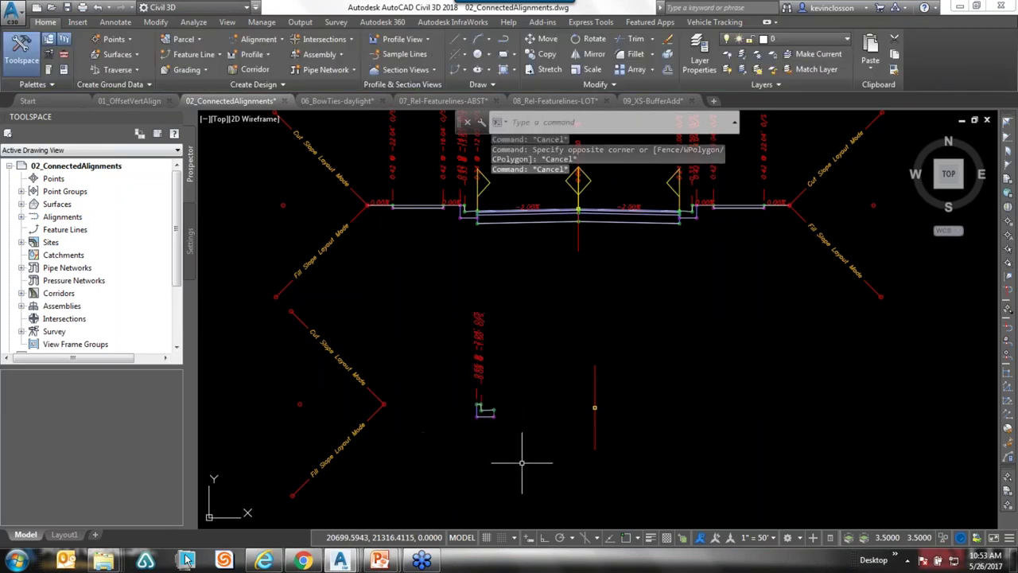
left_click(513, 463)
left_click(305, 354)
key("Escape")
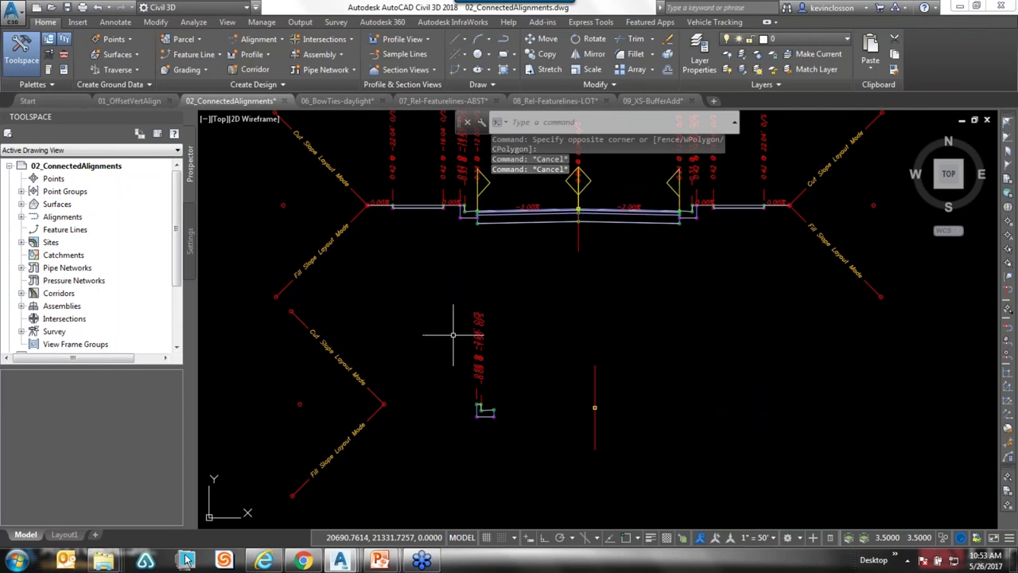
left_click(532, 450)
left_click(477, 415)
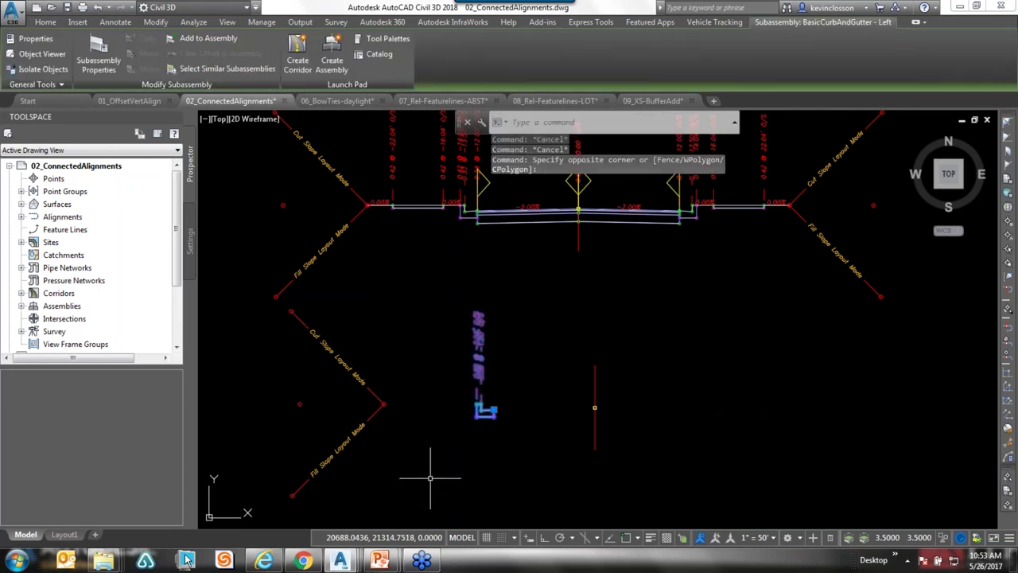
key("Delete")
left_click(365, 412)
key("Delete")
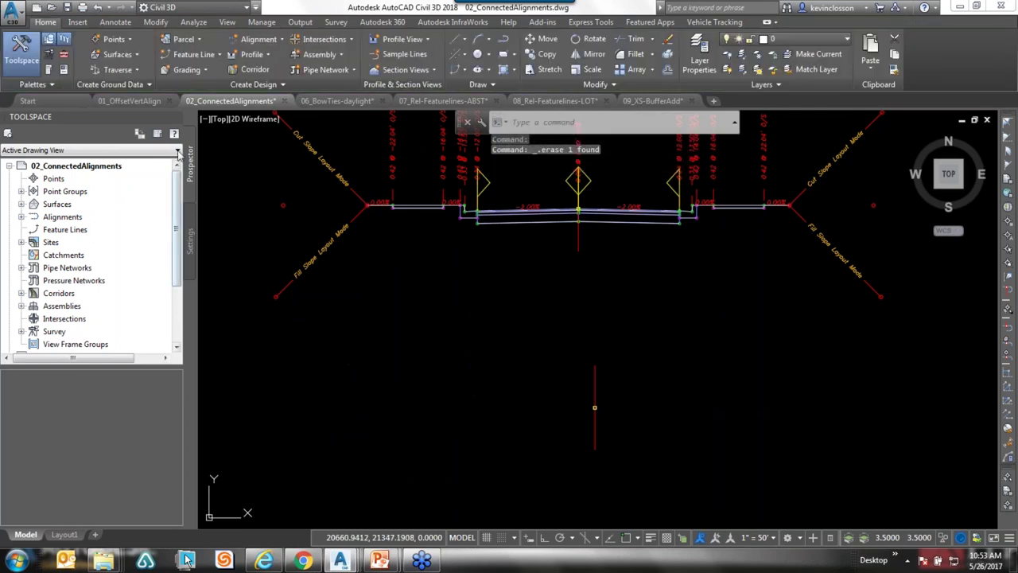
- From the Tool Palettes' Curbs tab, try placing UrbanCurbGutterGeneral on the assembly marker
left_click(48, 70)
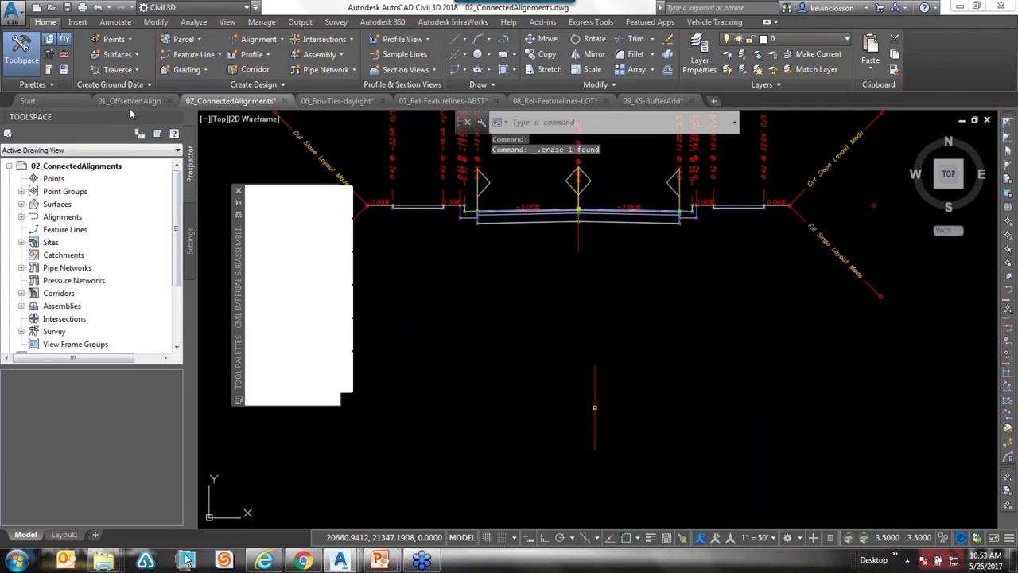
left_click_drag(239, 258, 270, 235)
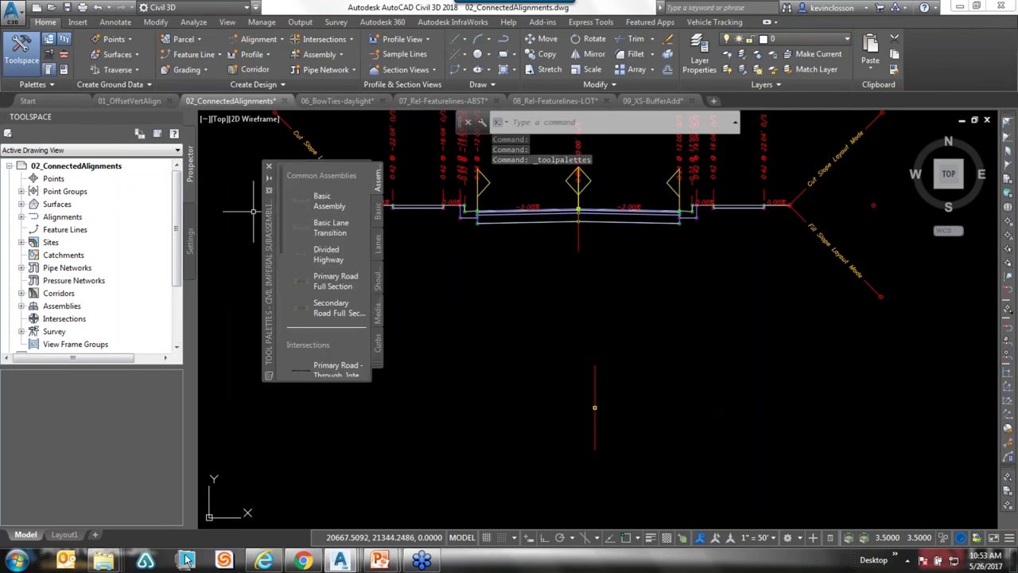
left_click(378, 210)
left_click(379, 247)
left_click(378, 342)
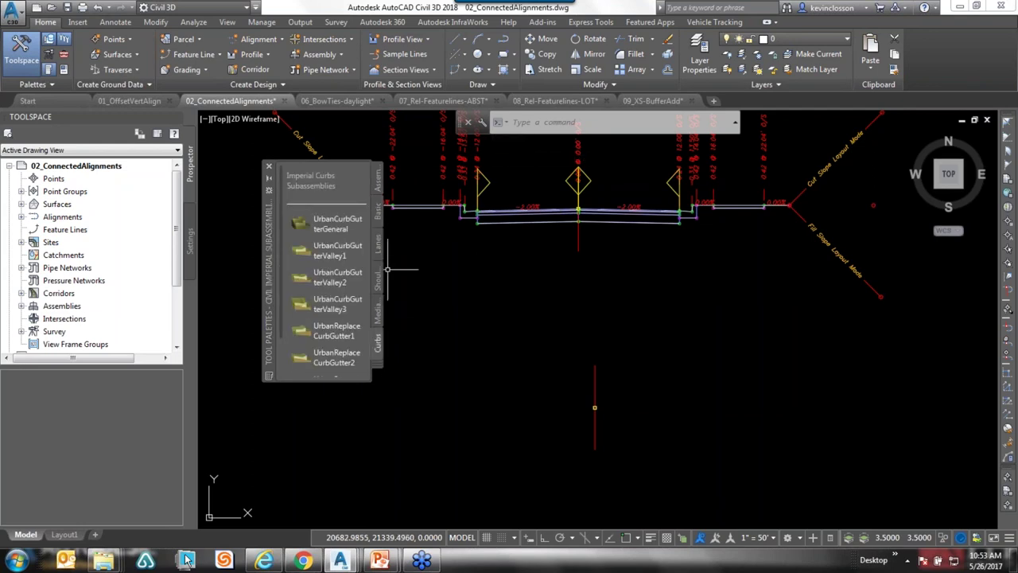
left_click(358, 229)
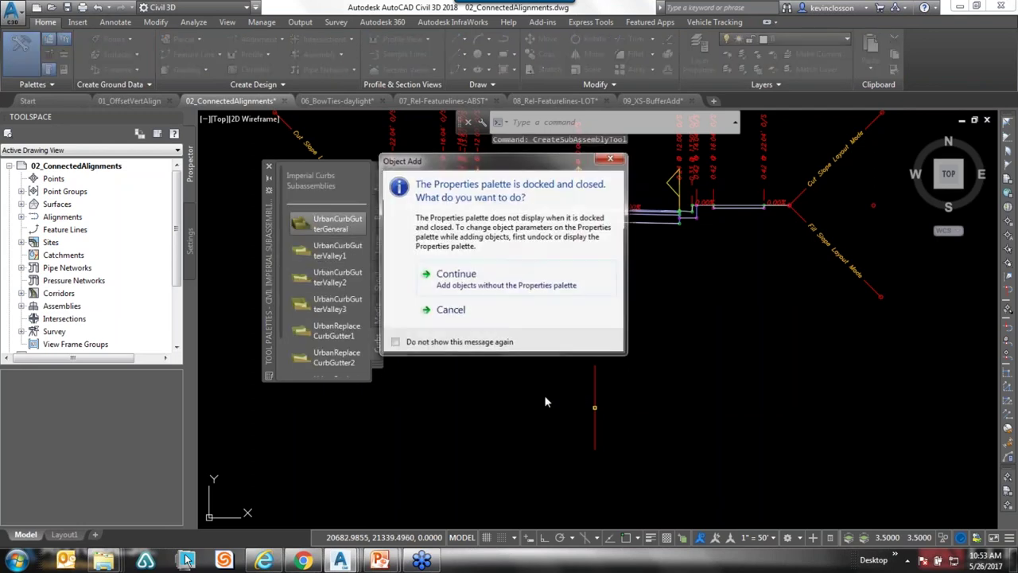
left_click(465, 397)
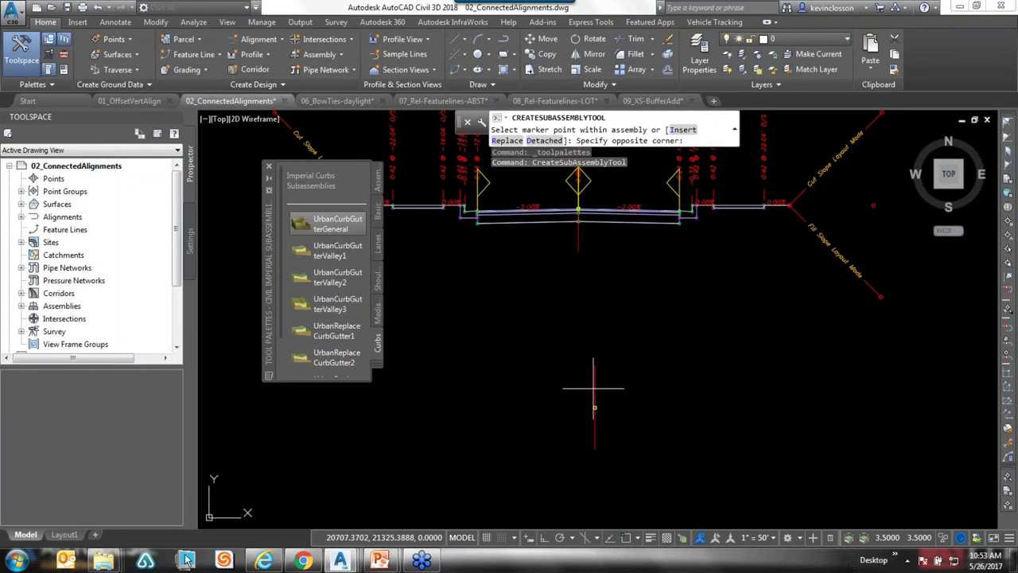
left_click(594, 383)
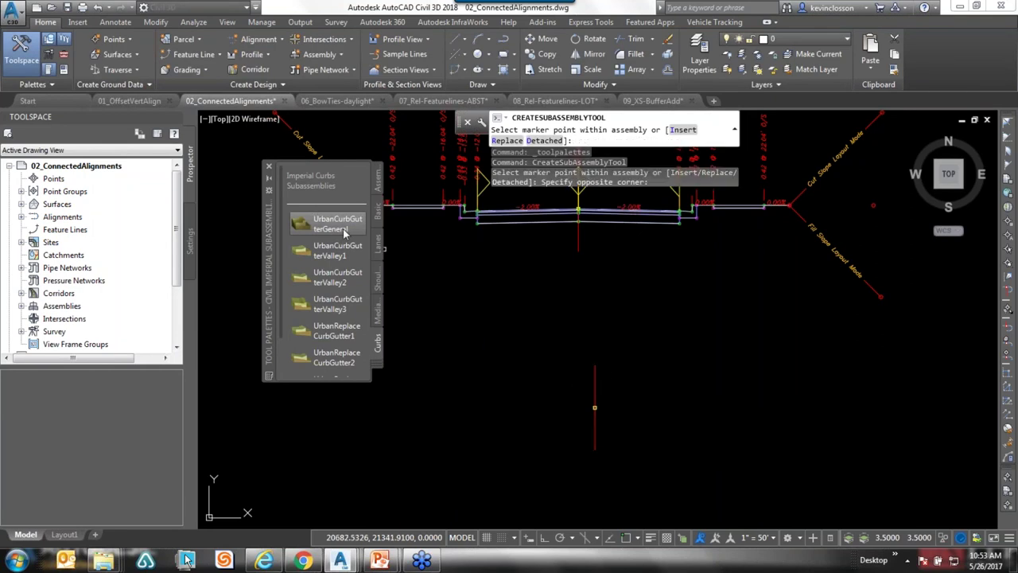
- Attach an UrbanCurbGutterValley1 subassembly to the lower assembly's marker point
left_click(348, 249)
left_click_drag(448, 163, 272, 79)
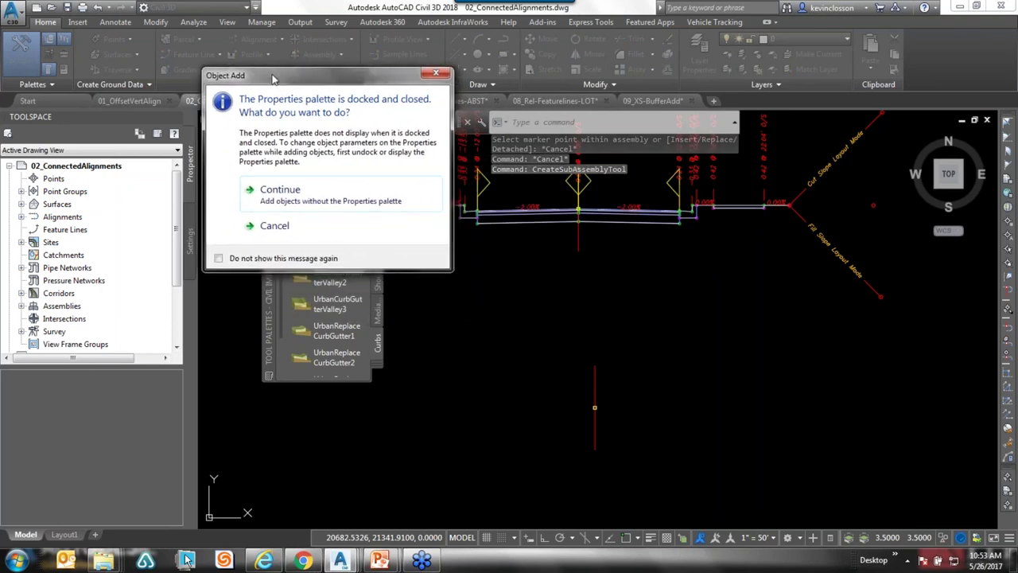
left_click(326, 197)
left_click(594, 407)
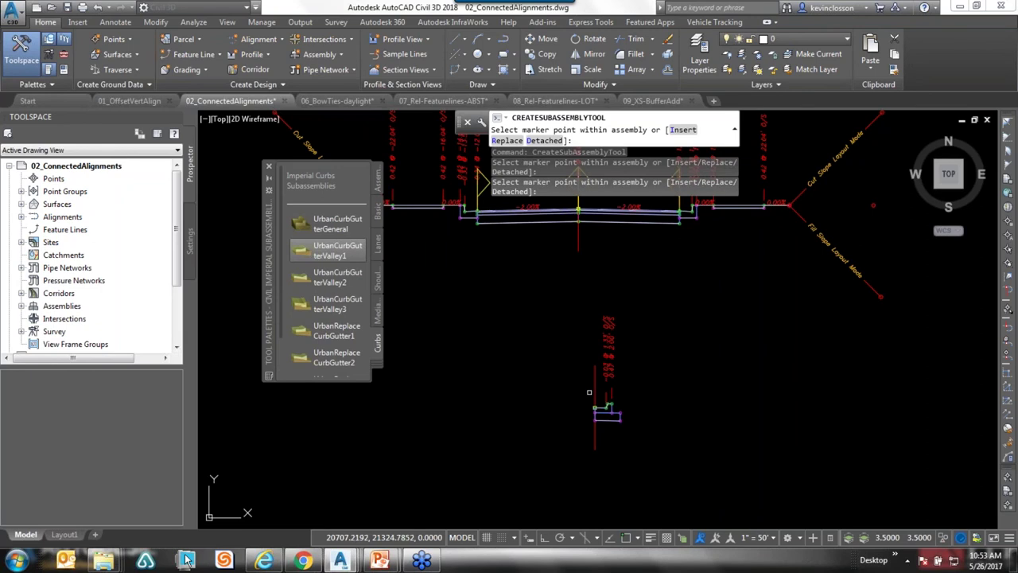
key("Escape")
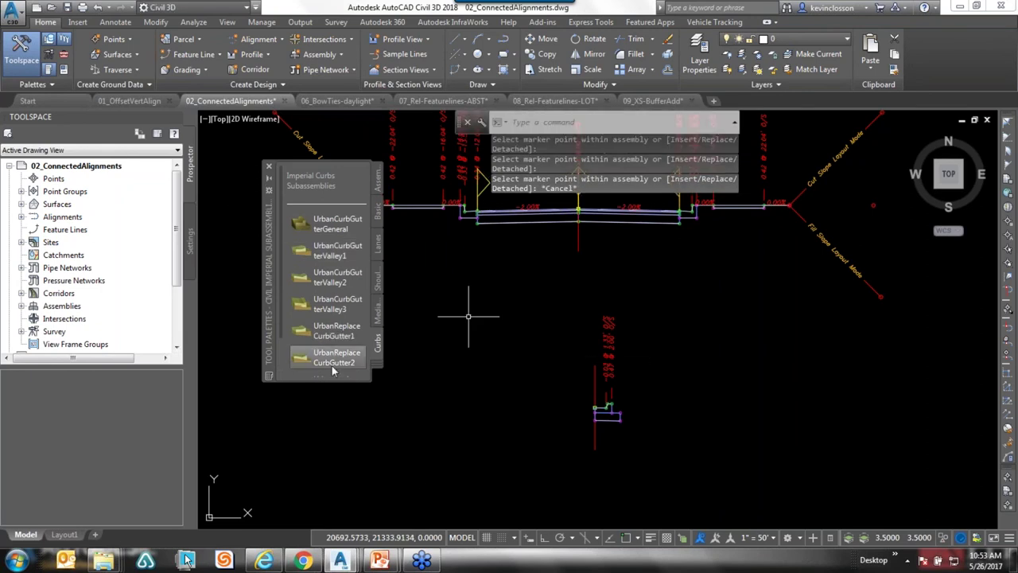
key("Escape")
key("Escape")
key("Escape")
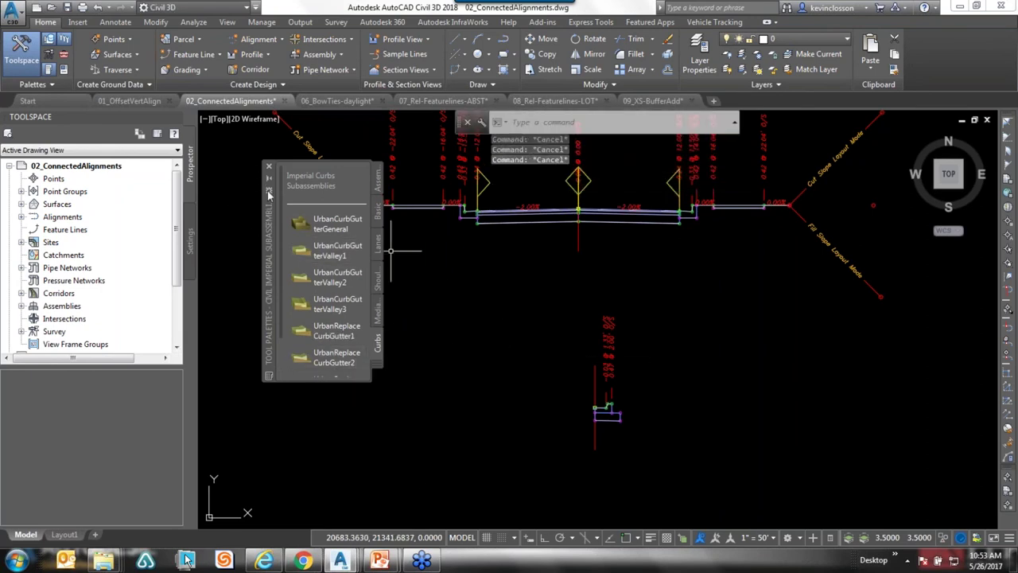
- Mirror the newly placed curb subassembly onto the opposite side of the assembly
left_click(608, 414)
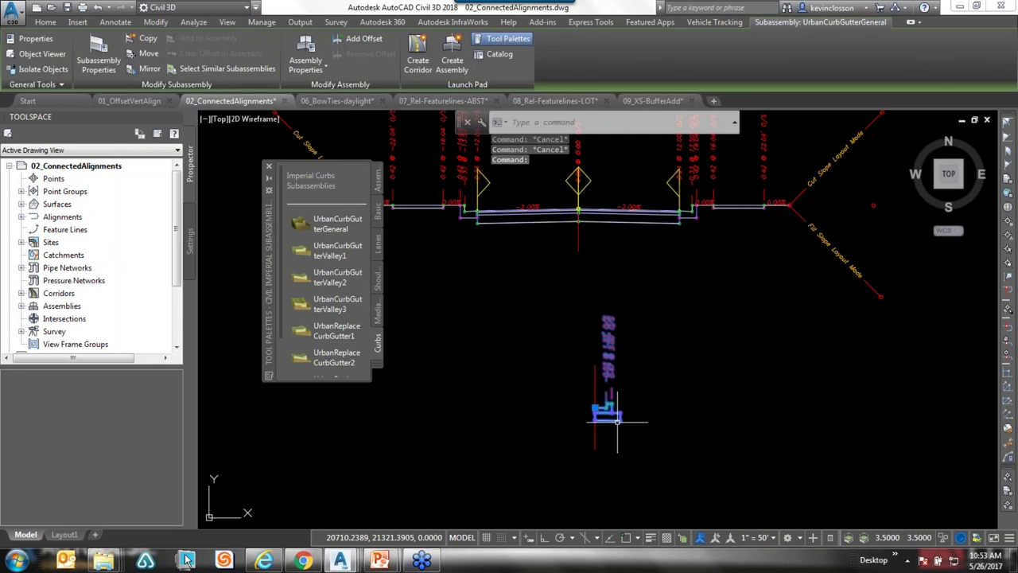
left_click(155, 71)
left_click(594, 384)
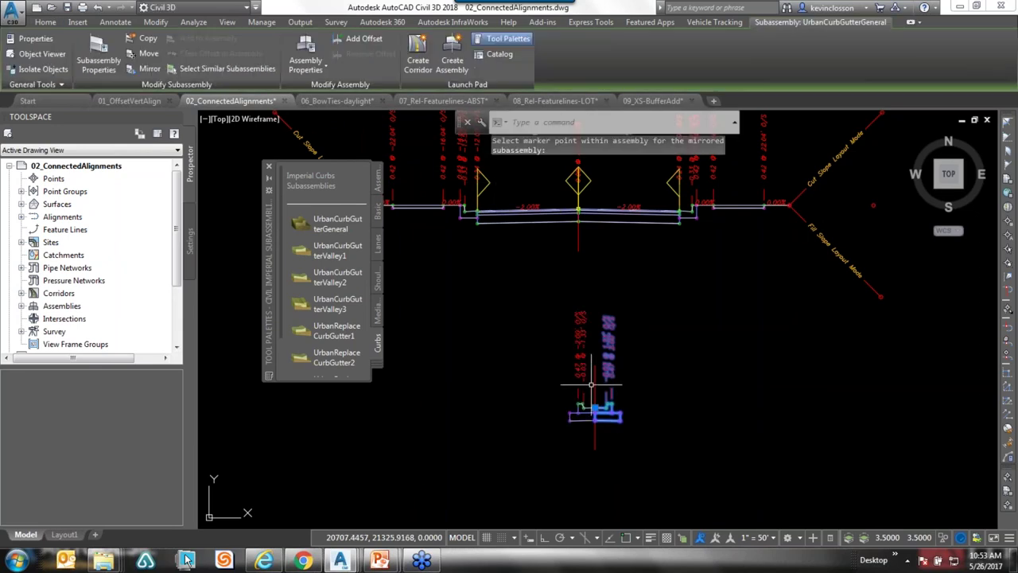
key("Escape")
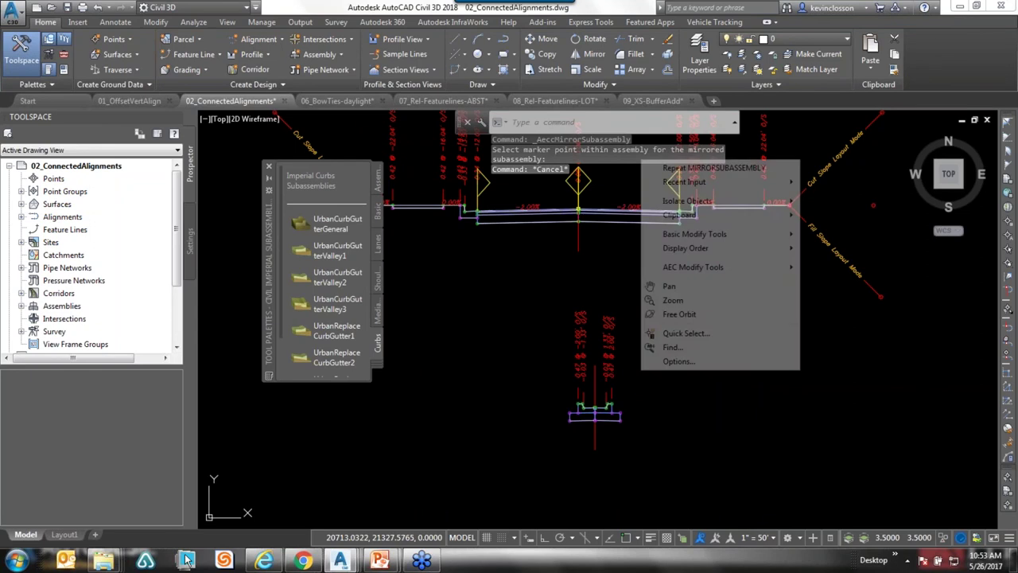
- Erase the extra UrbanCurbGutterGeneral curb subassembly with the E command
left_click(617, 433)
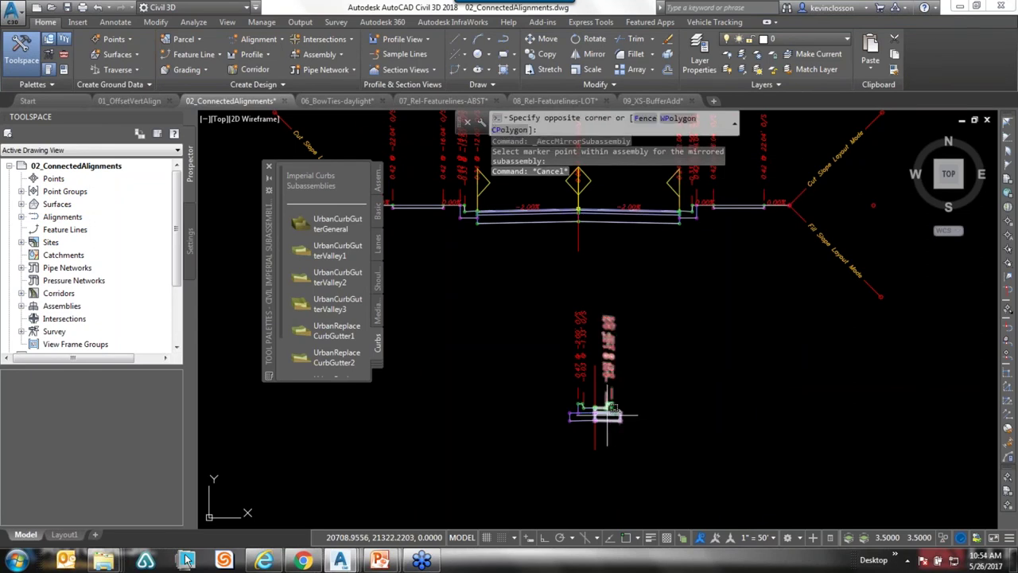
left_click(661, 349)
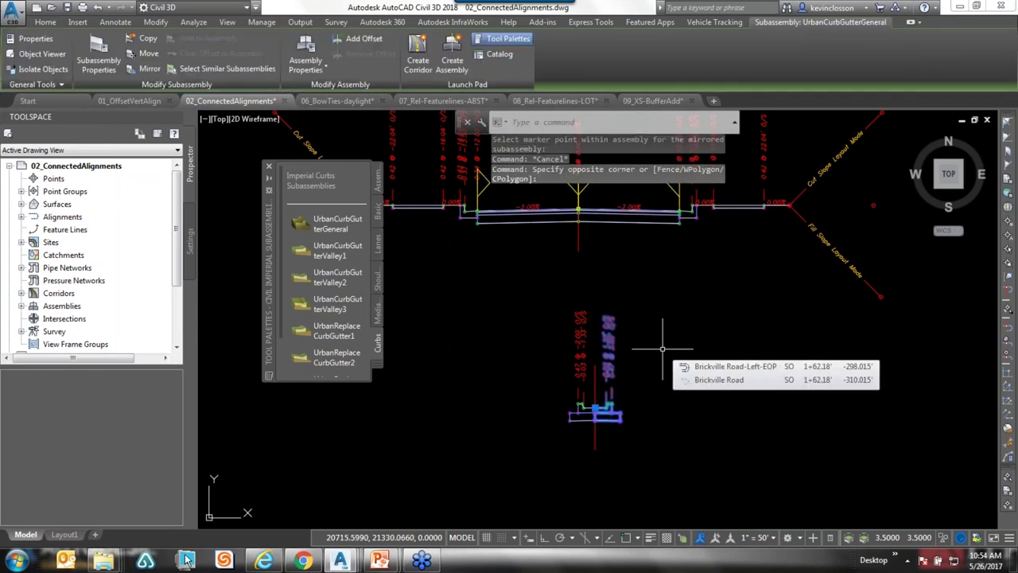
type("e")
key("Return")
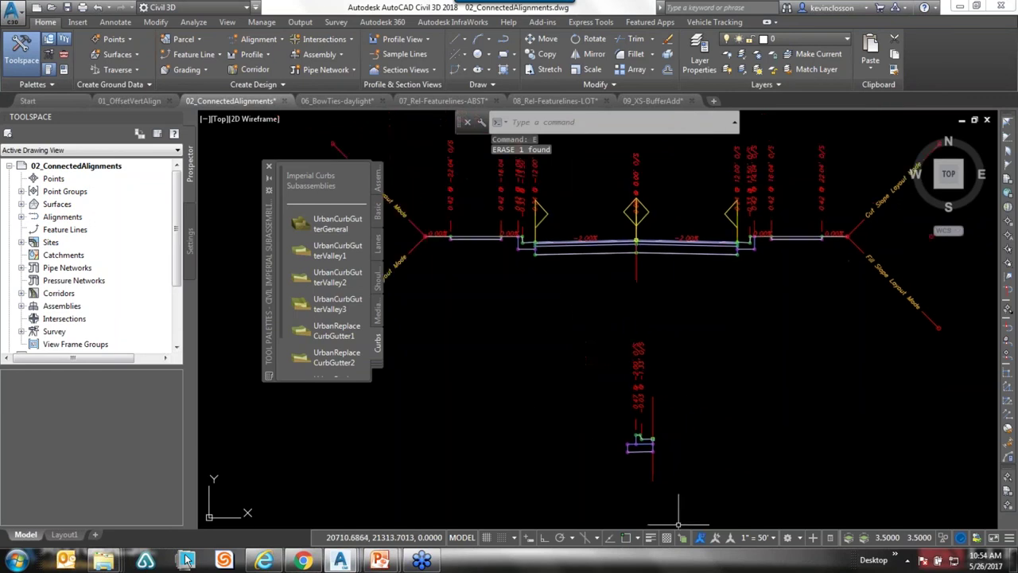
- Close the curb Tool Palettes window and zoom back to the alignments
left_click(268, 166)
scroll(522, 330, "down", 3)
scroll(523, 330, "down", 3)
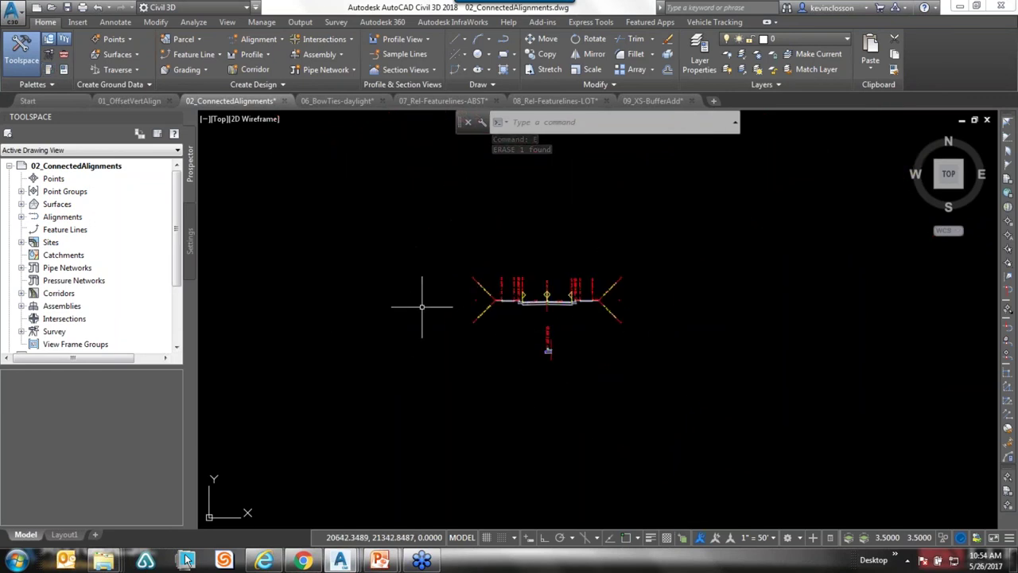
scroll(545, 352, "up", 5)
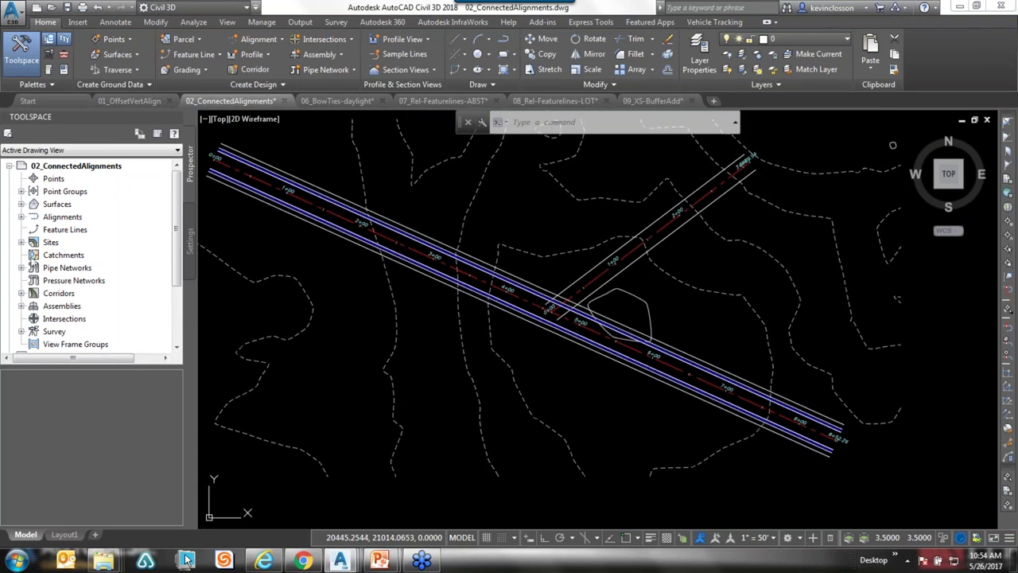
- Expand Corridors > RD_1 in Prospector and inspect its BL - Brickville Road - (1) baseline options
left_click(22, 293)
left_click(32, 306)
left_click(92, 320)
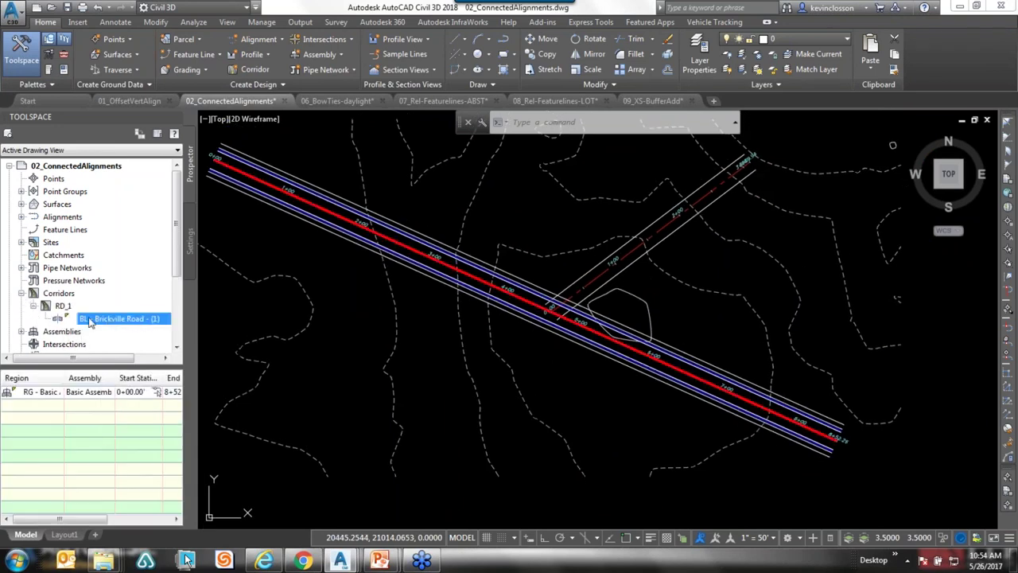
right_click(93, 319)
left_click(94, 318)
right_click(95, 318)
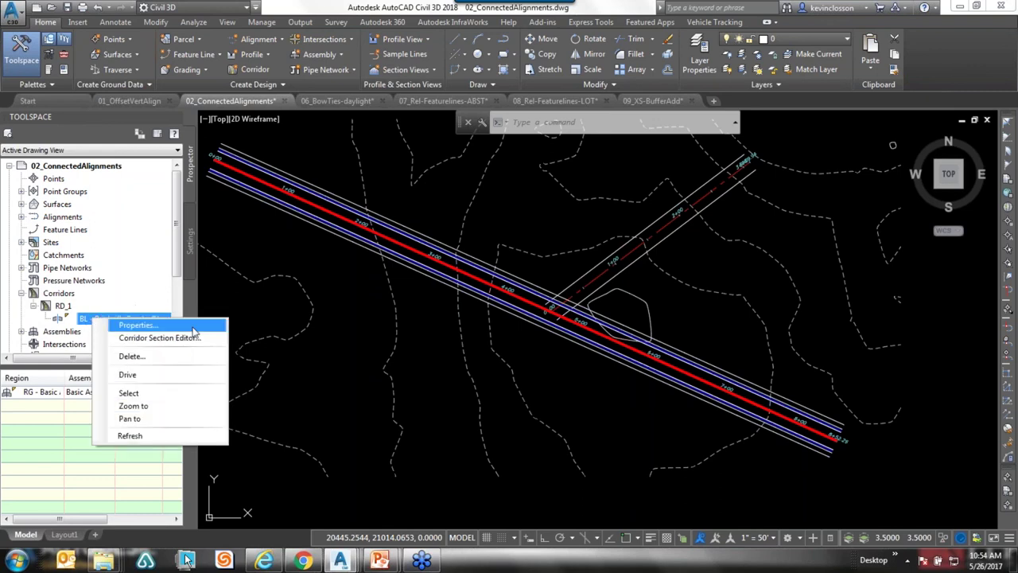
key("Escape")
scroll(434, 390, "down", 4)
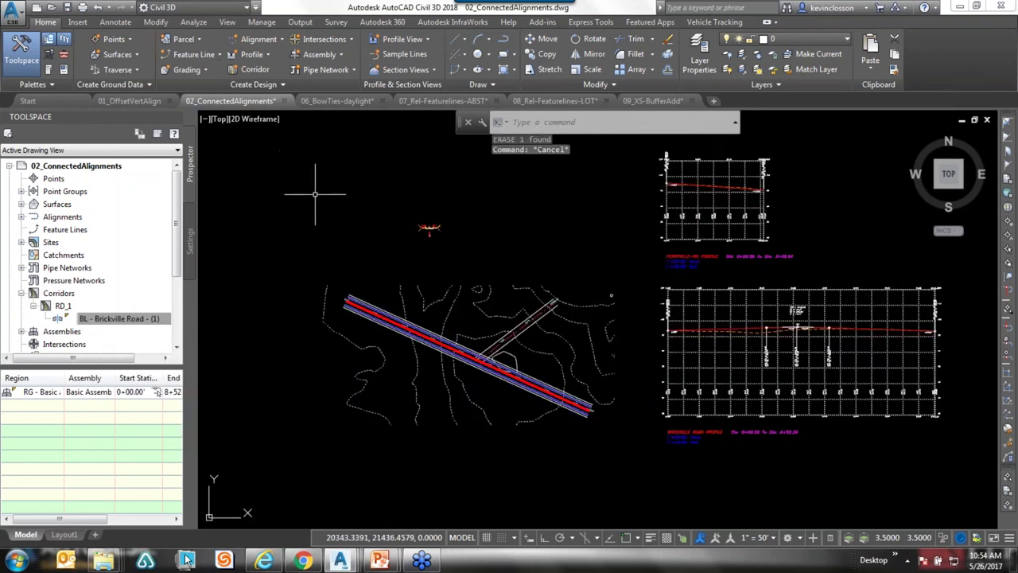
middle_click_drag(315, 194, 335, 205)
key("Escape")
key("Escape")
- Create a corridor on Brickville Road and its EG profile using Basic Assembly
left_click(254, 70)
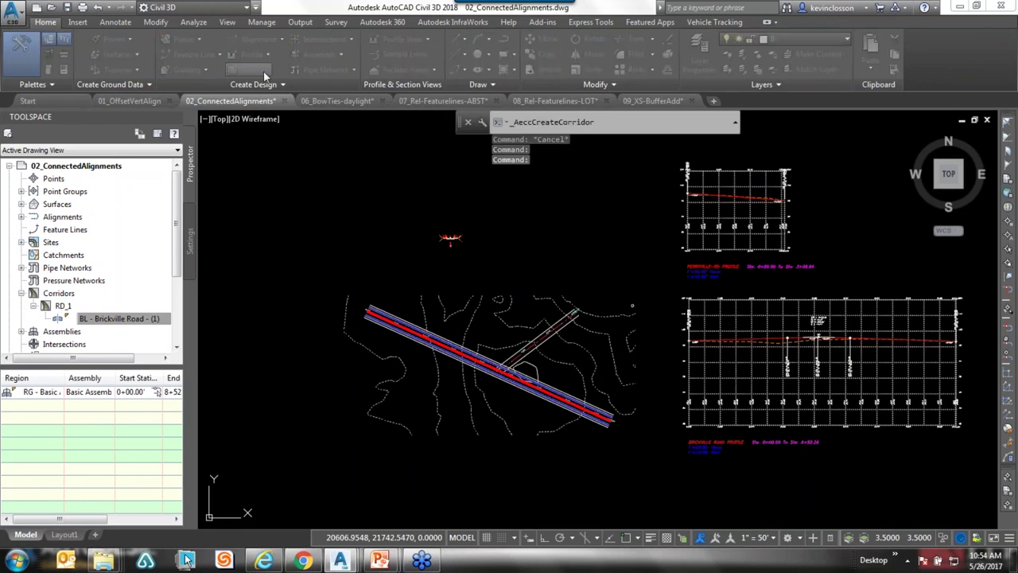
left_click_drag(468, 62, 445, 56)
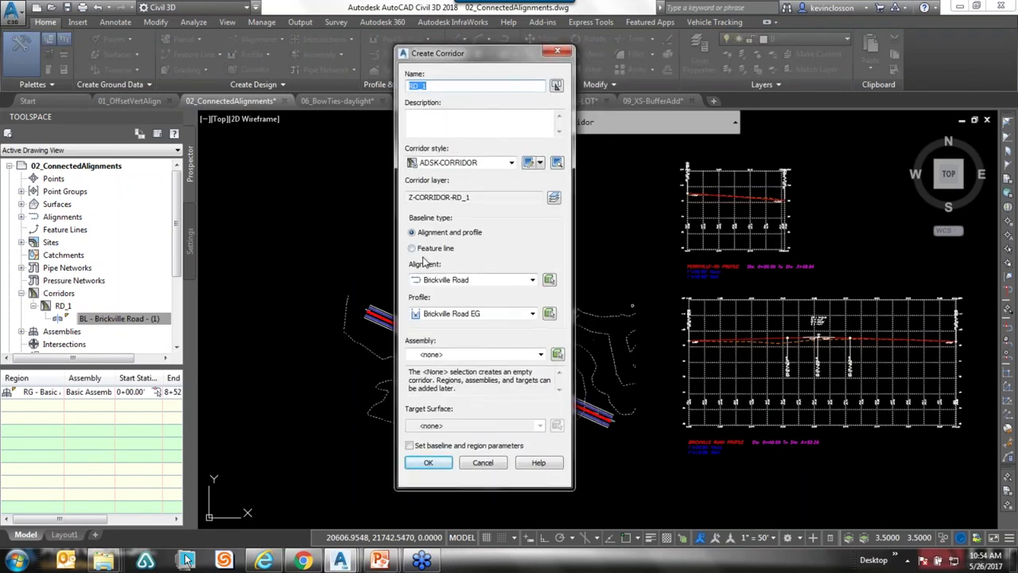
left_click(481, 354)
left_click(458, 375)
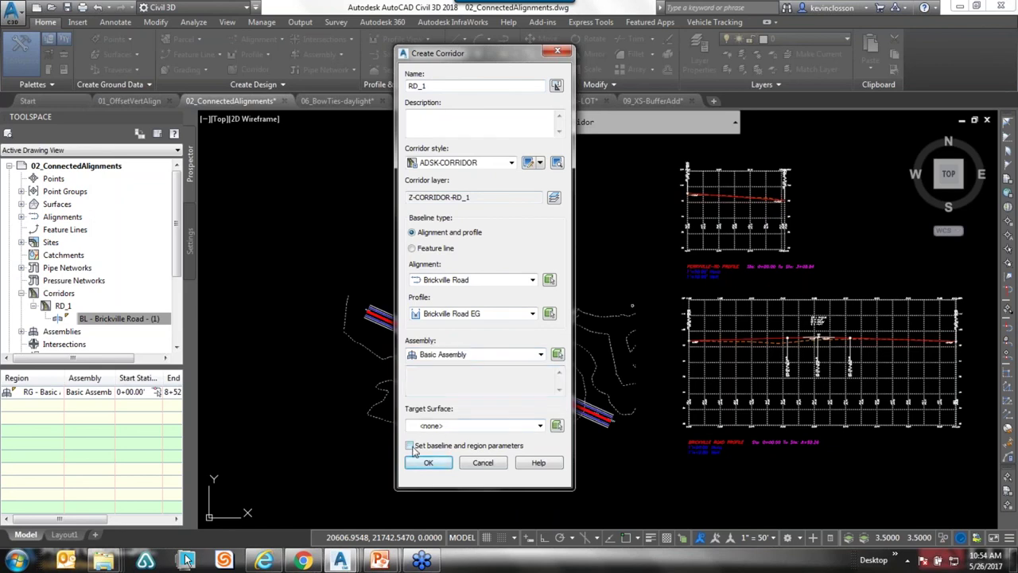
left_click(438, 465)
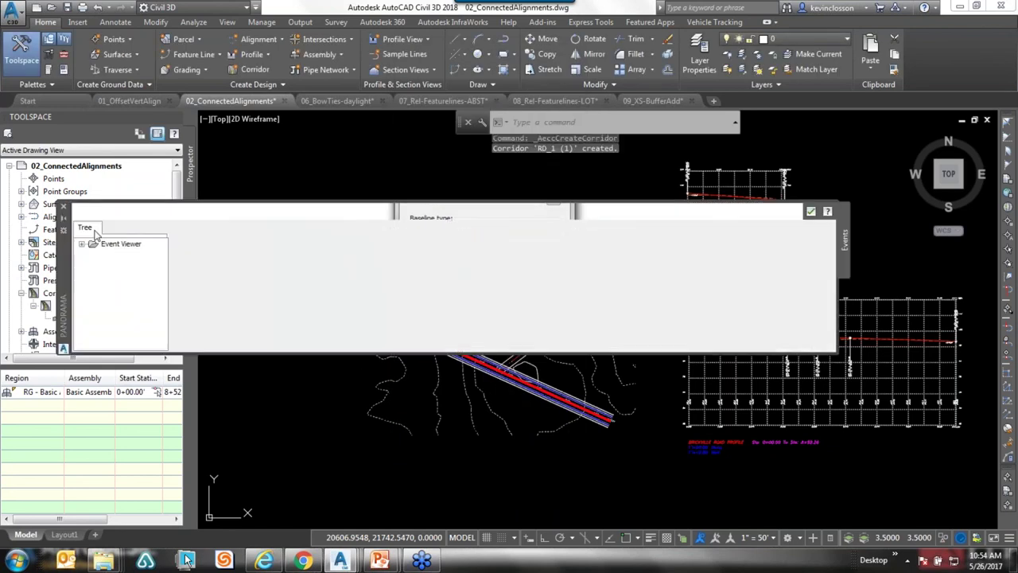
key("Escape")
key("Escape")
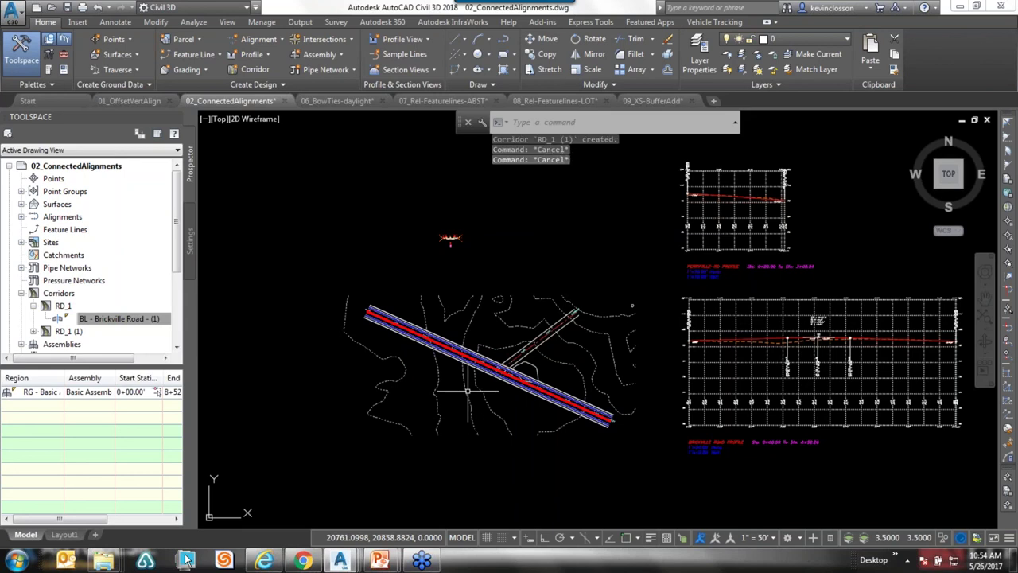
- Zoom and pan along the new corridor to view stations 0+00 to 4+00
scroll(463, 359, "up", 5)
scroll(462, 360, "up", 4)
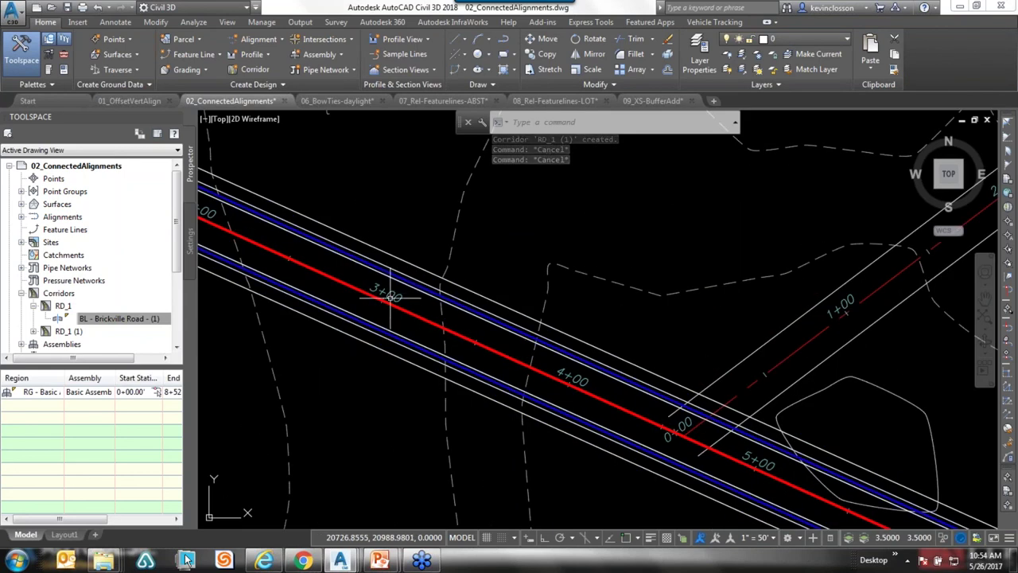
middle_click_drag(579, 373, 494, 191)
scroll(512, 195, "down", 3)
middle_click_drag(535, 517, 540, 343)
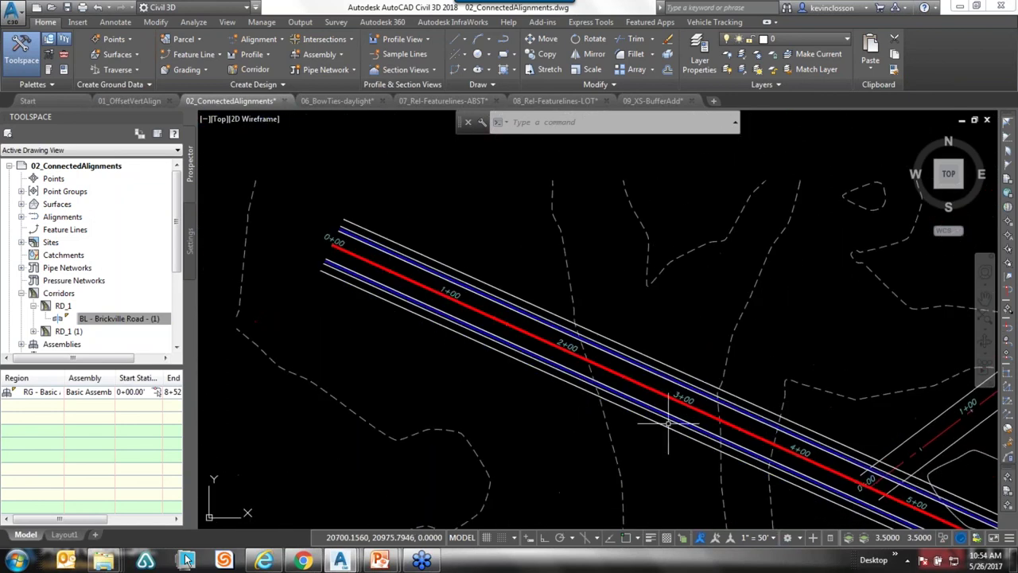
scroll(488, 295, "down", 2)
key("Escape")
key("Escape")
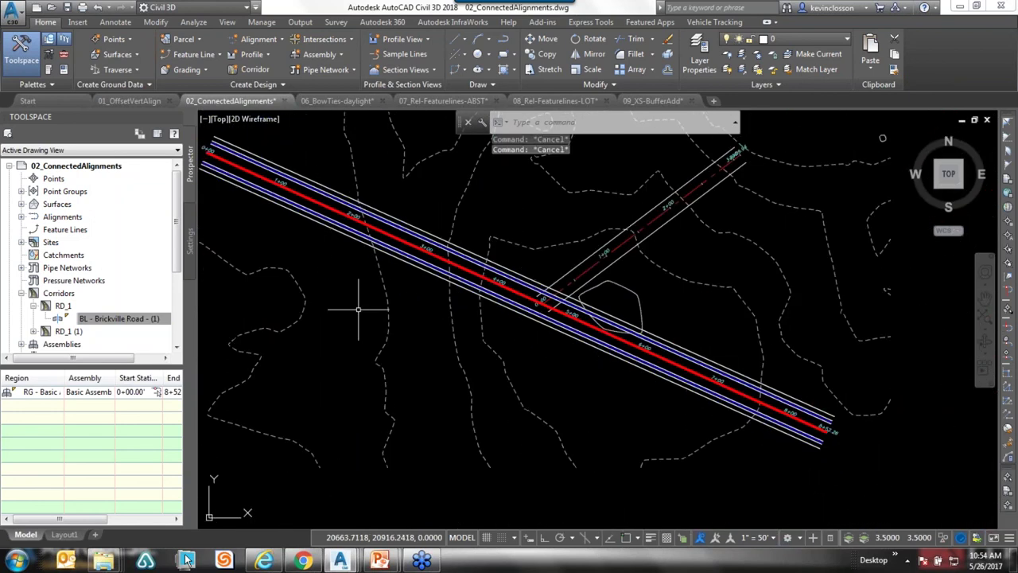
scroll(546, 289, "down", 10)
scroll(469, 274, "up", 6)
scroll(491, 269, "up", 5)
scroll(491, 268, "up", 3)
- Crossing-select the three left-side subassemblies and erase them with E
left_click(522, 322)
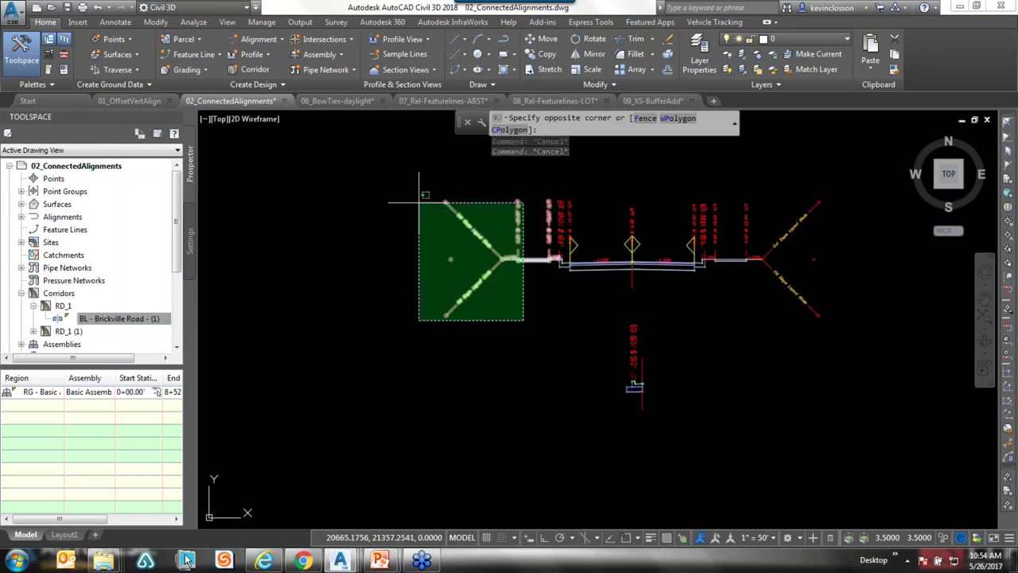
left_click(416, 193)
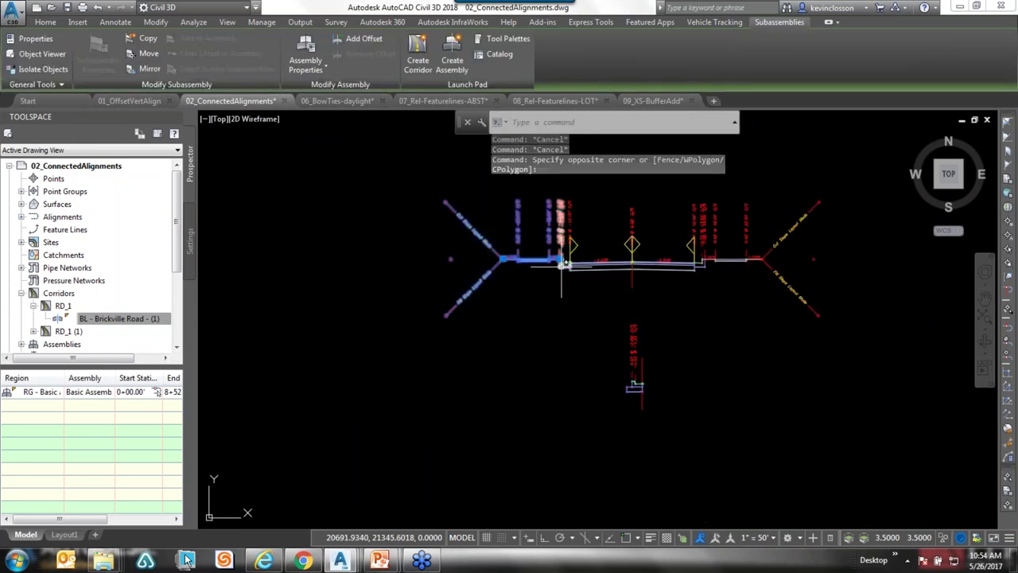
key("Escape")
type("e")
key("Return")
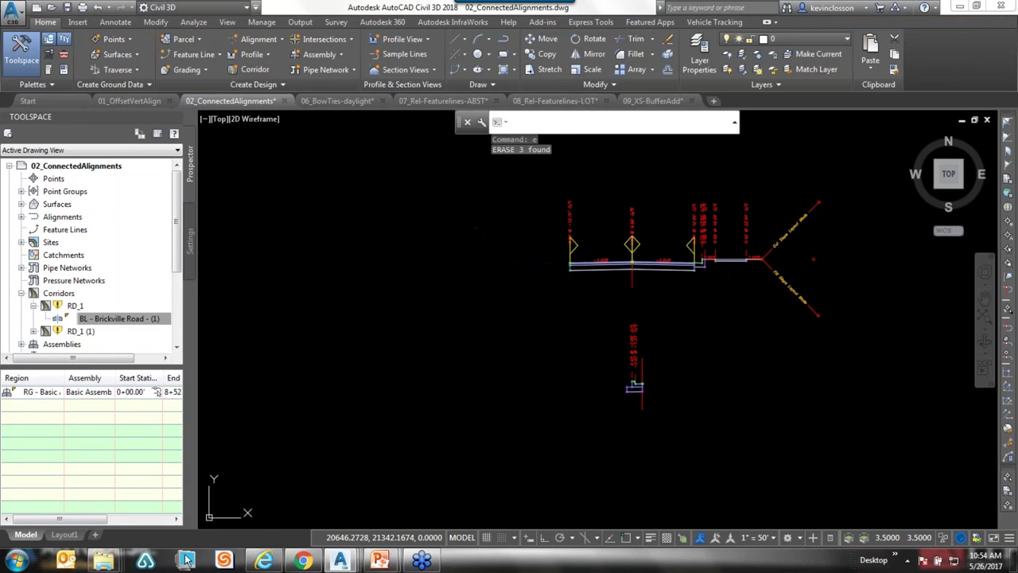
- Delete the duplicate corridor RD_1 (1) from Prospector
right_click(146, 318)
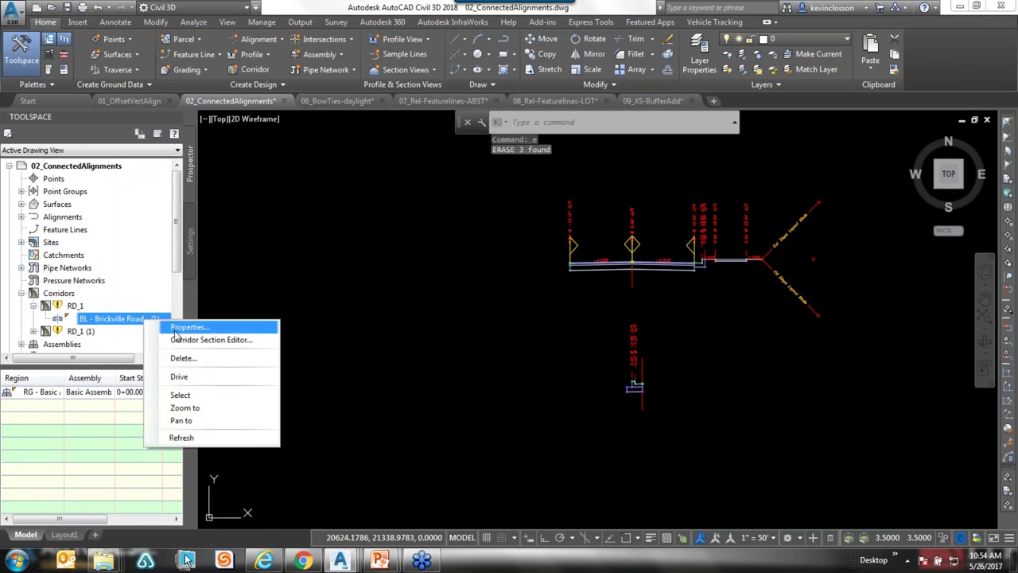
left_click(88, 332)
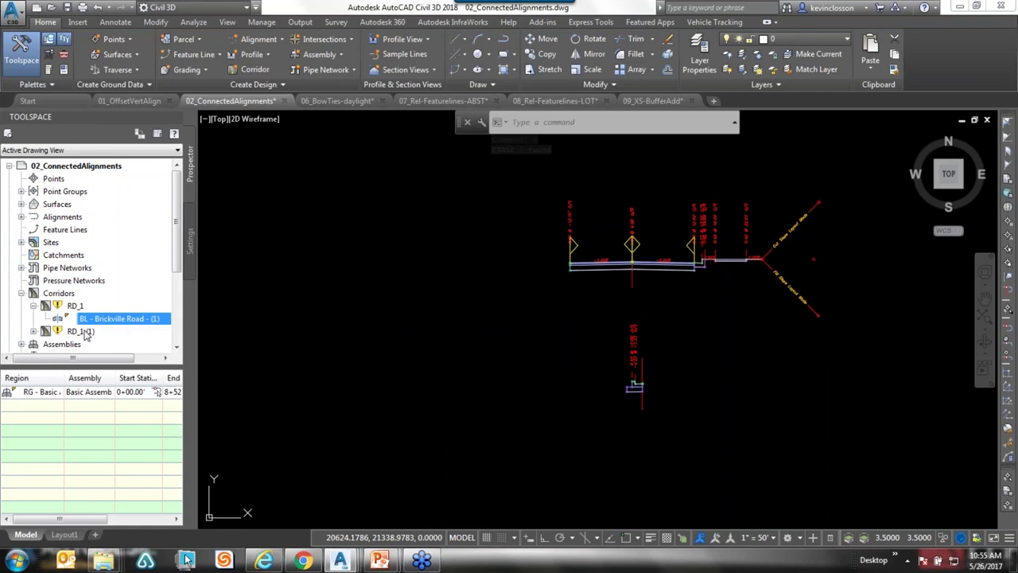
right_click(88, 332)
left_click(126, 400)
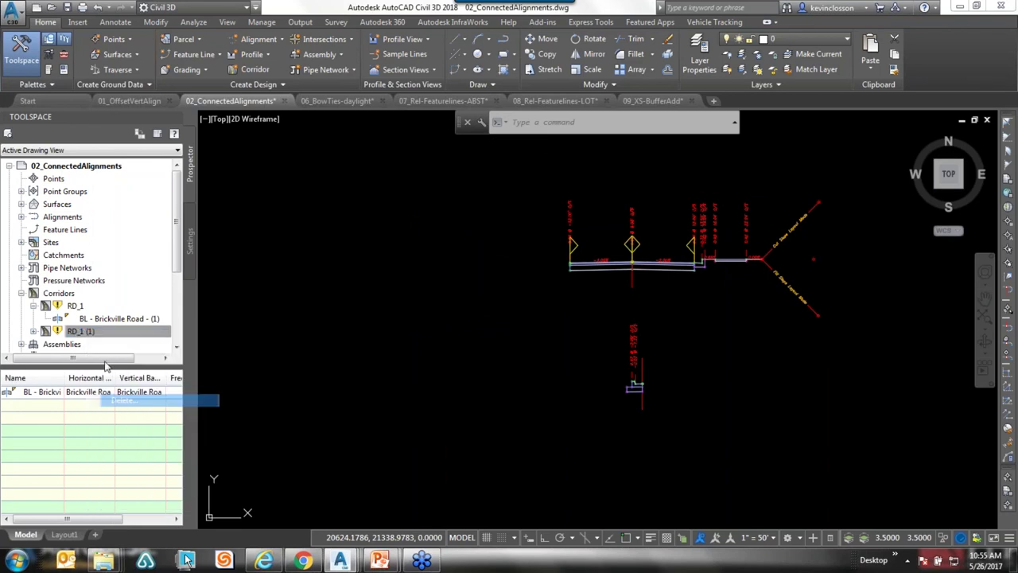
left_click(509, 308)
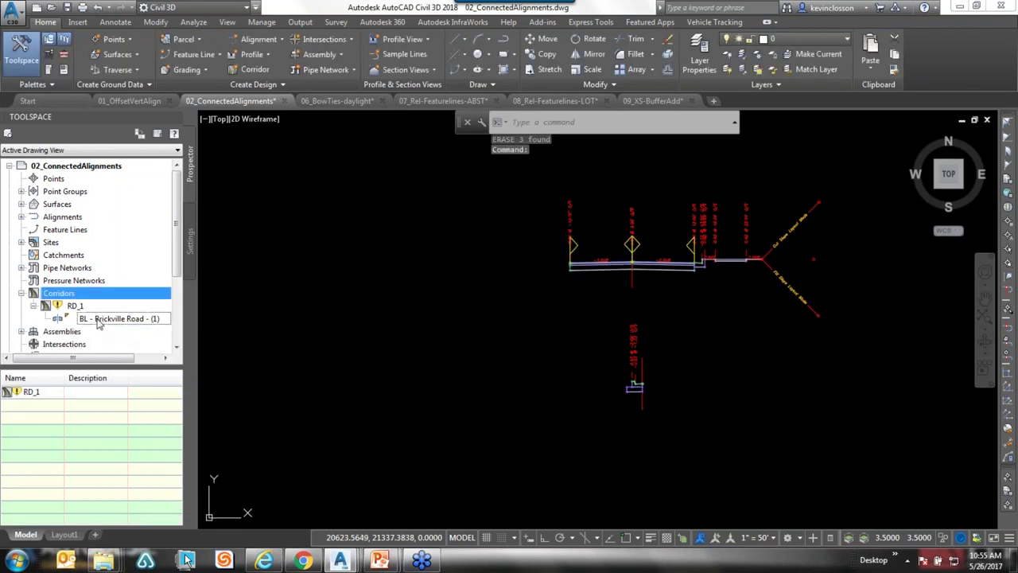
- Set corridor RD_1 to Rebuild - Automatic and close the Event Viewer
right_click(76, 309)
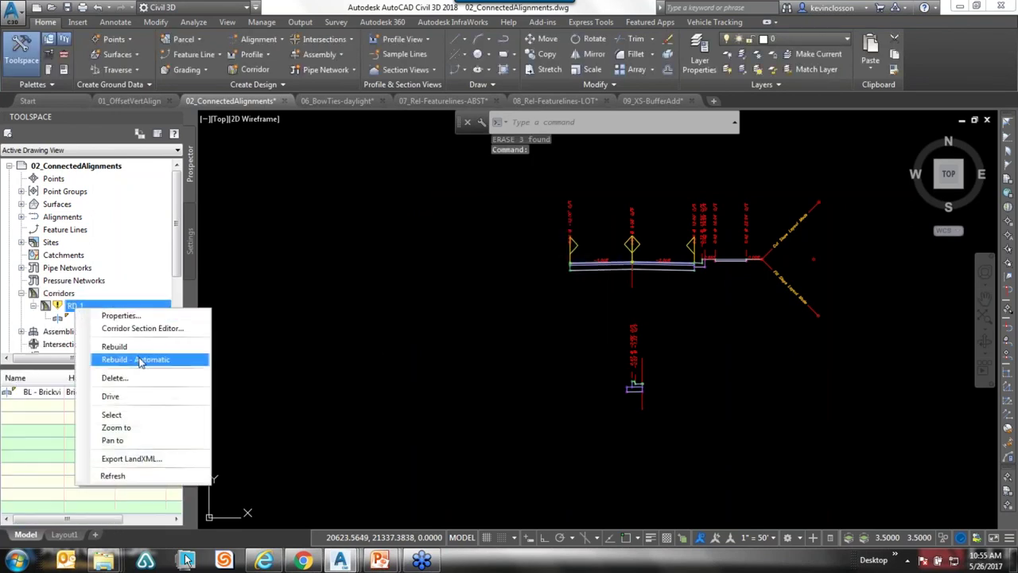
left_click(148, 357)
left_click(63, 208)
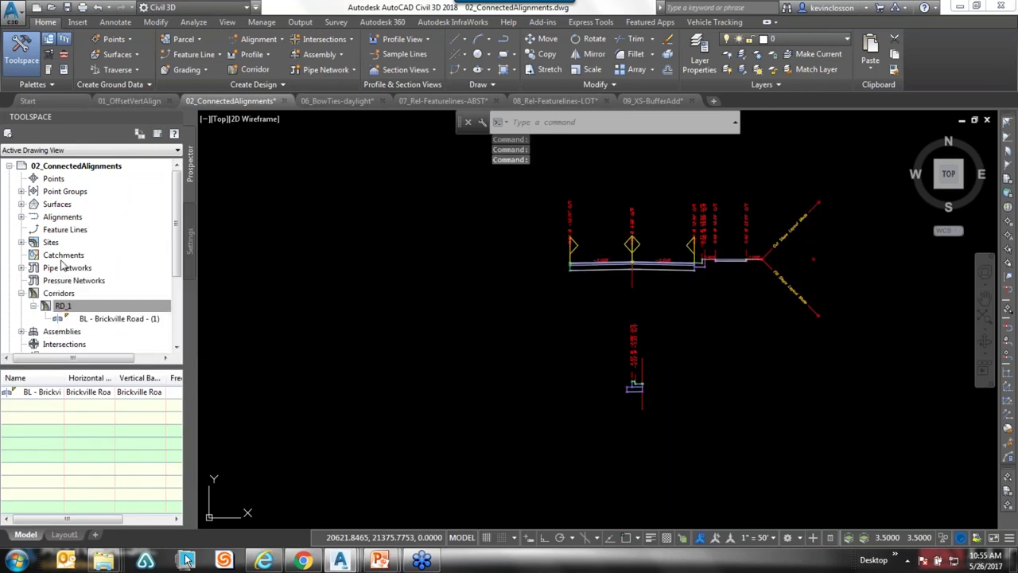
key("Escape")
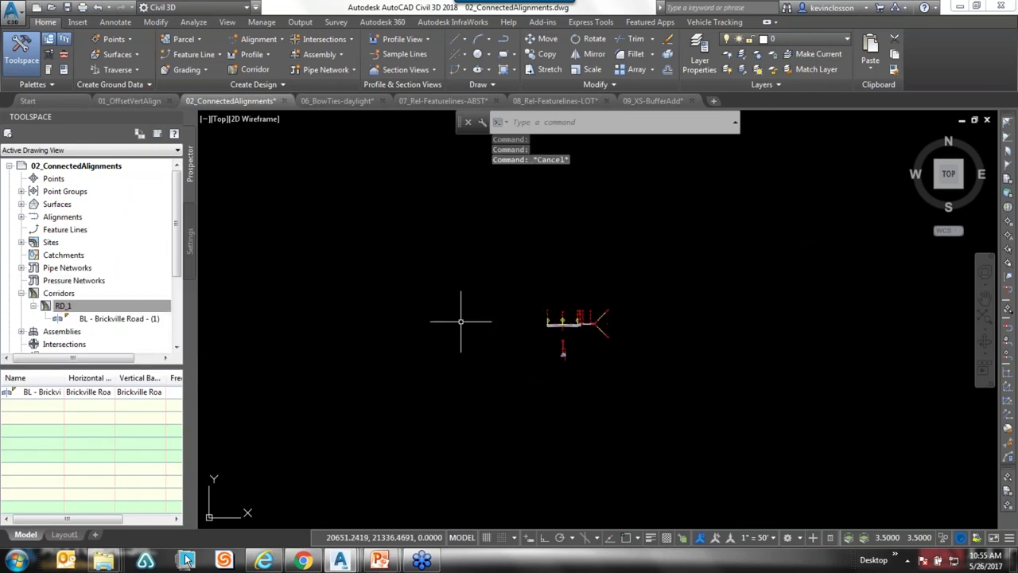
- Pan and zoom to view corridor RD_1 along Brickville Road past the side alignment junction
scroll(461, 322, "down", 3)
middle_click_drag(527, 397, 477, 207)
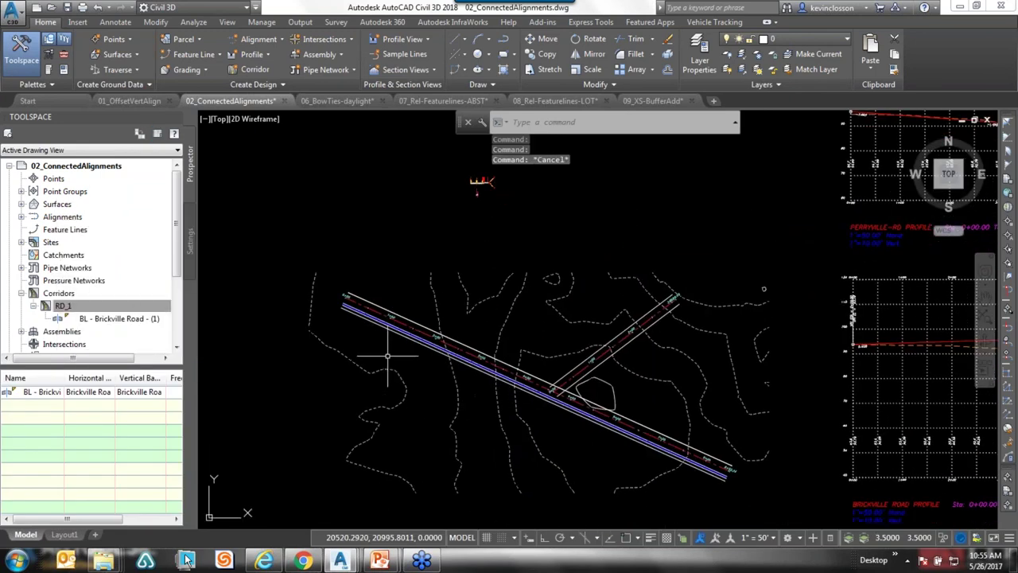
scroll(466, 345, "up", 4)
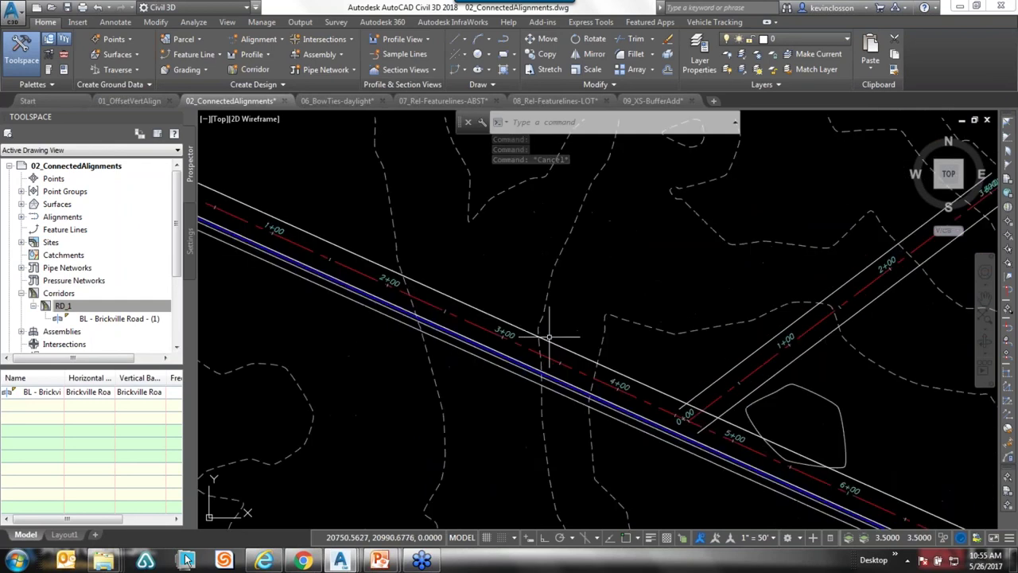
mouse_move(548, 342)
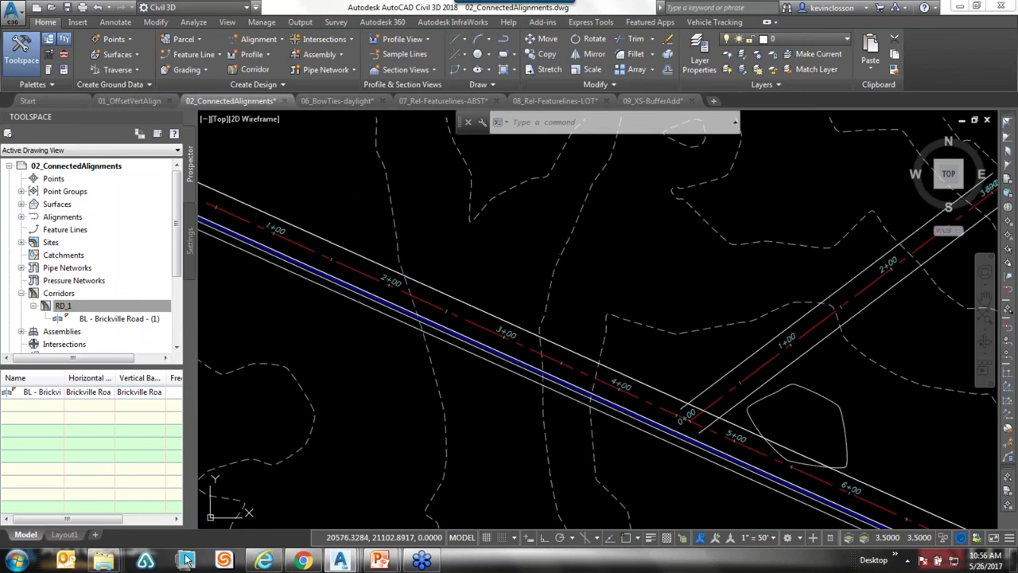
middle_click_drag(331, 179, 385, 186)
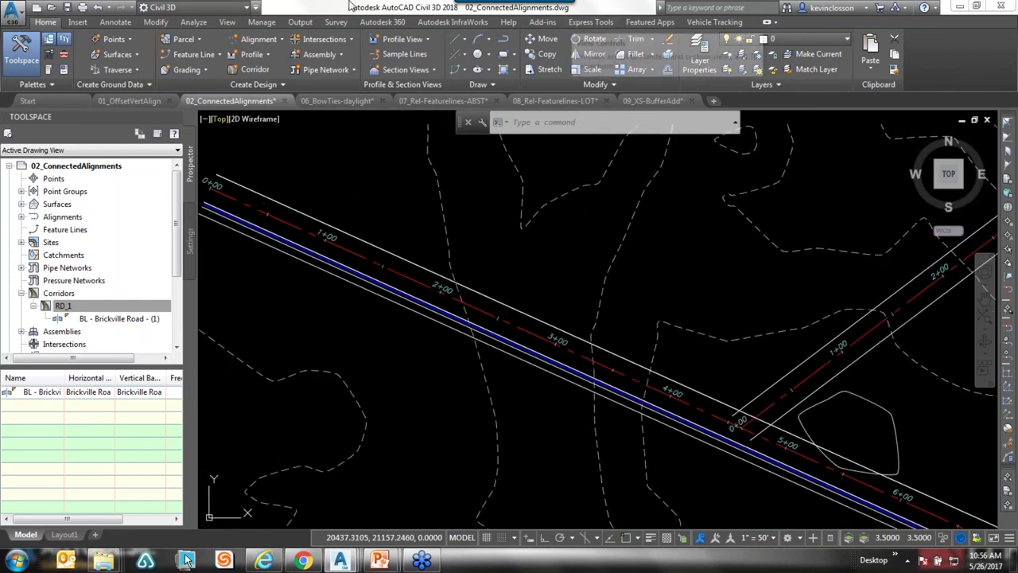
- Run Extract Feature Lines from Corridor on RD_1, pick the ETW lines, and choose All
left_click(430, 270)
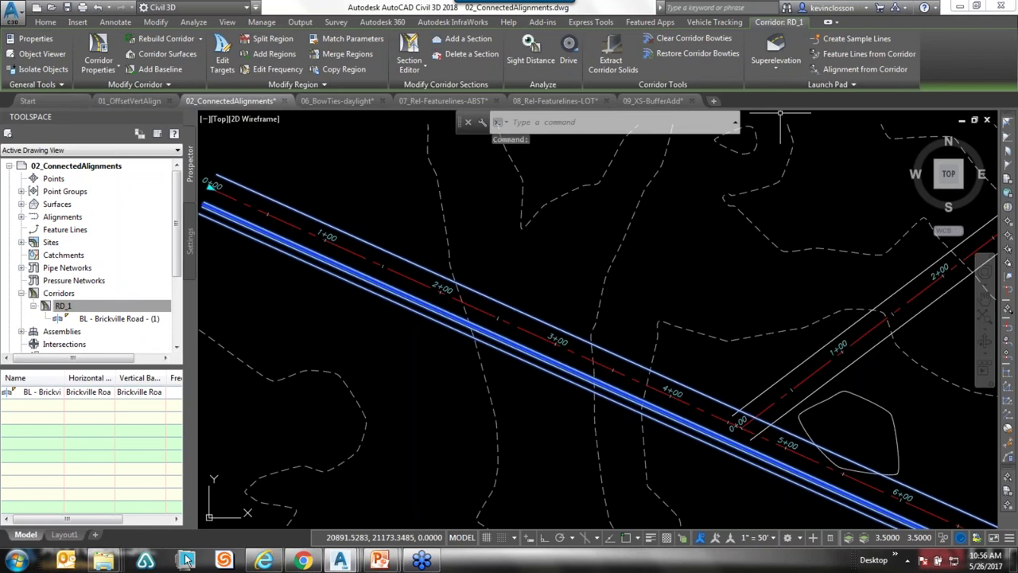
left_click(893, 53)
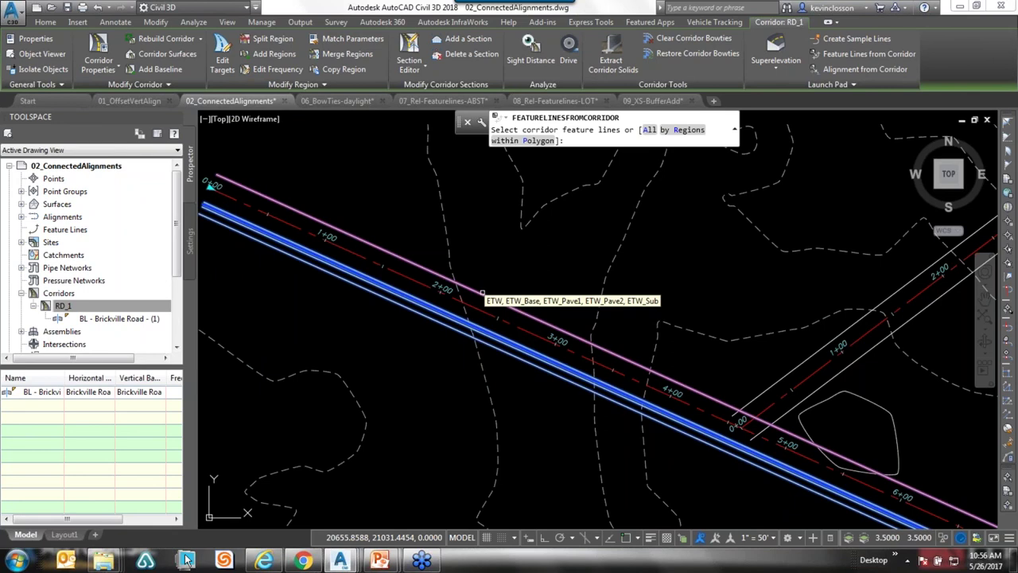
left_click(476, 291)
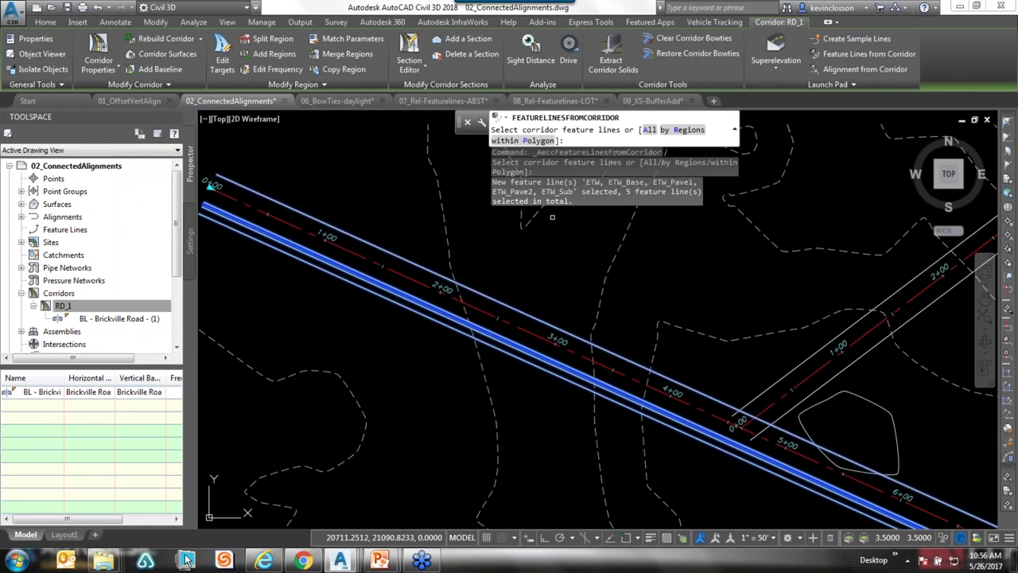
left_click(648, 130)
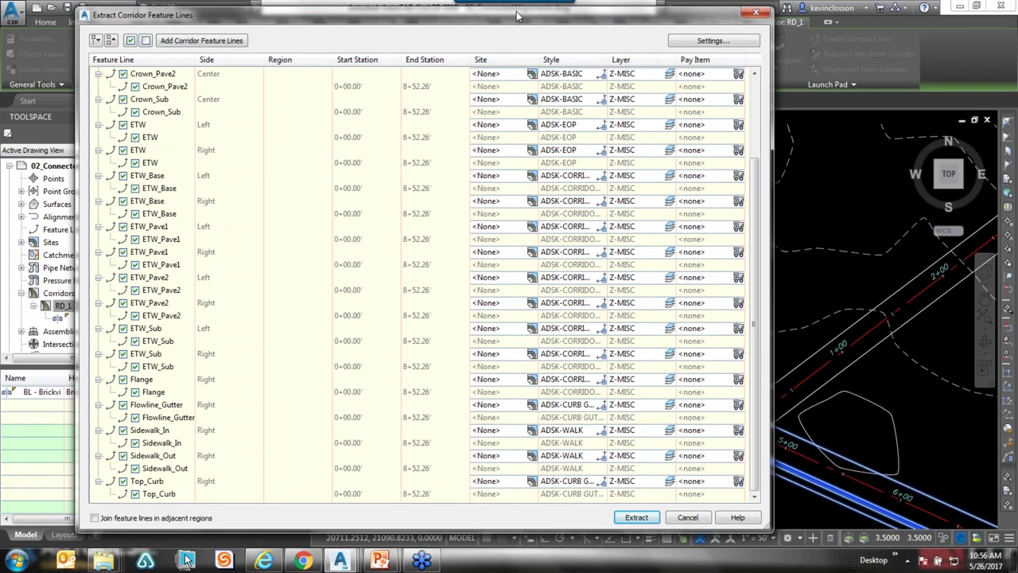
- Turn off Dynamic link to corridor in the extraction settings
left_click_drag(732, 11, 730, 6)
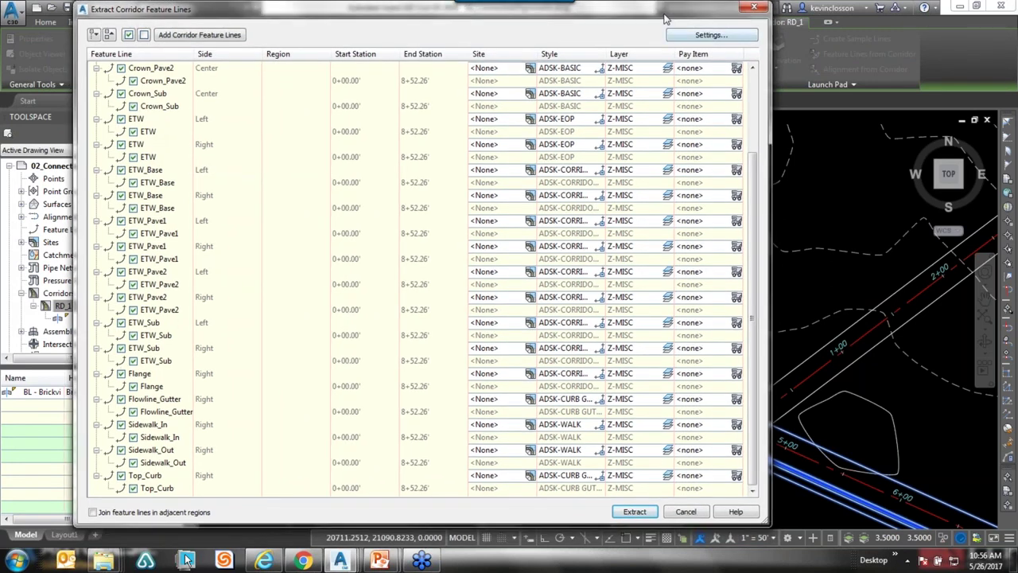
left_click(713, 38)
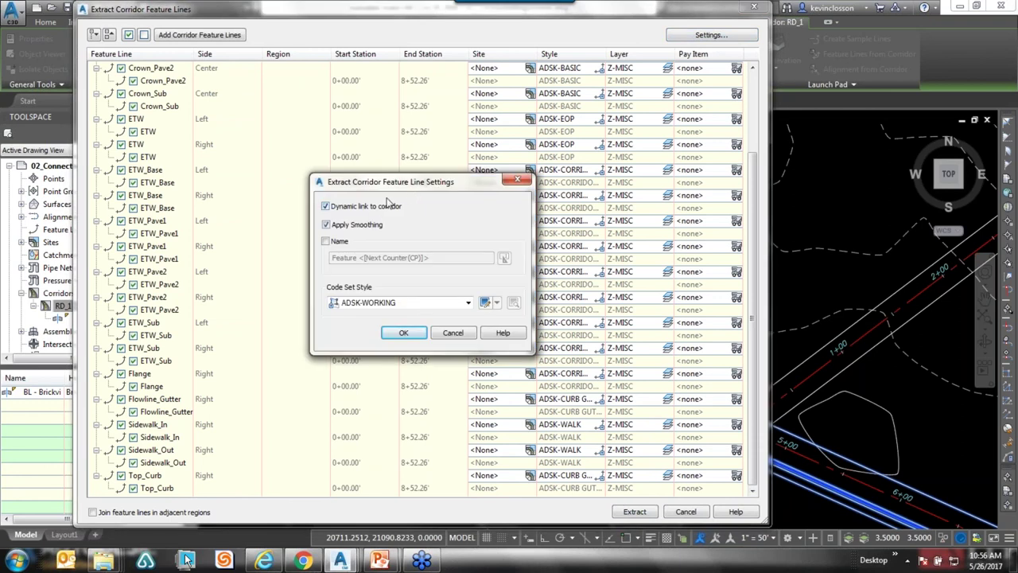
left_click(325, 207)
left_click_drag(370, 187, 387, 151)
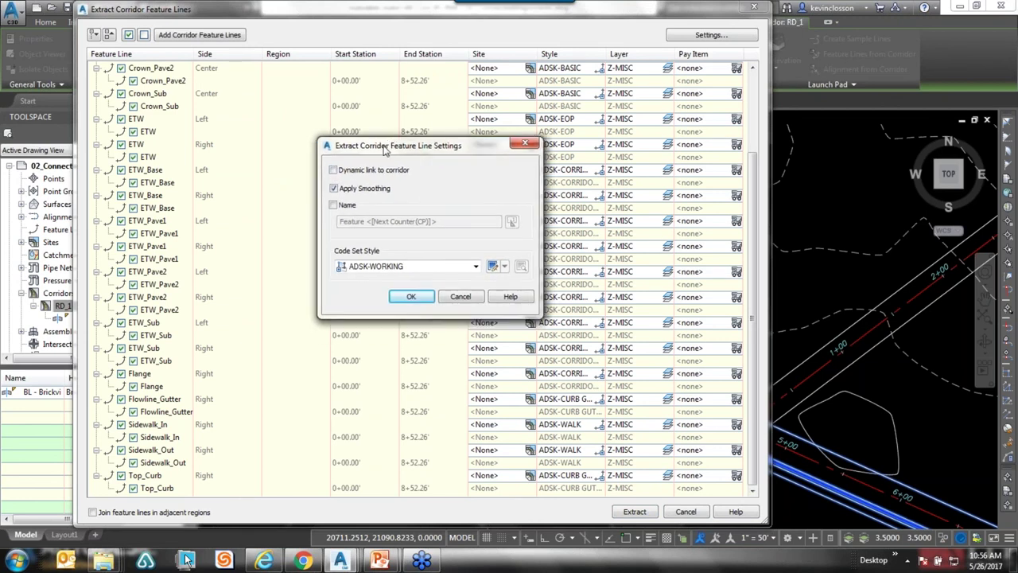
left_click(411, 296)
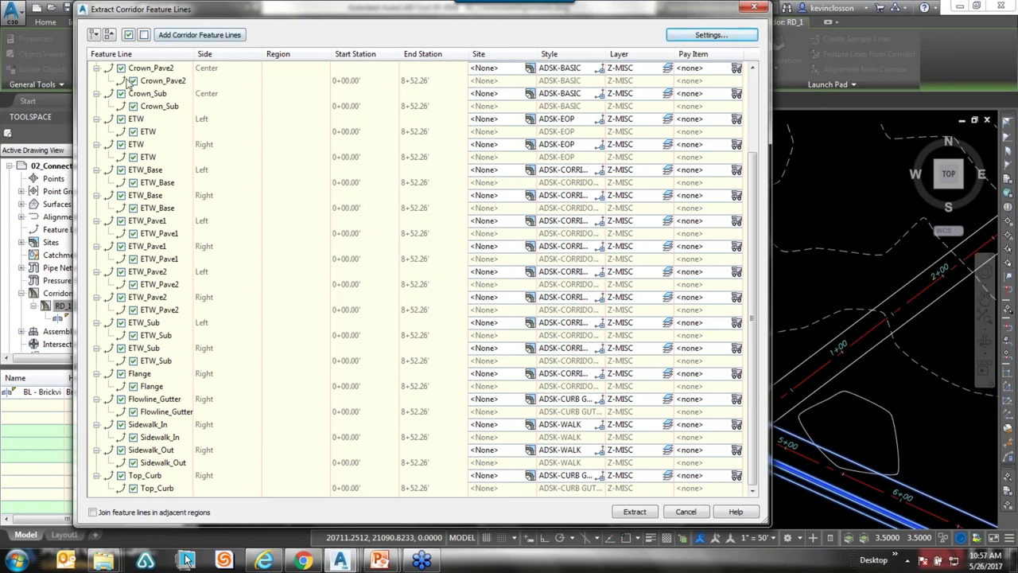
- Uncheck all feature lines, check only ETW Left, and extract it
left_click_drag(190, 13, 235, 32)
left_click(189, 54)
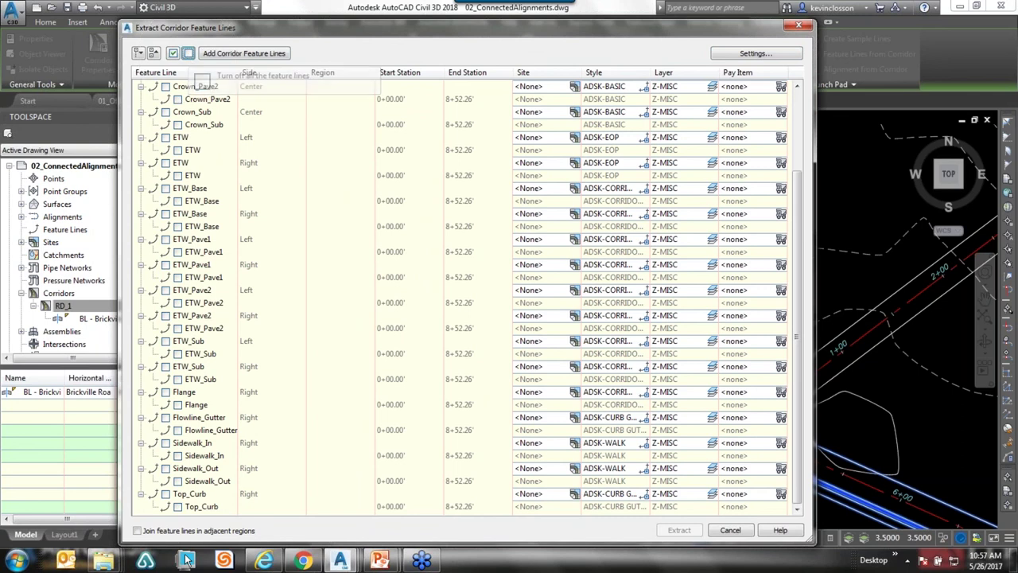
left_click_drag(322, 33, 372, 36)
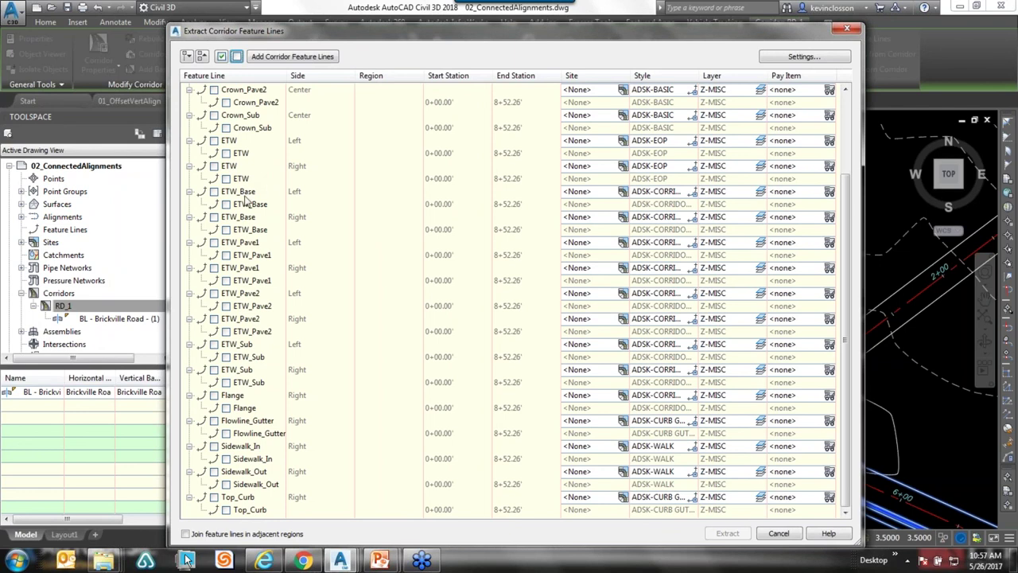
left_click(214, 140)
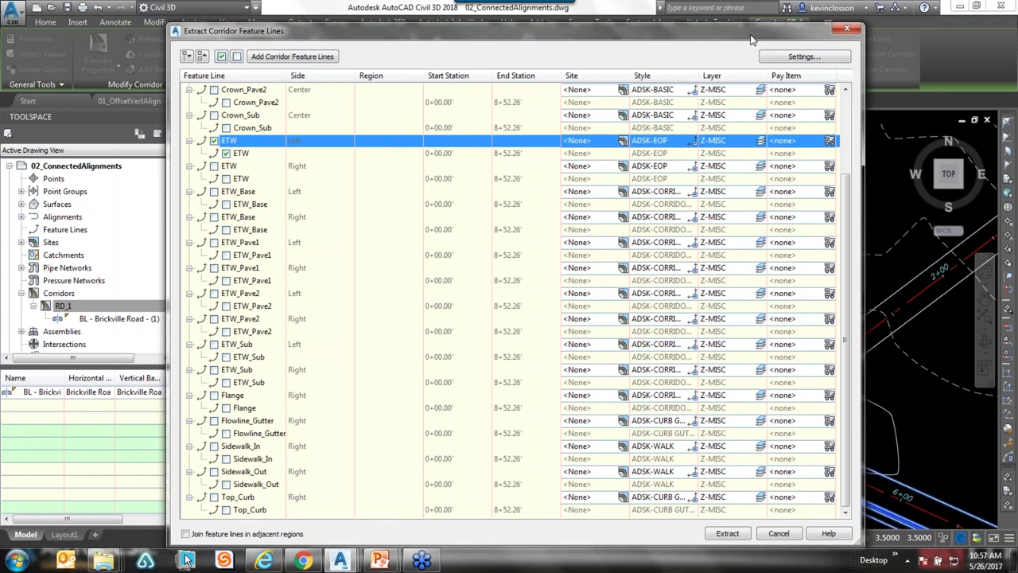
left_click_drag(751, 40, 702, 21)
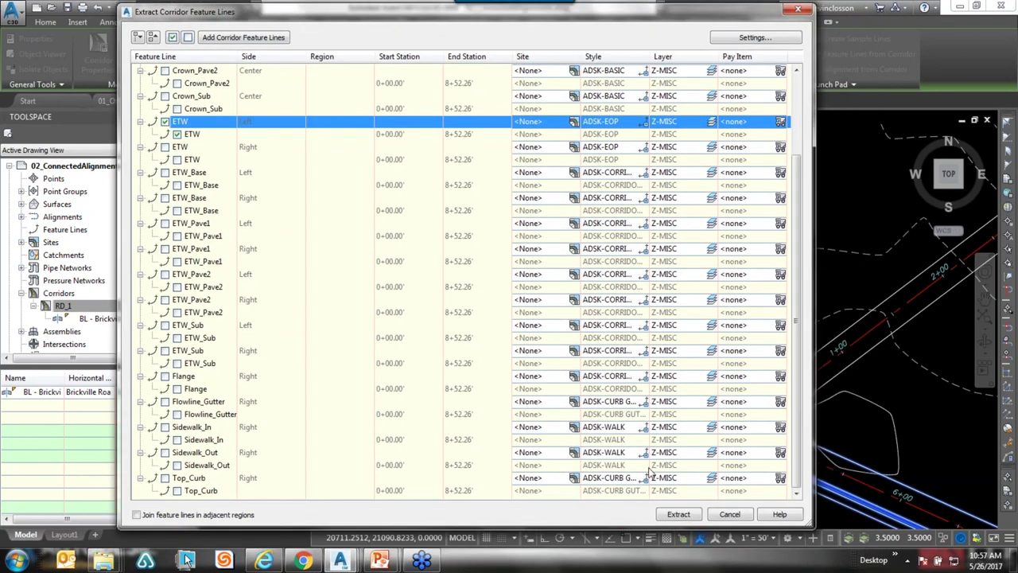
left_click(678, 515)
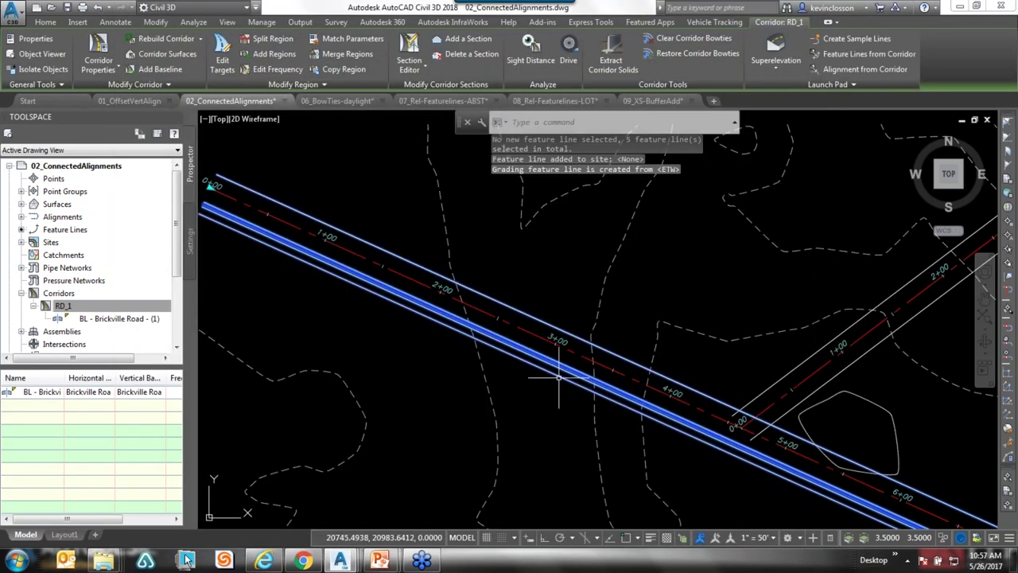
key("Escape")
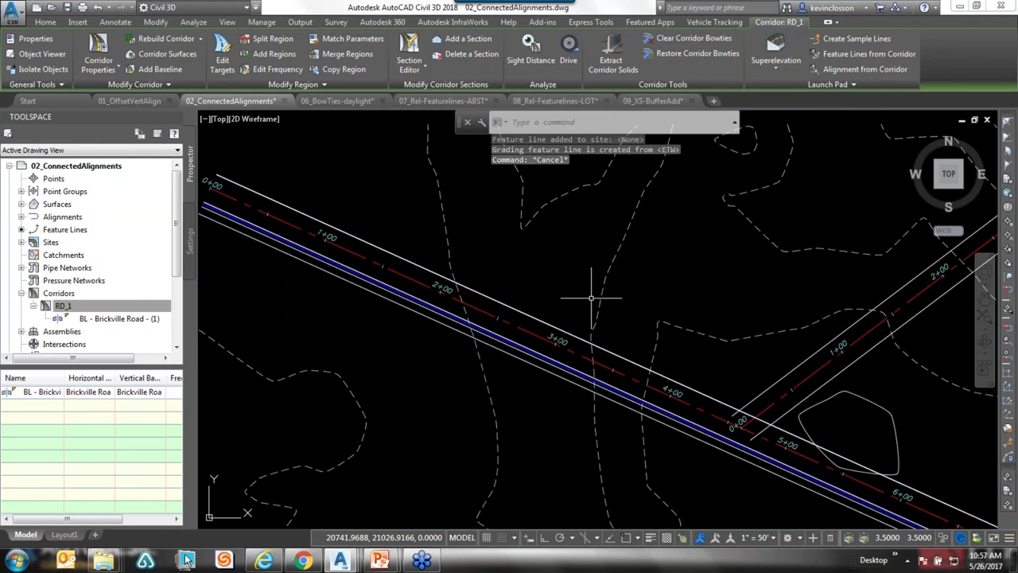
left_click(563, 329)
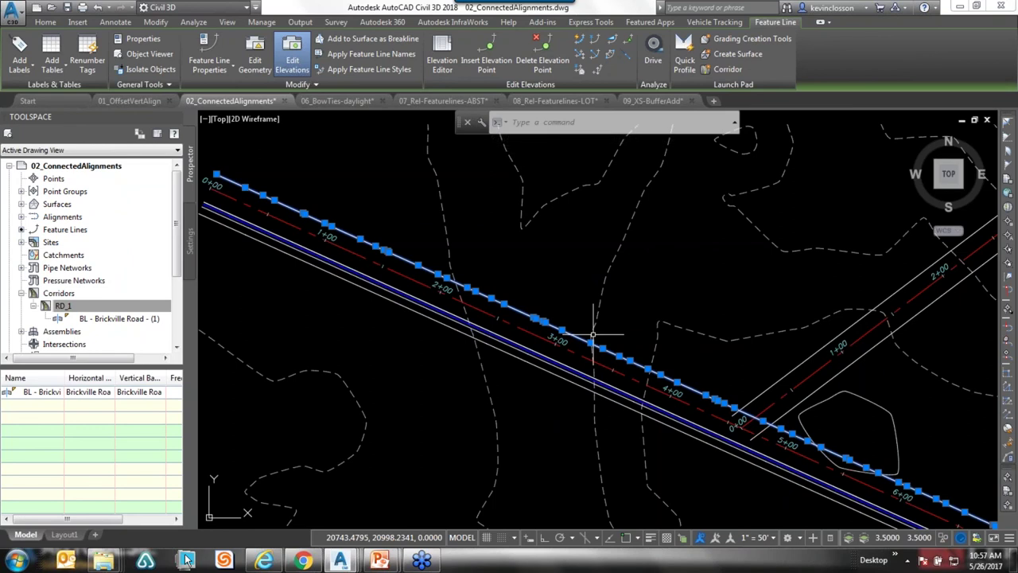
key("Escape")
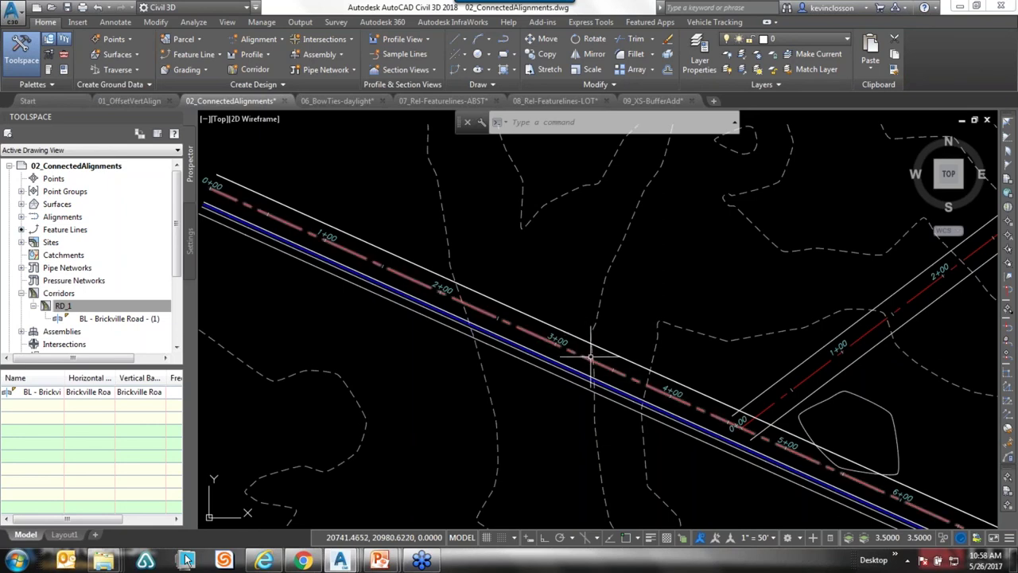
mouse_move(591, 356)
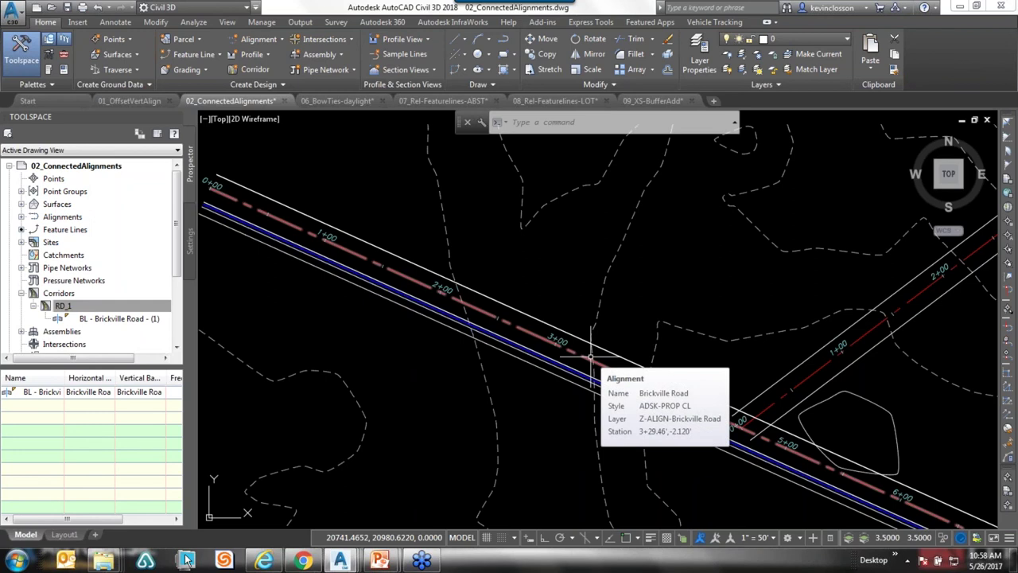
key("Escape")
key("Escape")
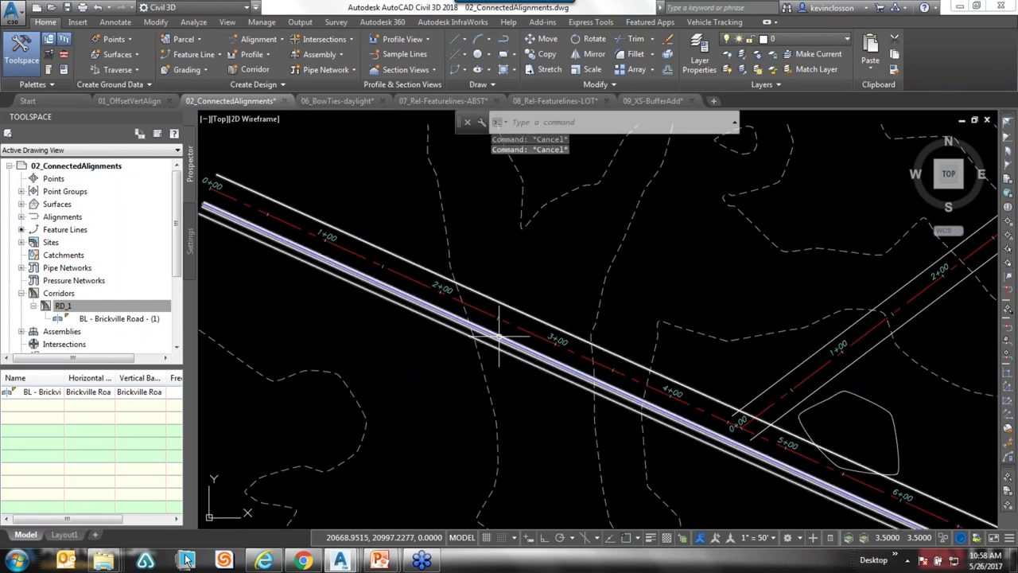
left_click(535, 332)
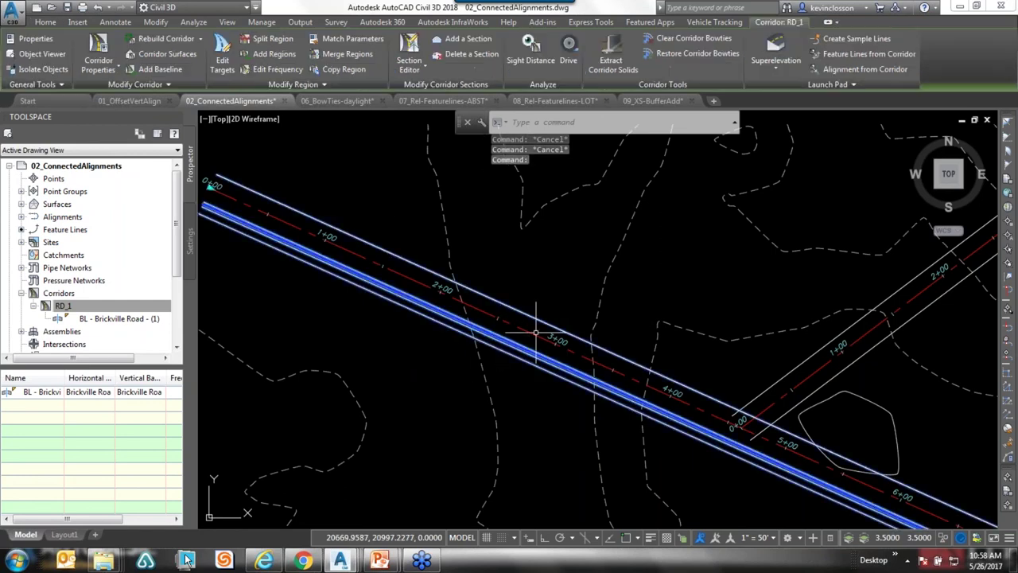
- Open corridor RD_1's properties on the Parameters tab
left_click(102, 48)
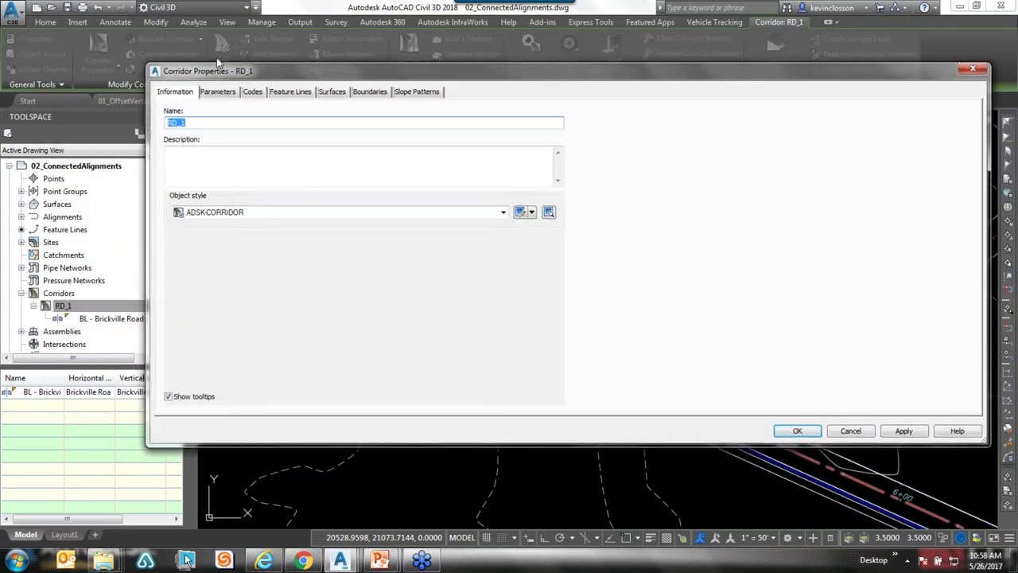
left_click_drag(312, 67, 298, 61)
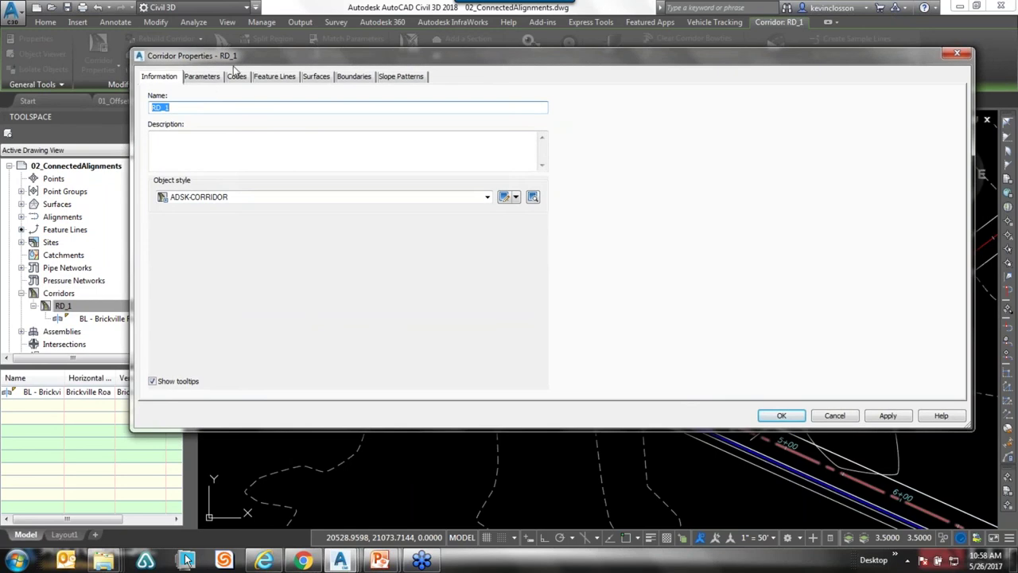
left_click(208, 77)
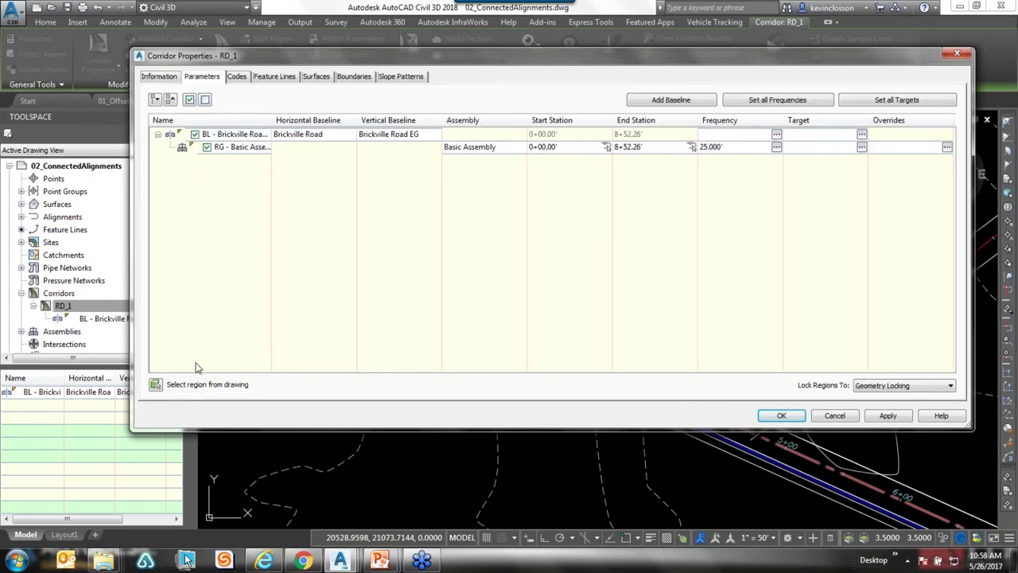
left_click_drag(364, 58, 347, 48)
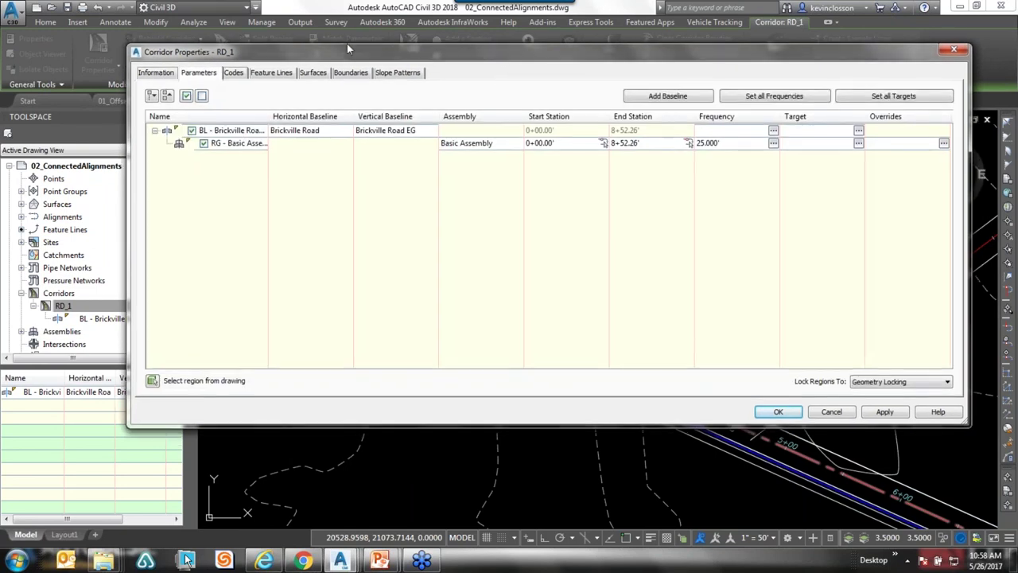
- Add a feature-line baseline named ETW Lt, ready to pick its feature line from the drawing
left_click(670, 99)
left_click_drag(489, 137, 470, 125)
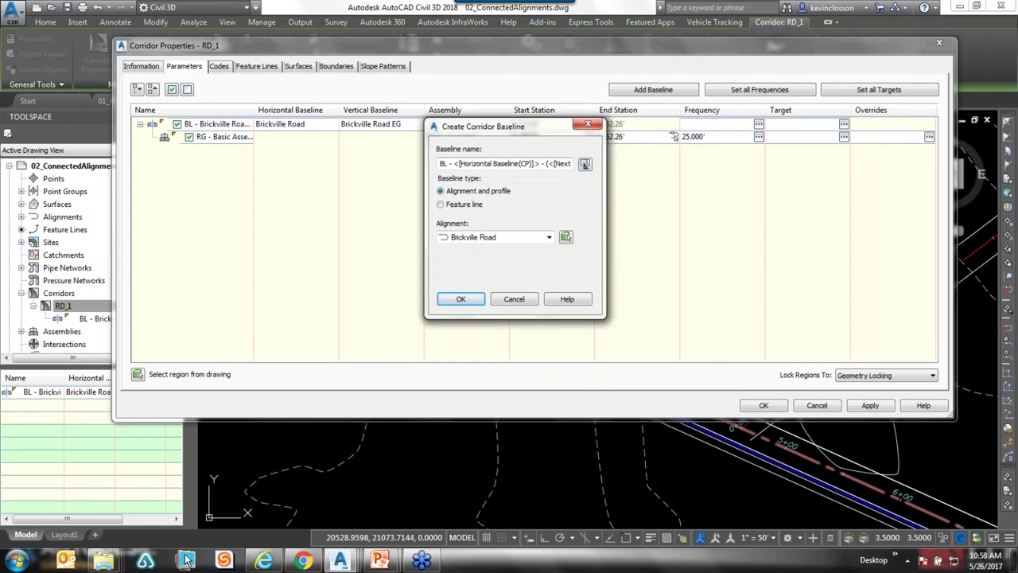
left_click(439, 205)
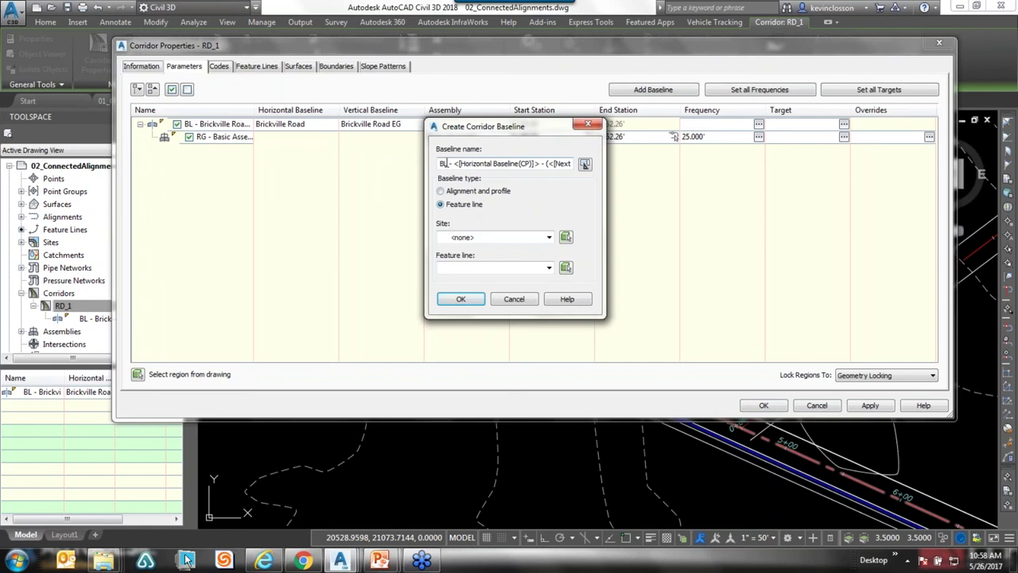
key("ctrl+a")
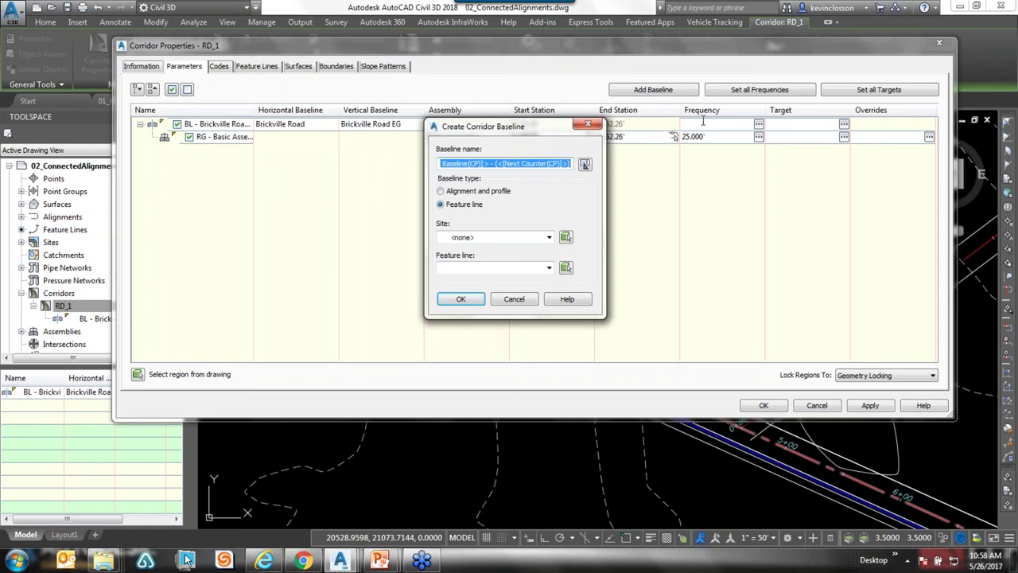
type("Lt")
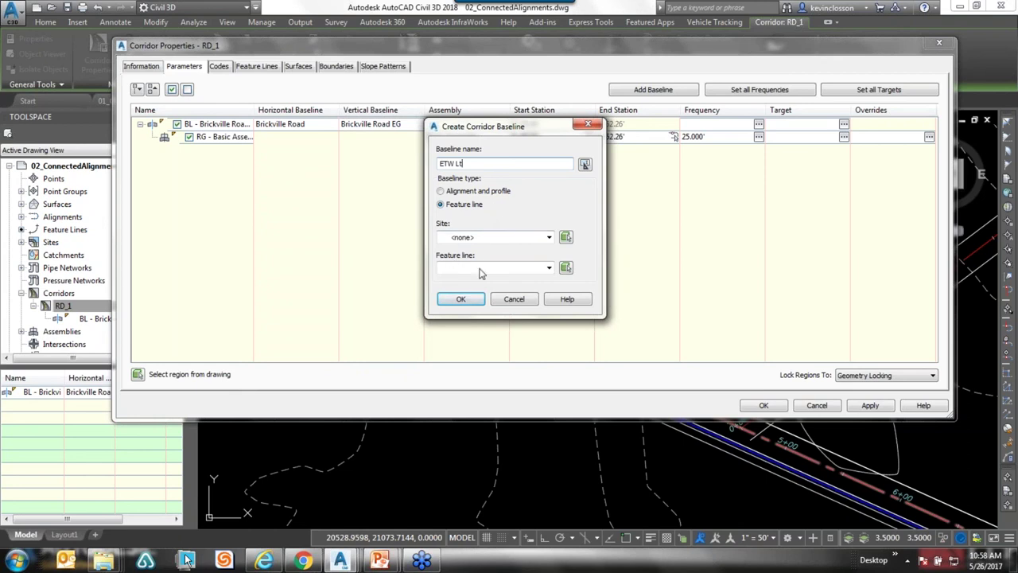
left_click(548, 269)
left_click(548, 270)
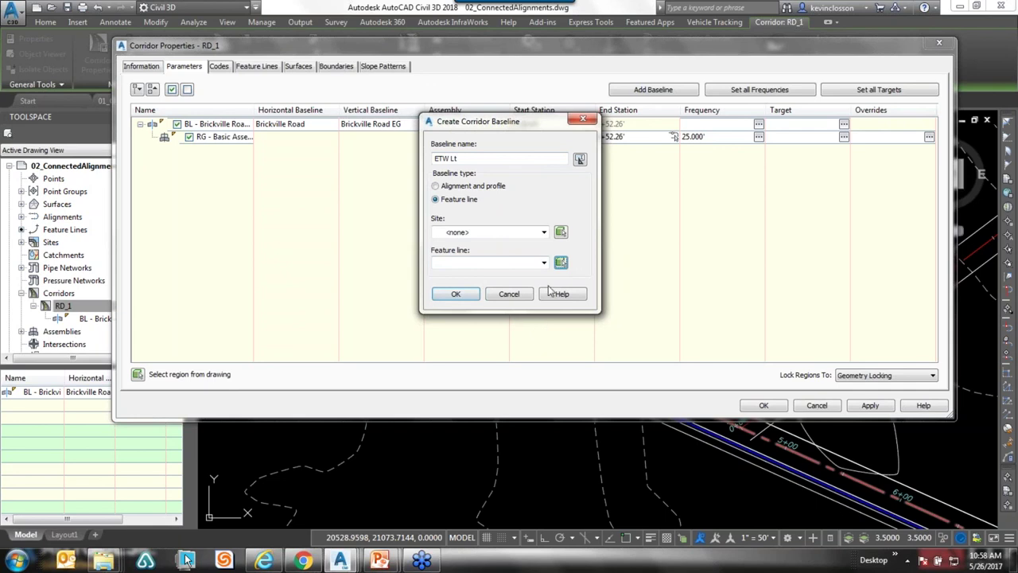
left_click(561, 262)
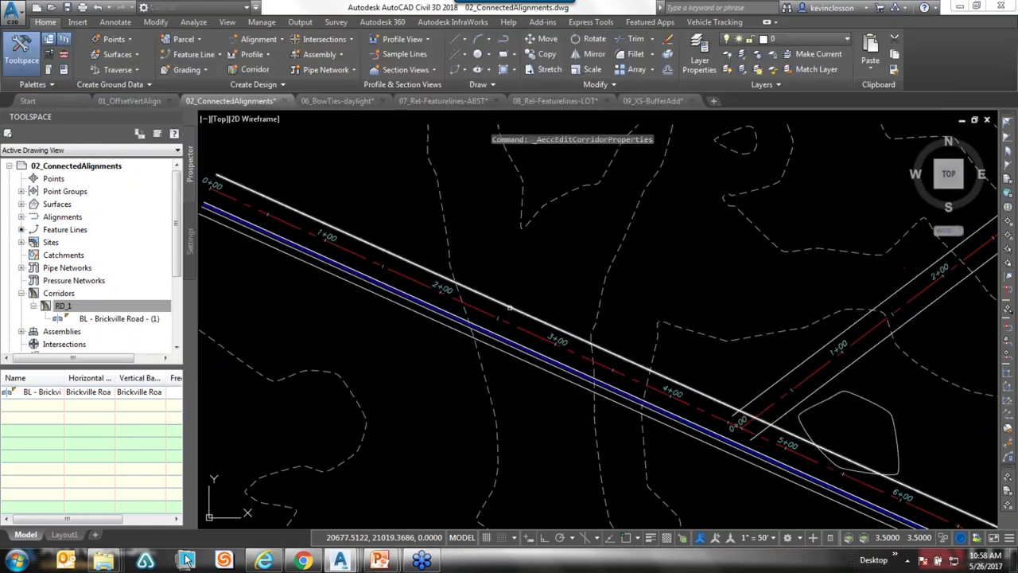
- Pick the extracted ETW feature line, name it ETW Lt, and create the ETW Lt baseline
left_click(513, 308)
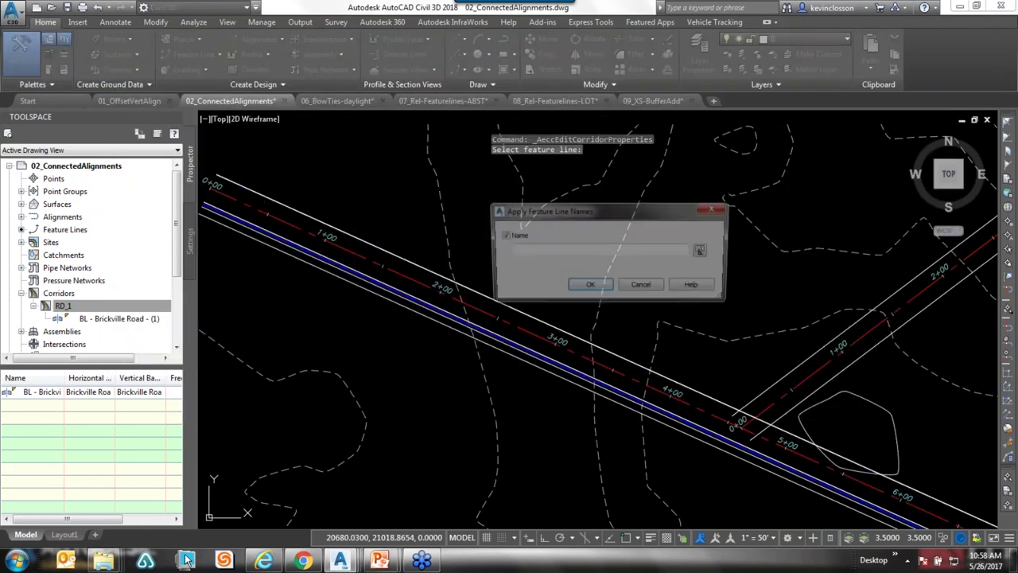
left_click(579, 250)
type("ETW Lt")
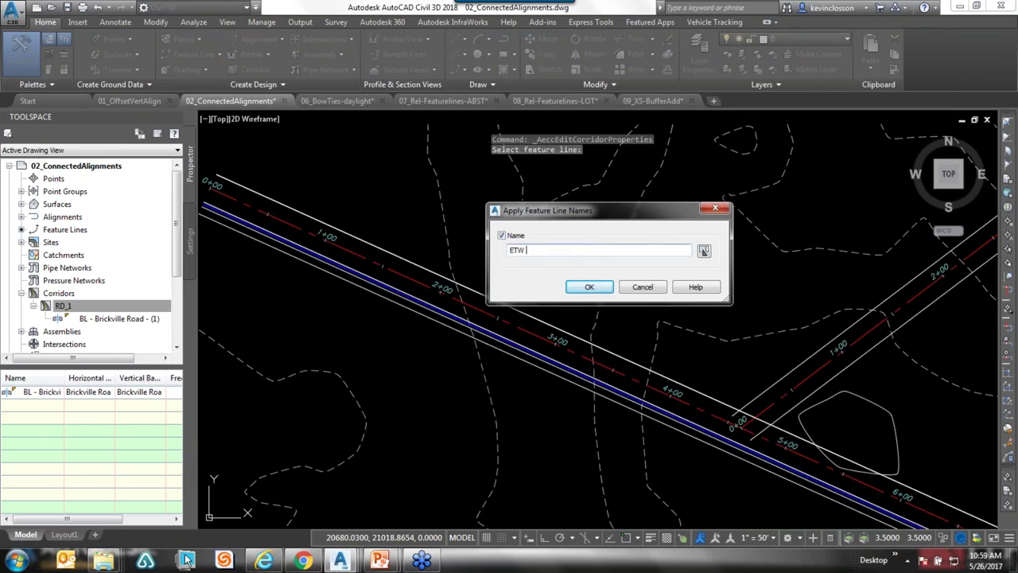
left_click(605, 288)
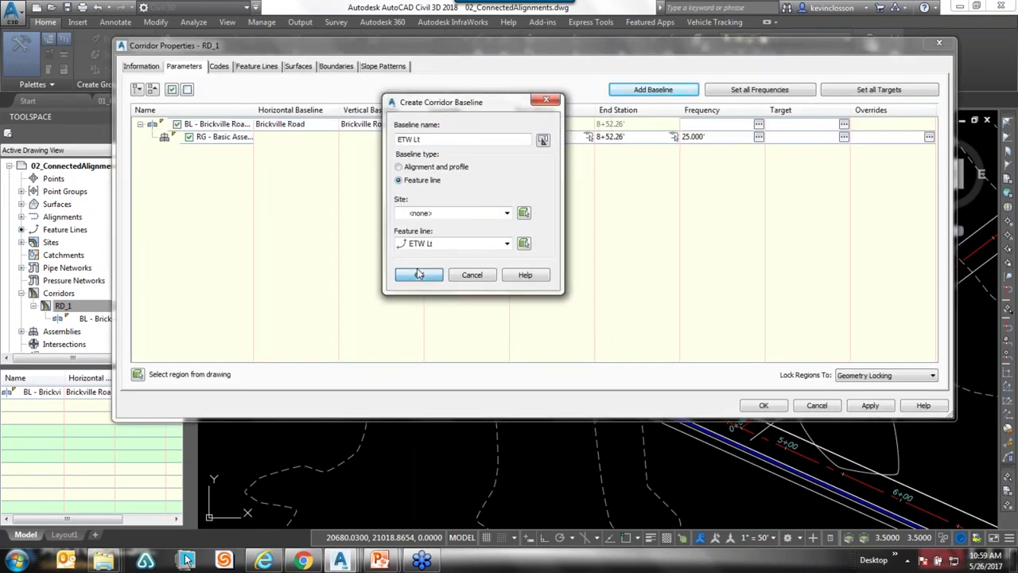
left_click(419, 274)
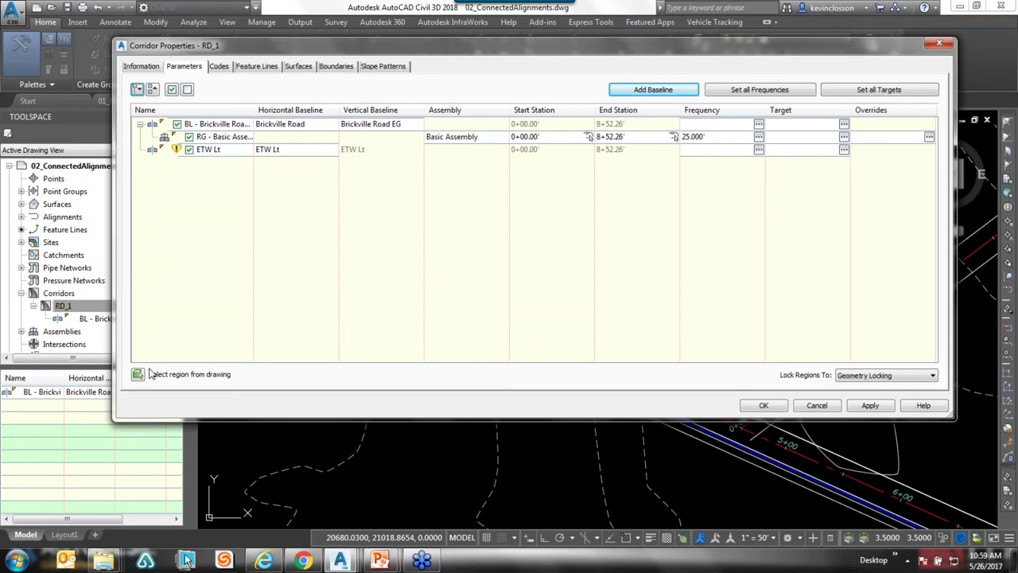
right_click(237, 154)
- Add a Basic Assembly (2) region to the ETW Lt baseline
left_click(267, 161)
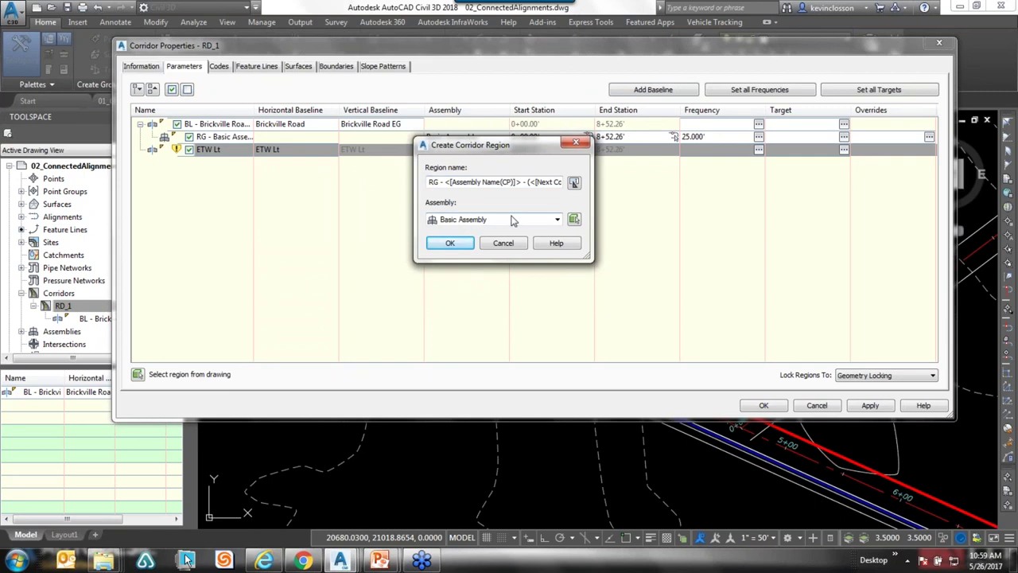
left_click(512, 220)
left_click(486, 242)
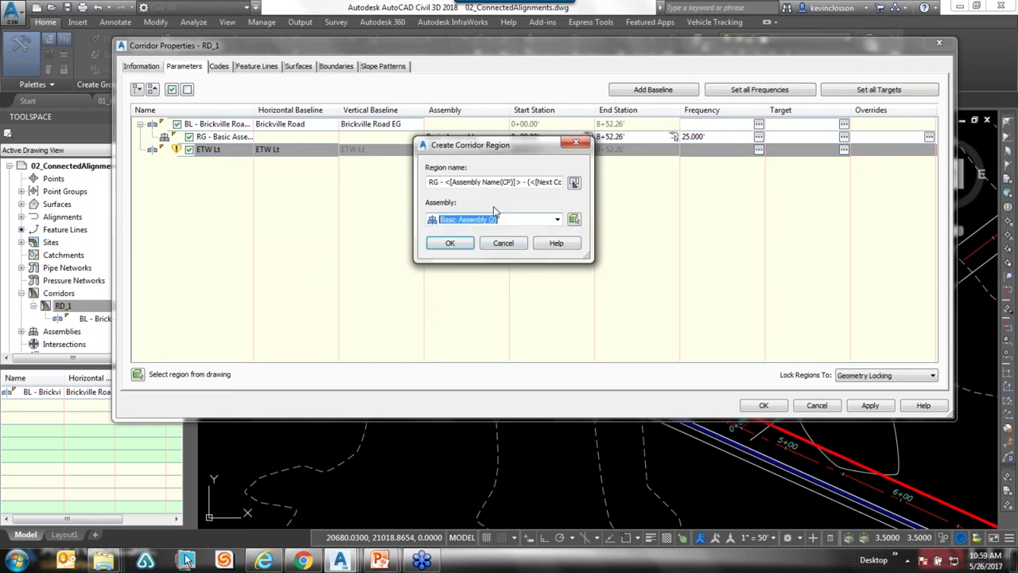
left_click_drag(500, 151, 522, 121)
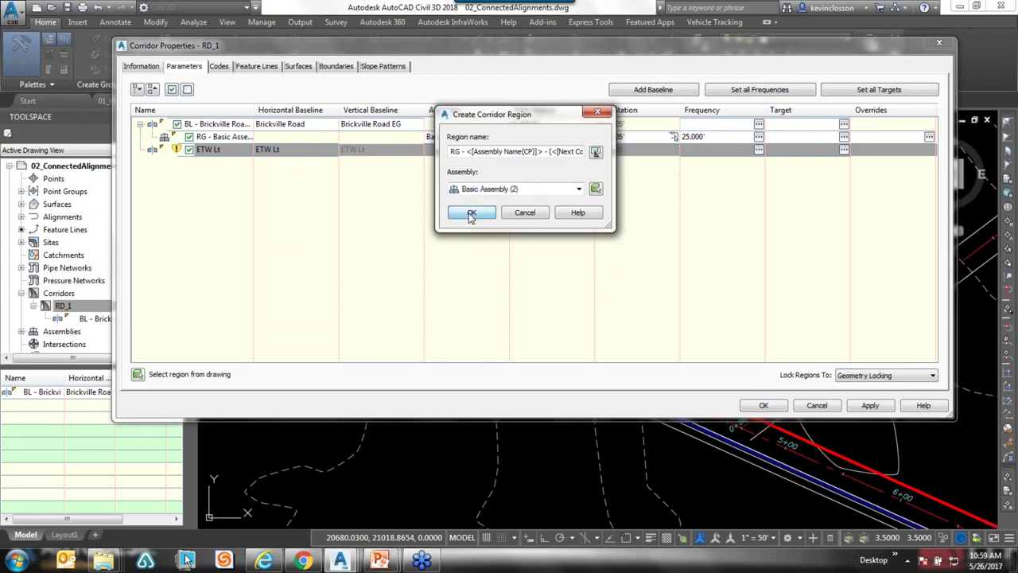
left_click(471, 213)
- Apply and accept Corridor Properties so corridor RD_1 rebuilds
left_click(870, 406)
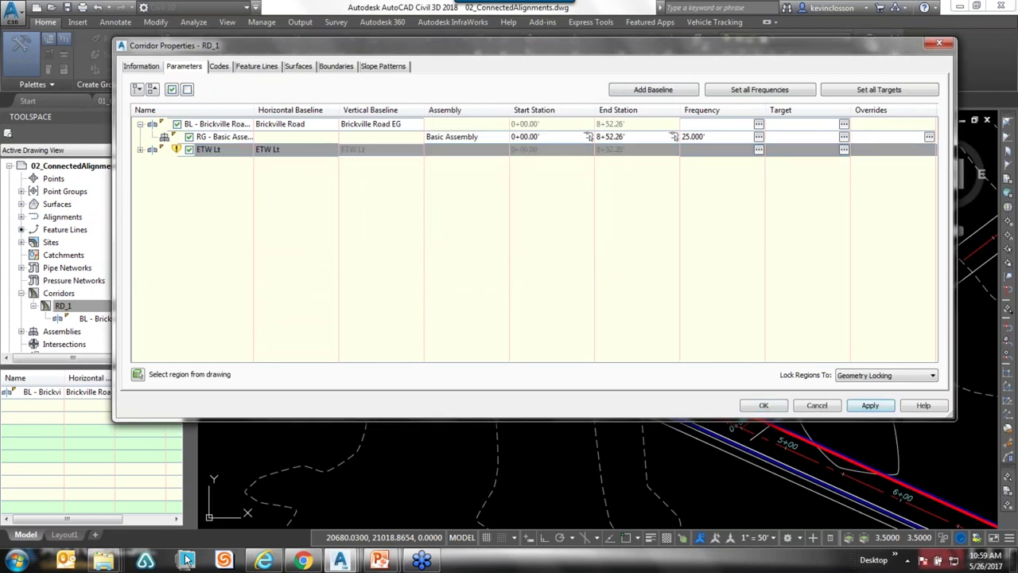
left_click(765, 406)
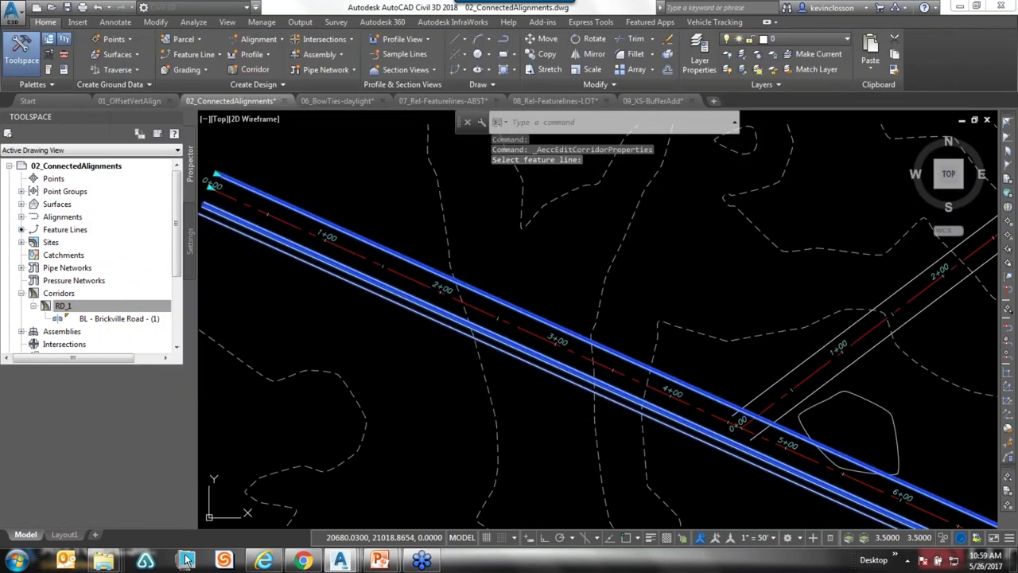
scroll(636, 279, "up", 6)
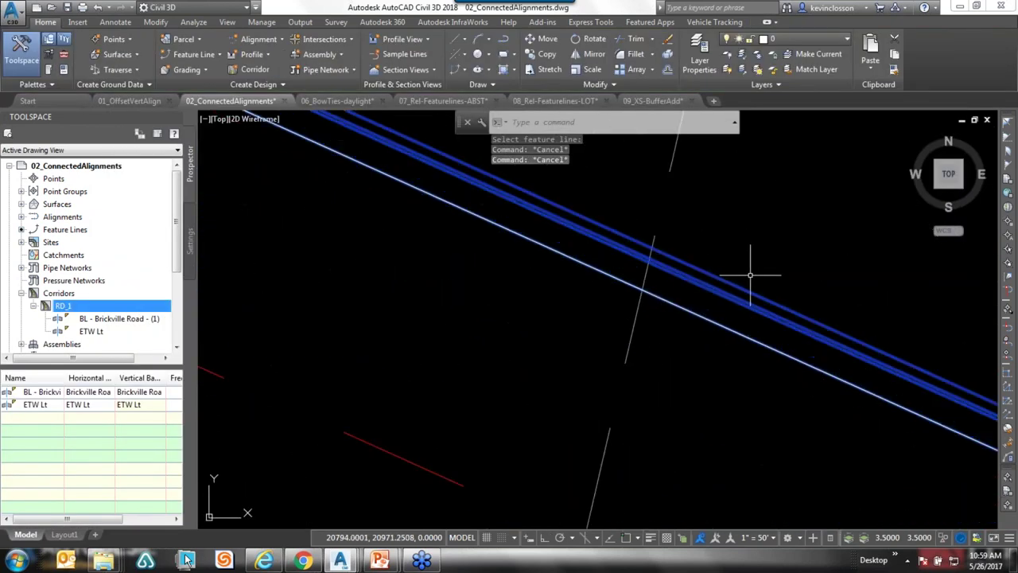
scroll(752, 277, "up", 4)
middle_click_drag(758, 329, 668, 294)
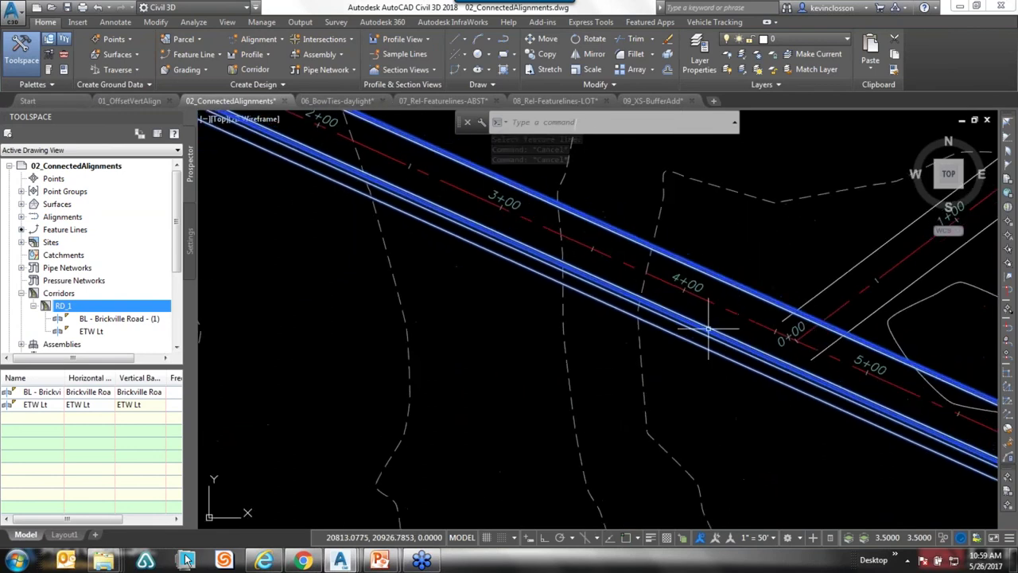
left_click(716, 311)
right_click(745, 240)
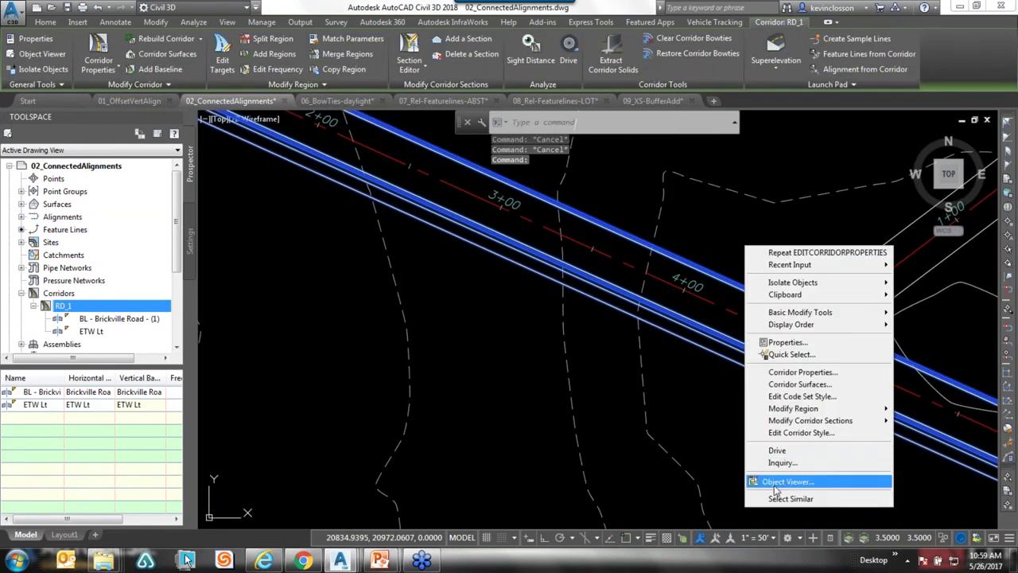
left_click(759, 481)
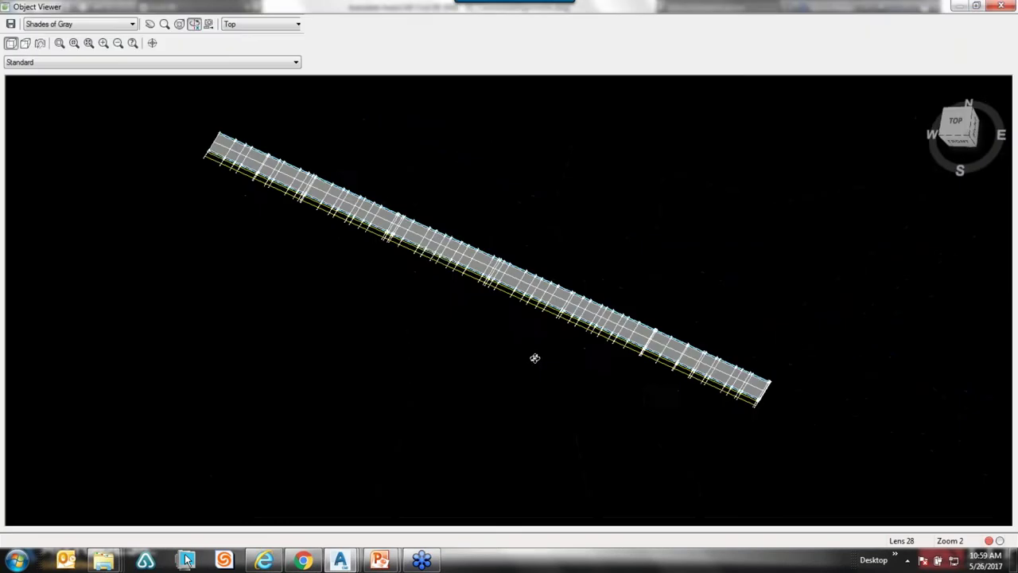
left_click_drag(534, 357, 490, 342)
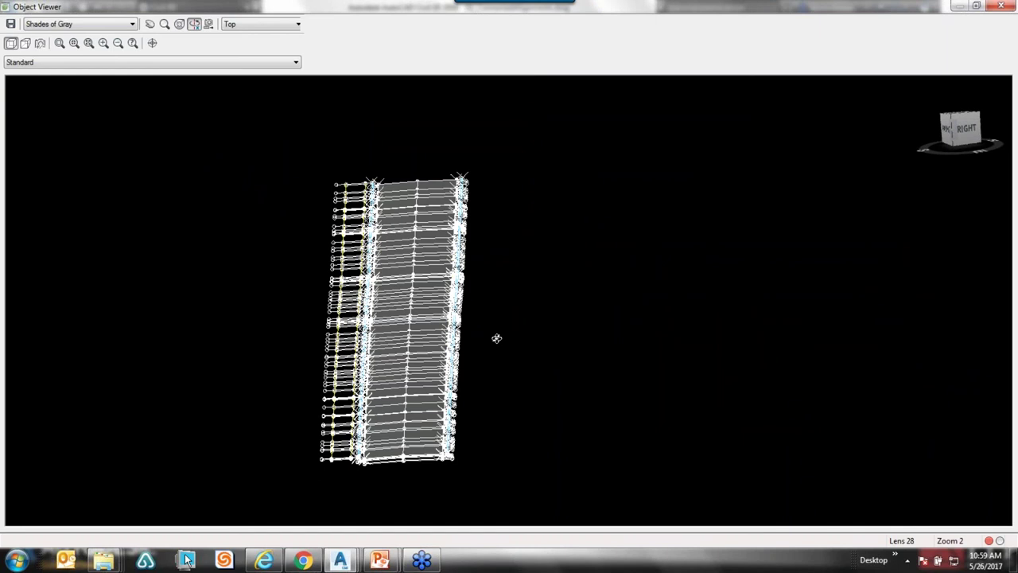
key("Escape")
key("Escape")
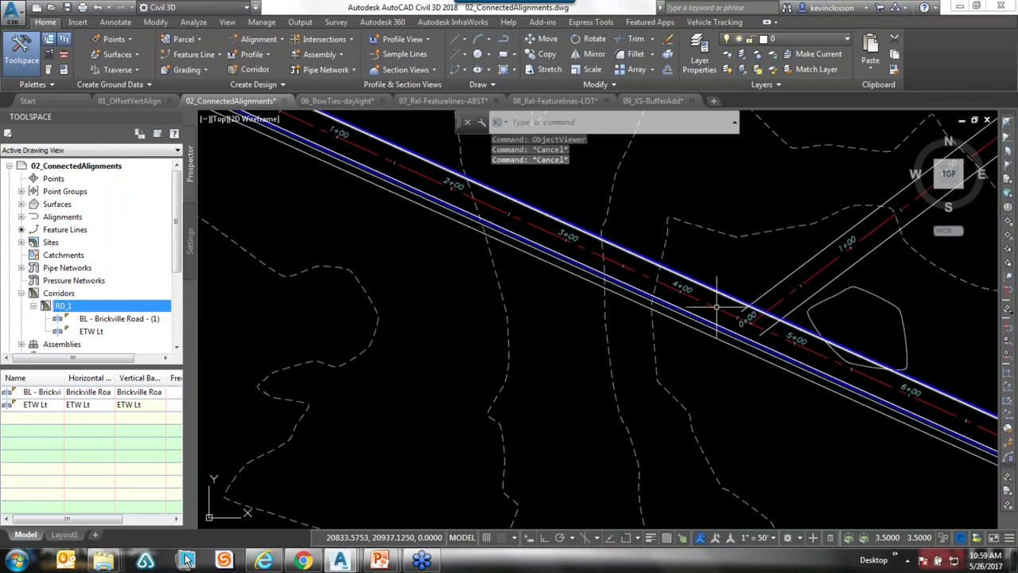
scroll(716, 334, "up", 3)
- Zoom to the 0+00 crossing, select corridor RD_1 and open its Corridor Properties
mouse_move(716, 334)
middle_mouse_down()
mouse_move(658, 295)
mouse_move(467, 293)
middle_mouse_up()
scroll(467, 293, "up", 3)
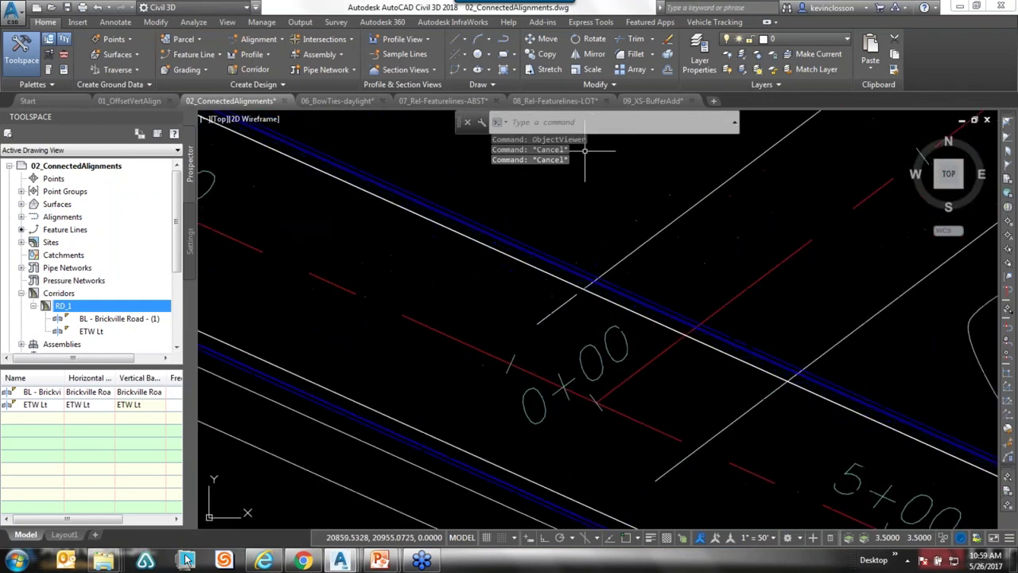
left_click(396, 439)
key("Escape")
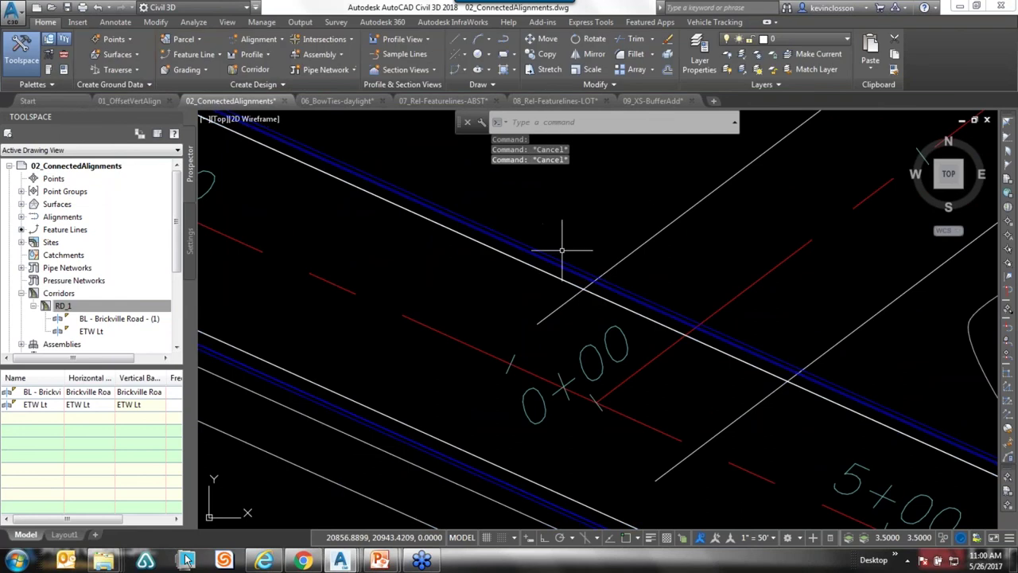
left_click(565, 278)
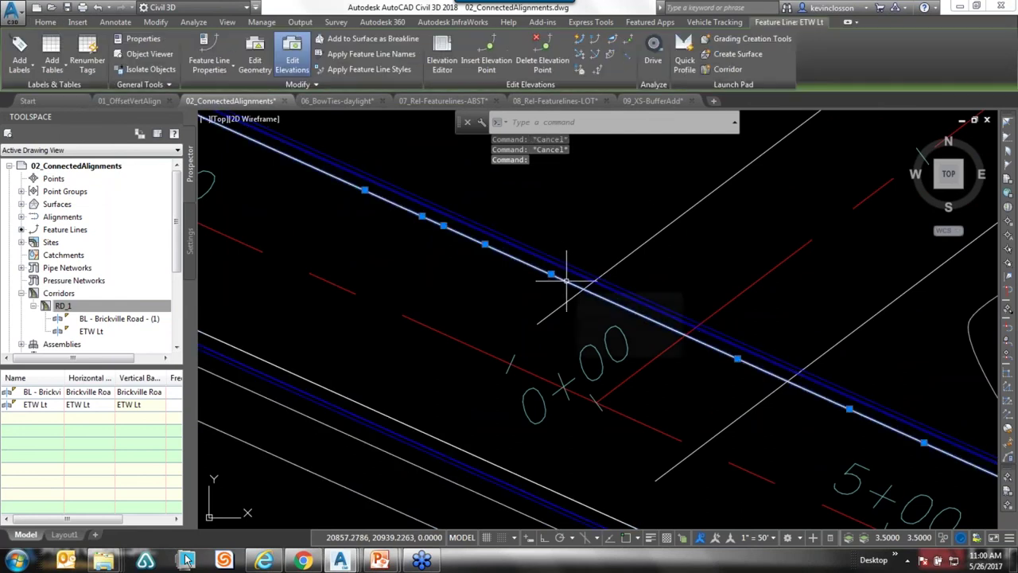
key("Escape")
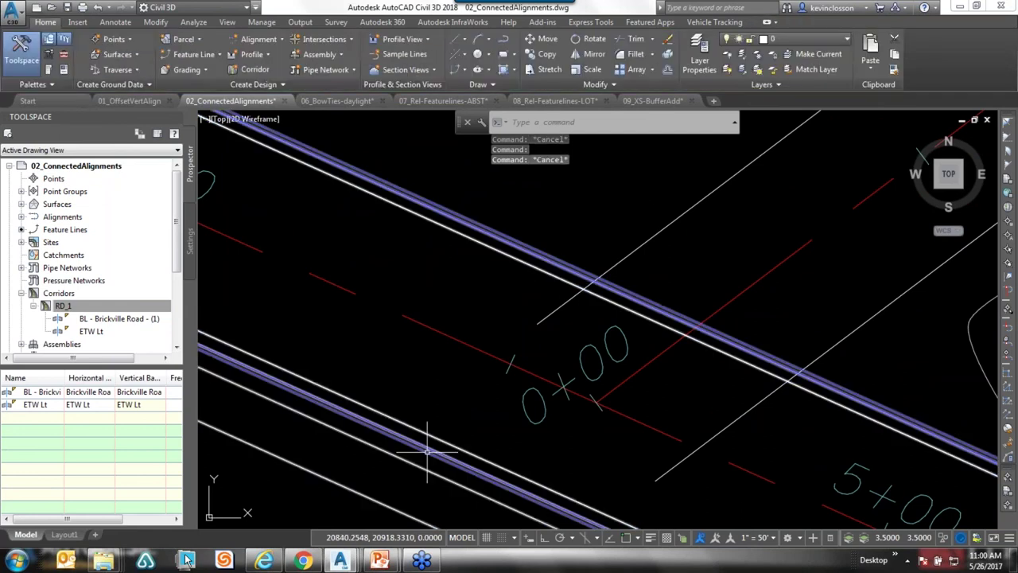
left_click(562, 276)
left_click(98, 50)
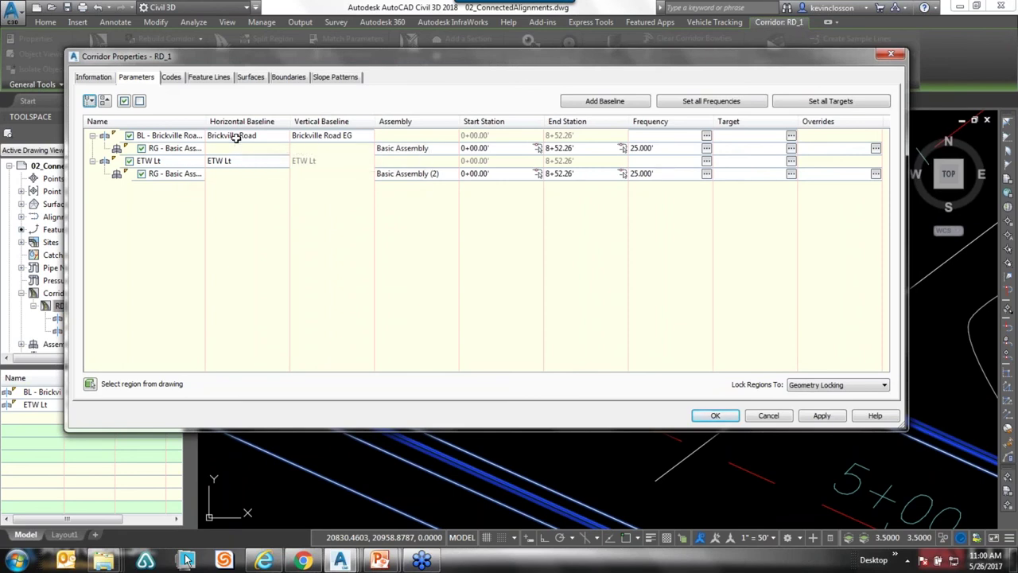
- Start Split Region on the RG - Basic Assembly (2) region under ETW Lt
left_click(174, 174)
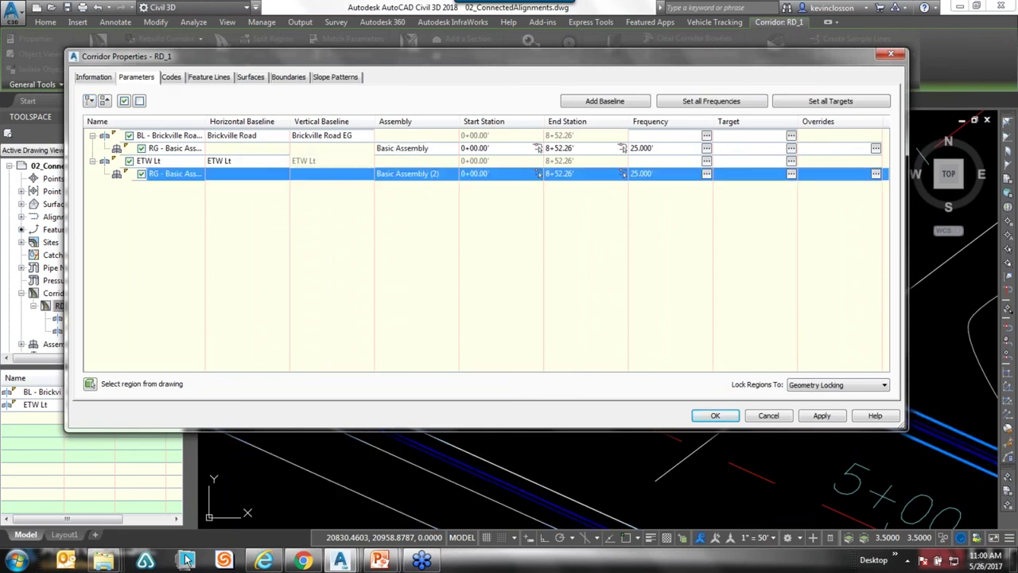
mouse_move(489, 64)
left_mouse_down()
mouse_move(477, 66)
mouse_move(535, 427)
mouse_move(548, 303)
mouse_move(506, 101)
left_mouse_up()
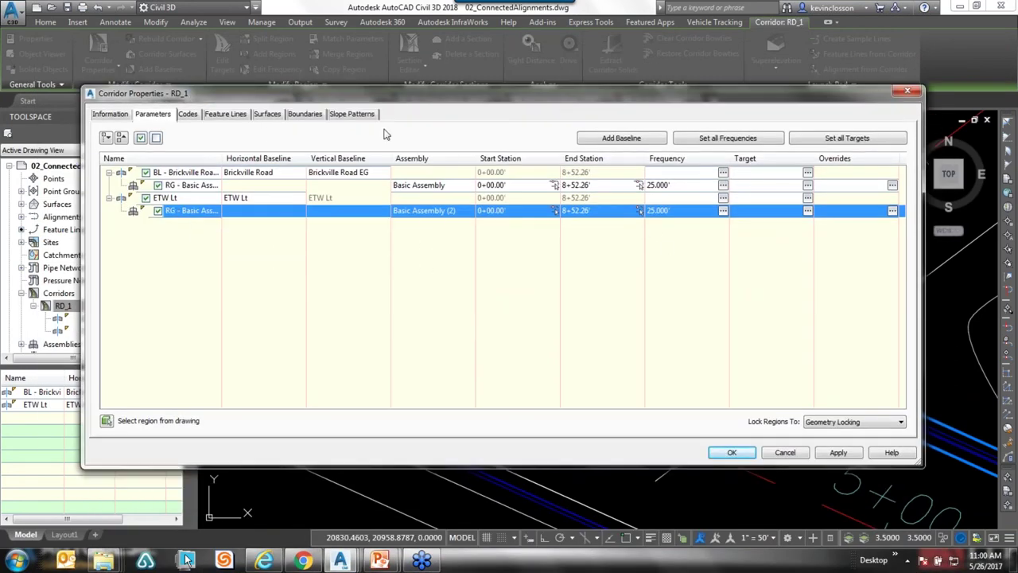
left_click_drag(390, 98, 369, 79)
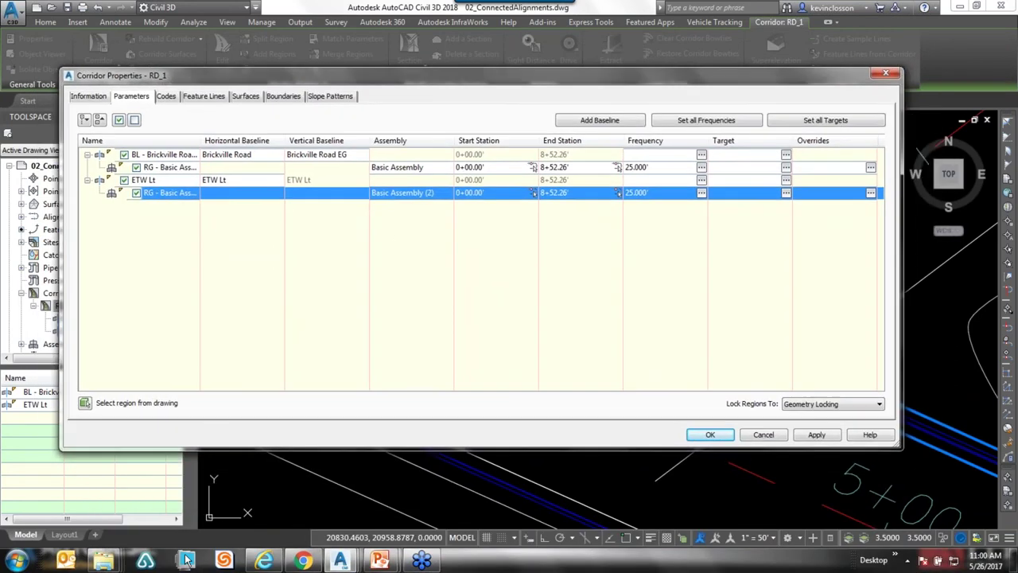
right_click(167, 193)
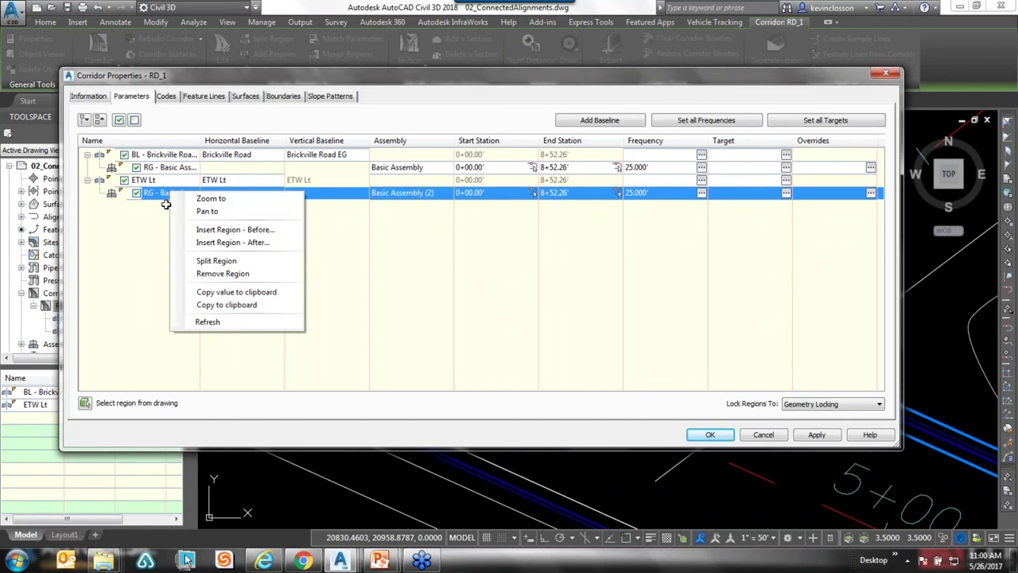
left_click(232, 261)
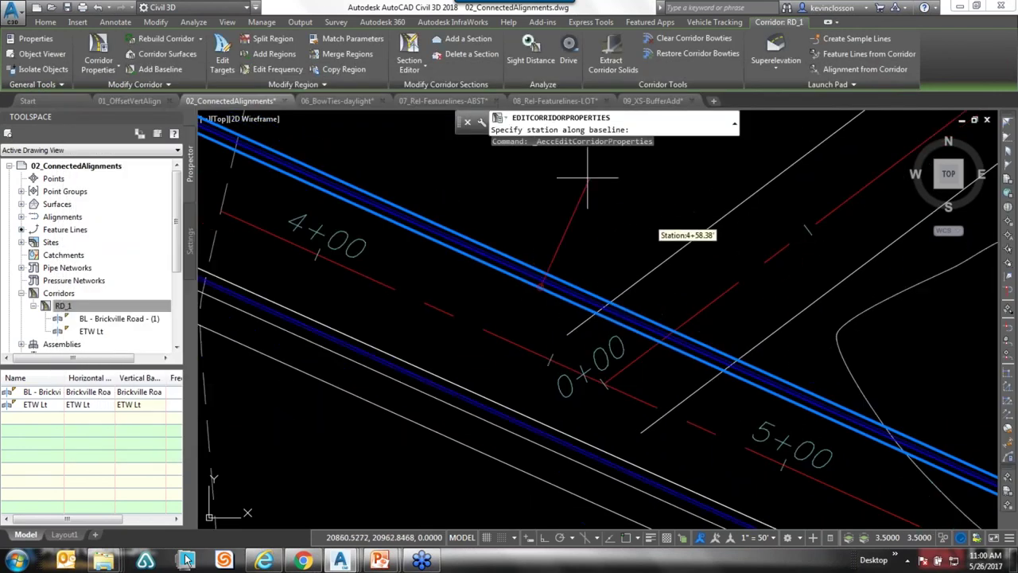
- Split the ETW Lt region at station 4+54.36 by Apparent Intersect snaps at the road edges
scroll(605, 306, "up", 3)
right_click(645, 215, "shift")
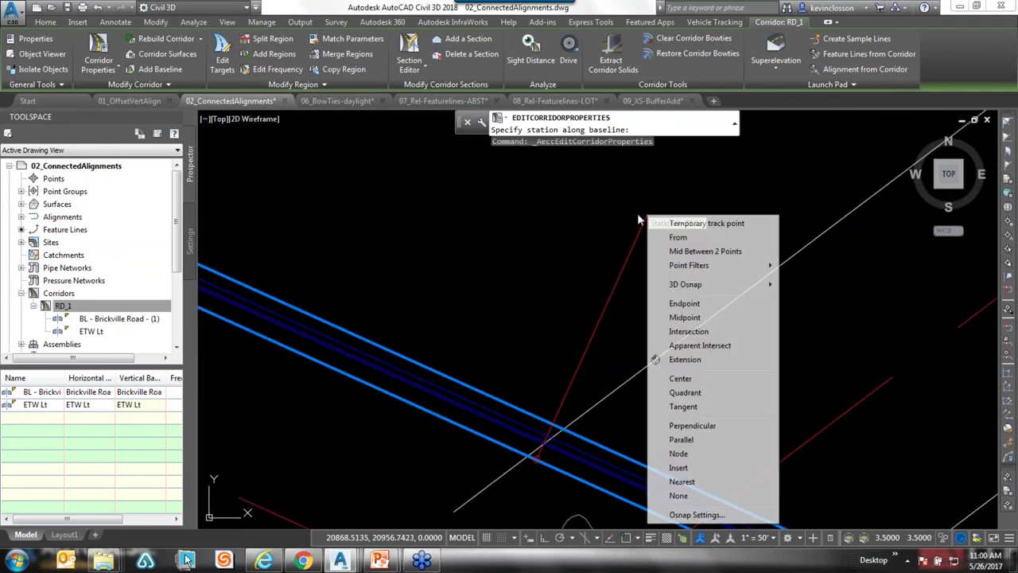
left_click(698, 346)
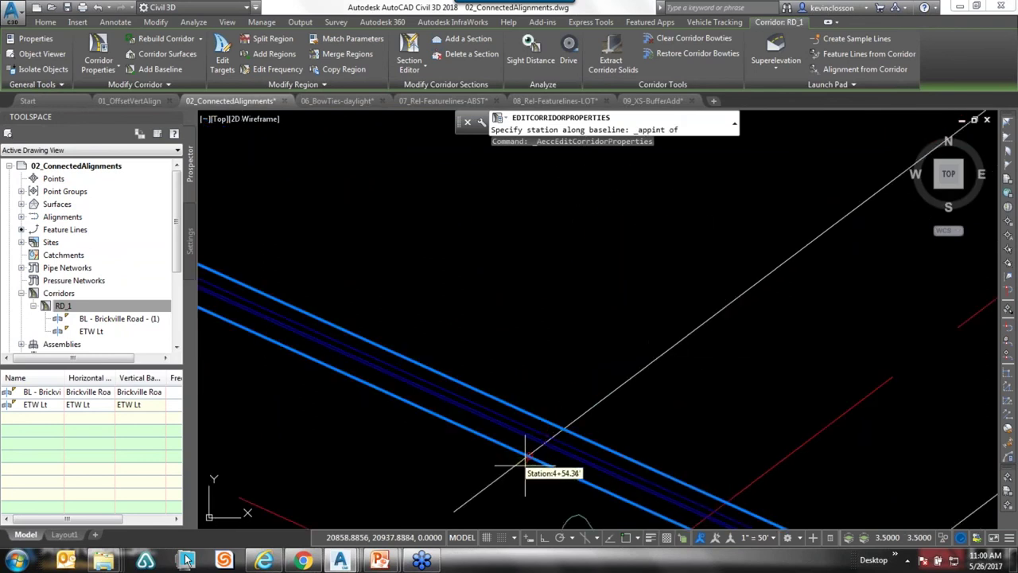
scroll(589, 377, "up", 4)
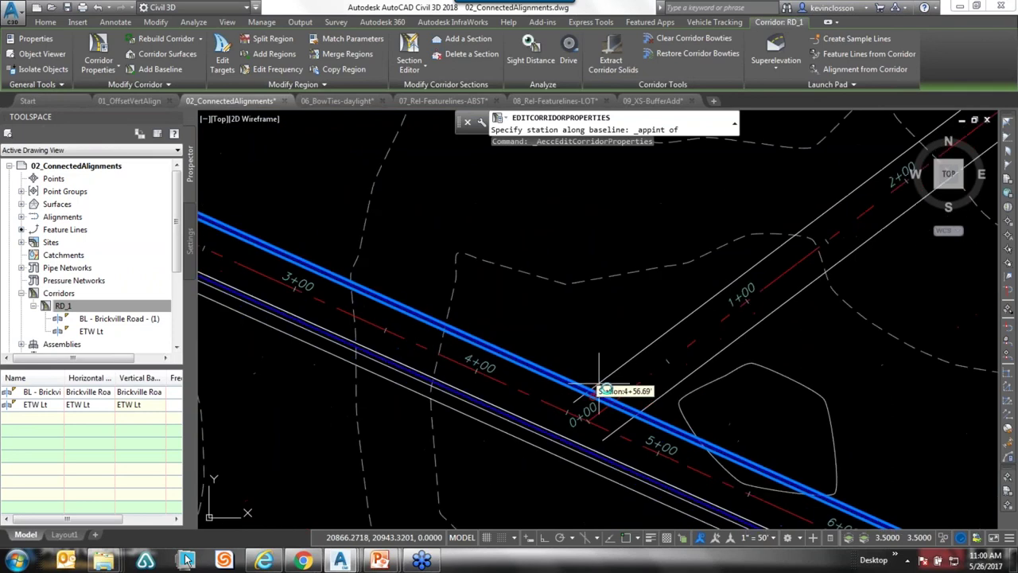
left_click(598, 350)
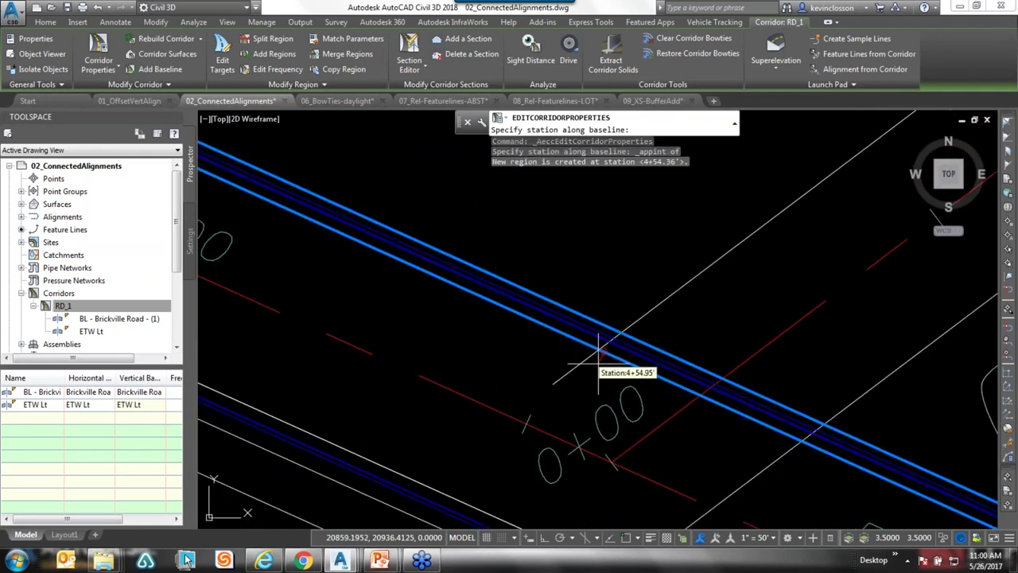
right_click(616, 253, "shift")
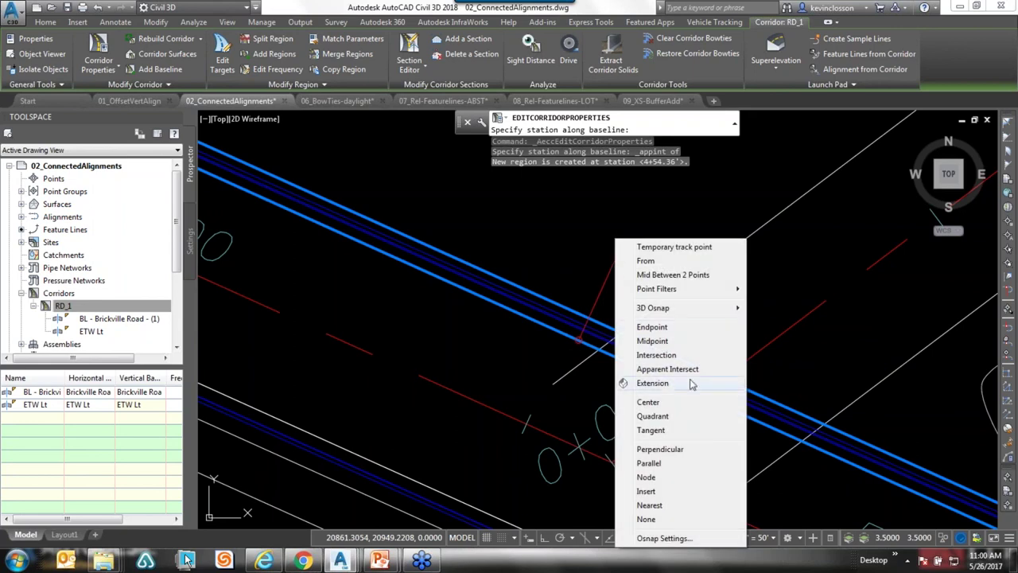
left_click(652, 371)
scroll(606, 350, "up", 3)
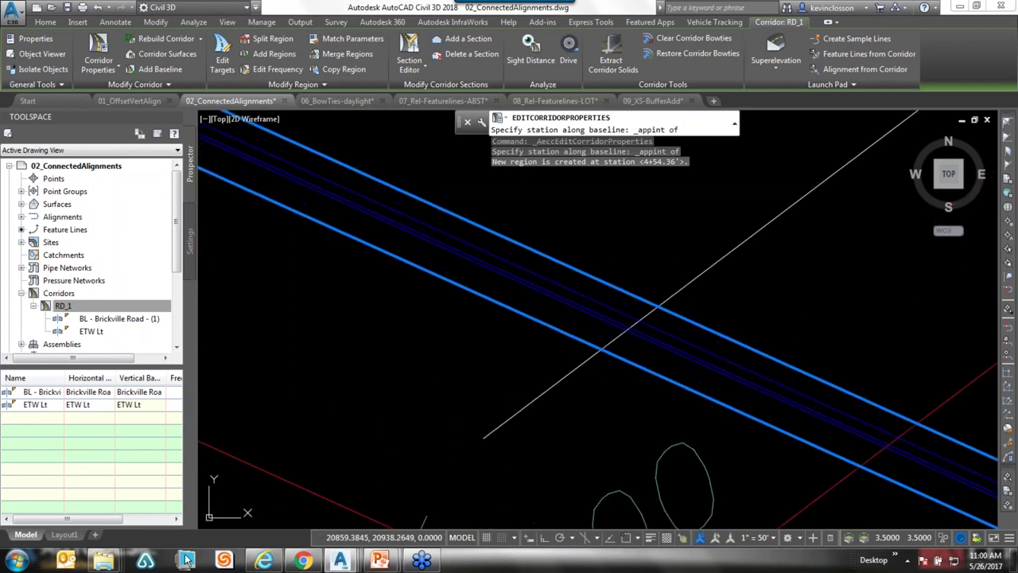
left_click(626, 340)
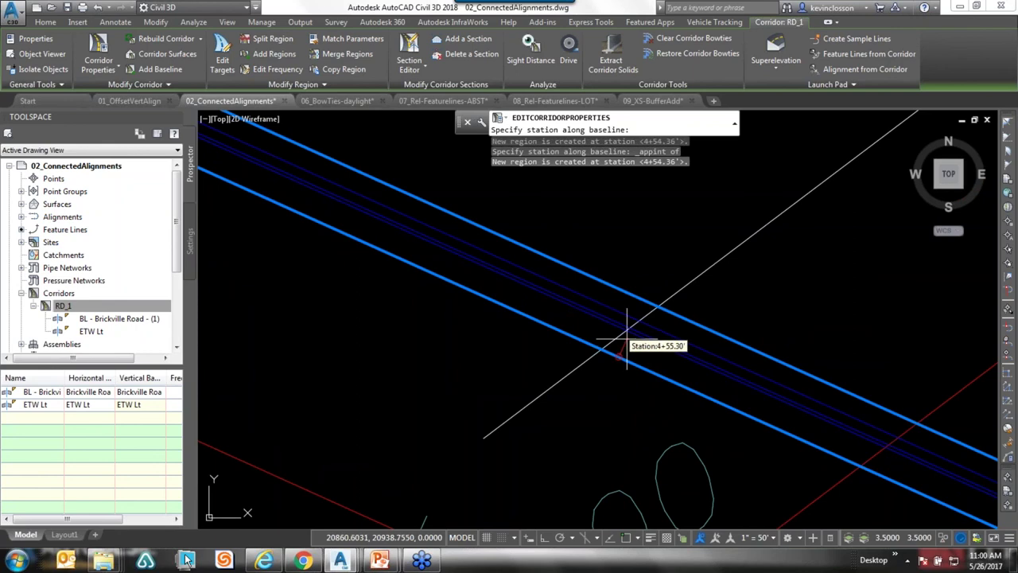
scroll(676, 342, "down", 2)
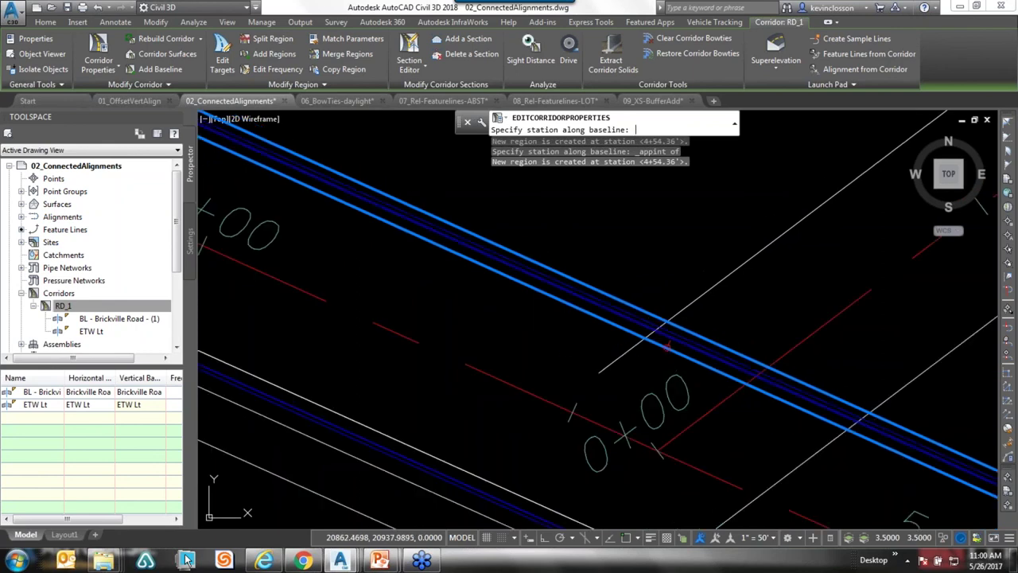
key("Return")
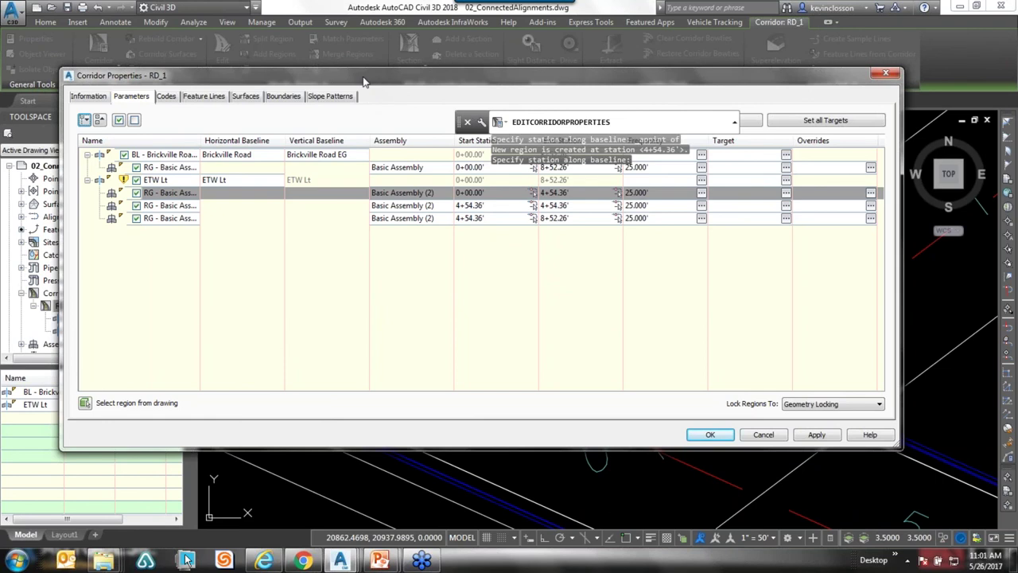
left_click_drag(363, 81, 353, 79)
- Remove the zero-length and last ETW Lt regions, then apply and close Corridor Properties
left_click(172, 202)
right_click(173, 202)
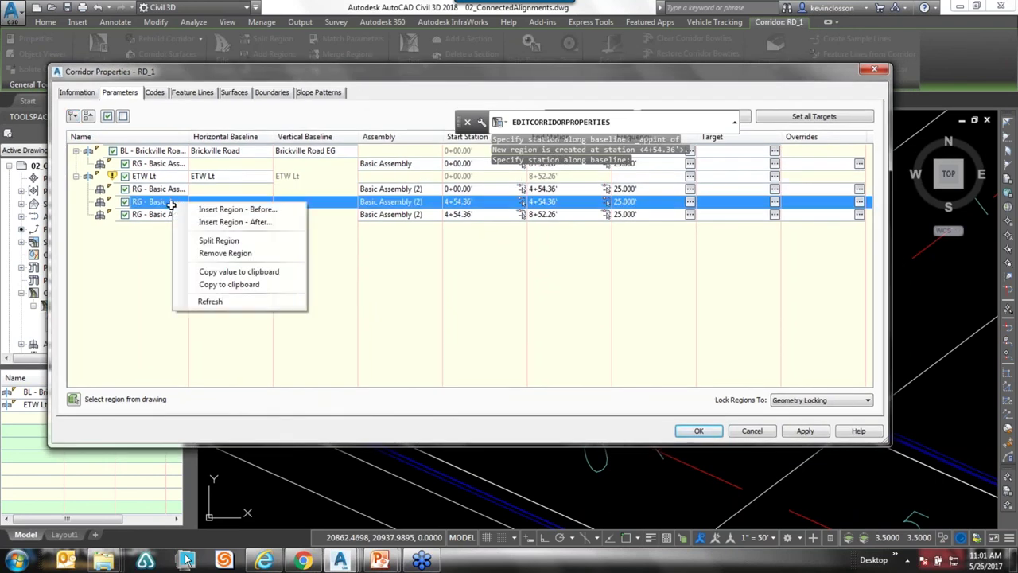
left_click(225, 253)
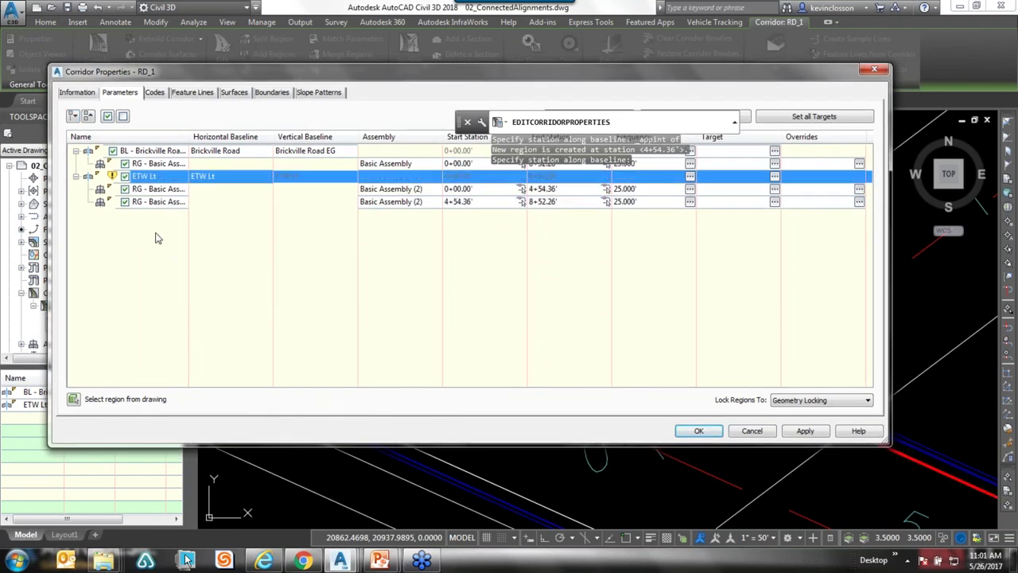
right_click(159, 203)
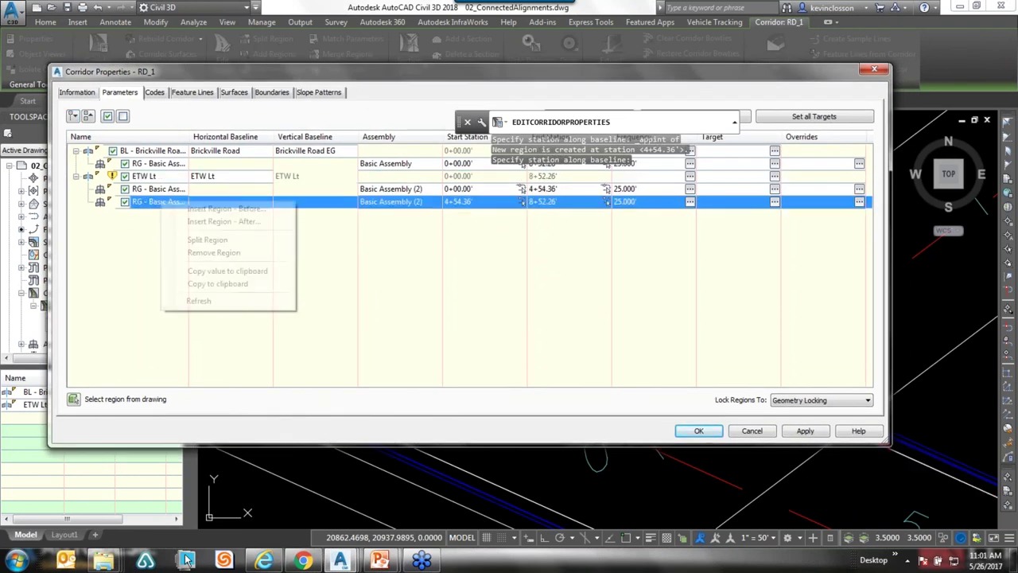
left_click(213, 252)
left_click(805, 430)
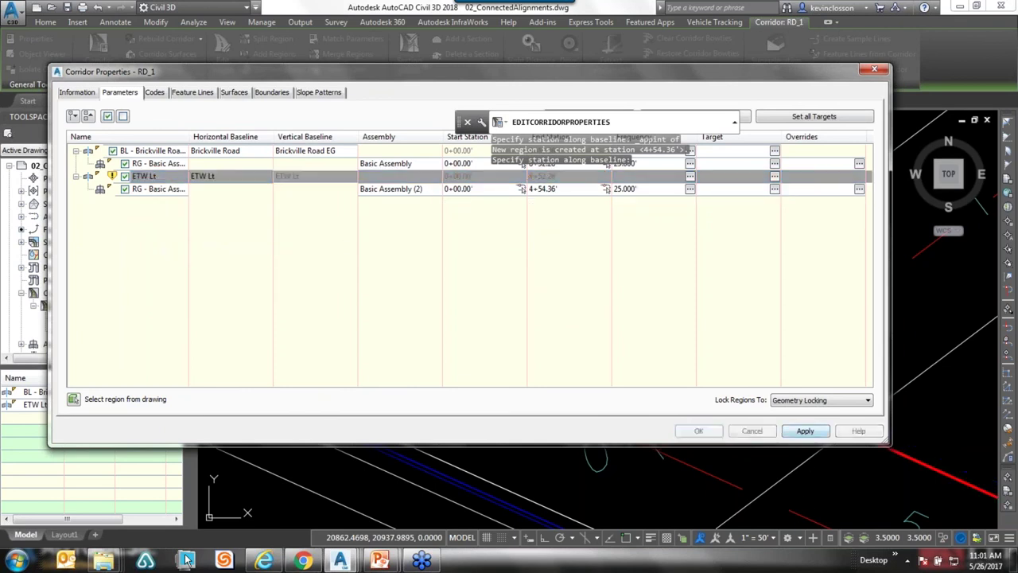
left_click(698, 431)
scroll(636, 322, "down", 5)
scroll(630, 311, "up", 6)
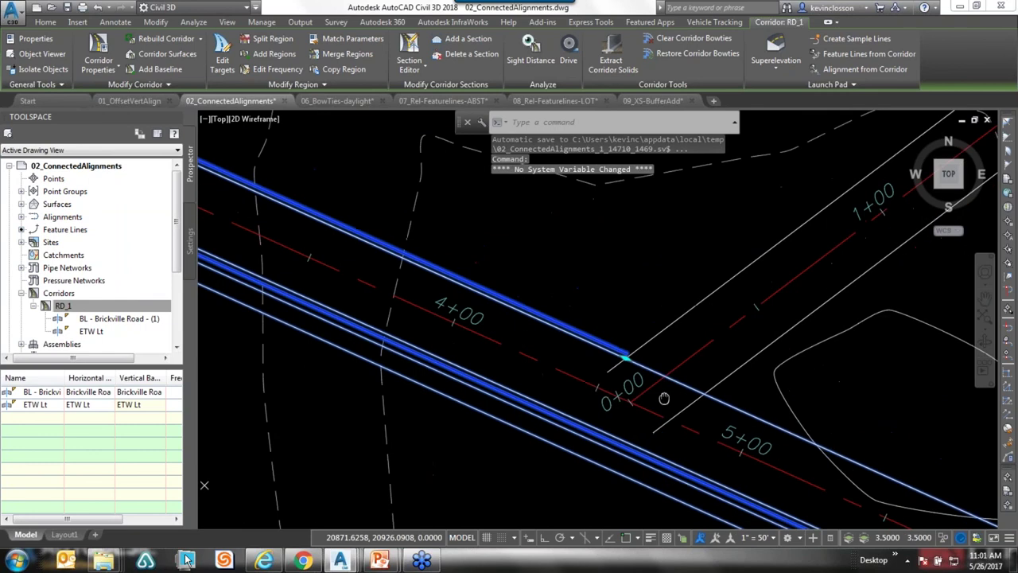
- Stretch the ETW Lt region end grip past the intersection to 5+27.45
scroll(559, 330, "up", 2)
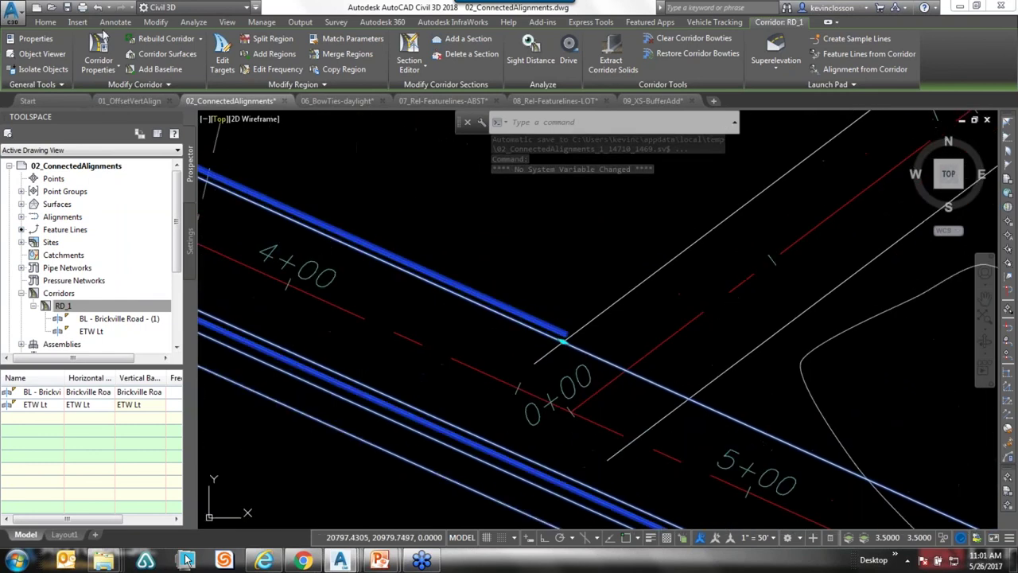
left_click(562, 341)
left_click(889, 495)
key("Escape")
key("Escape")
key("Escape")
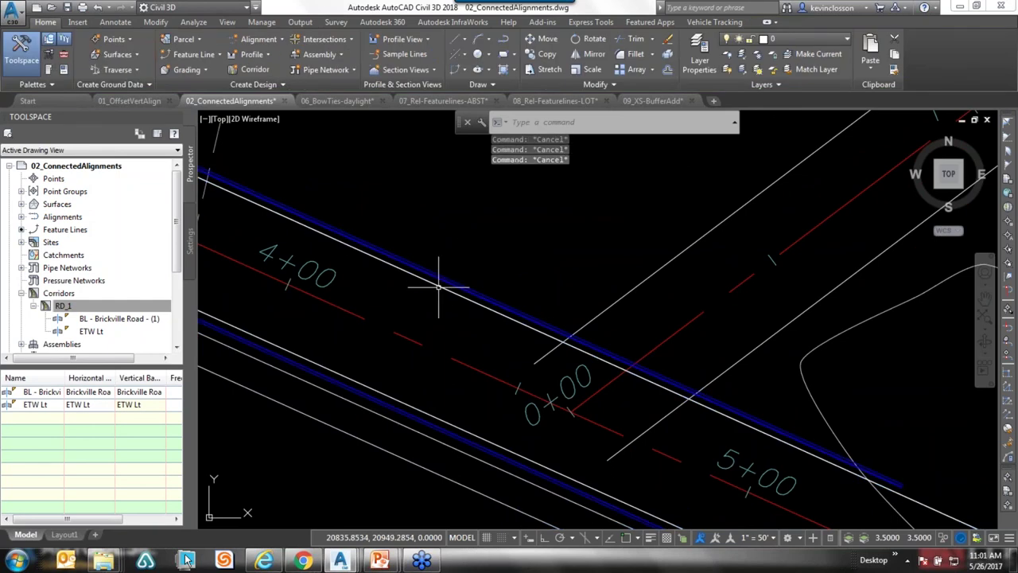
- Select corridor RD_1 and reopen its Corridor Properties
left_click(288, 359)
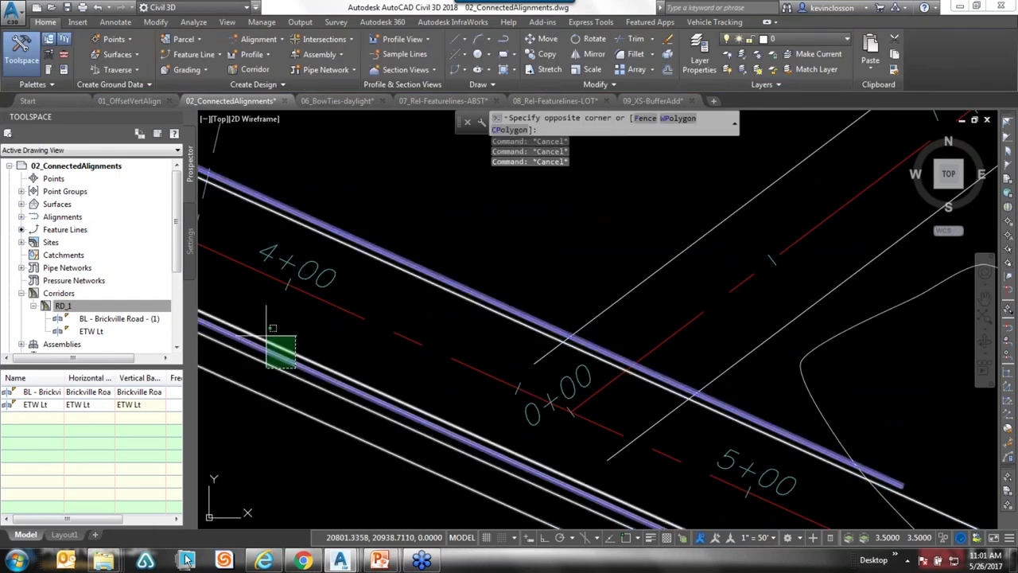
left_click(278, 348)
key("Escape")
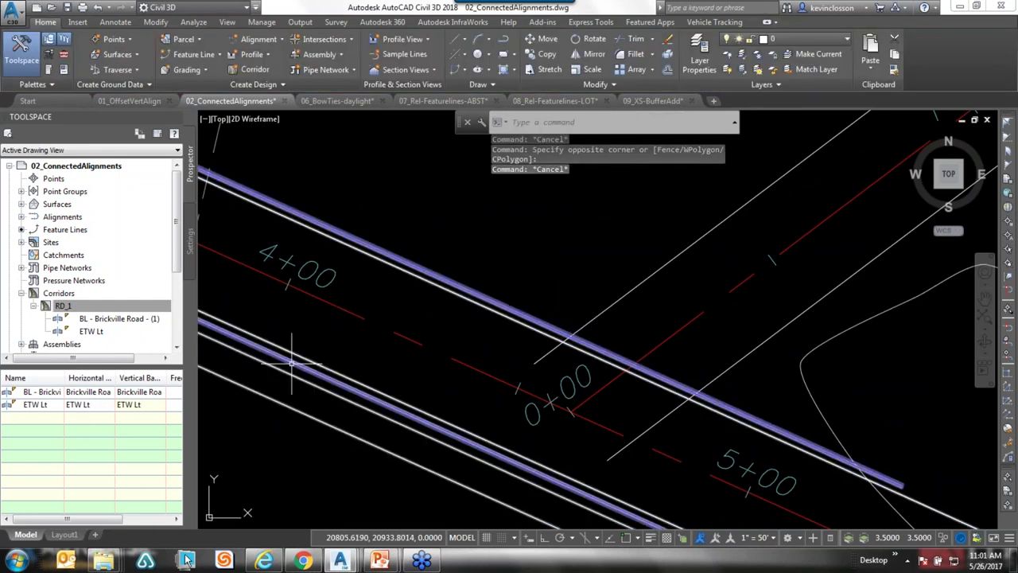
left_click(280, 356)
left_click(101, 49)
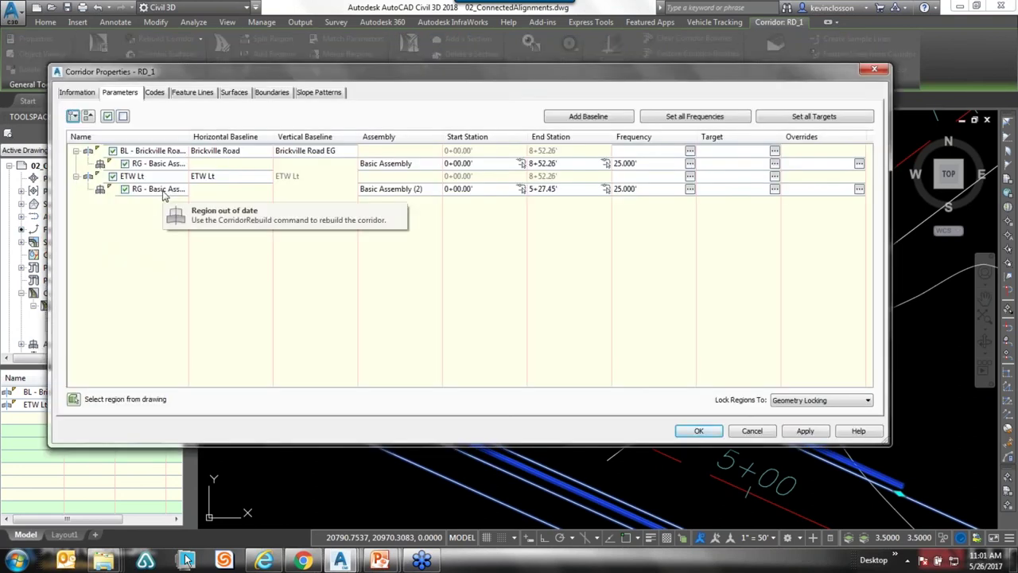
- Split the ETW Lt region at 4+54.37 into two Basic Assembly (2) regions and return to the plan
right_click(161, 194)
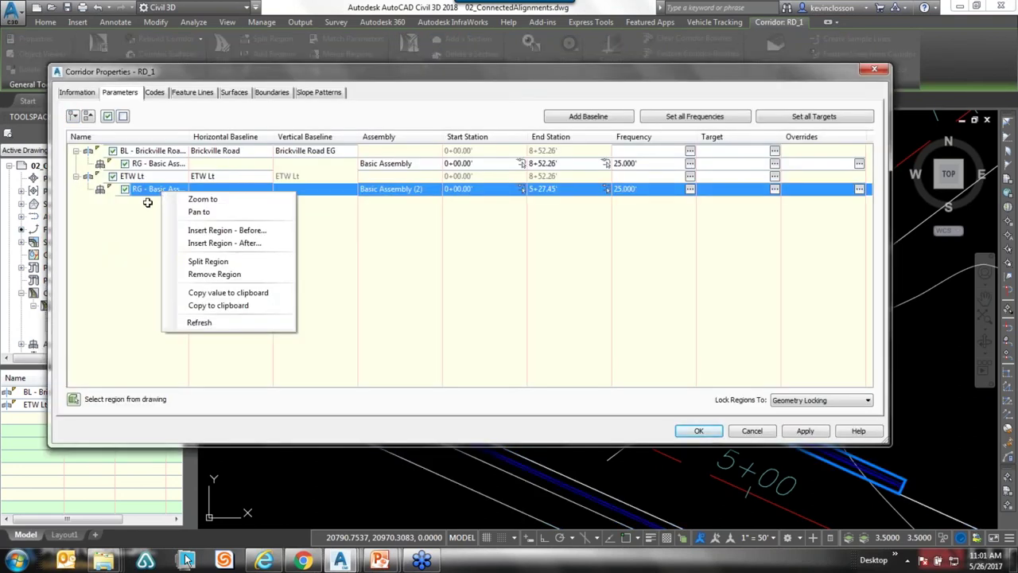
left_click(202, 261)
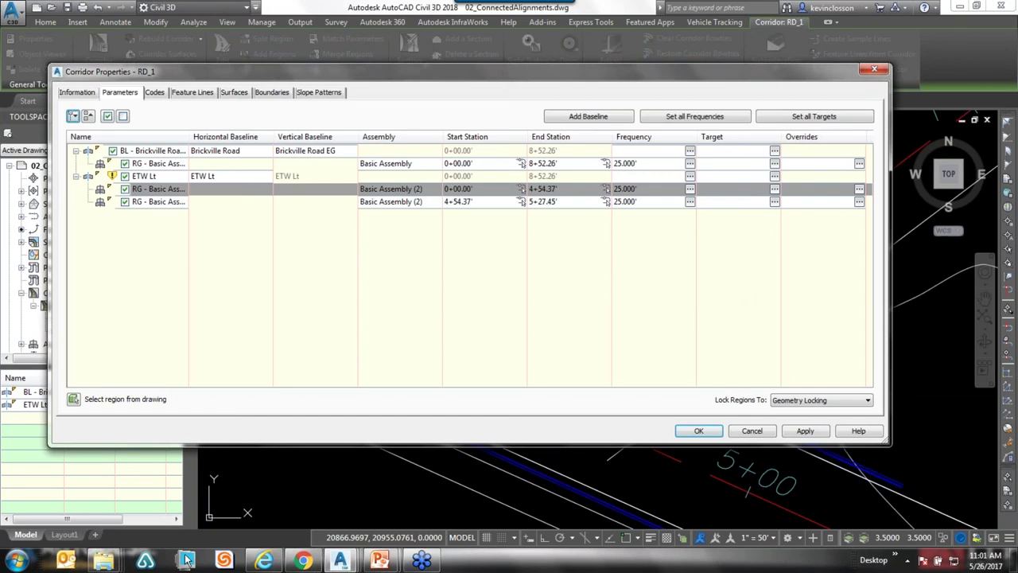
left_click(707, 433)
scroll(652, 386, "down", 4)
middle_click_drag(749, 428, 602, 304)
scroll(602, 303, "up", 2)
key("Escape")
left_click(602, 304)
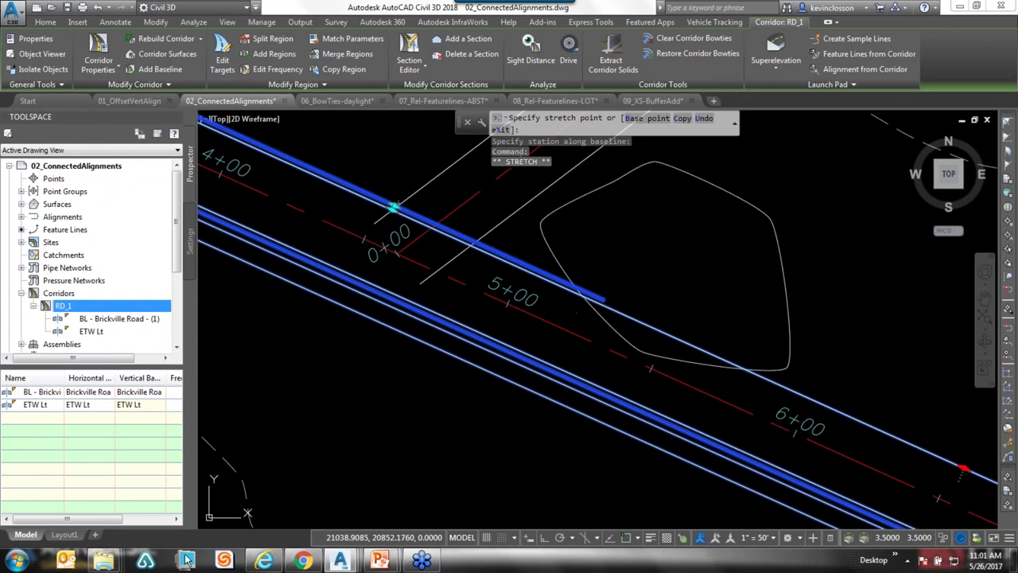
- Pull the ETW Lt region end back to the Perryville Road edge, leaving a gap
scroll(387, 205, "up", 2)
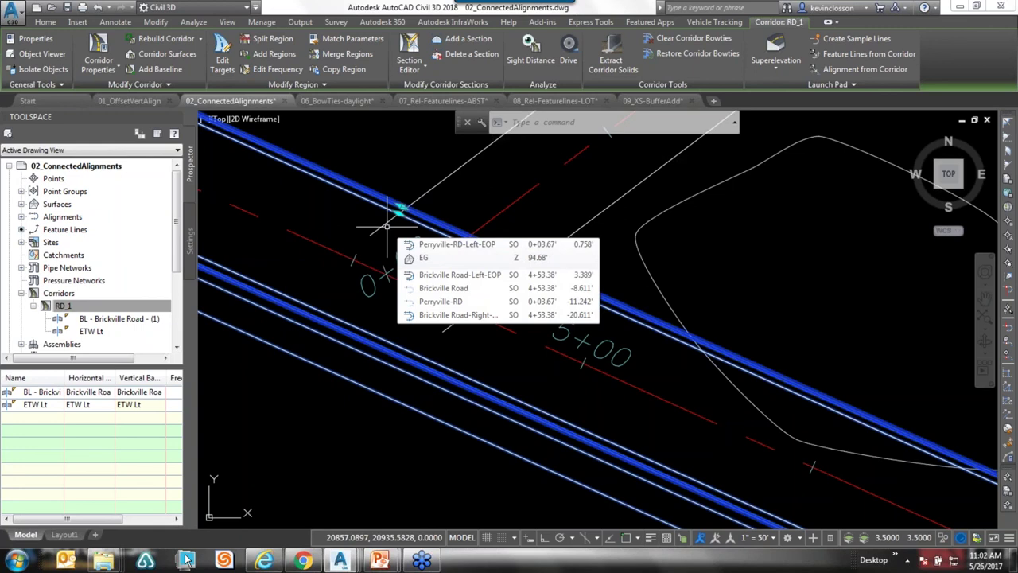
key("Escape")
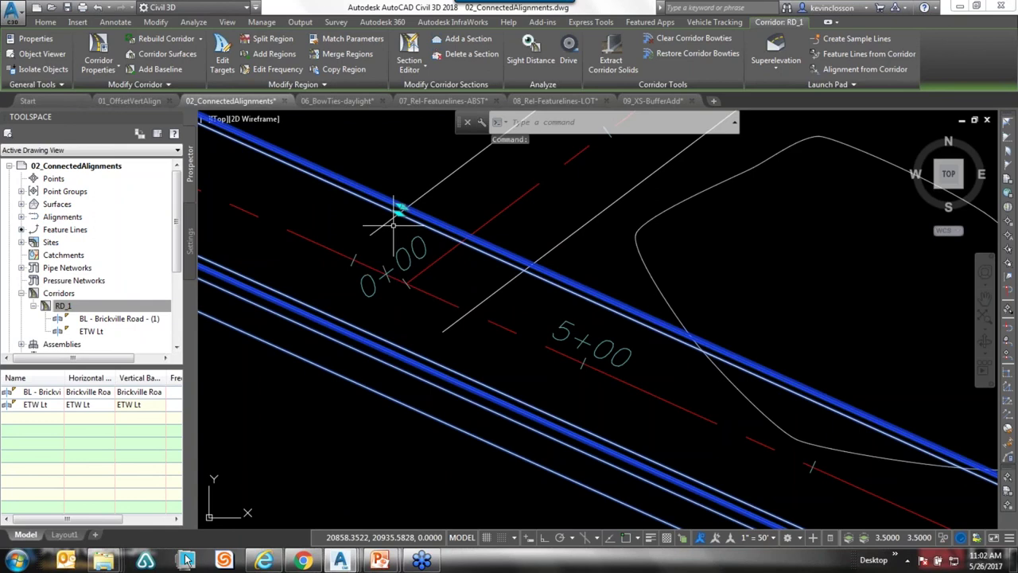
key("Escape")
scroll(398, 216, "up", 4)
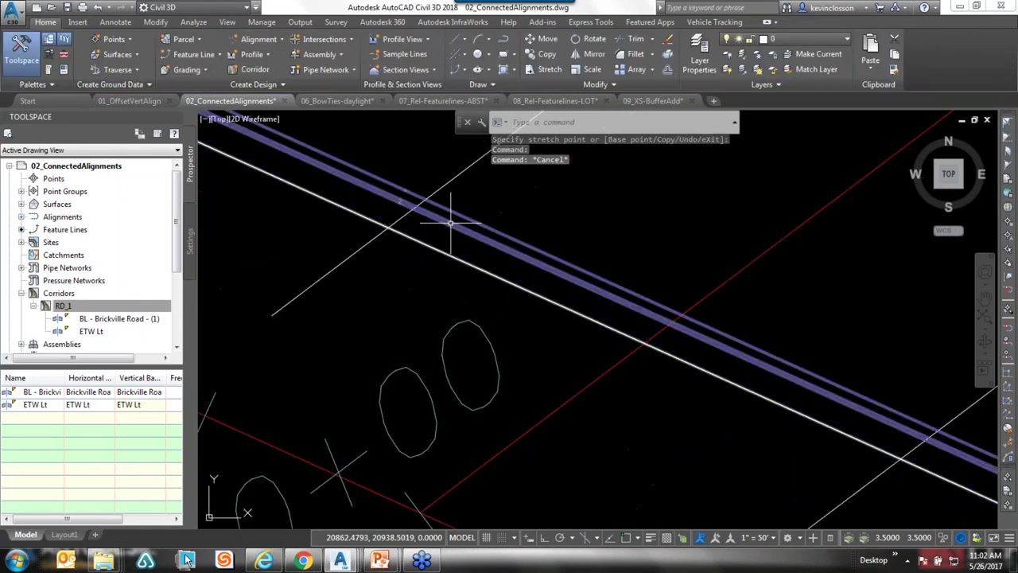
left_click(410, 203)
scroll(552, 284, "down", 5)
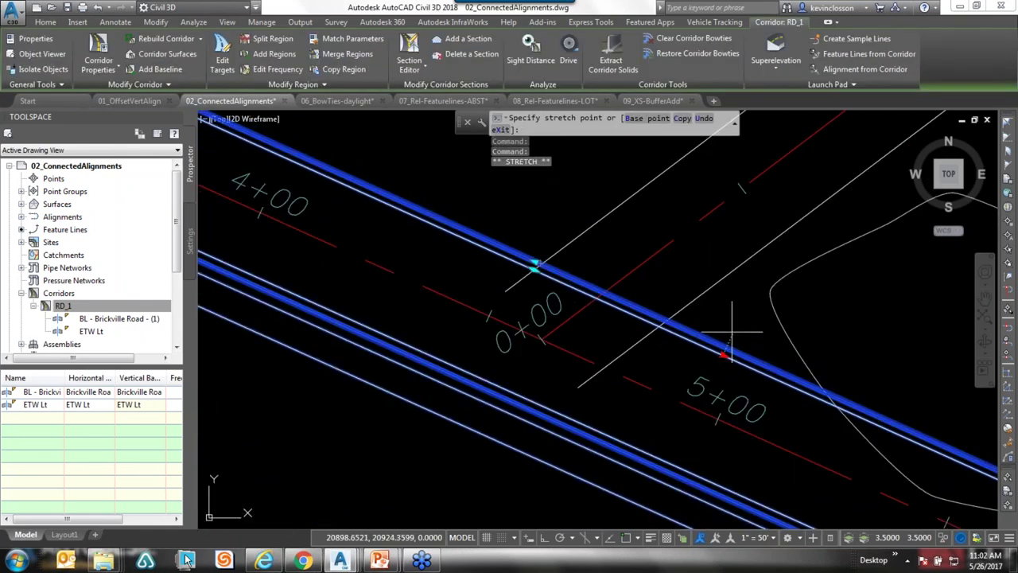
left_click(533, 268)
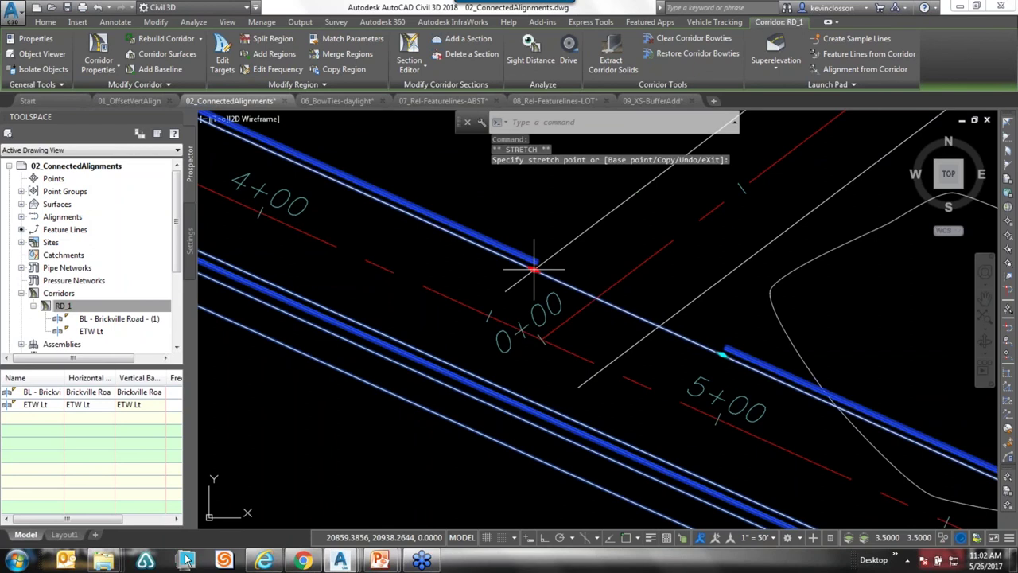
key("Escape")
key("Escape")
- Reselect corridor RD_1, then switch to the 01_OffsetVertAlign.dwg drawing
left_click(534, 262)
scroll(533, 263, "up", 5)
scroll(560, 230, "down", 5)
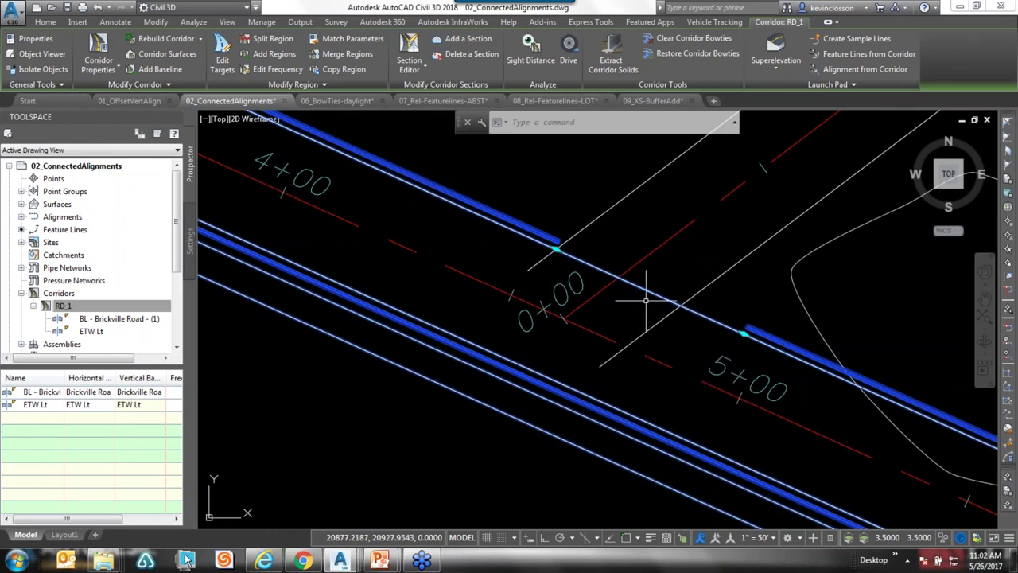
mouse_move(666, 292)
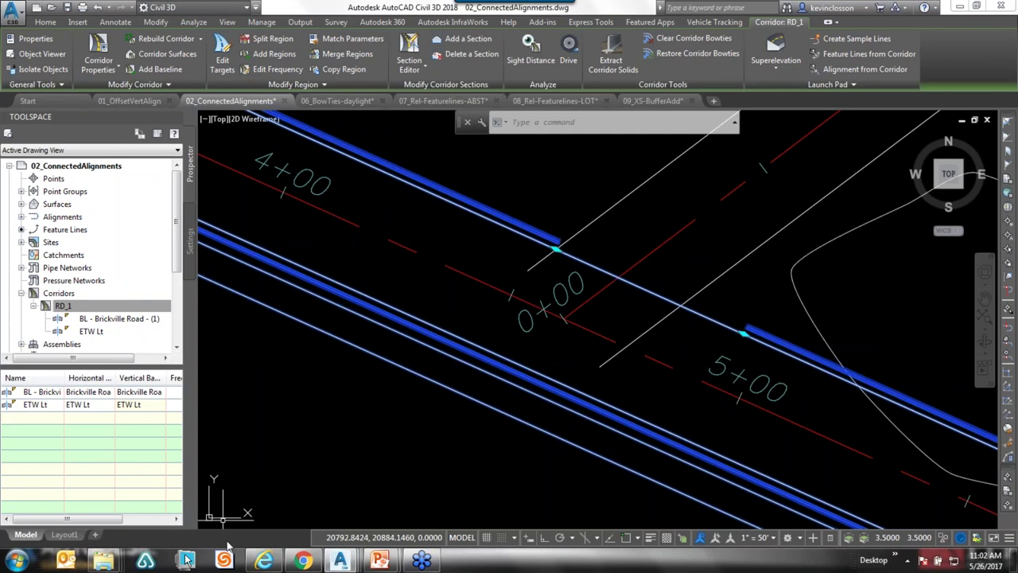
key("alt+Tab")
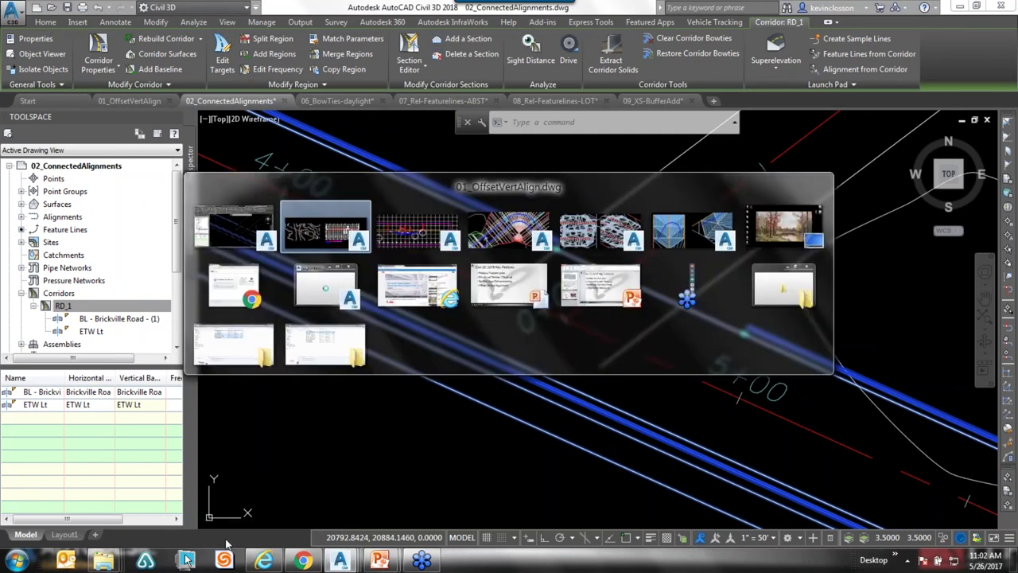
key("alt+Tab")
key("alt+Tab")
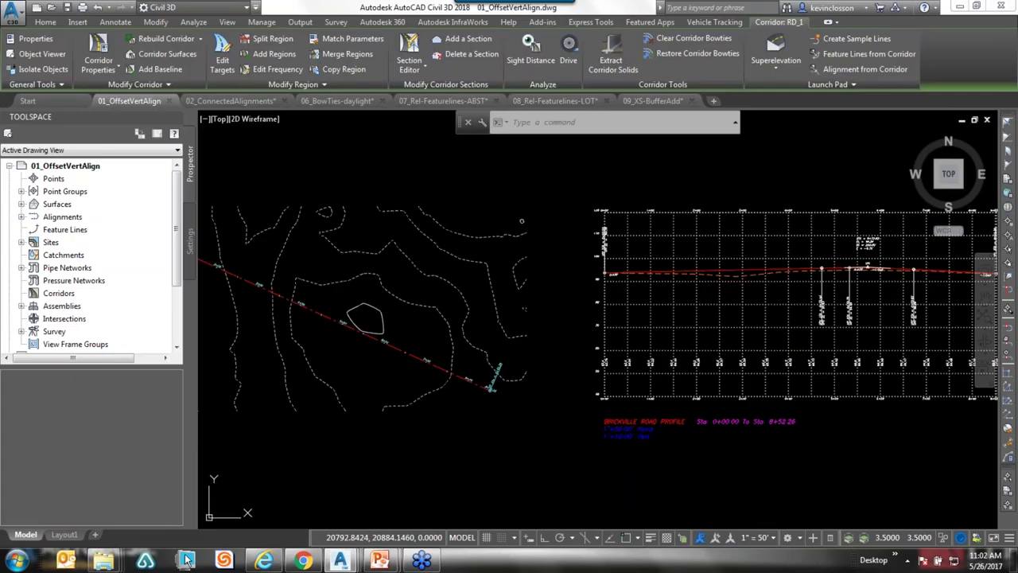